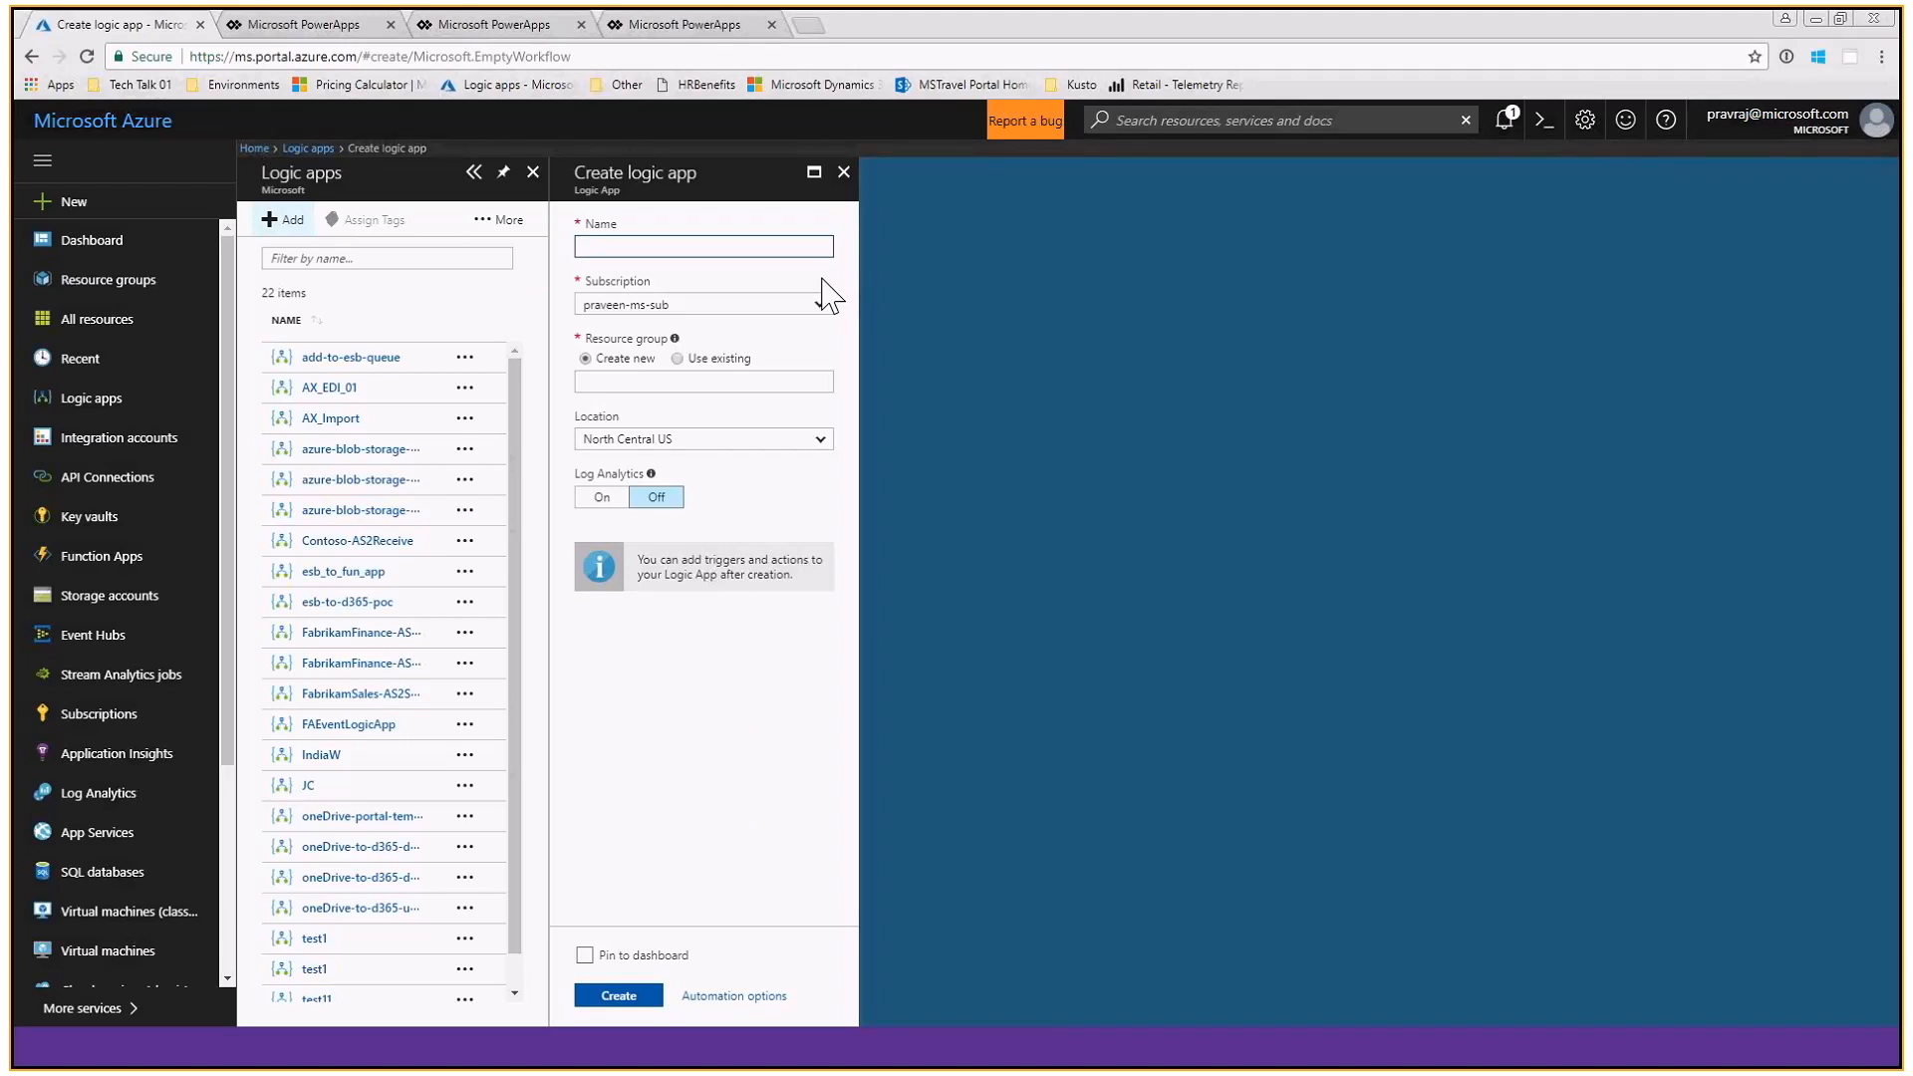
- Create a logic app named TestLogicApp01 in a new resource group TechTalk03, located in West US 2
type("TestLogicApp01")
left_click(652, 382)
type("TechTa")
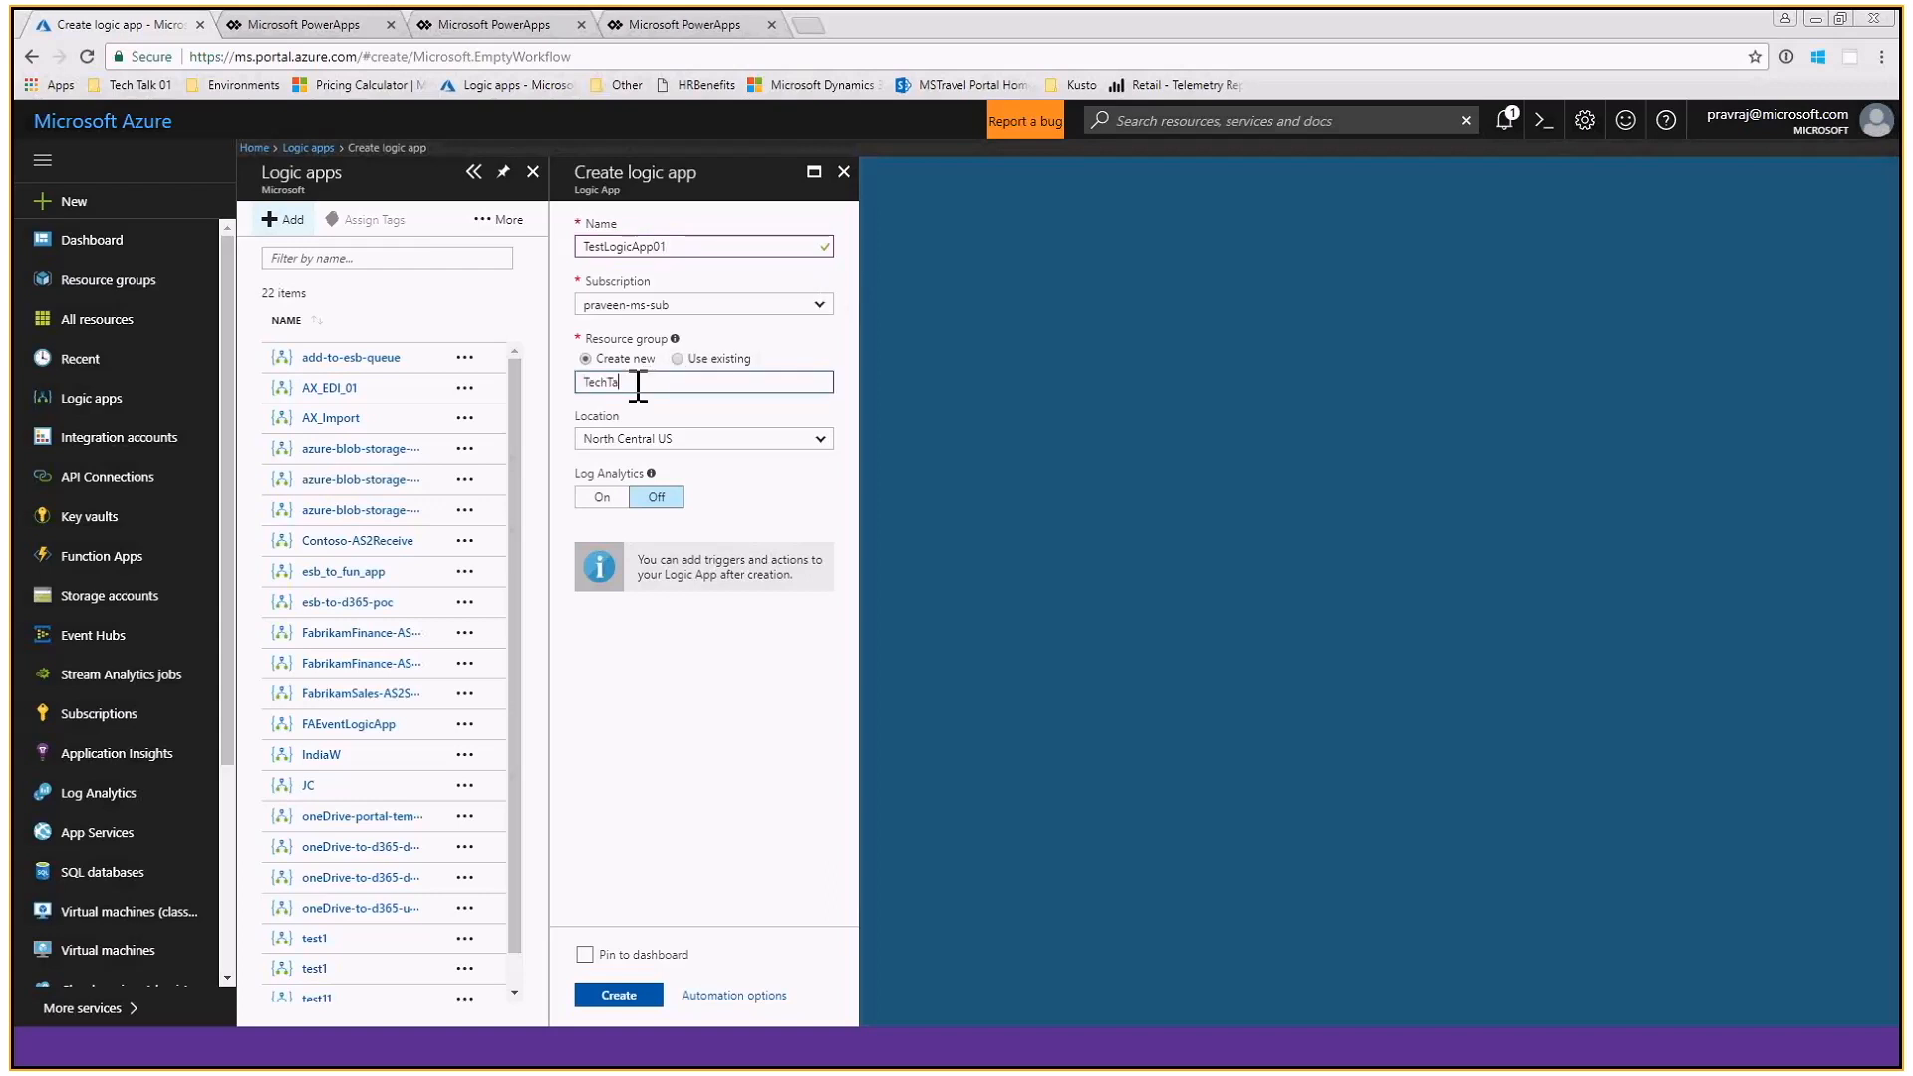
type("lk03")
key("Tab")
left_click(702, 446)
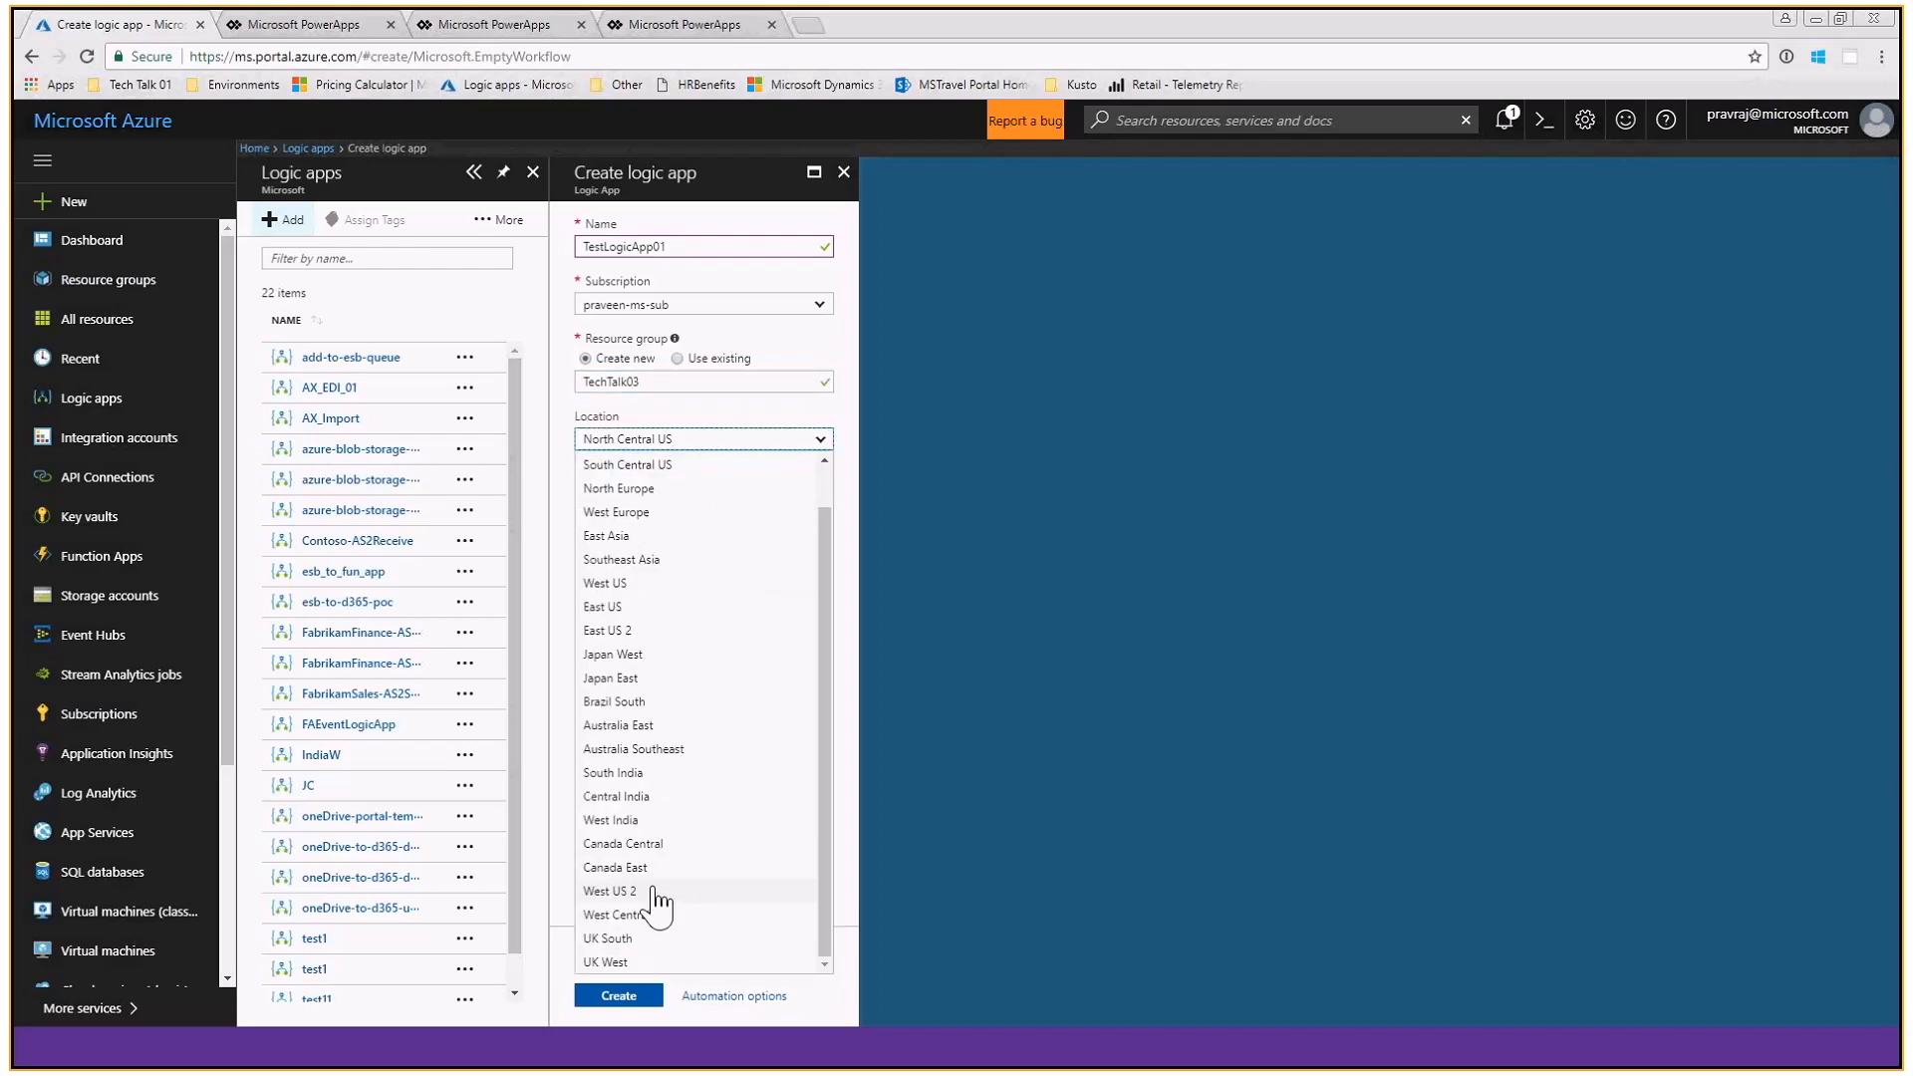
left_click(654, 890)
left_click(618, 996)
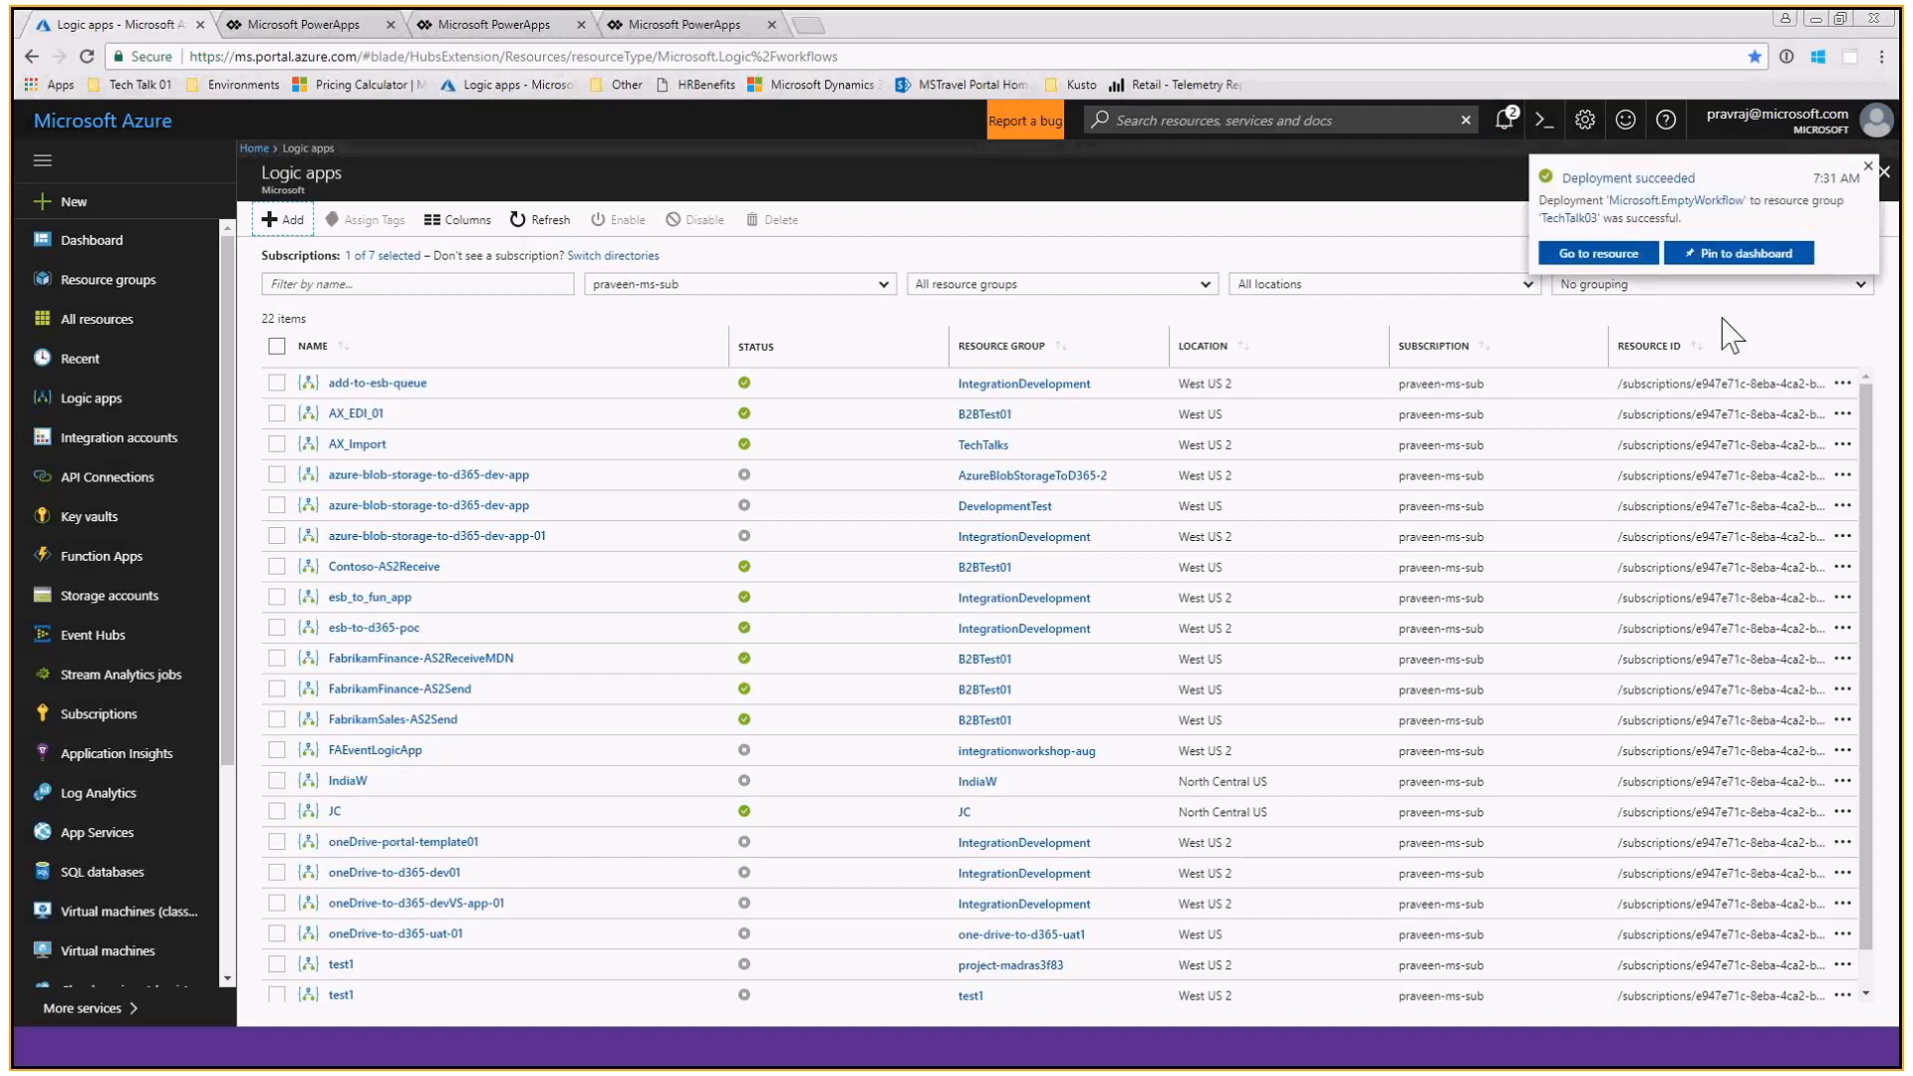
- Open the newly deployed logic app and examine the common triggers and templates offered in its designer
left_click(1599, 254)
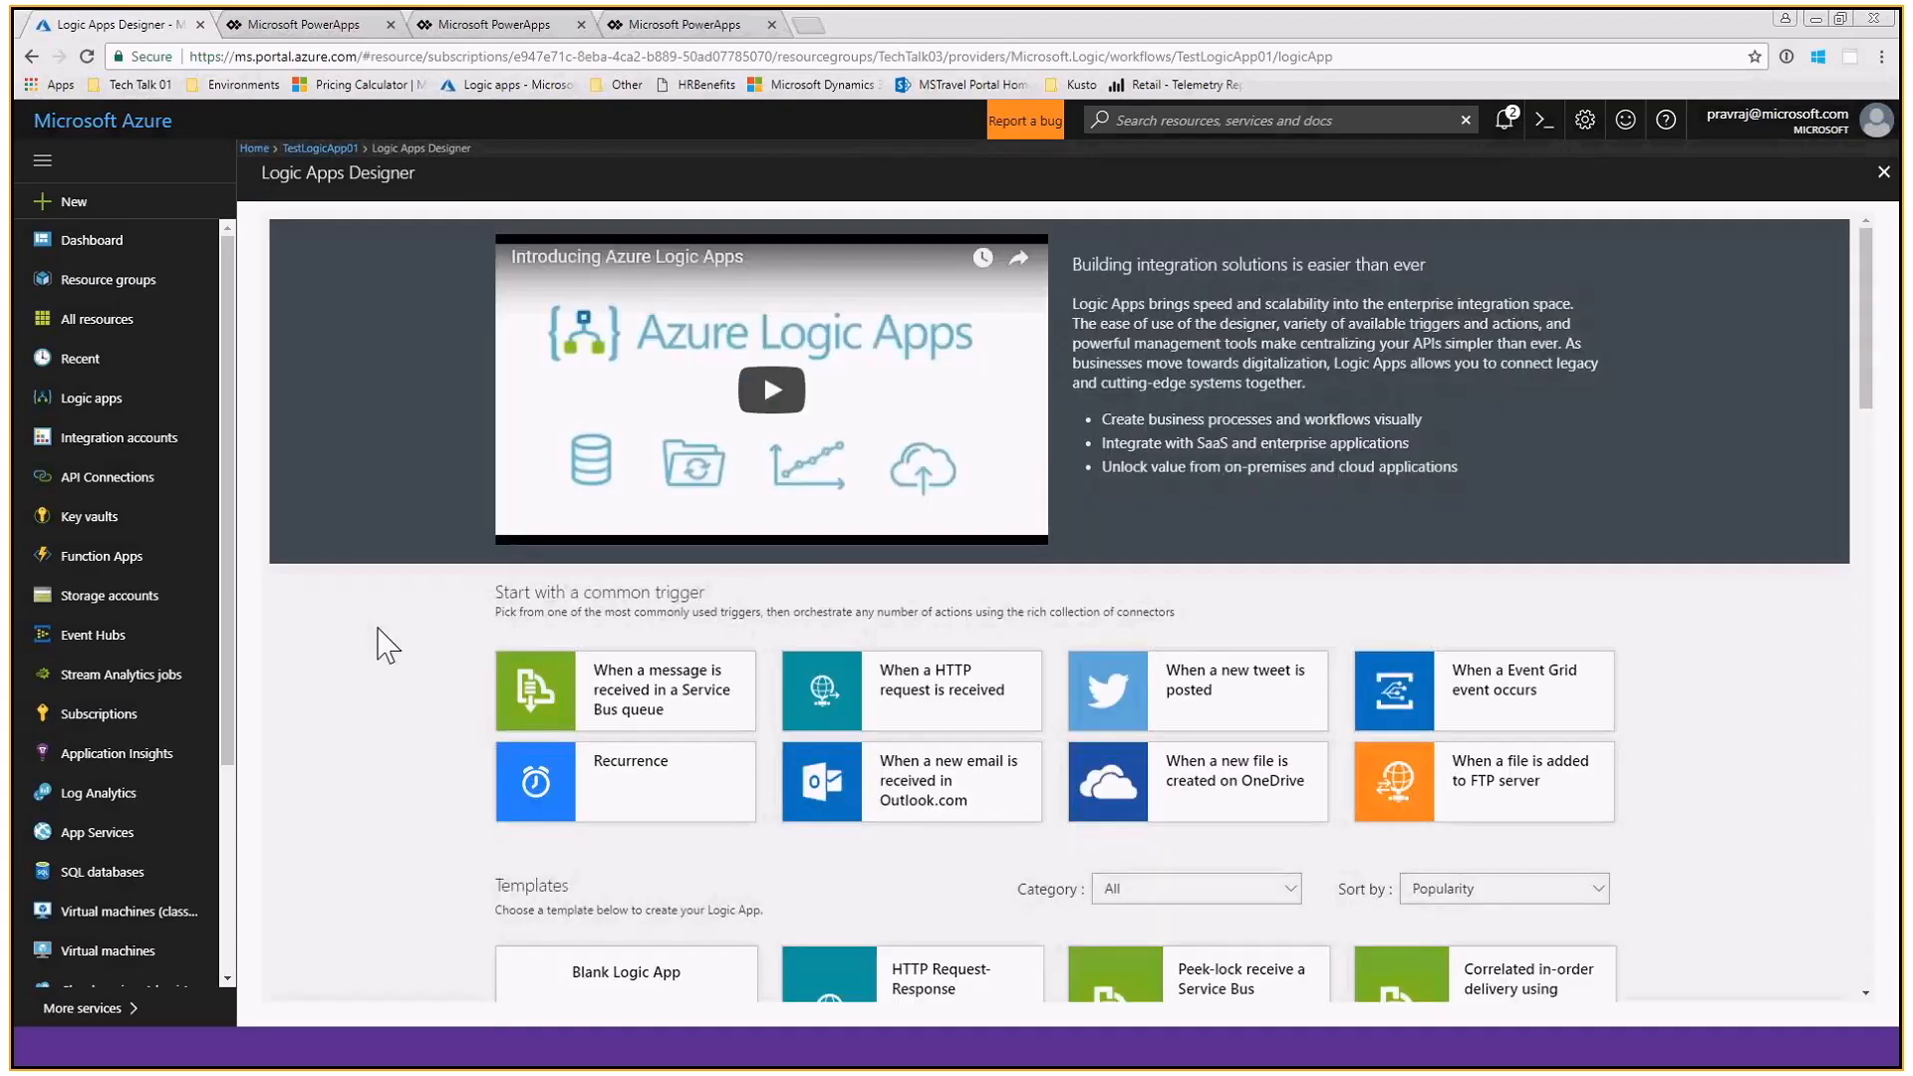
scroll(376, 637, "down", 2)
scroll(387, 648, "down", 2)
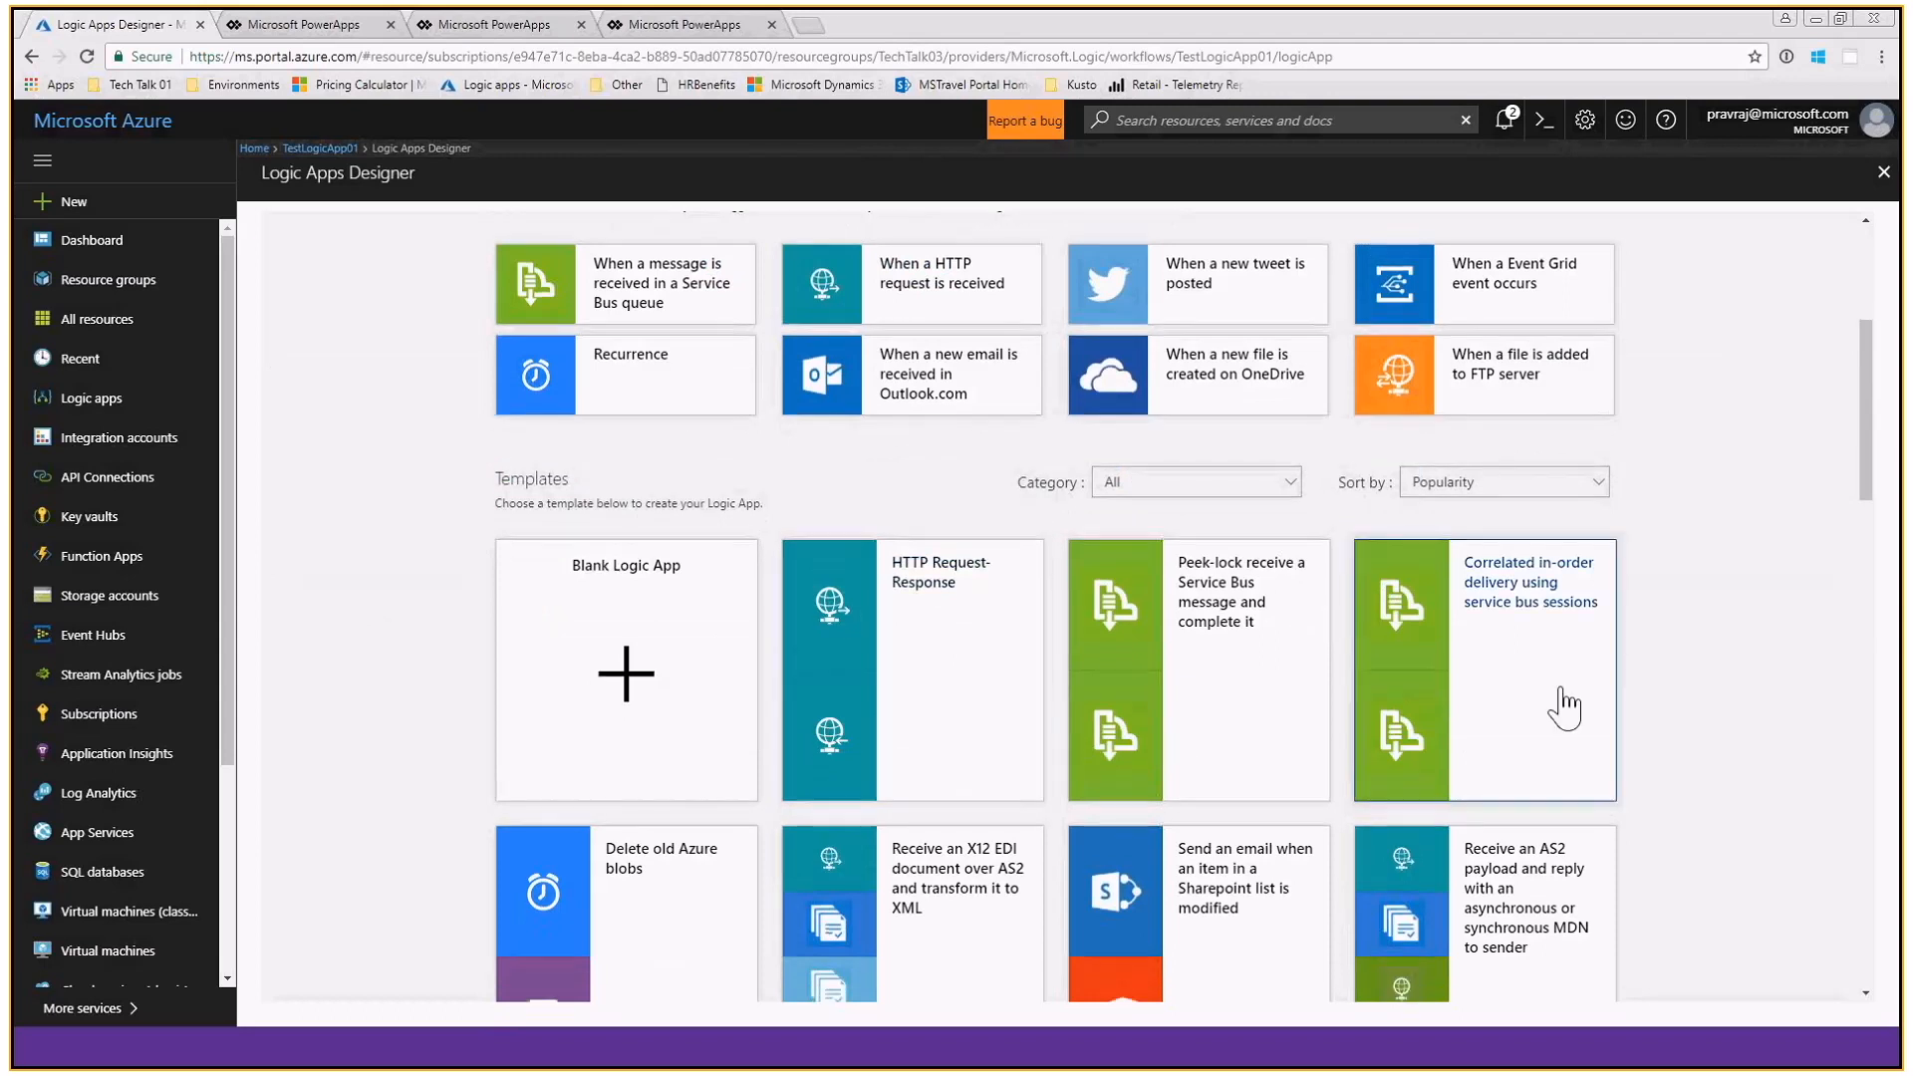
scroll(1560, 702, "down", 3)
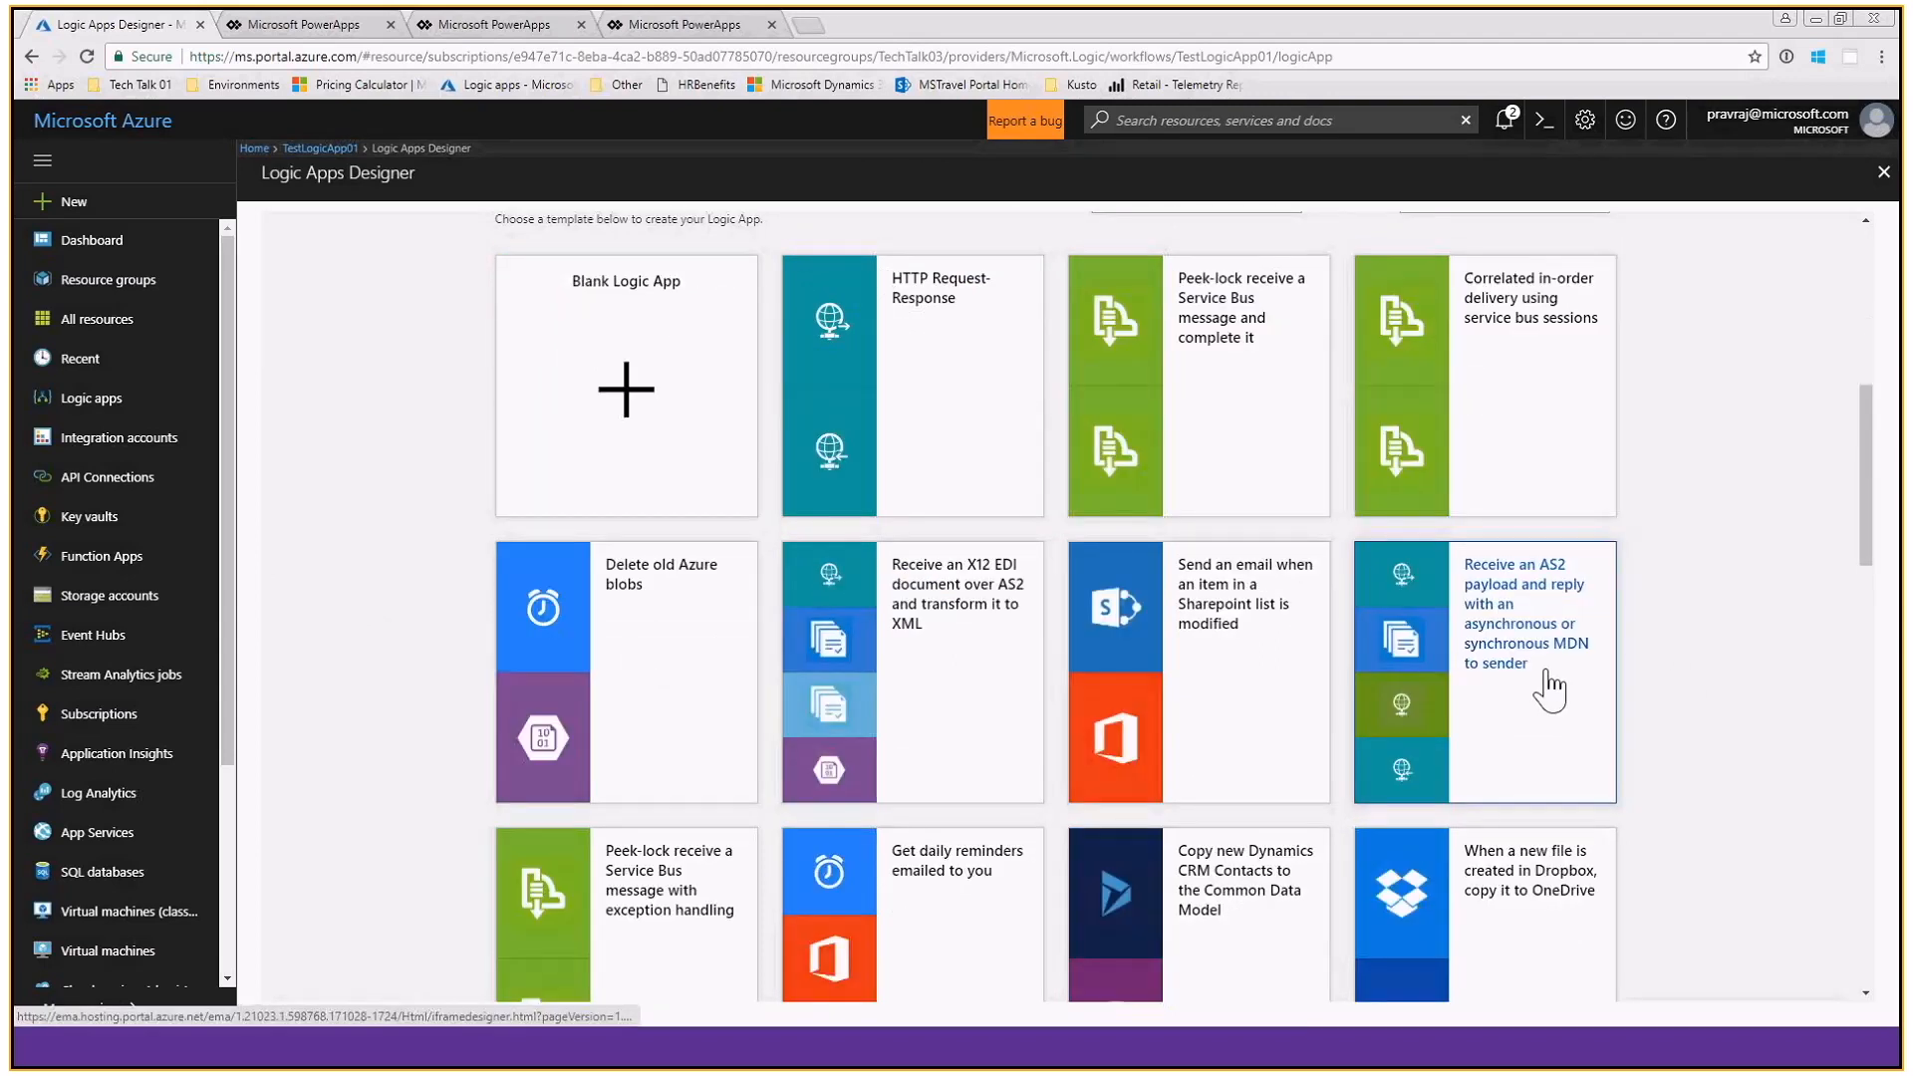
scroll(1667, 688, "down", 2)
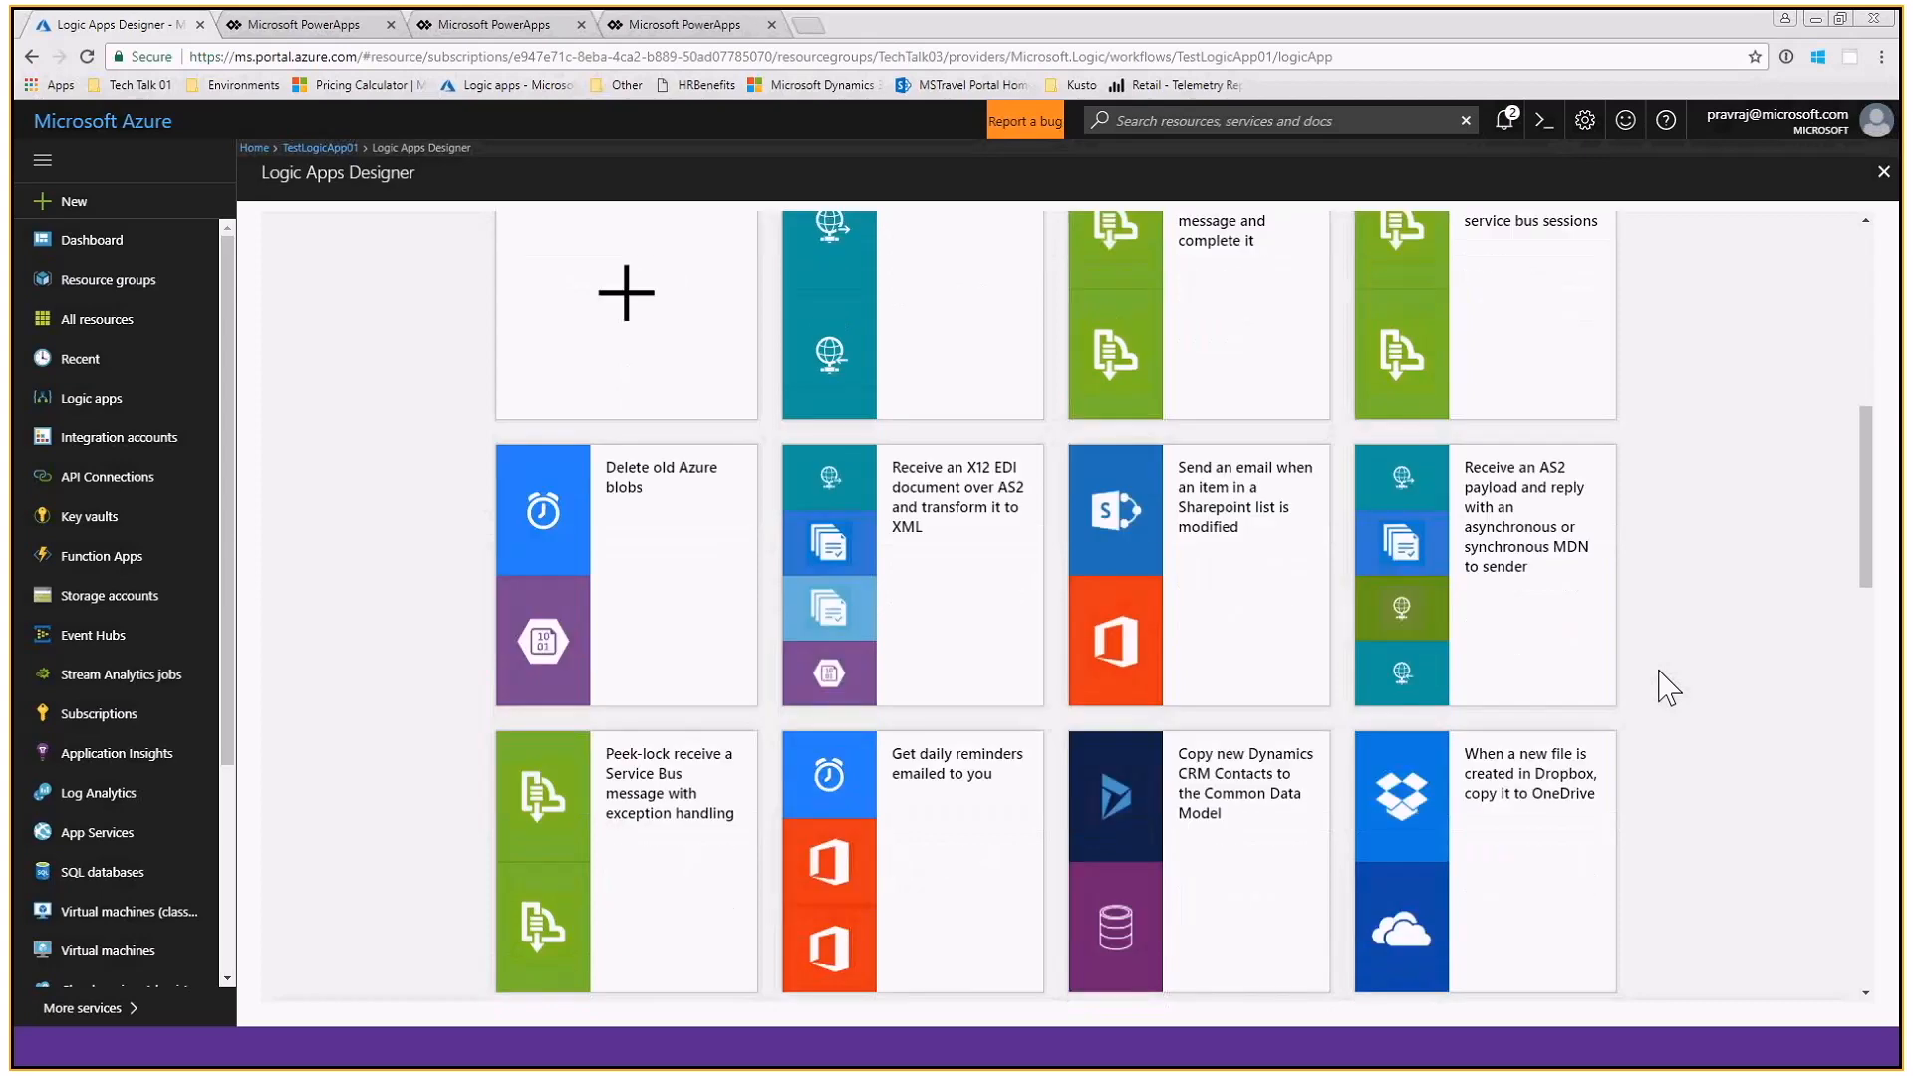
scroll(1669, 687, "down", 6)
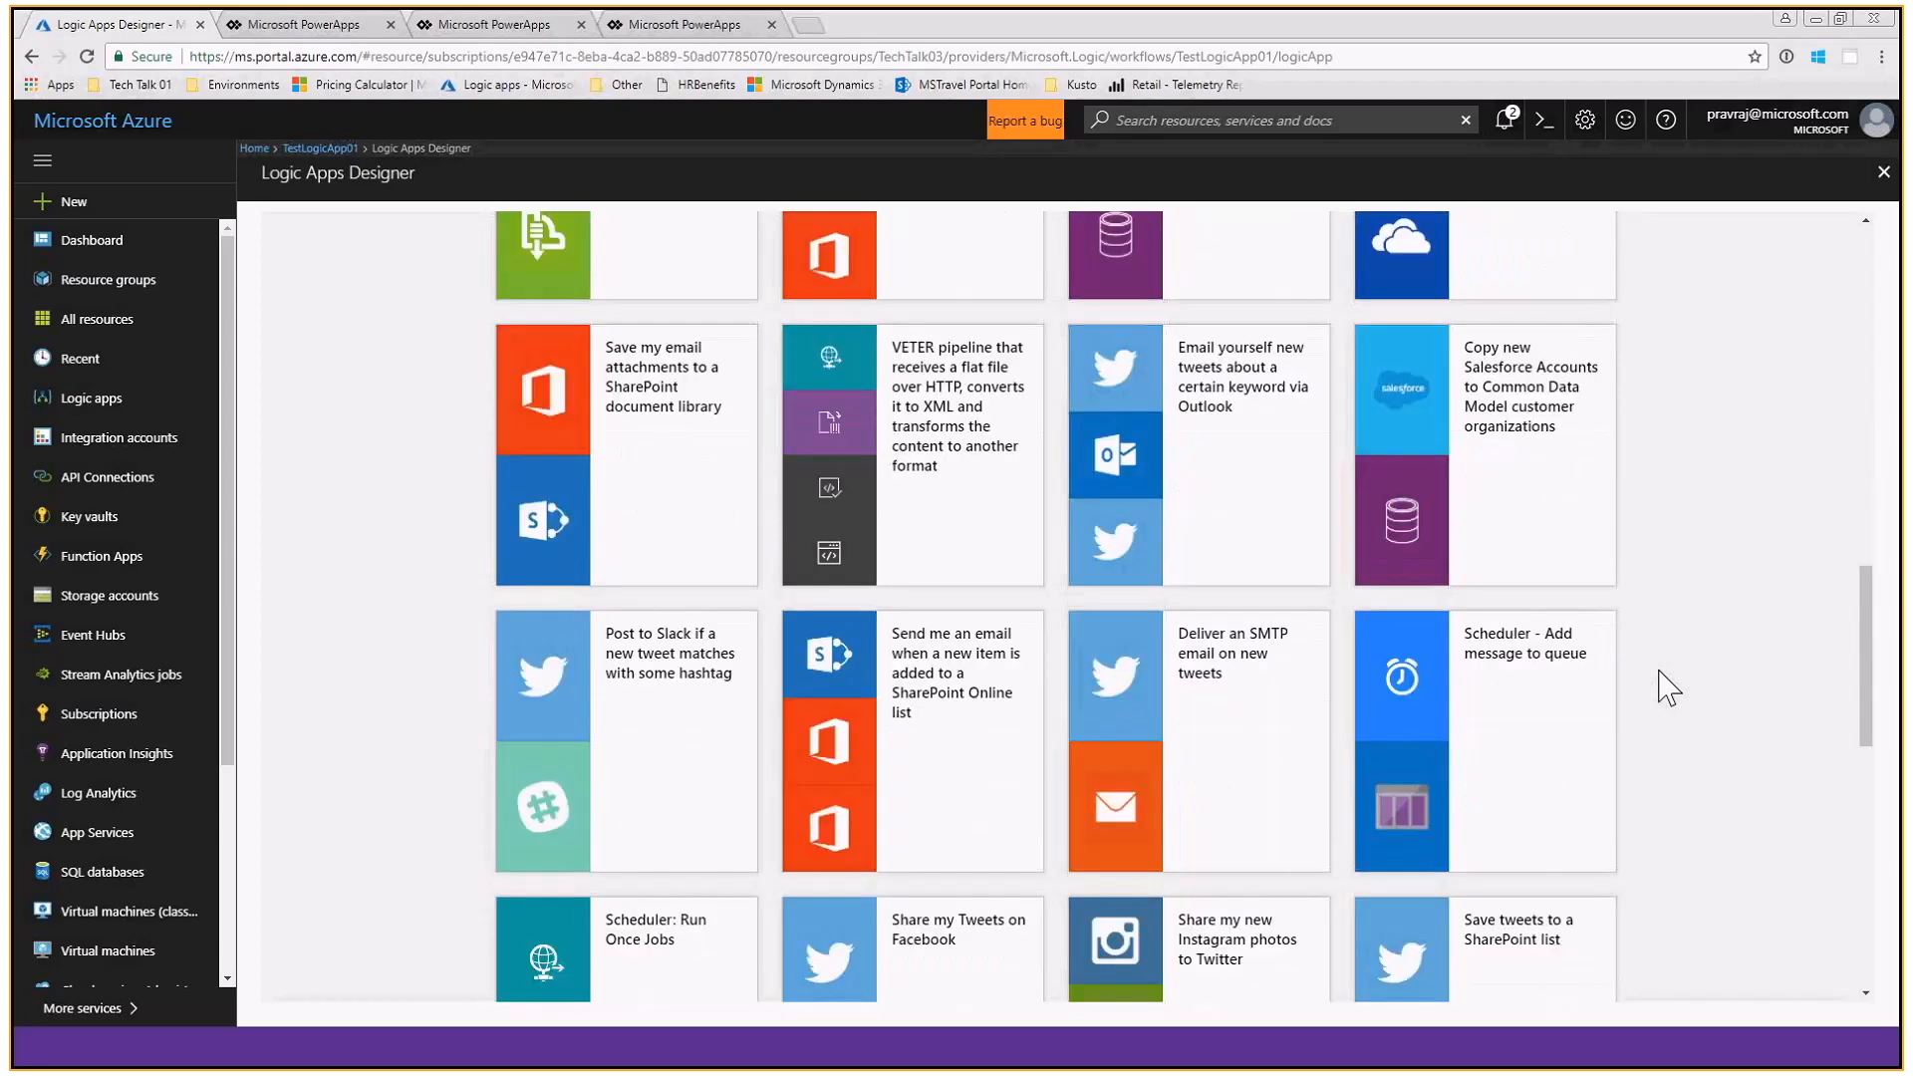
scroll(1669, 688, "down", 9)
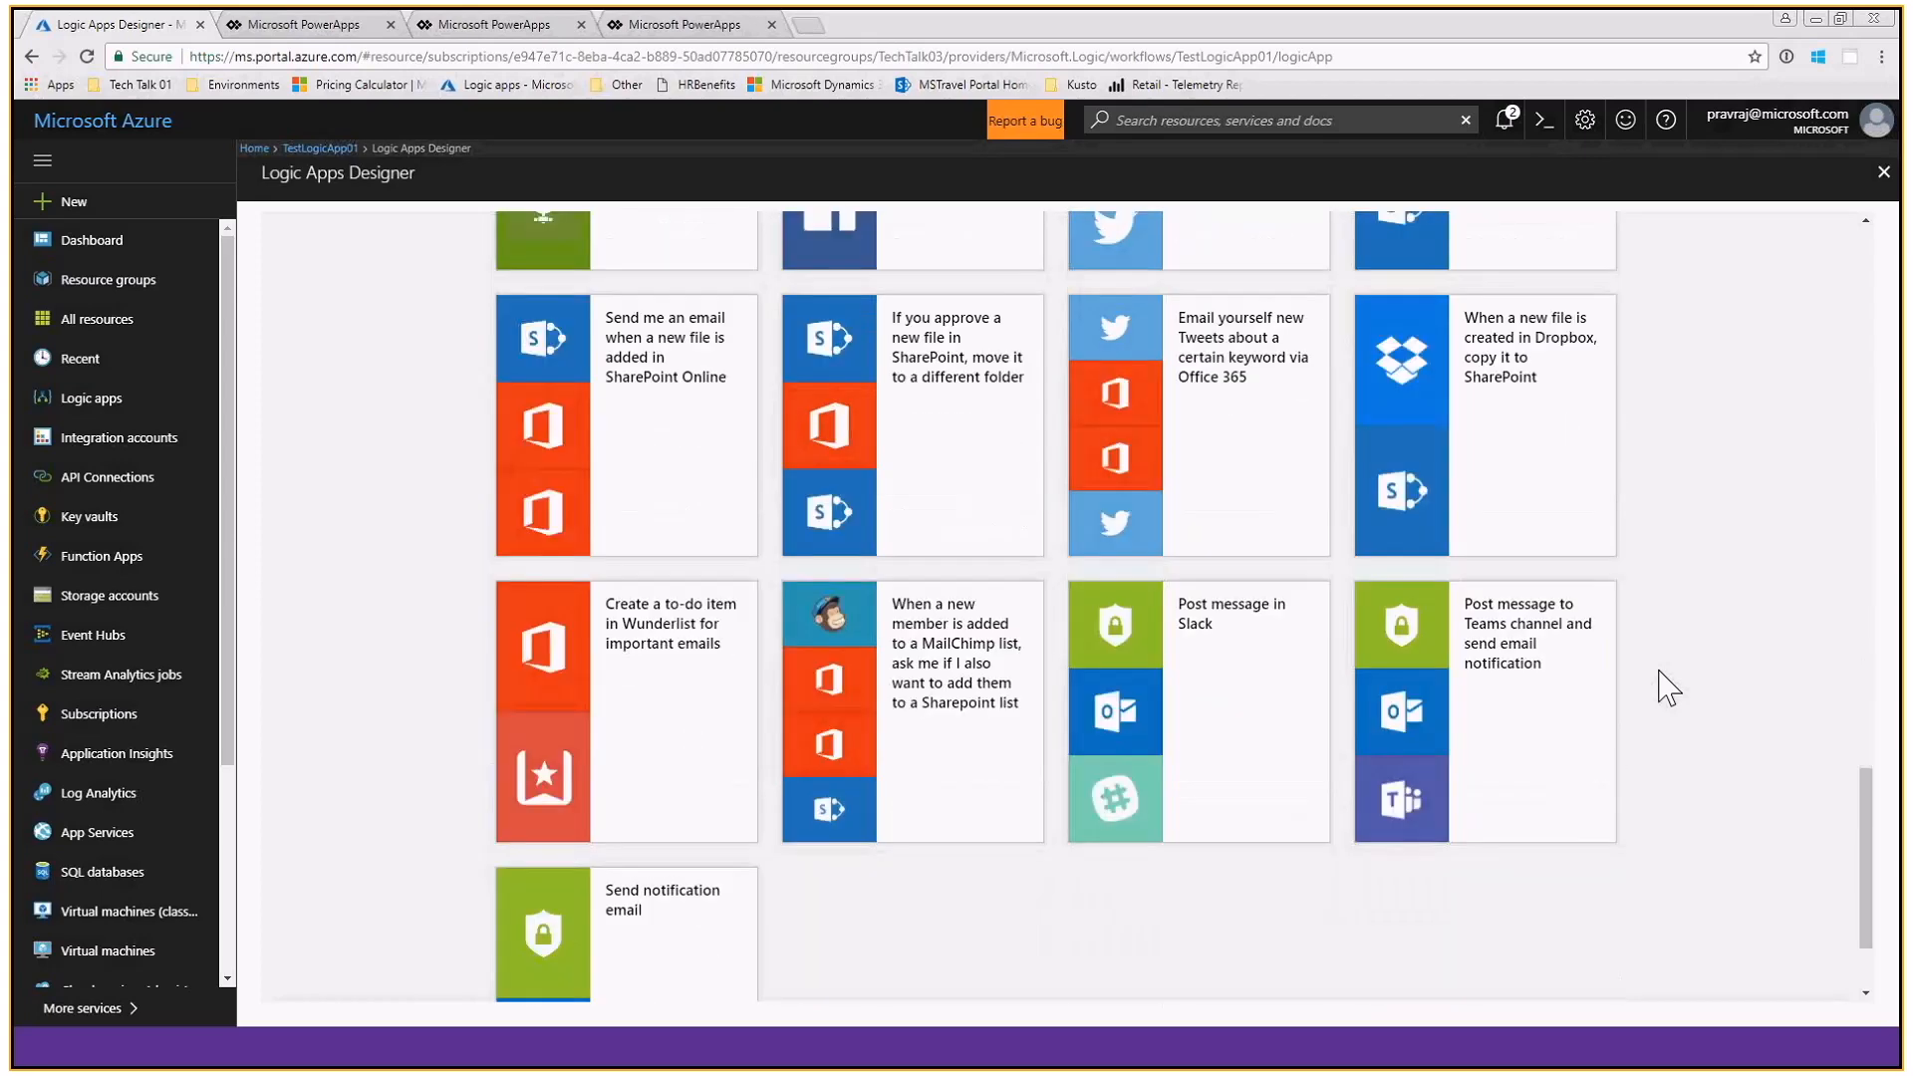
scroll(1670, 688, "up", 15)
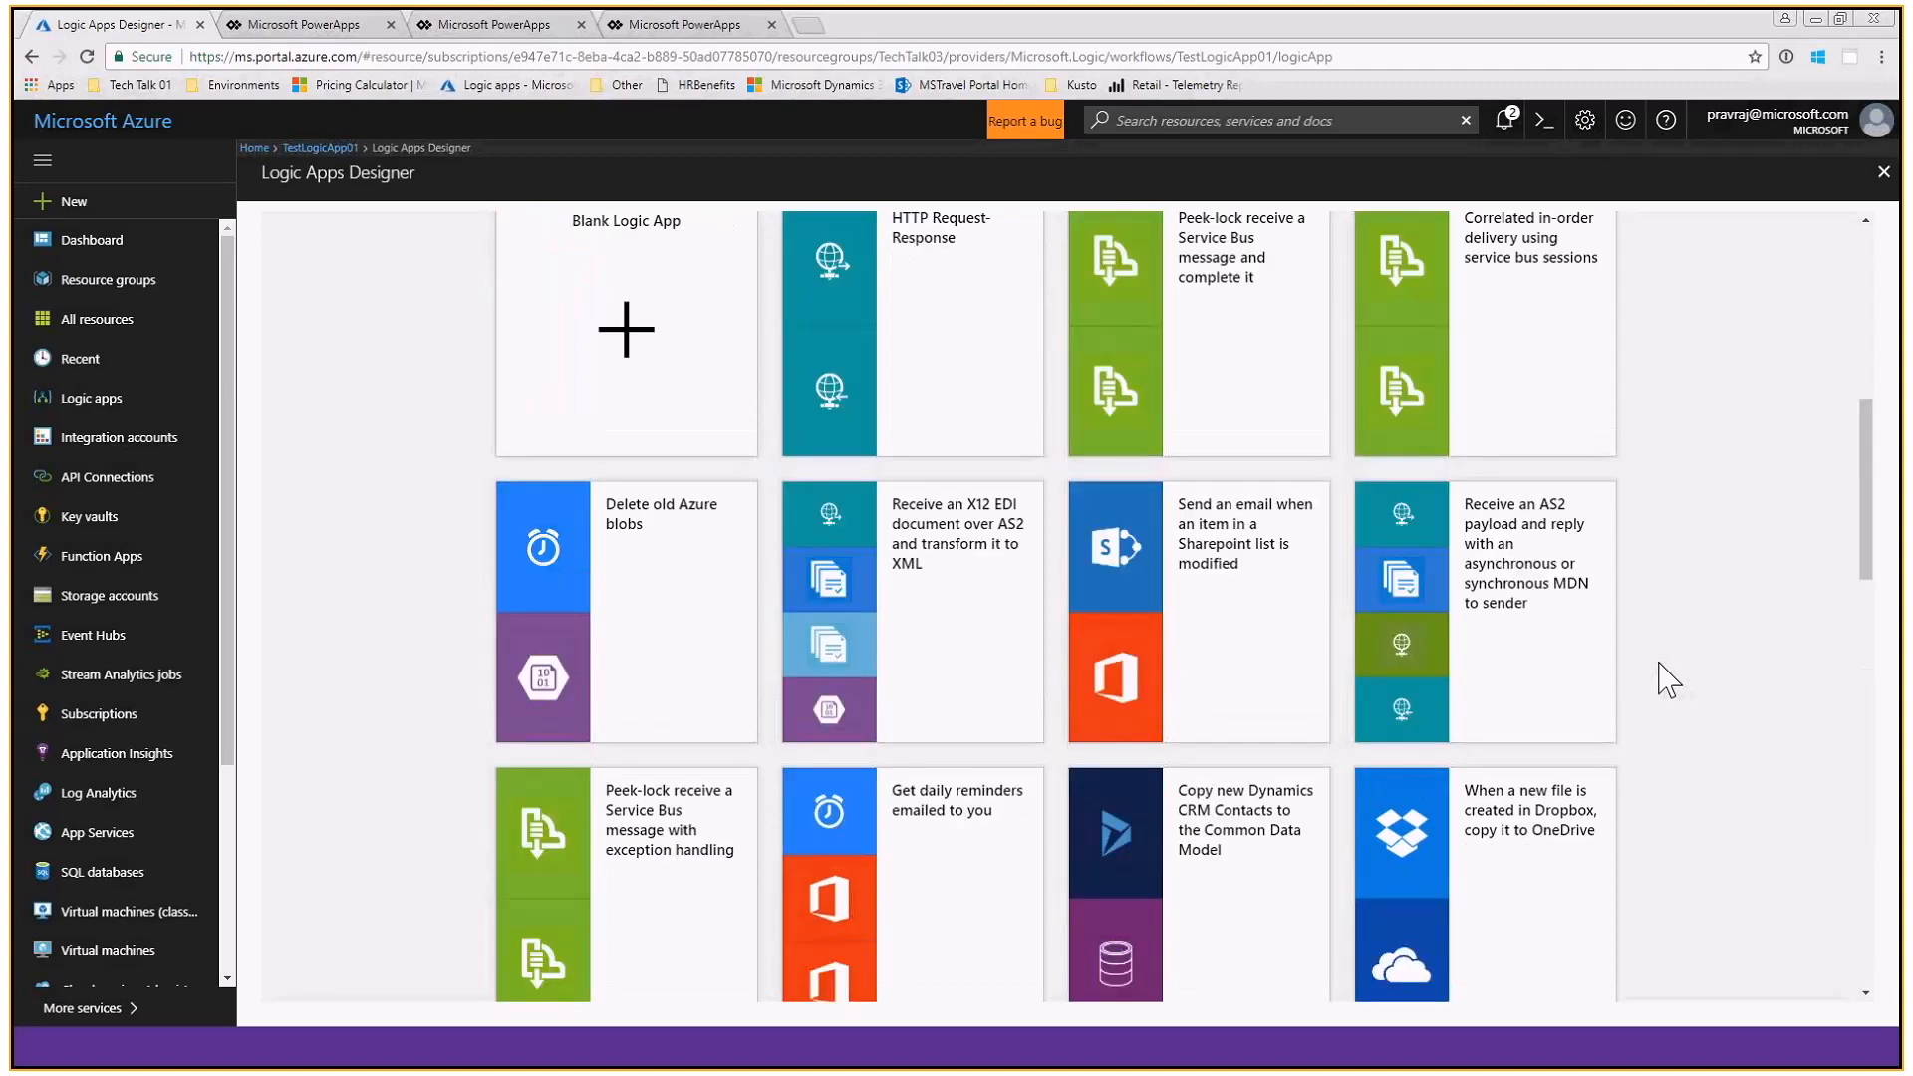
scroll(1669, 683, "up", 4)
scroll(1669, 683, "up", 1)
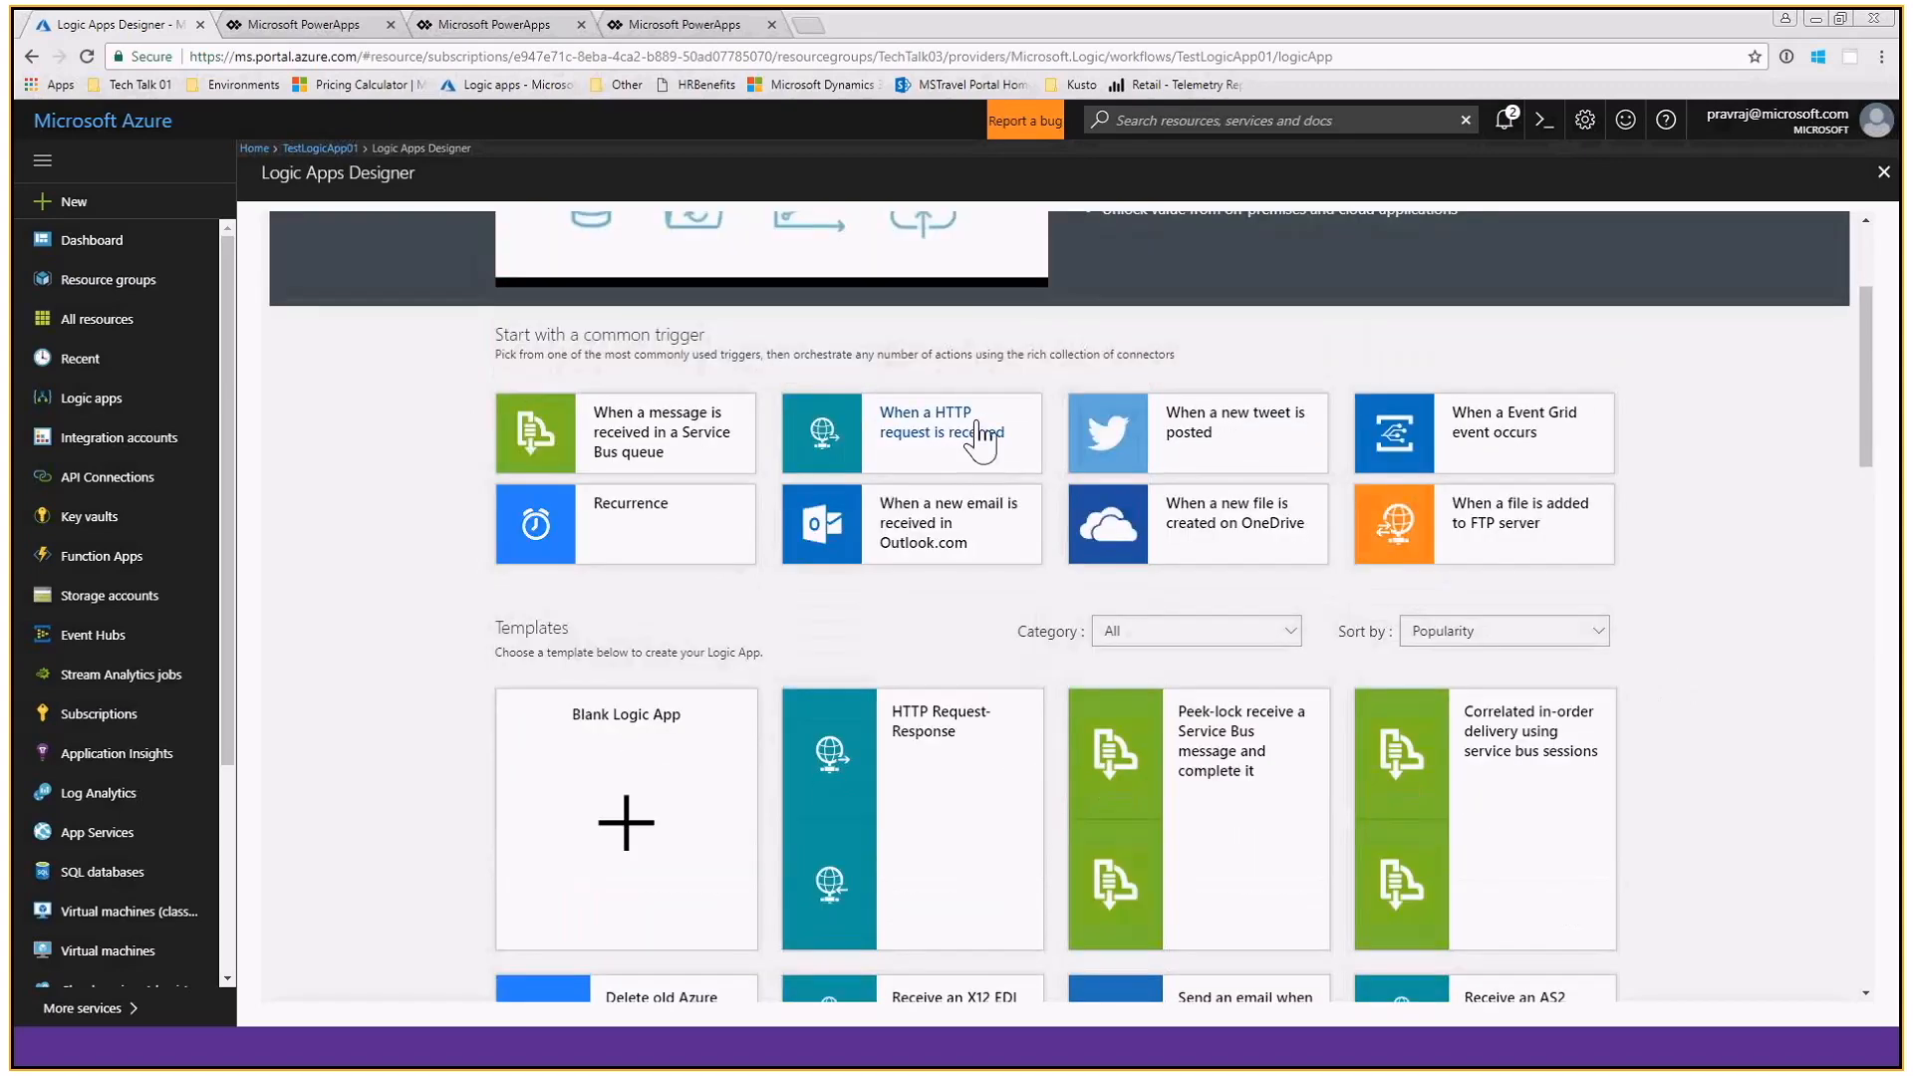
- Start the workflow with the "When a HTTP request is received" trigger, add an action step, and search the connectors for http
left_click(981, 440)
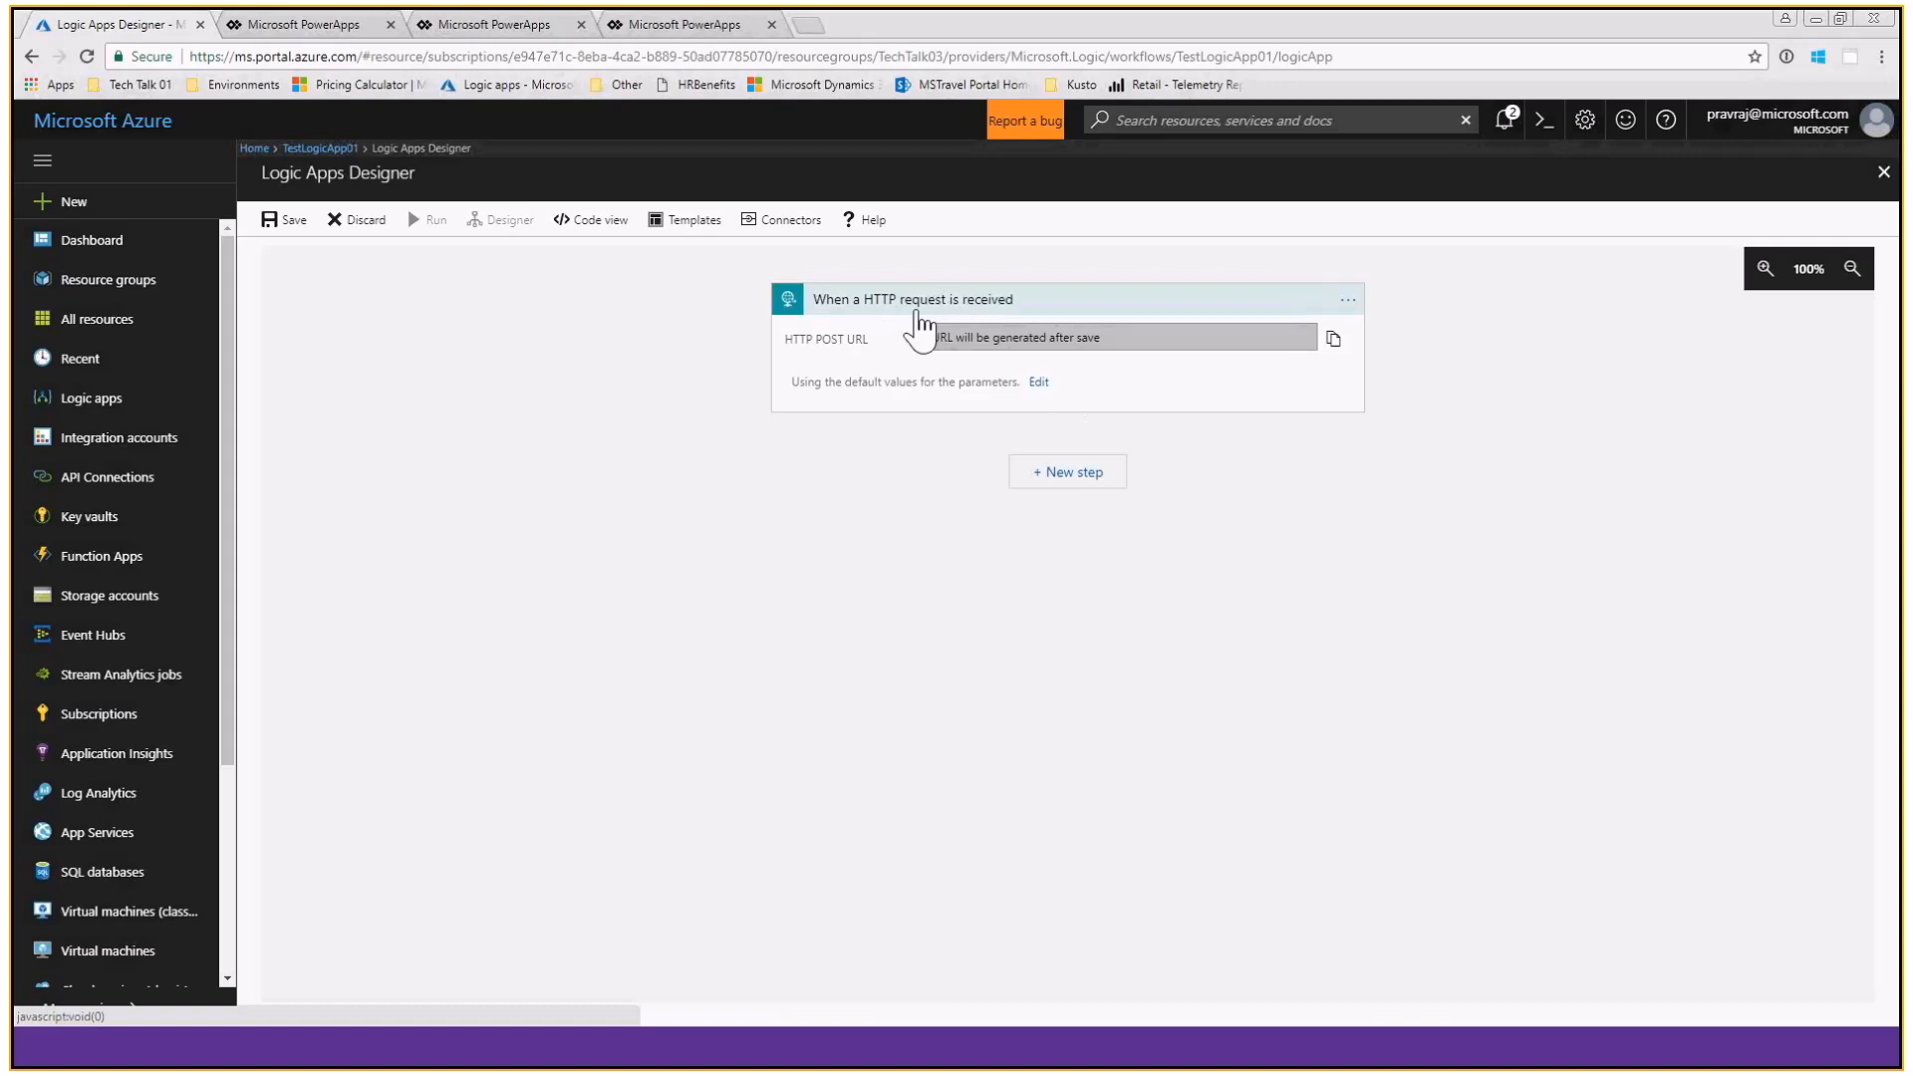
left_click(1083, 477)
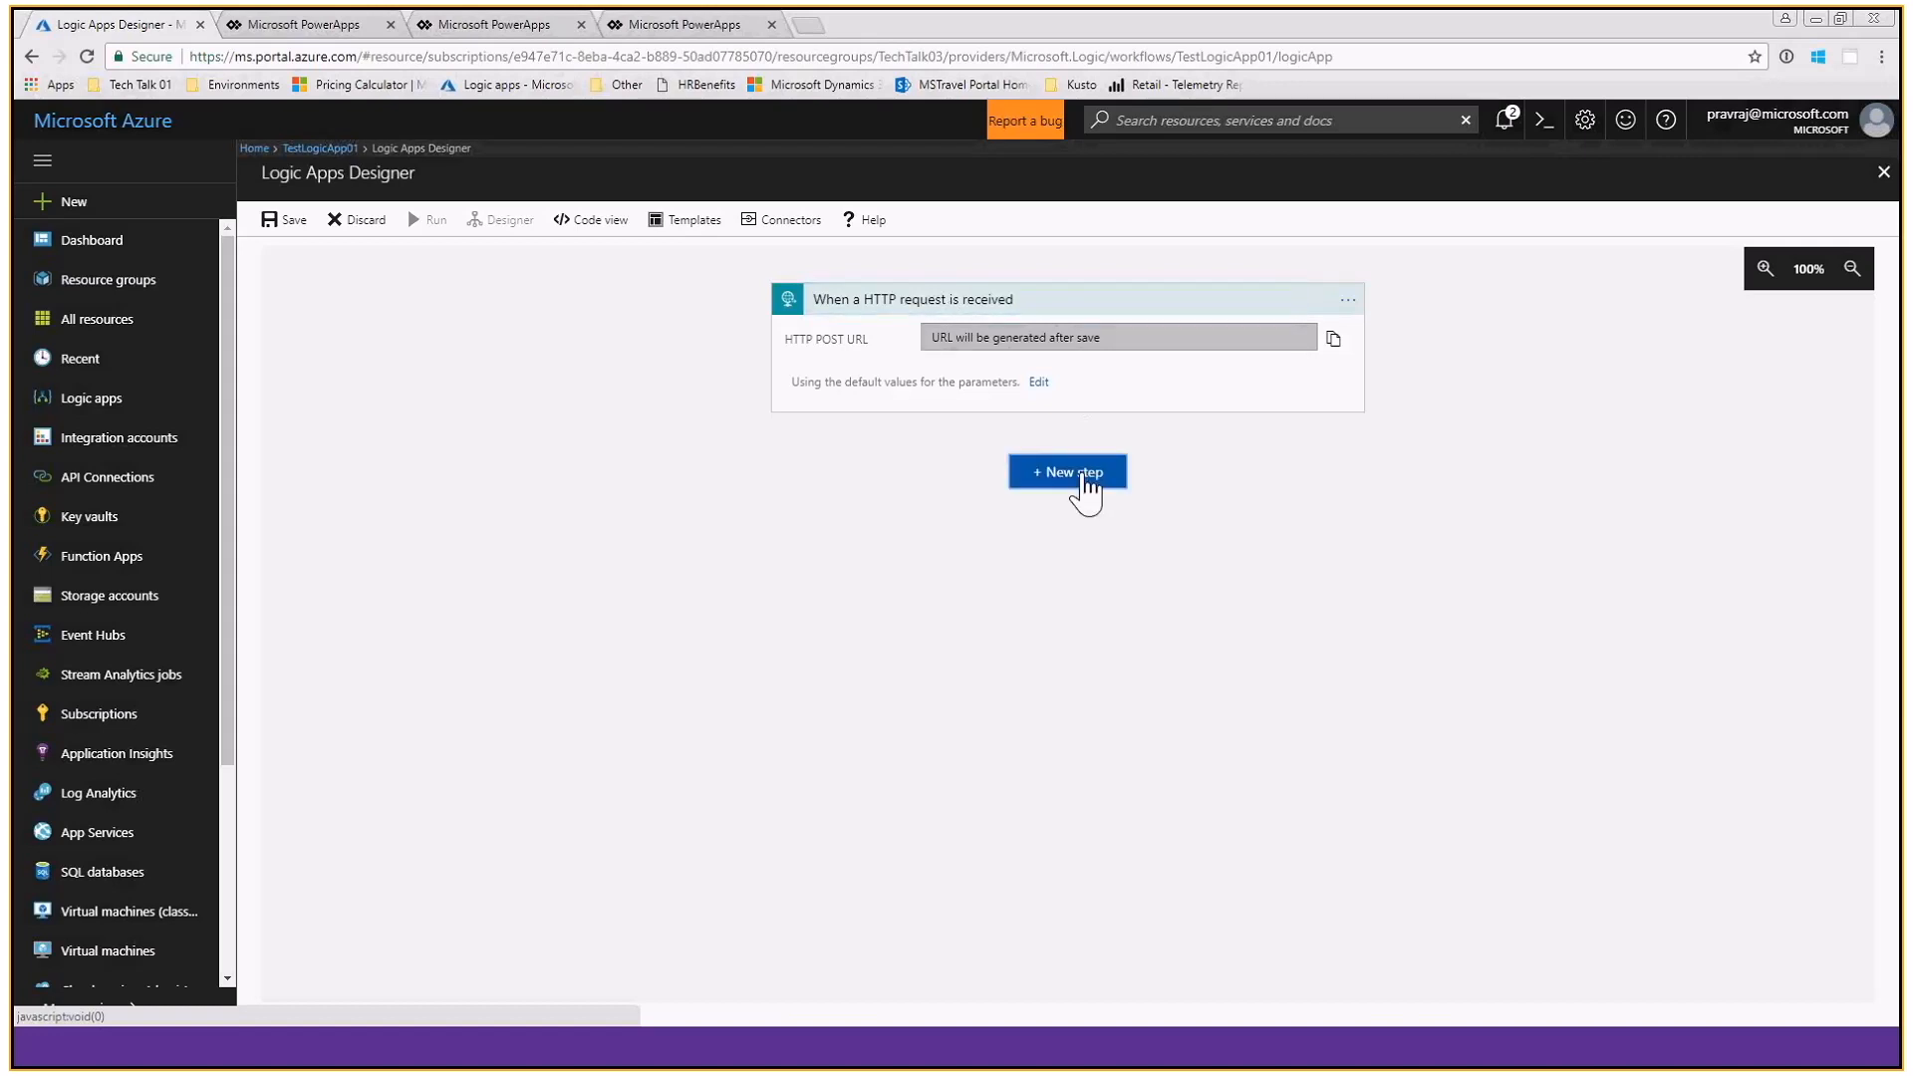
left_click(990, 519)
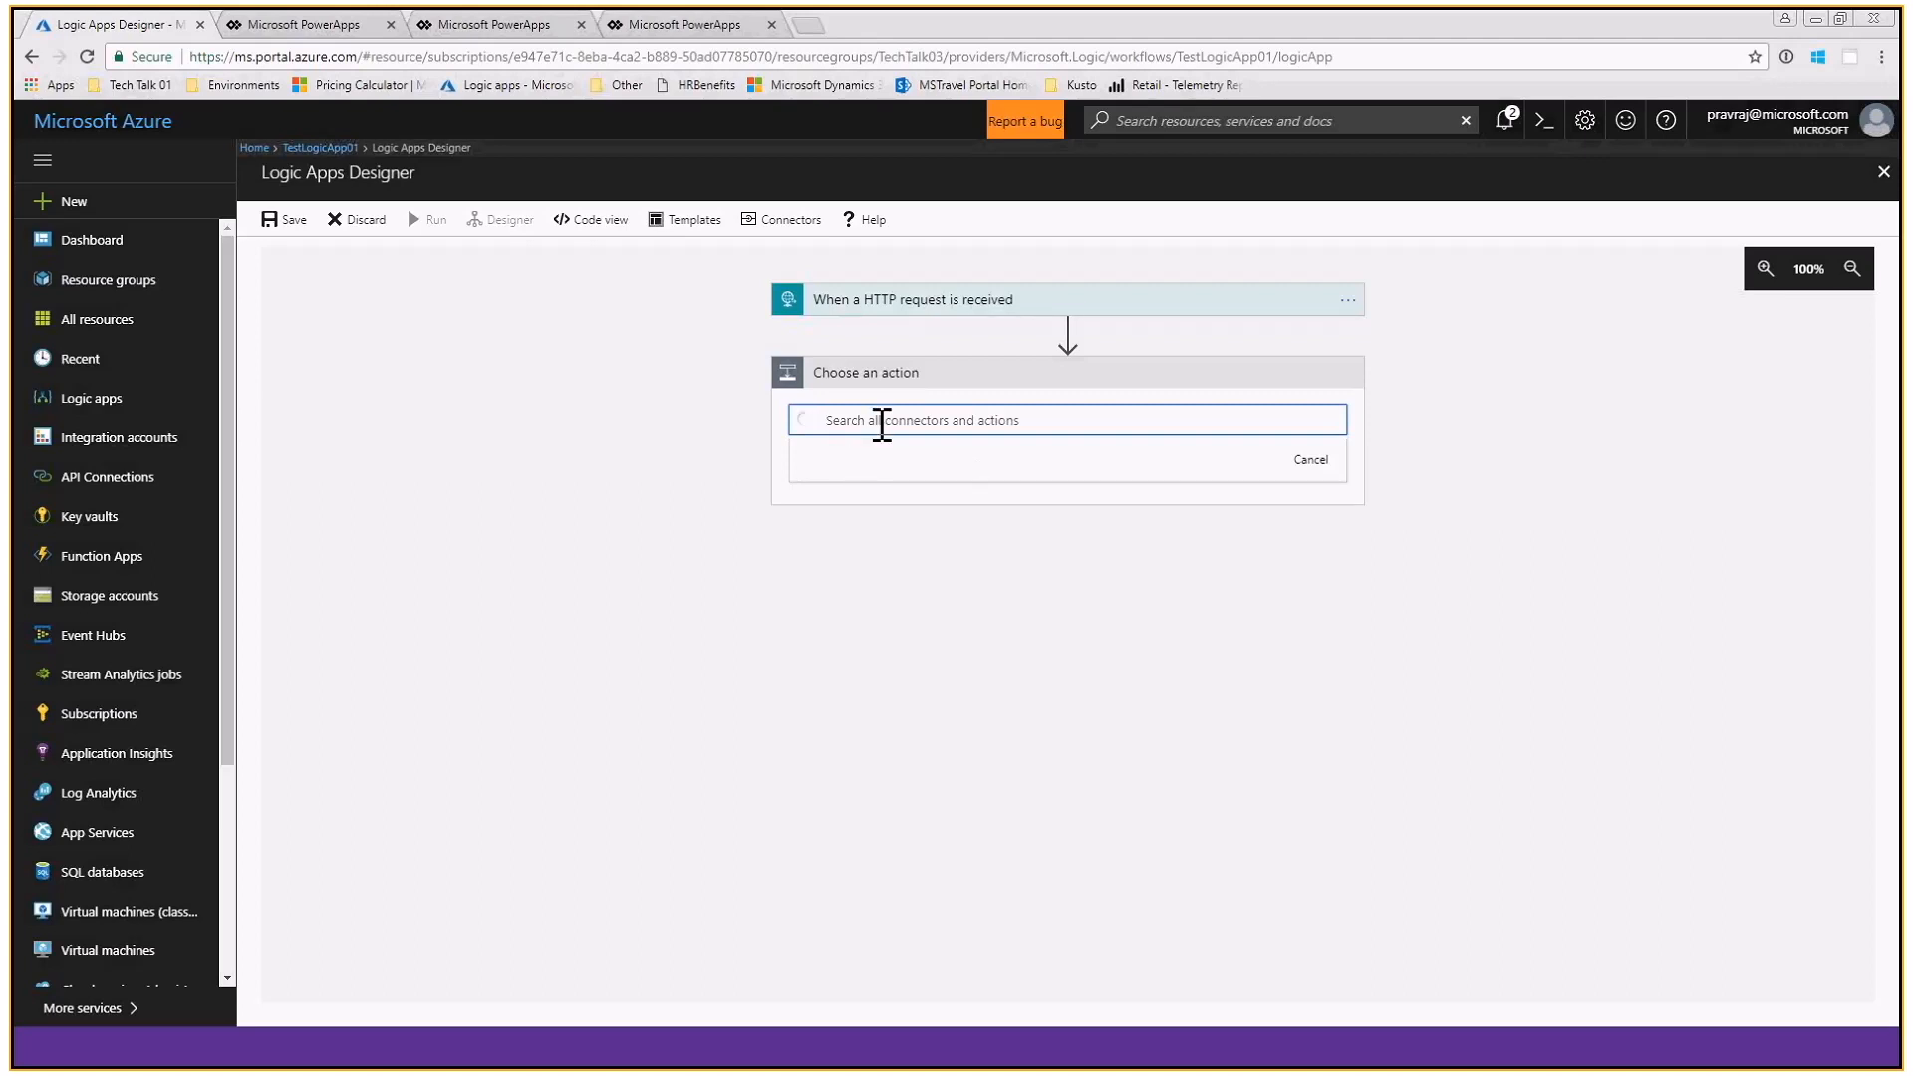
type("http")
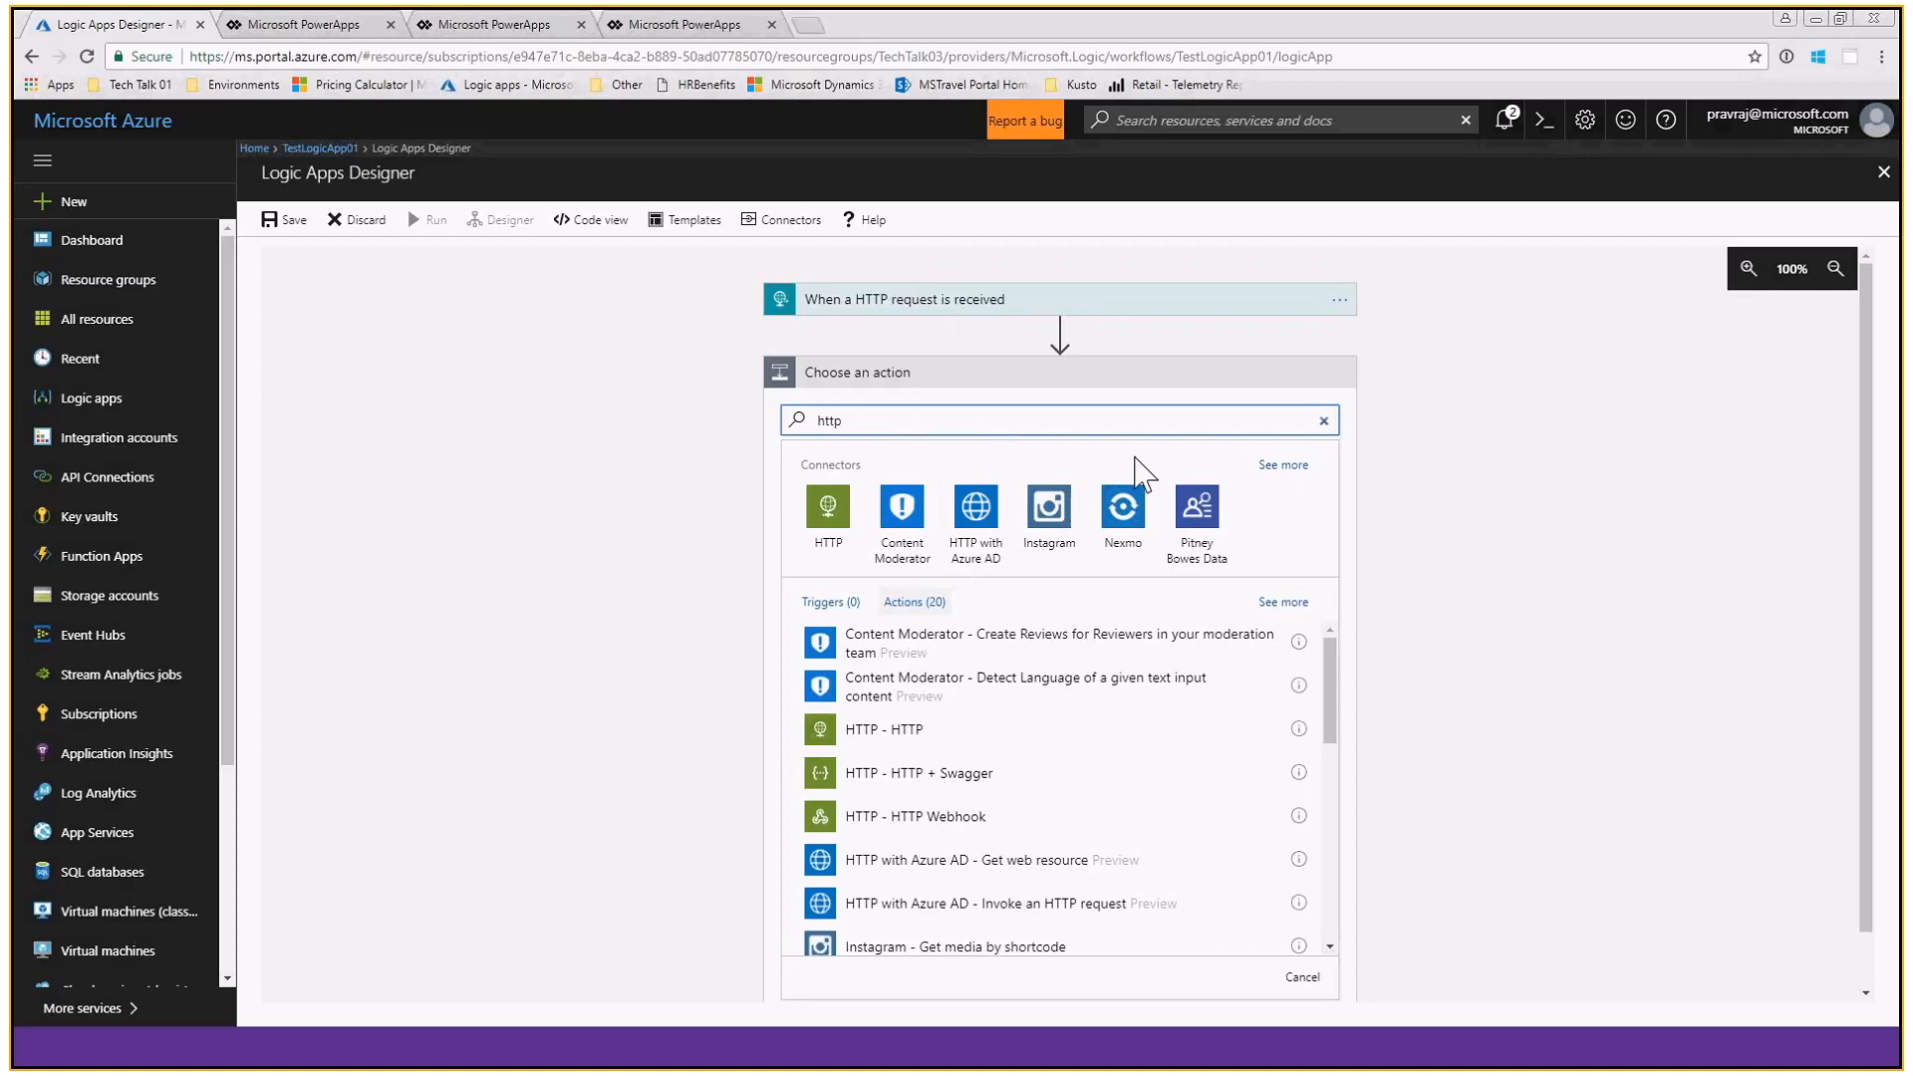
- Search the actions for Response instead, and close the designer, discarding the unsaved edits
double_click(827, 419)
key("BackSpace")
type("Response")
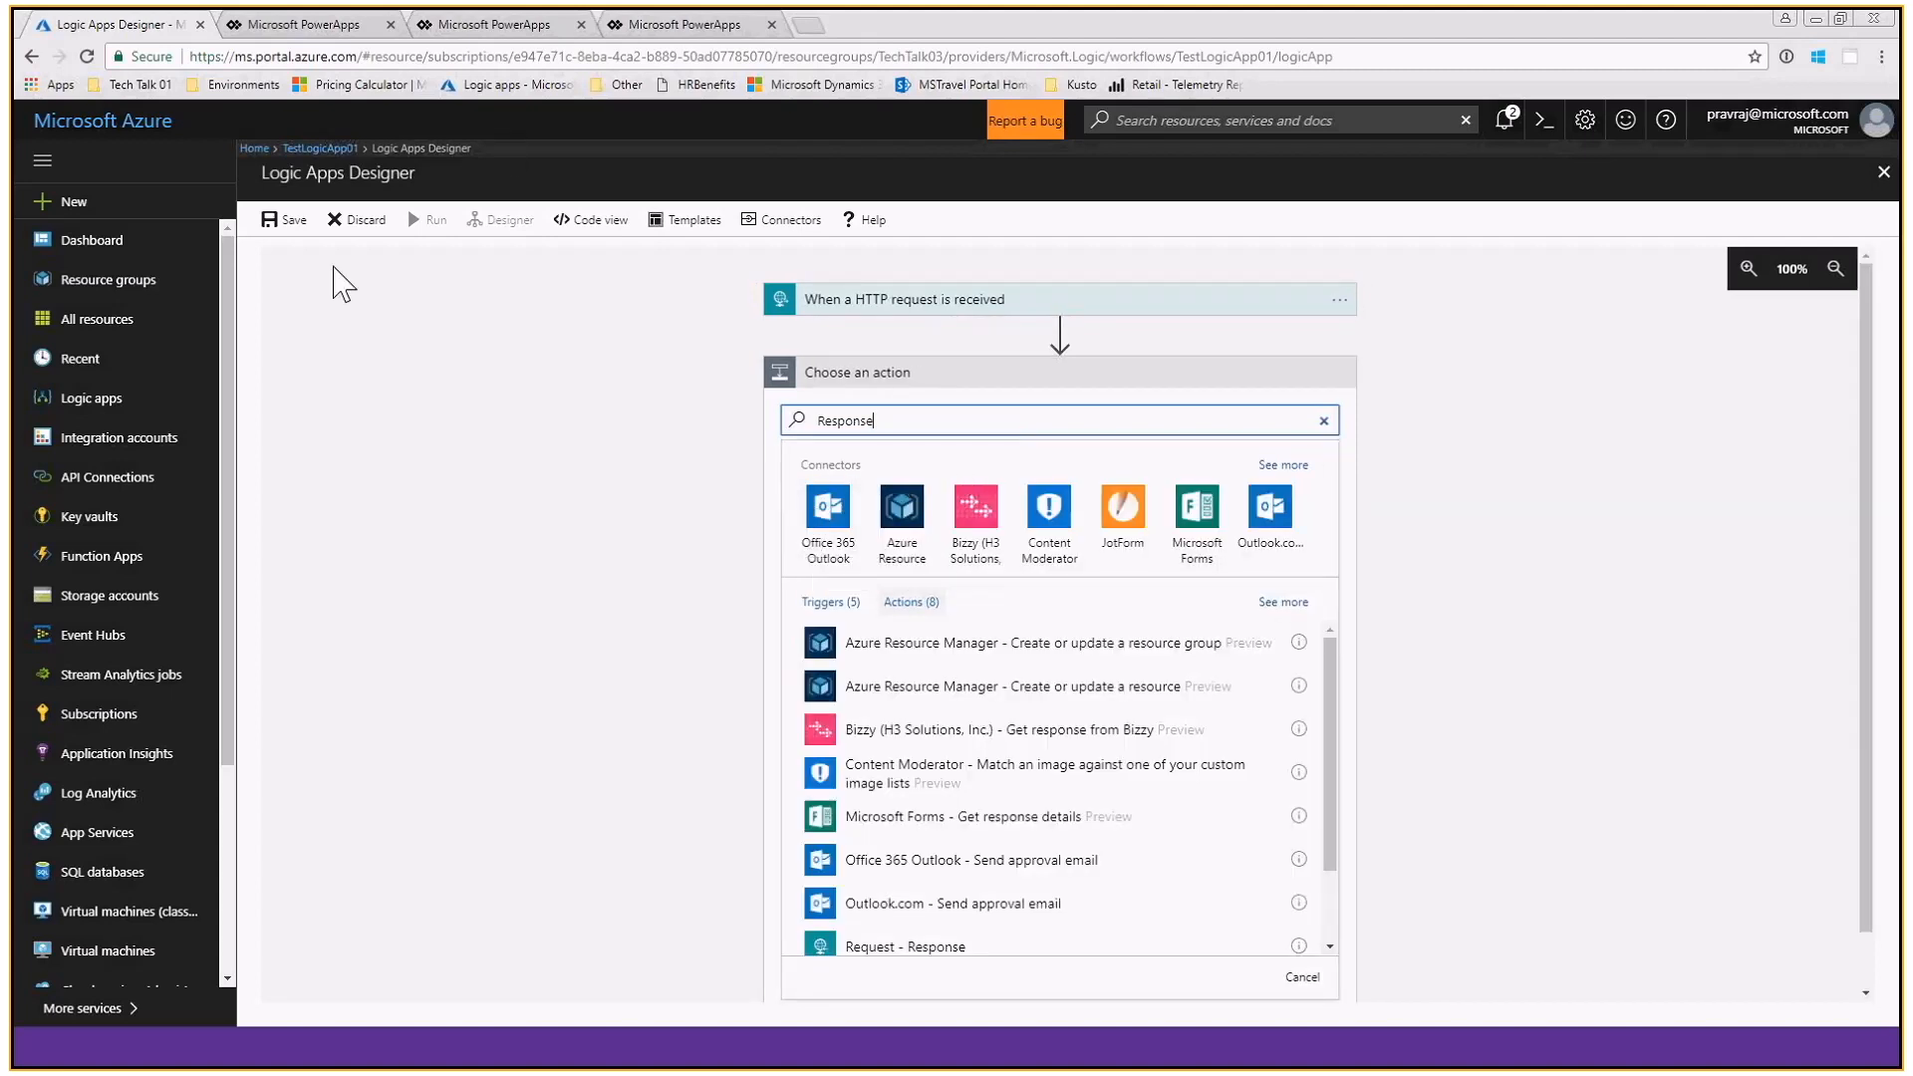
left_click(1883, 172)
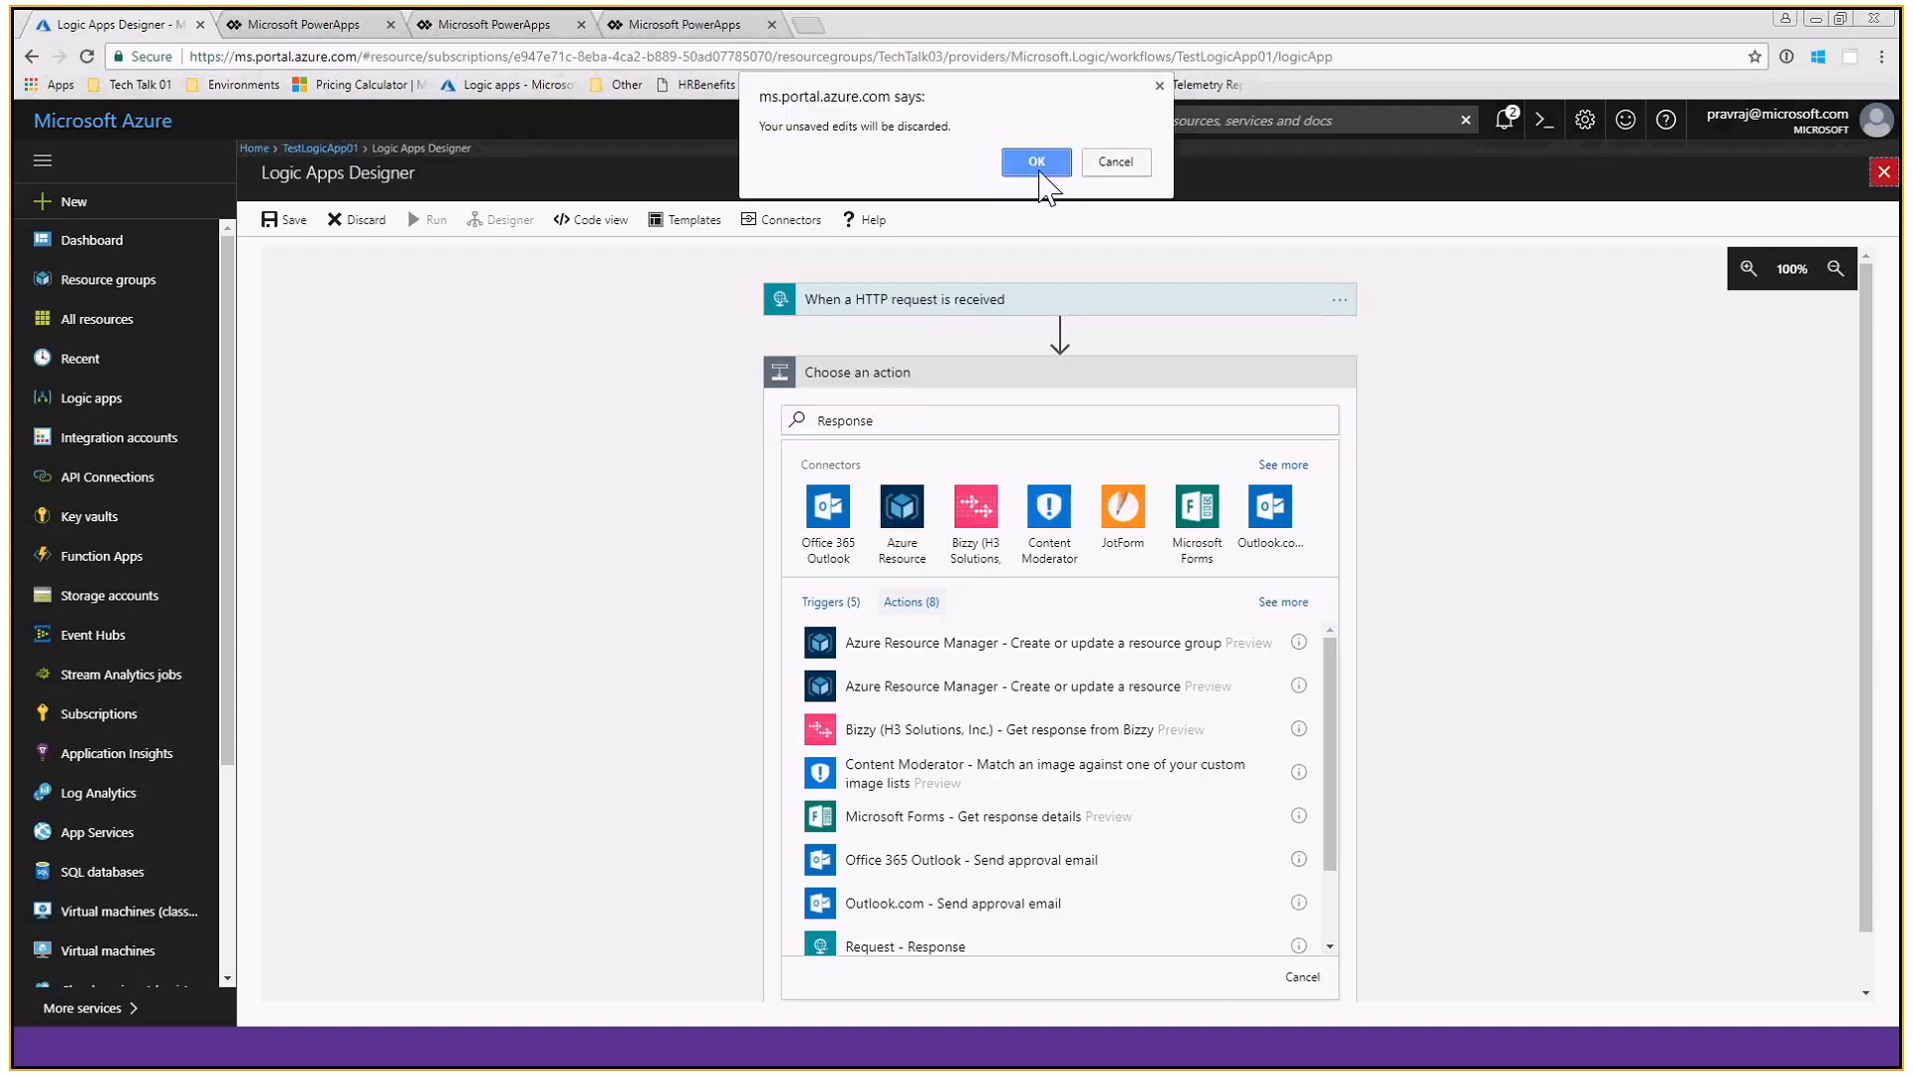
left_click(1037, 151)
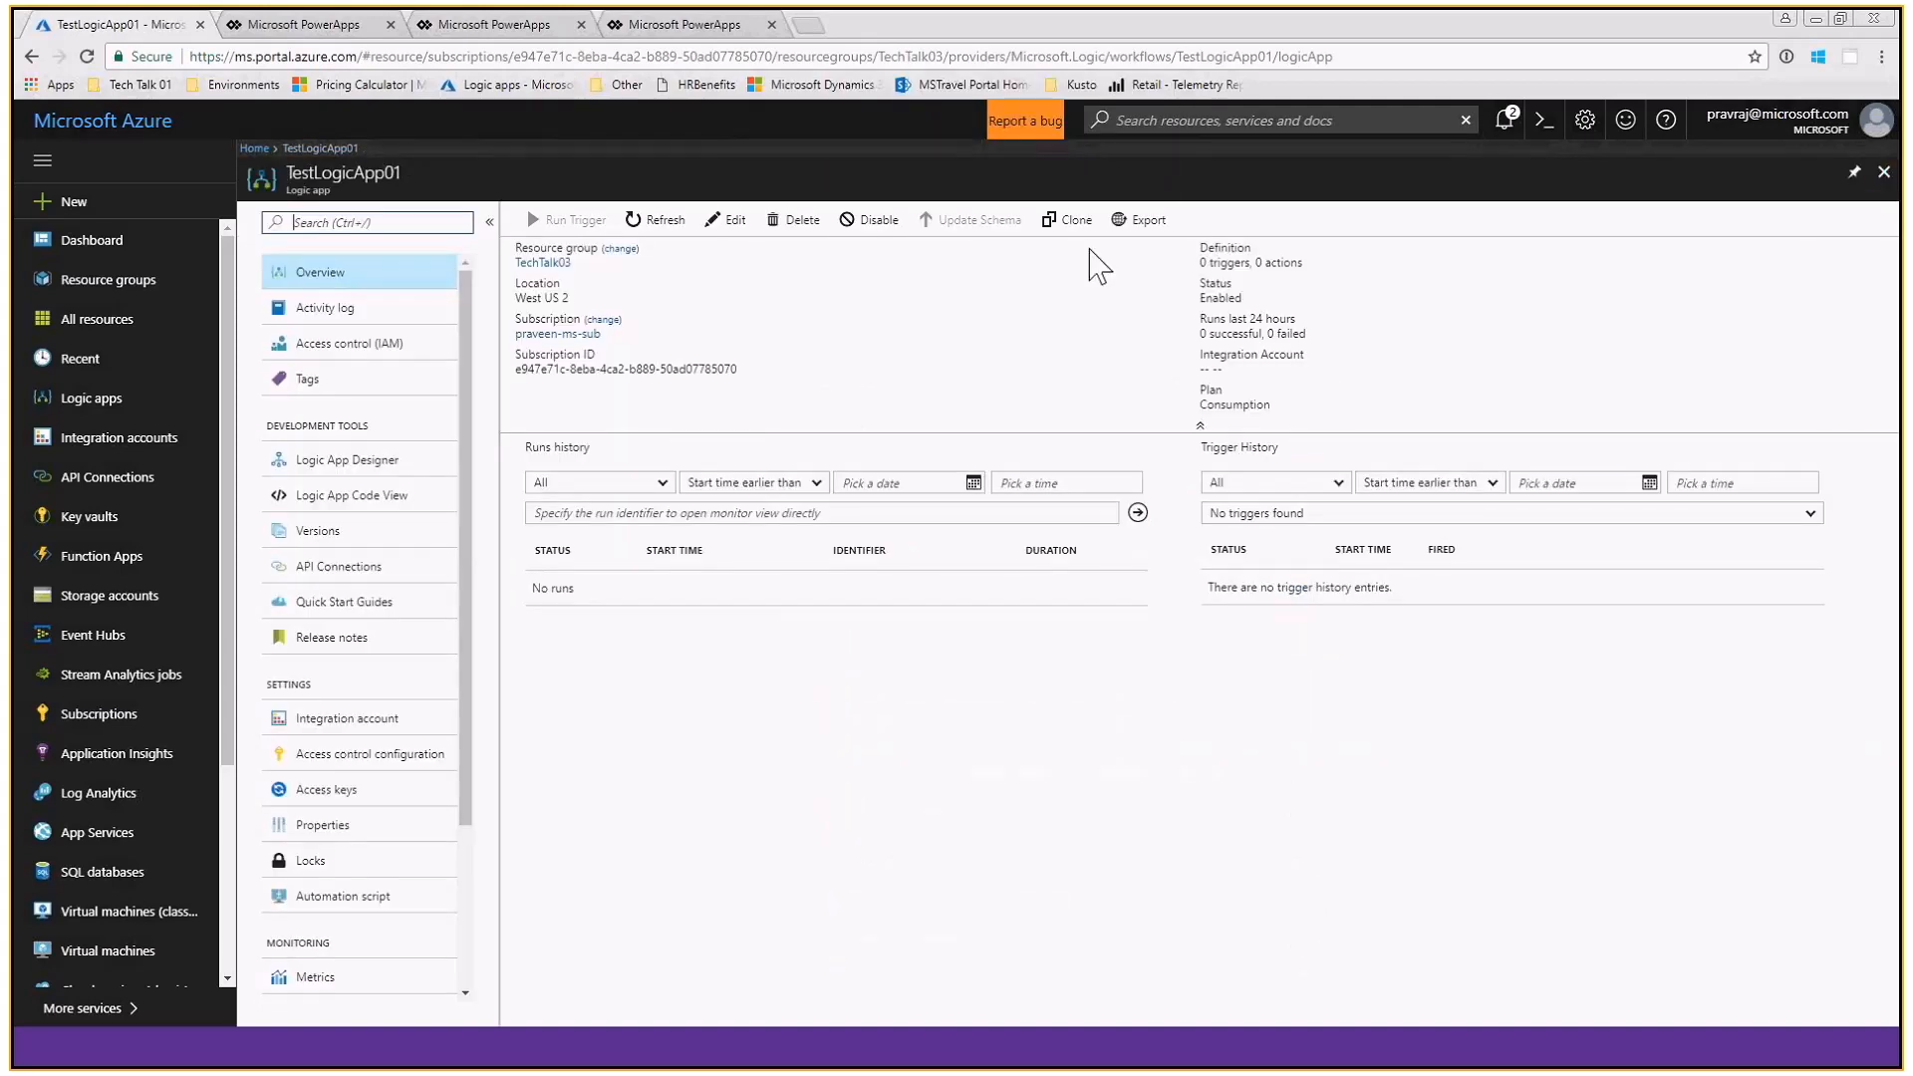
- Open the existing AX_Import logic app from the list of logic apps
left_click(104, 397)
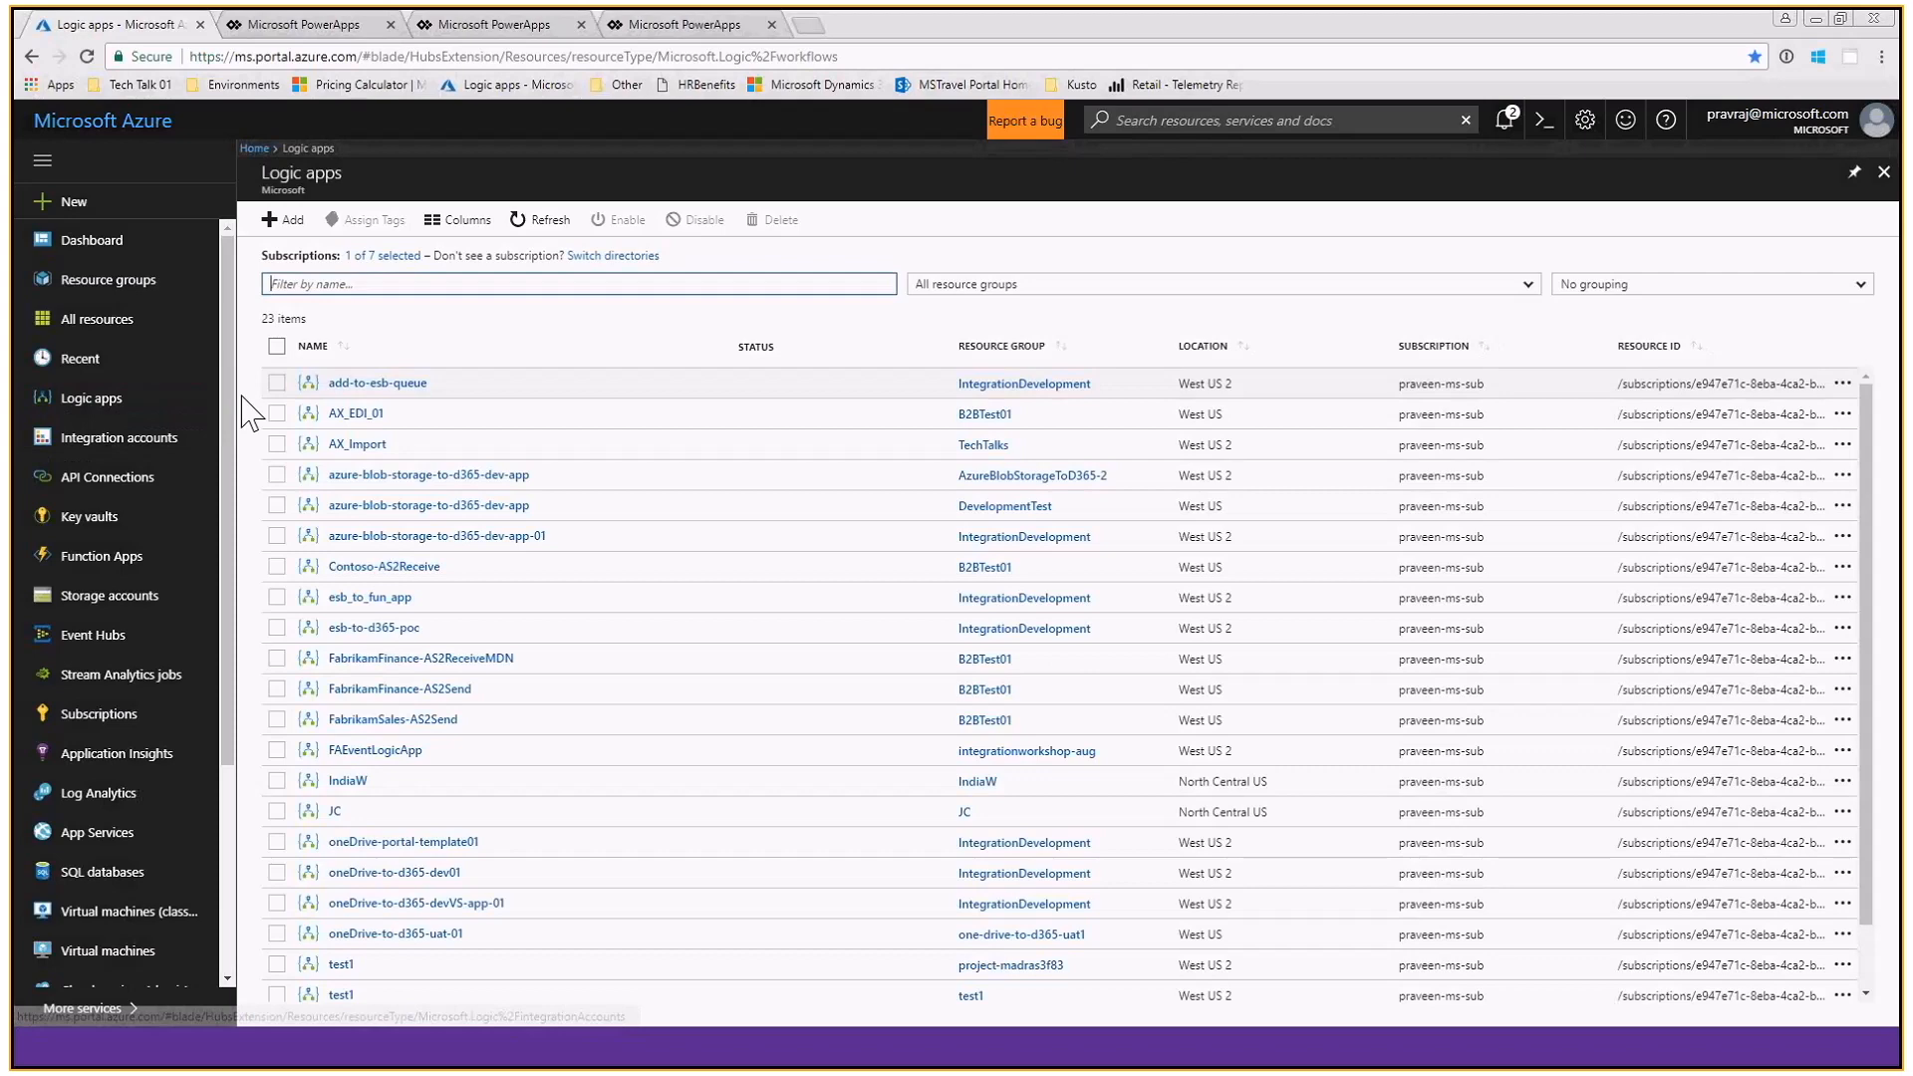
left_click(358, 444)
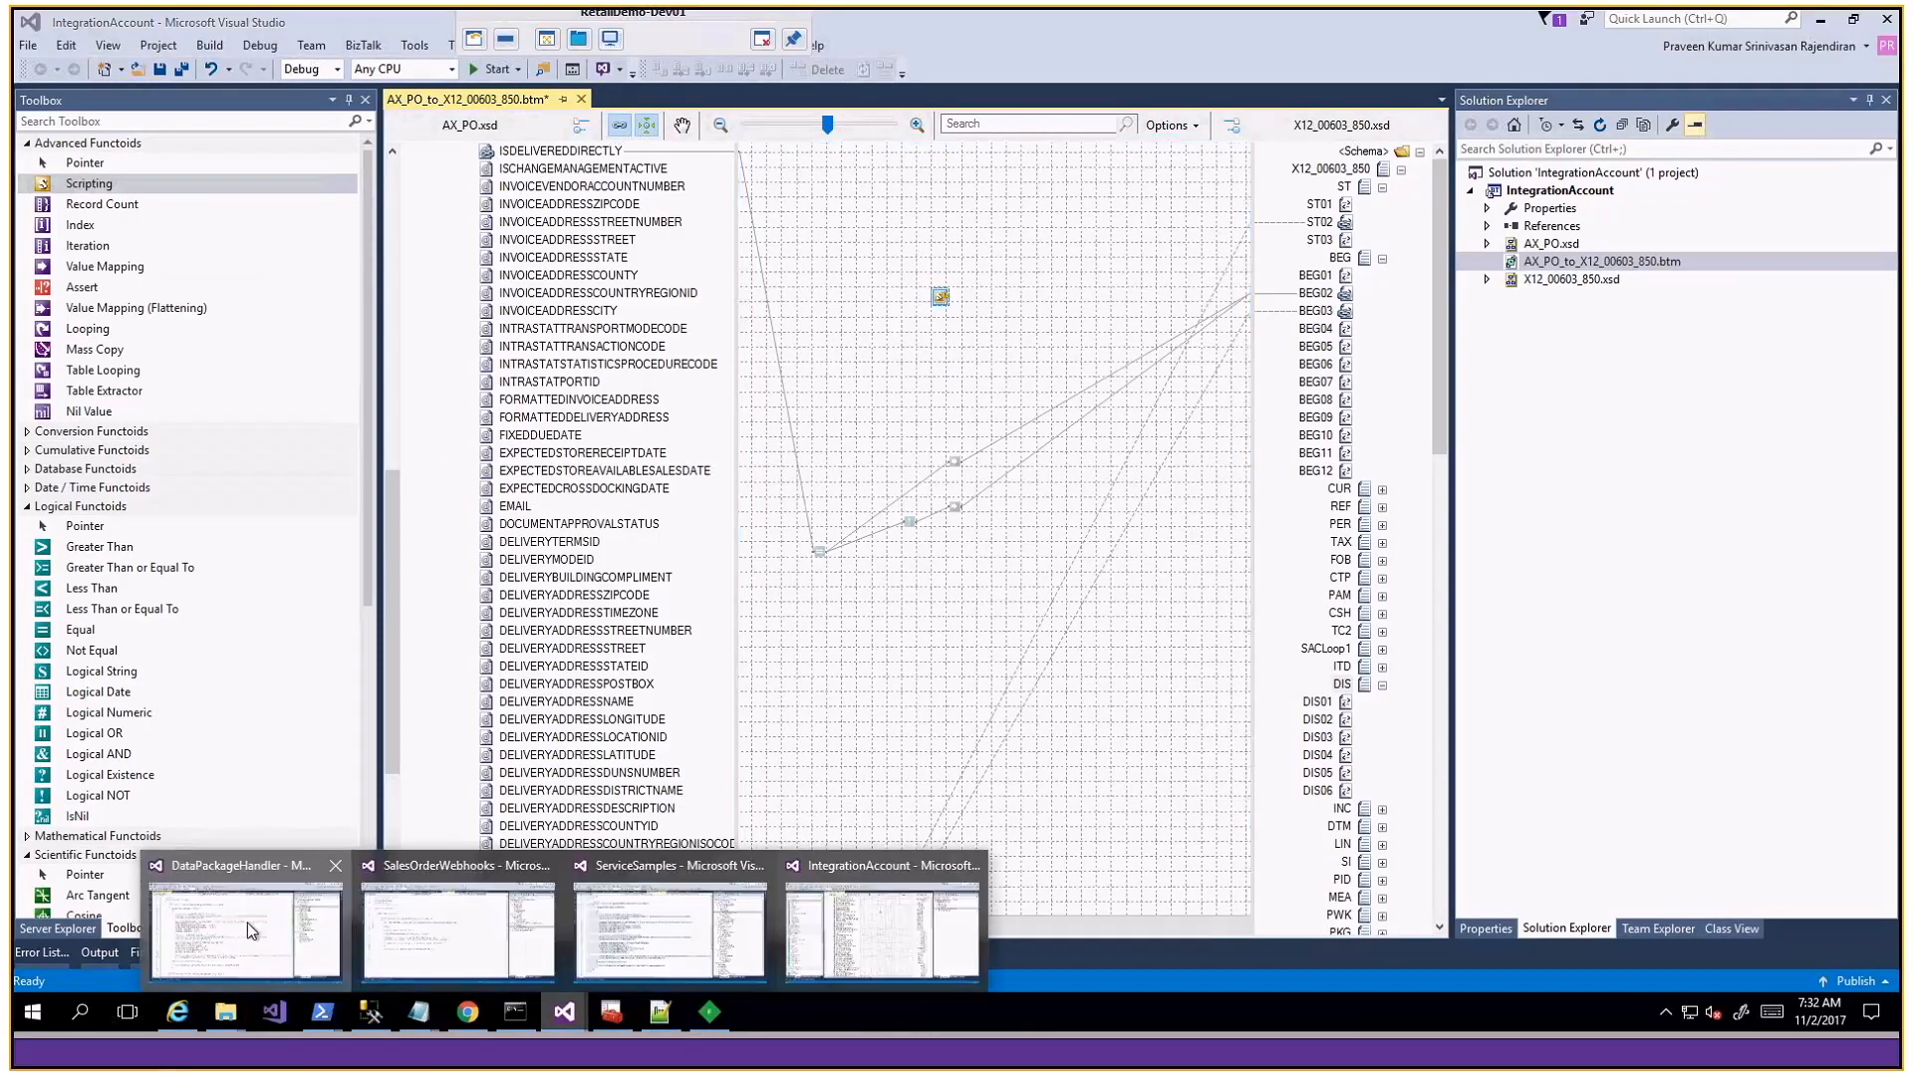
- Switch to the DataPackageHandler solution in Visual Studio and open PackageImporter.cs at the ImportPackage method
left_click(247, 923)
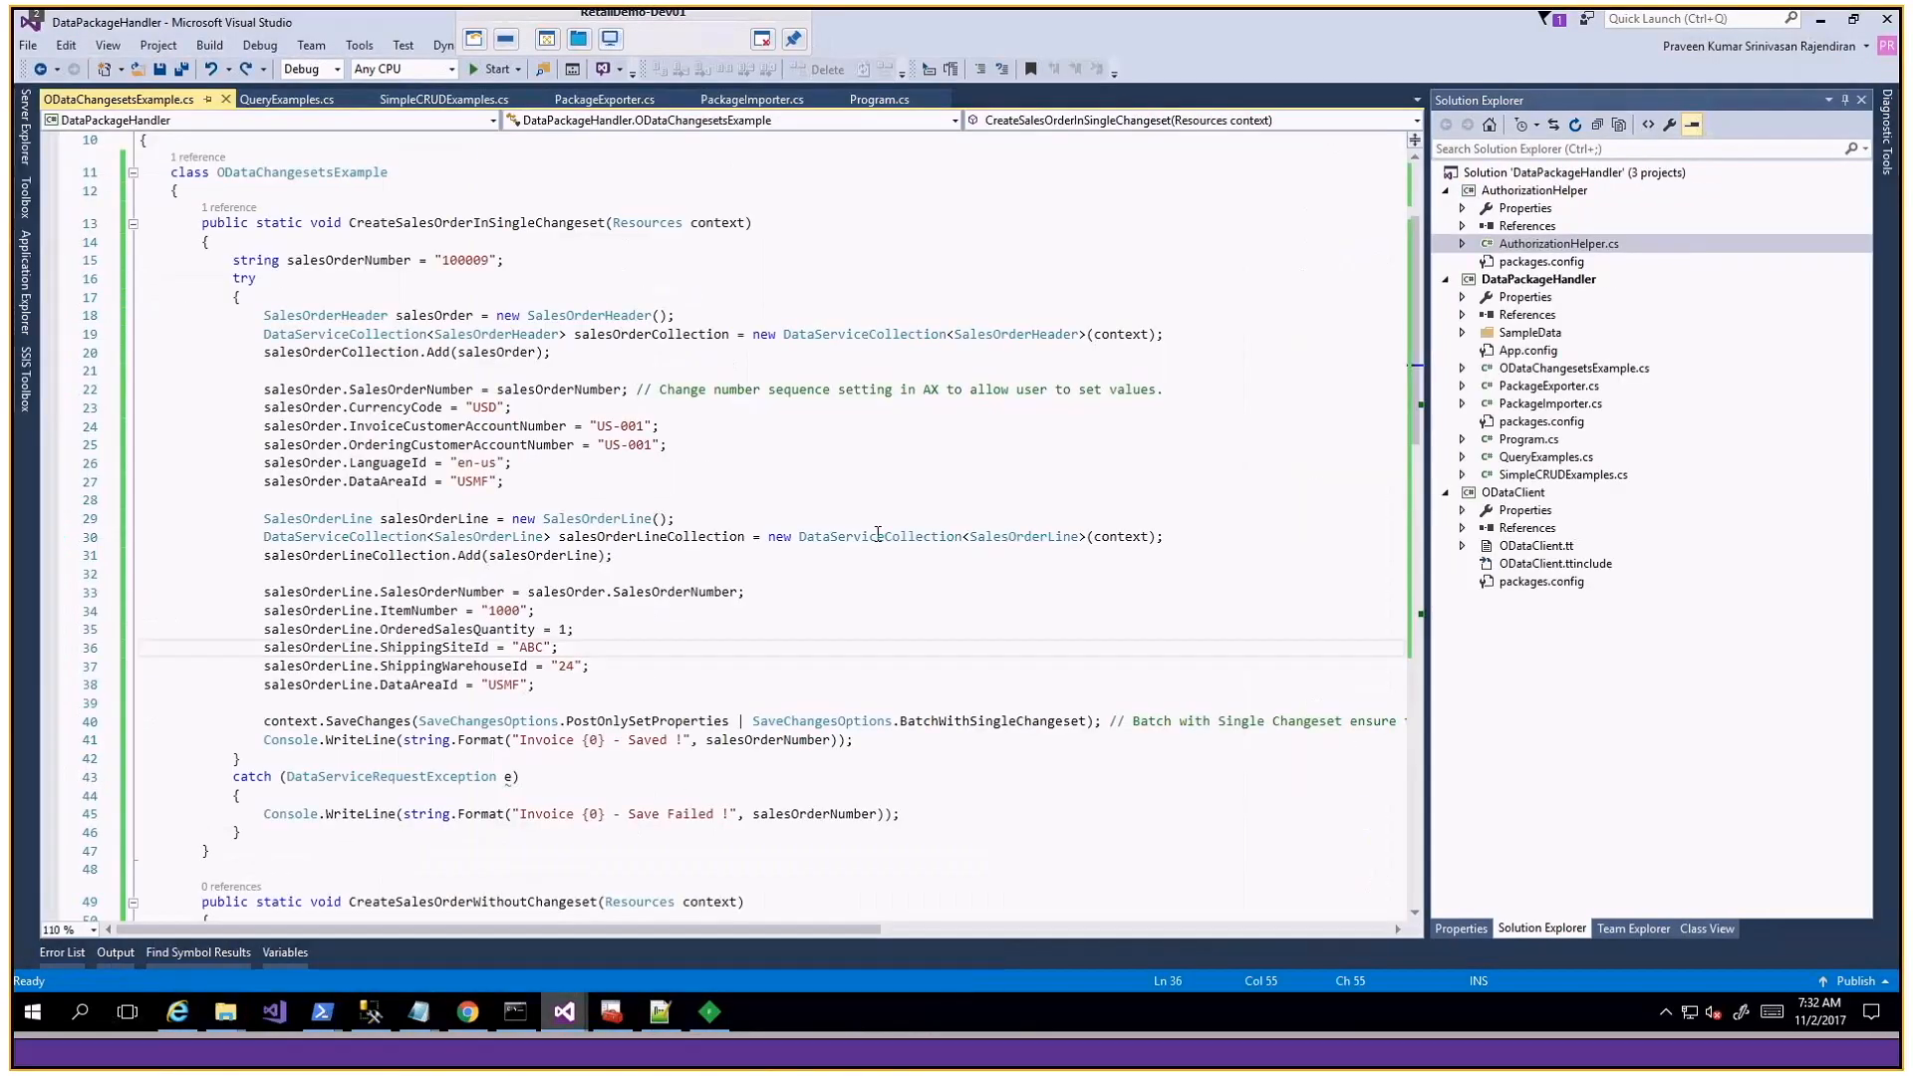
left_click(878, 535)
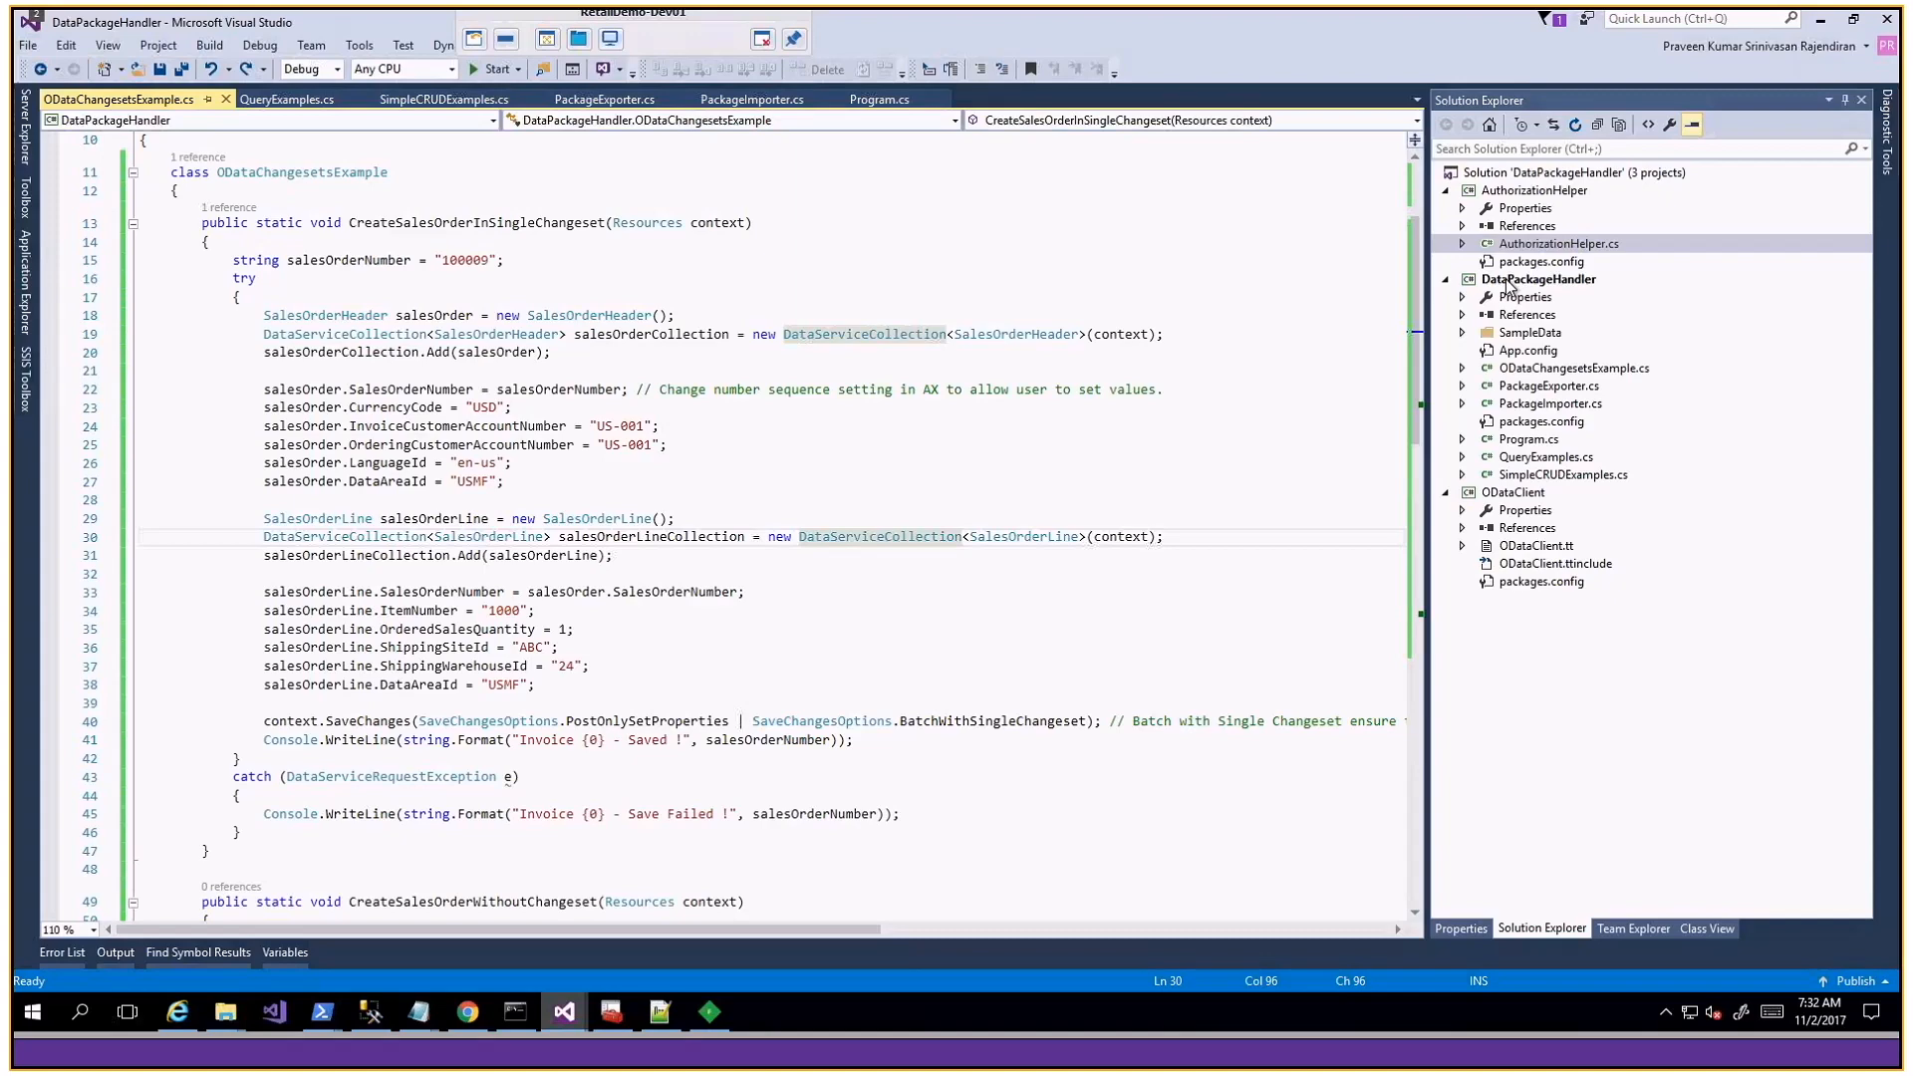
double_click(1549, 404)
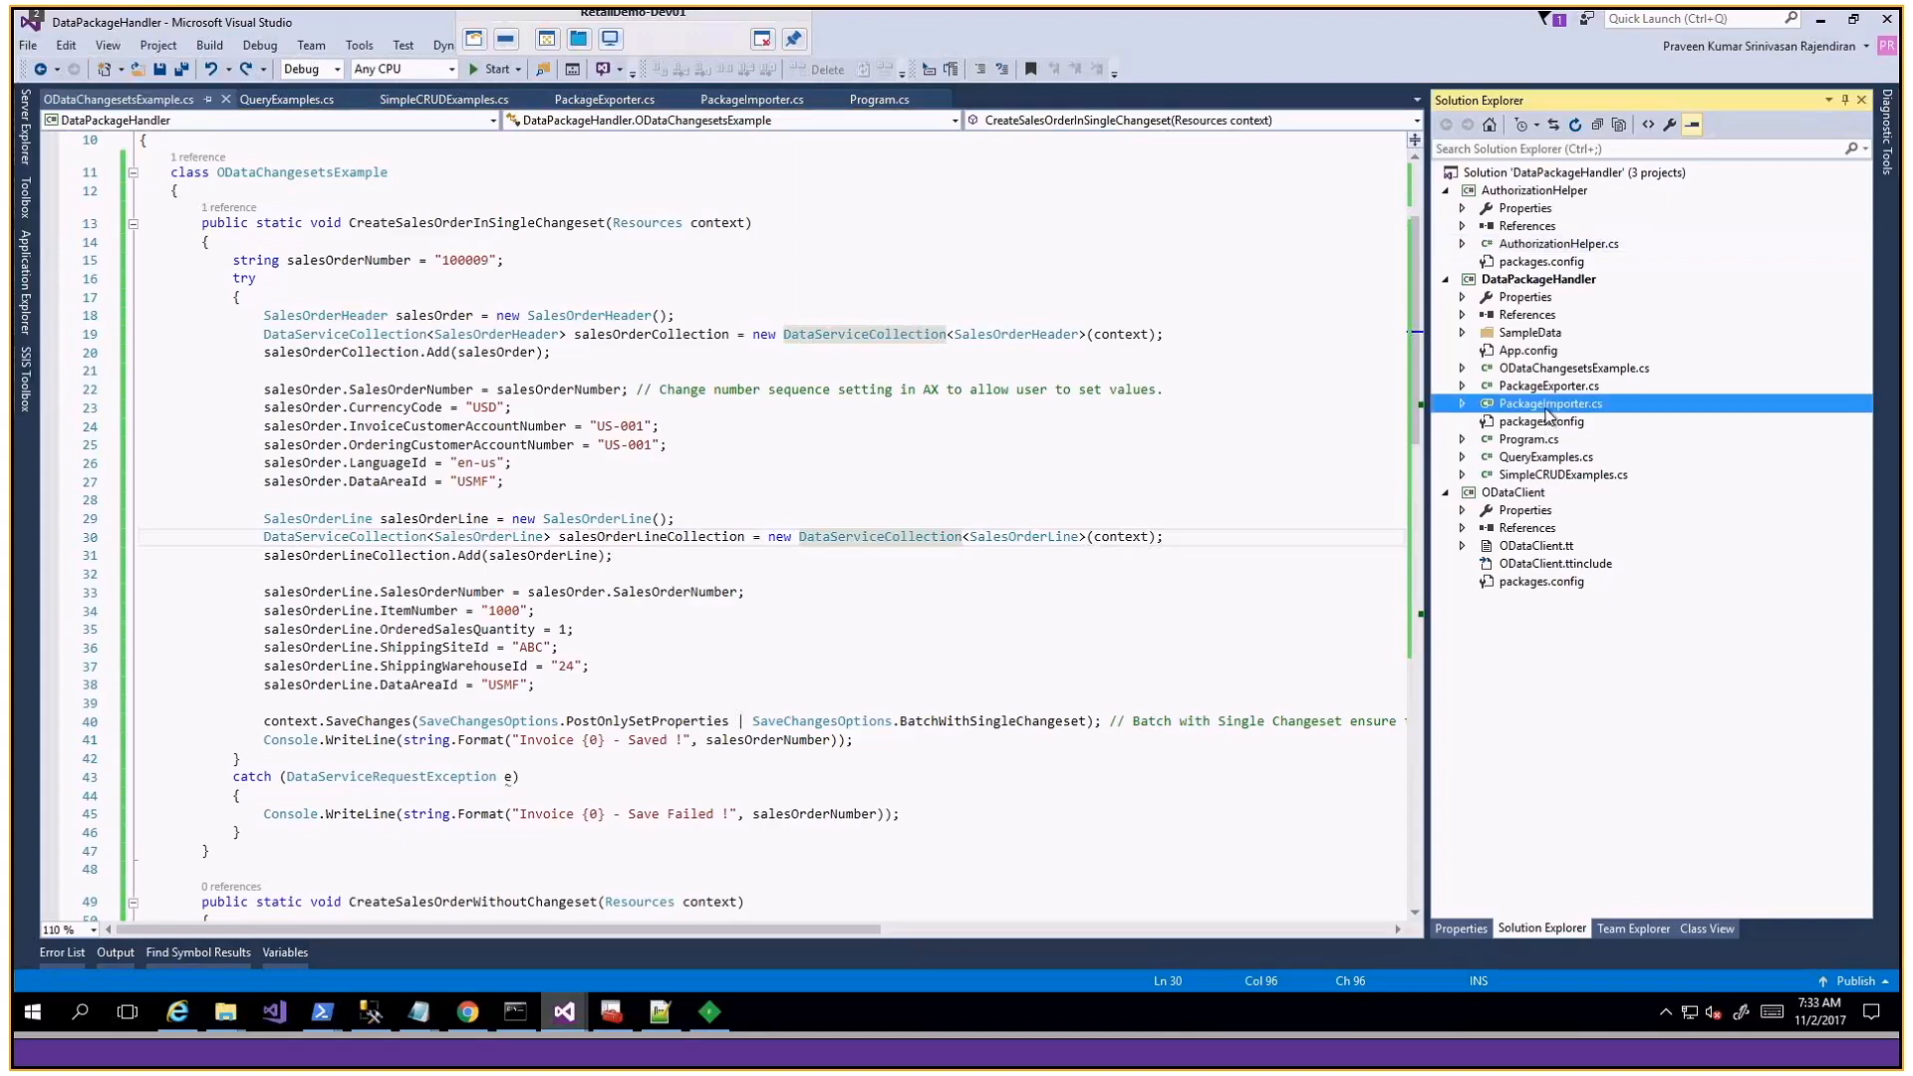
left_click(868, 500)
scroll(868, 500, "up", 6)
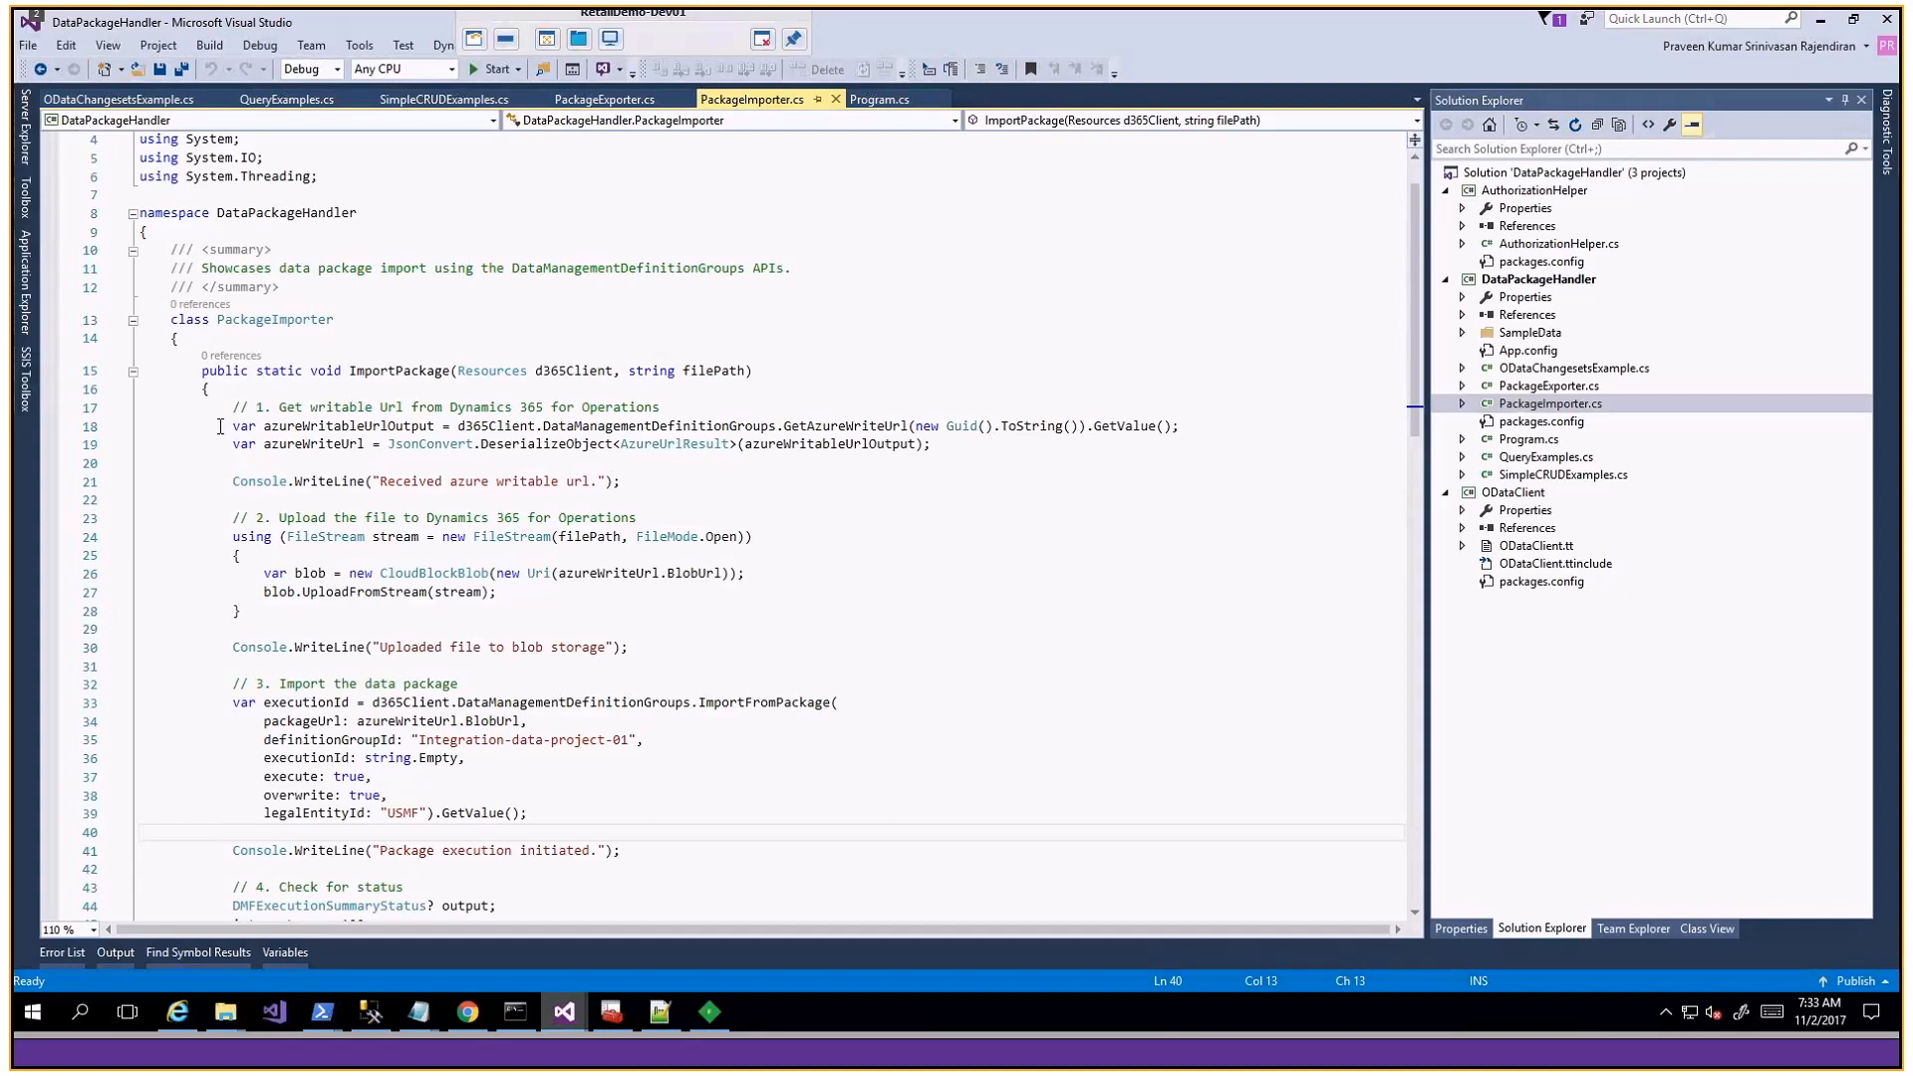
- Examine how ImportPackage gets the writable URL from Dynamics 365 and uploads the file stream to blob storage
left_click_drag(229, 408, 691, 413)
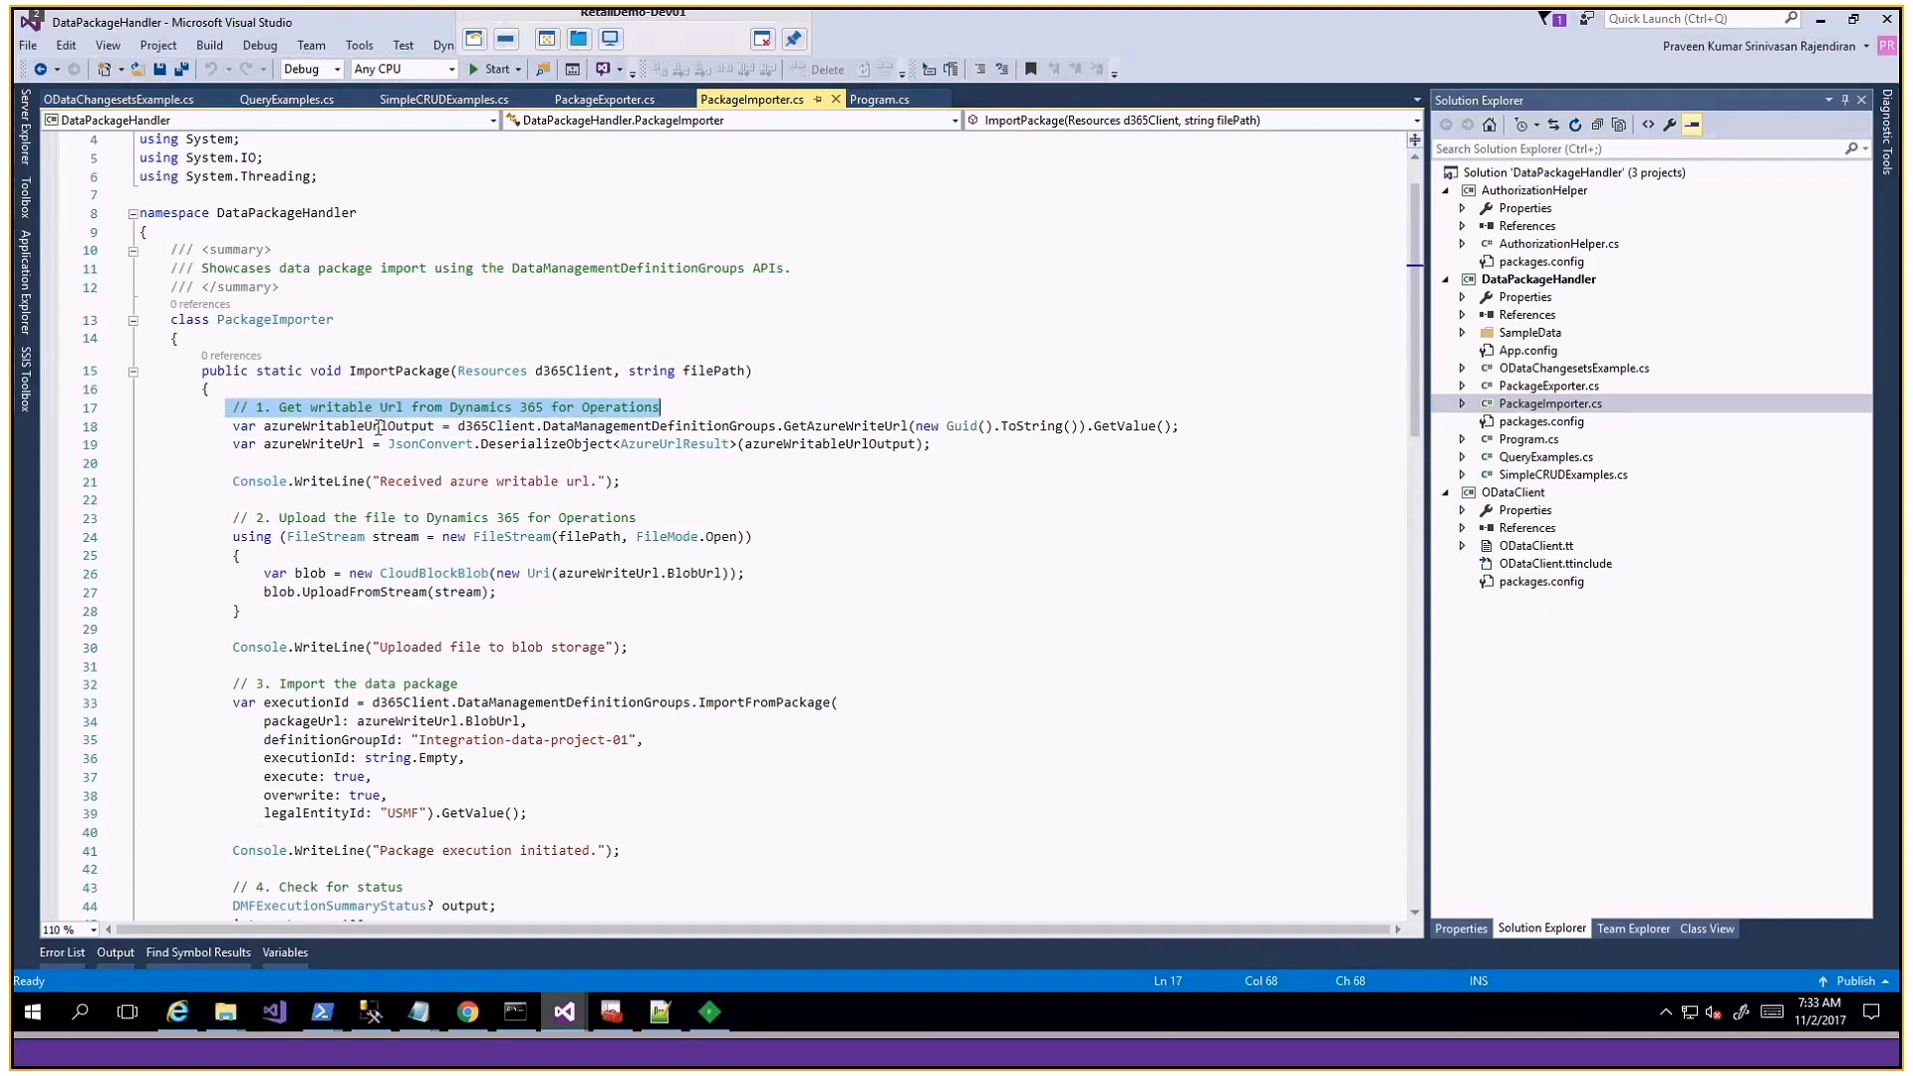
double_click(314, 444)
scroll(489, 456, "down", 1)
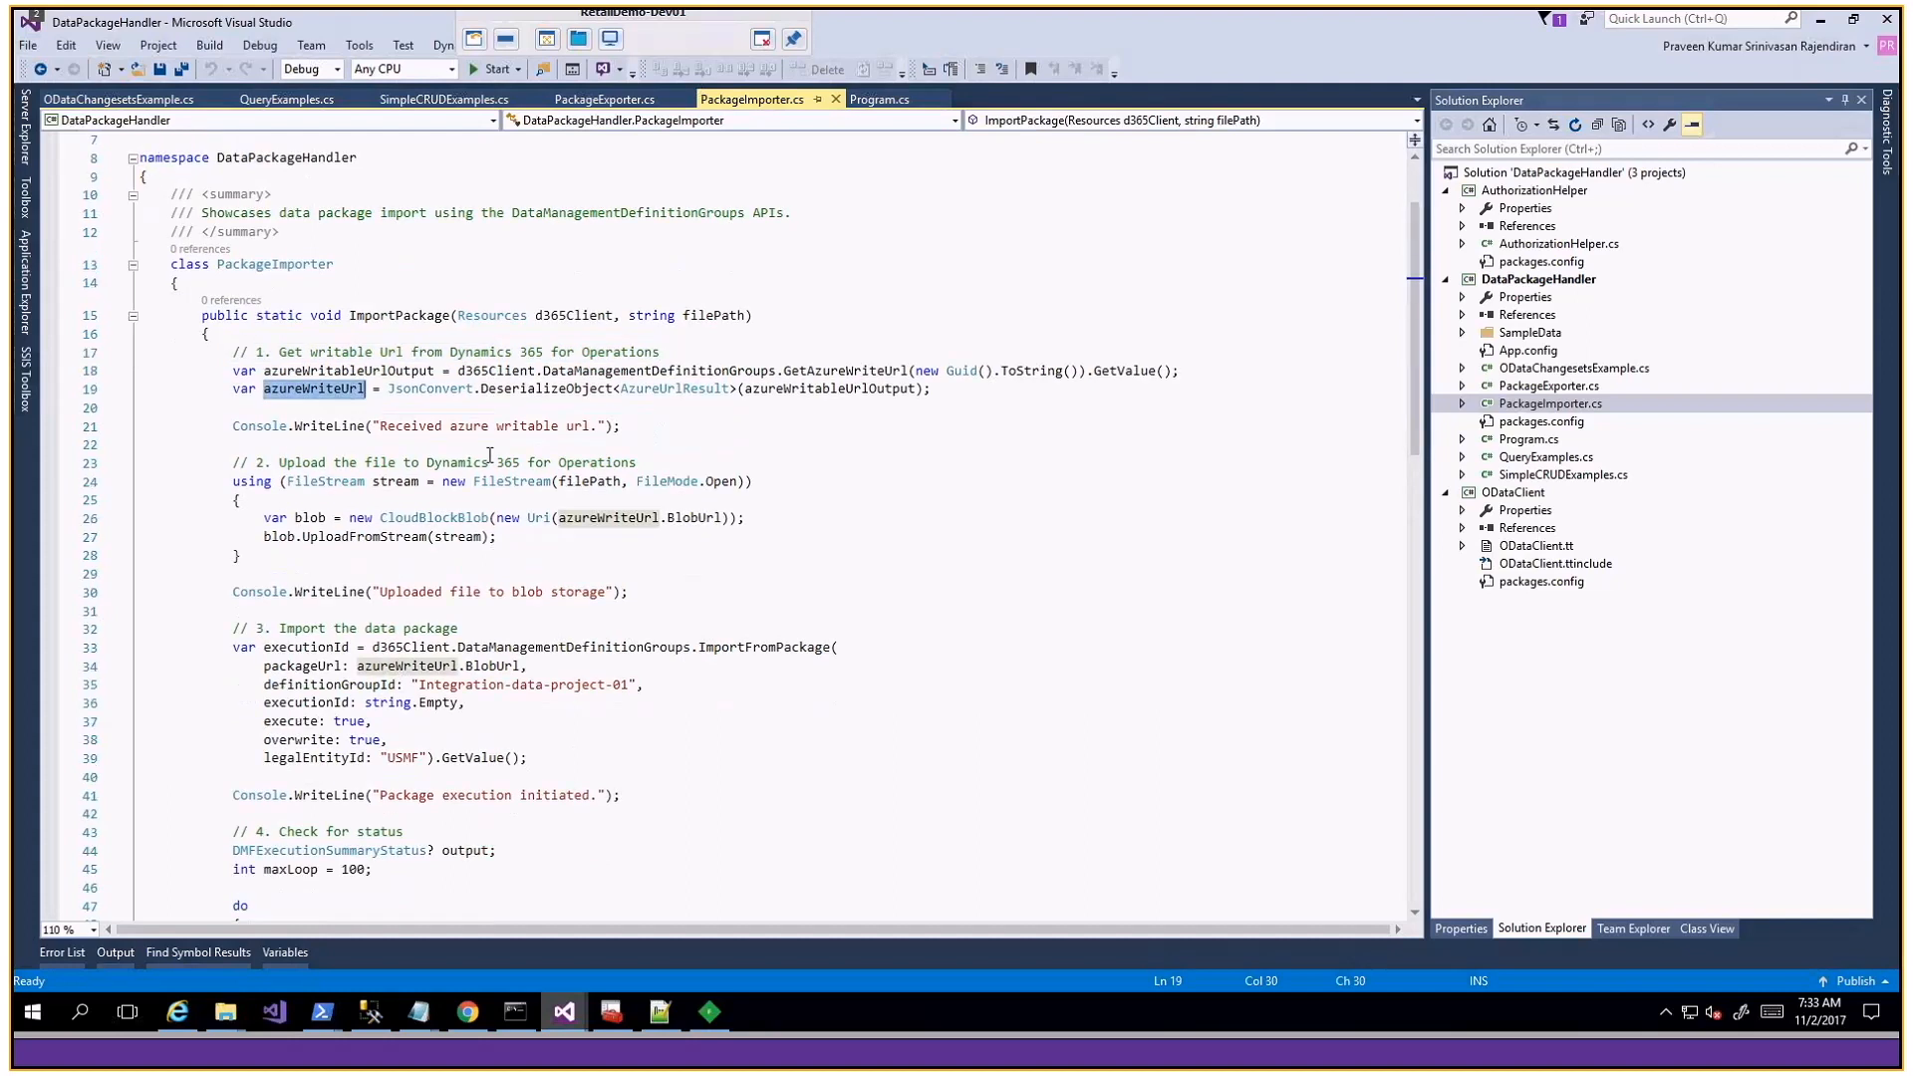
scroll(227, 425, "down", 1)
left_click_drag(227, 426, 242, 501)
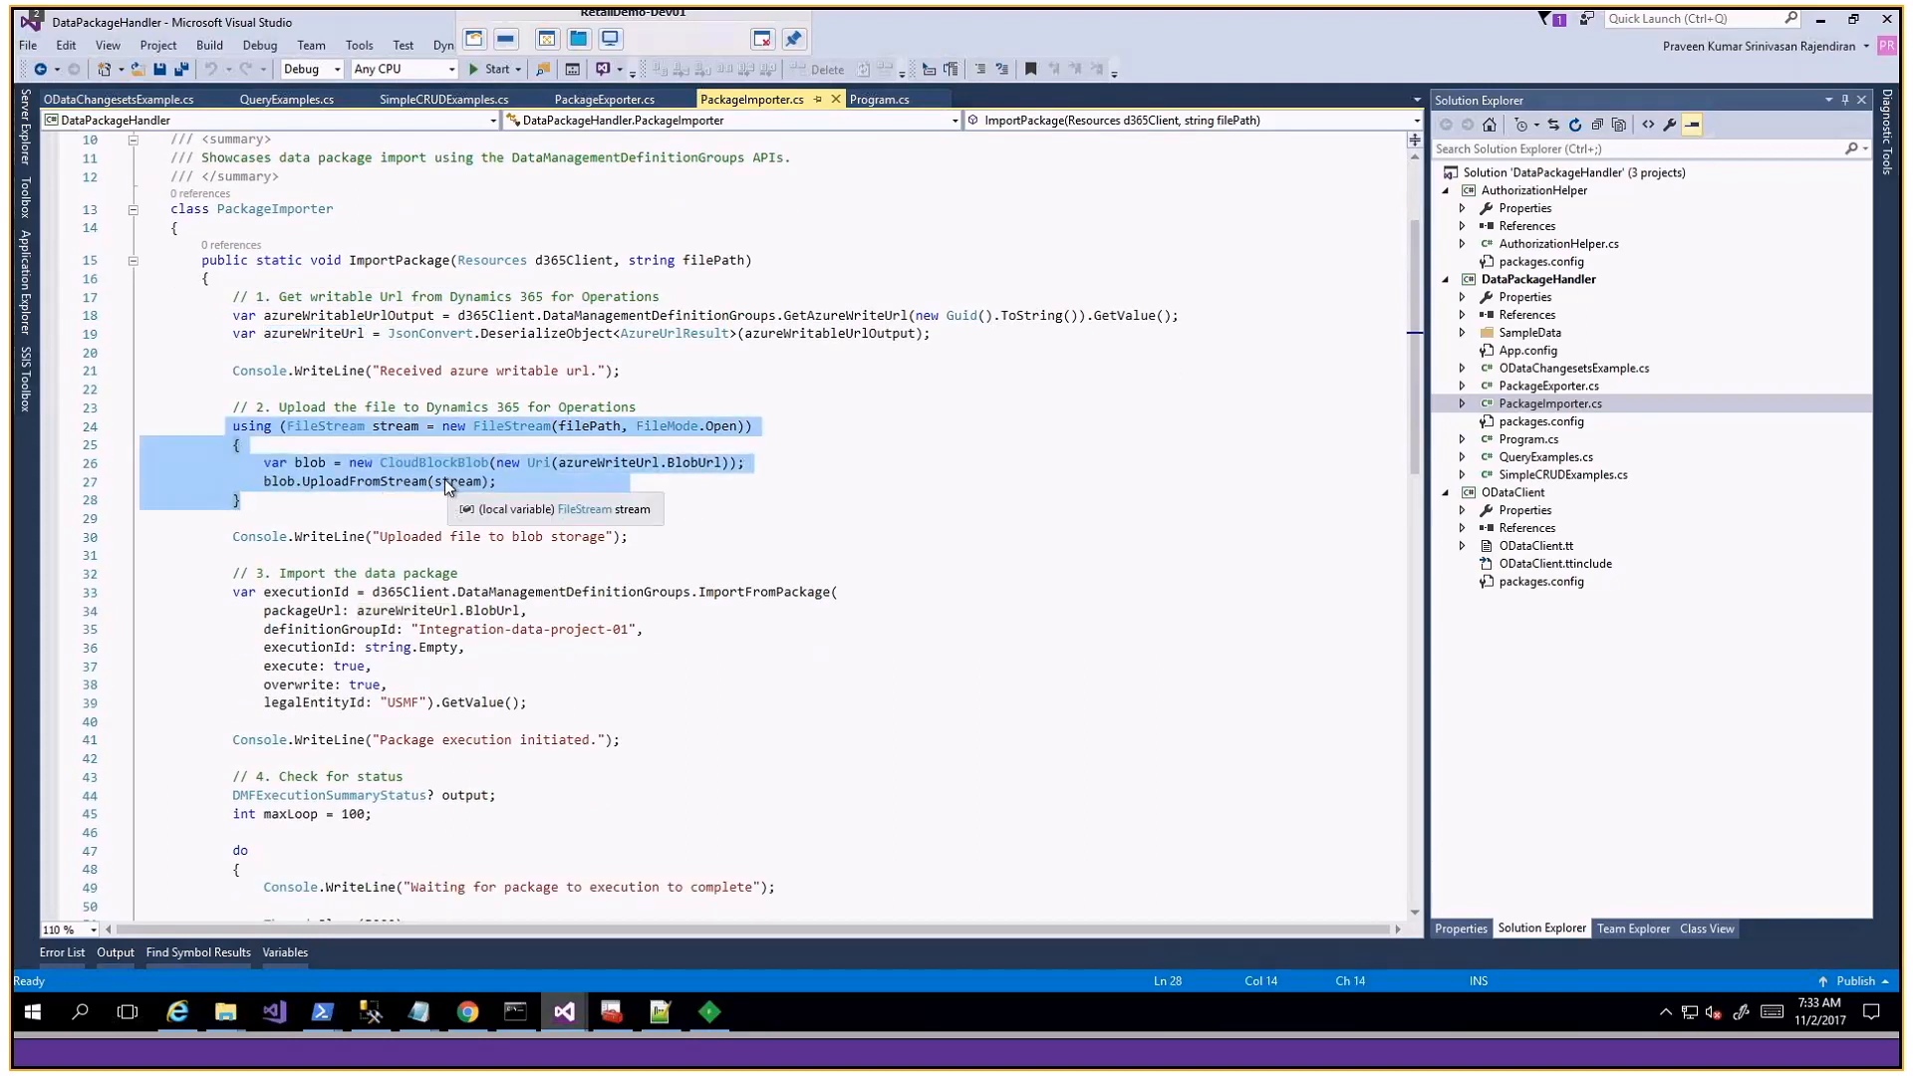
- Examine the ImportFromPackage call and the status-check loop that uses GetExecutionSummaryStatus
scroll(465, 506, "down", 2)
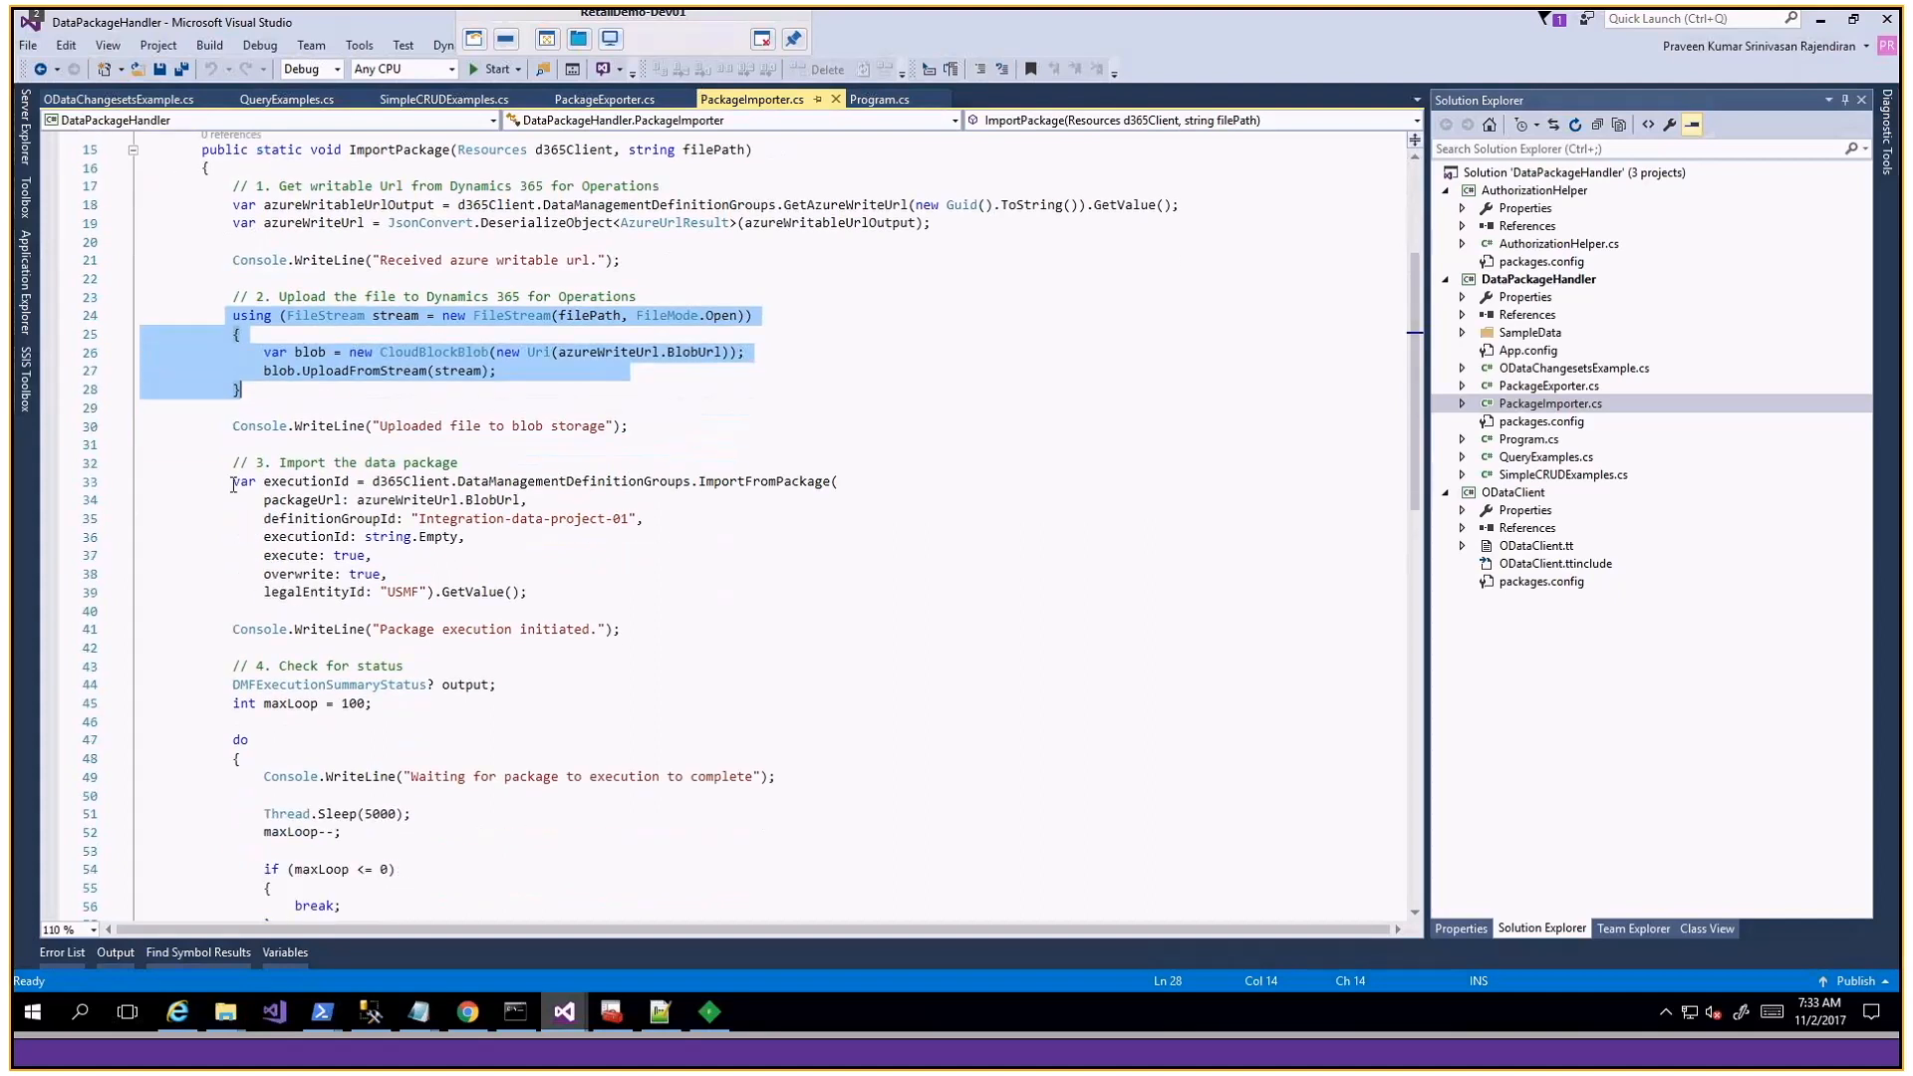
left_click_drag(233, 485, 531, 603)
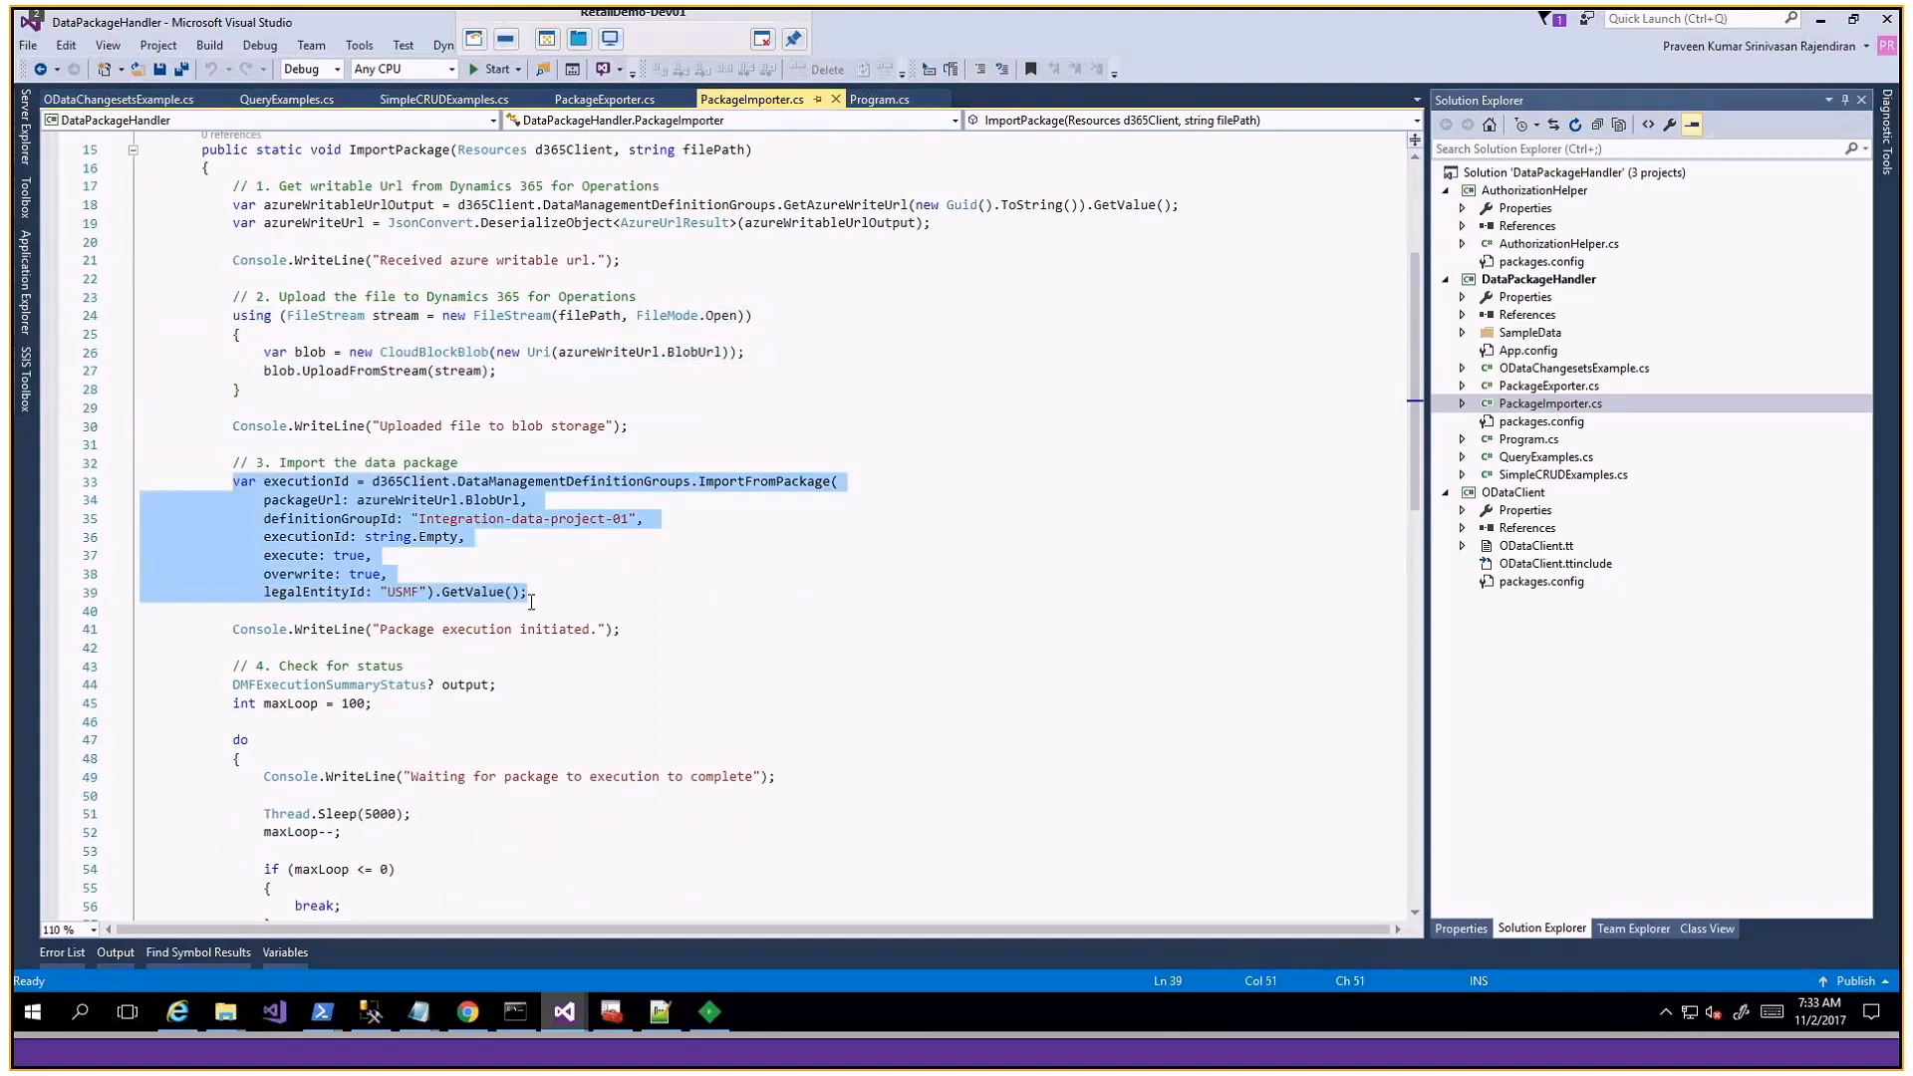
scroll(534, 553, "down", 1)
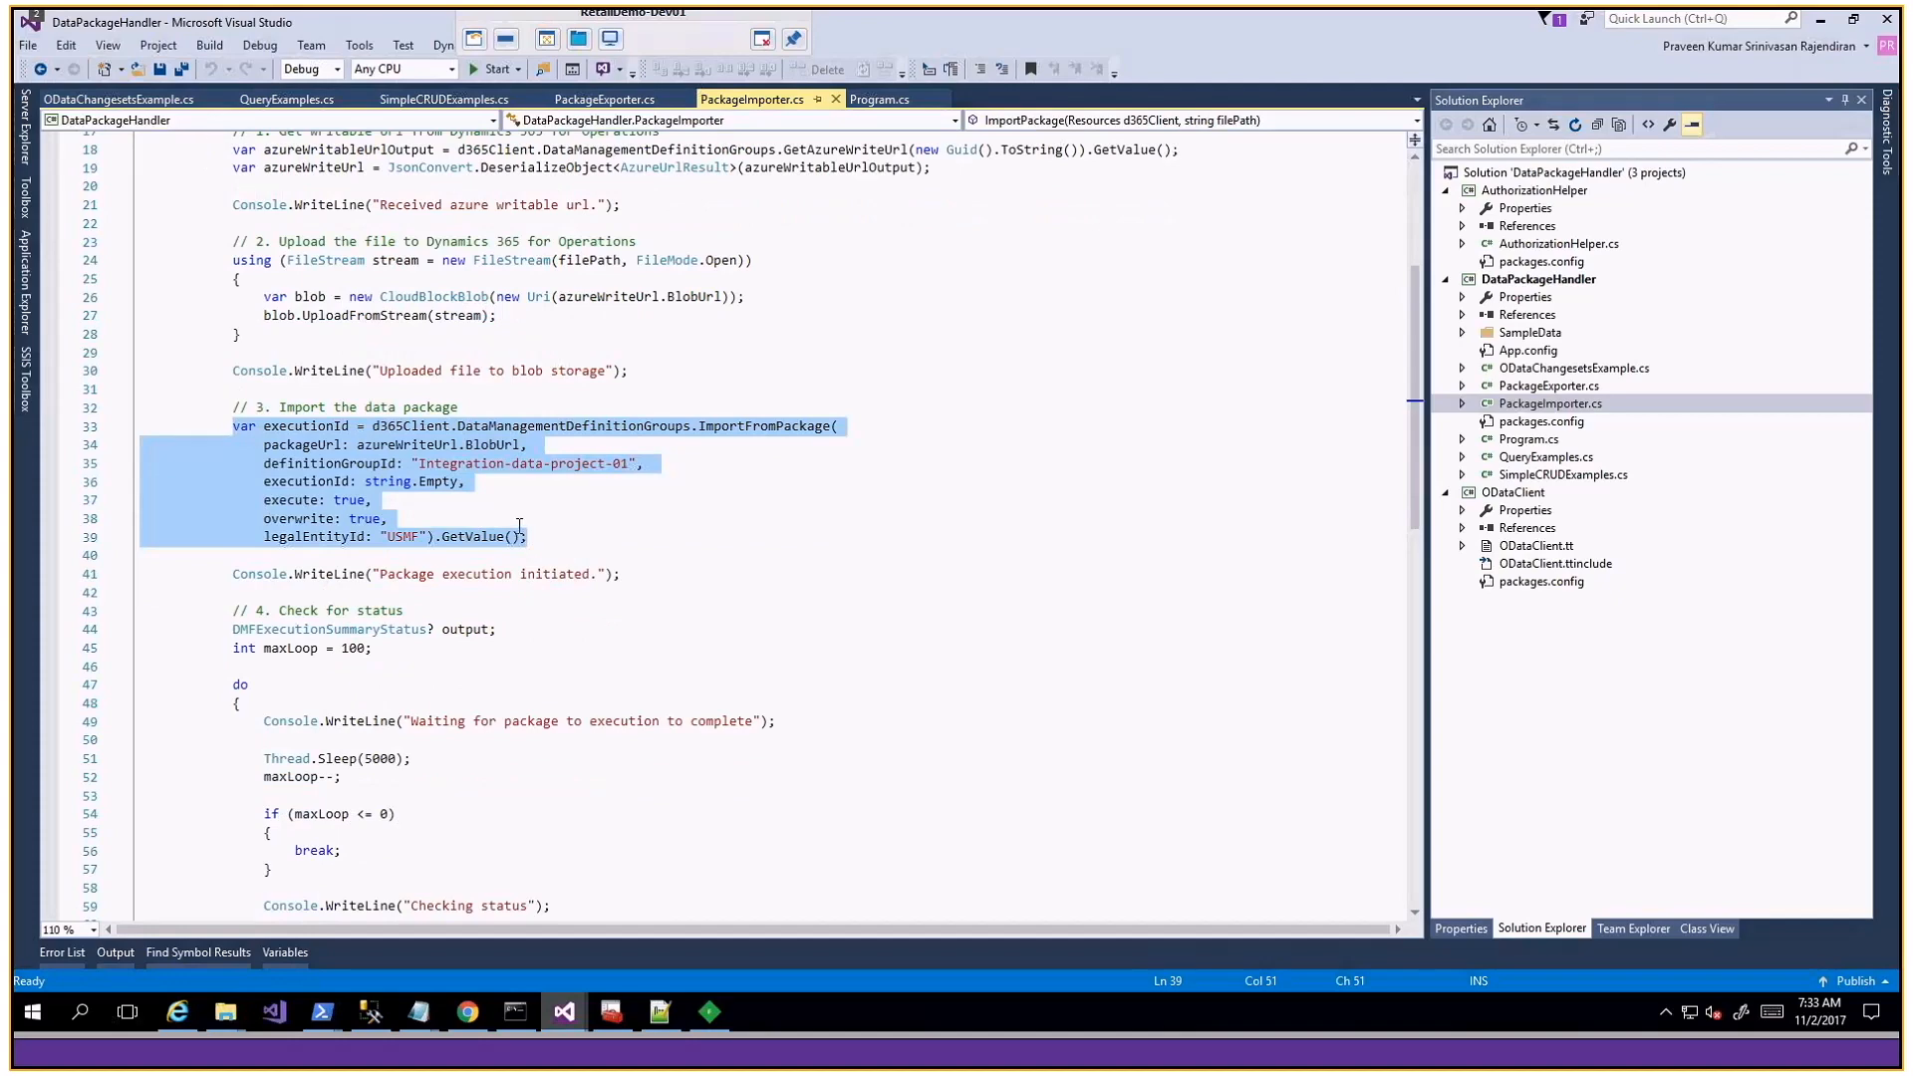
scroll(519, 525, "down", 3)
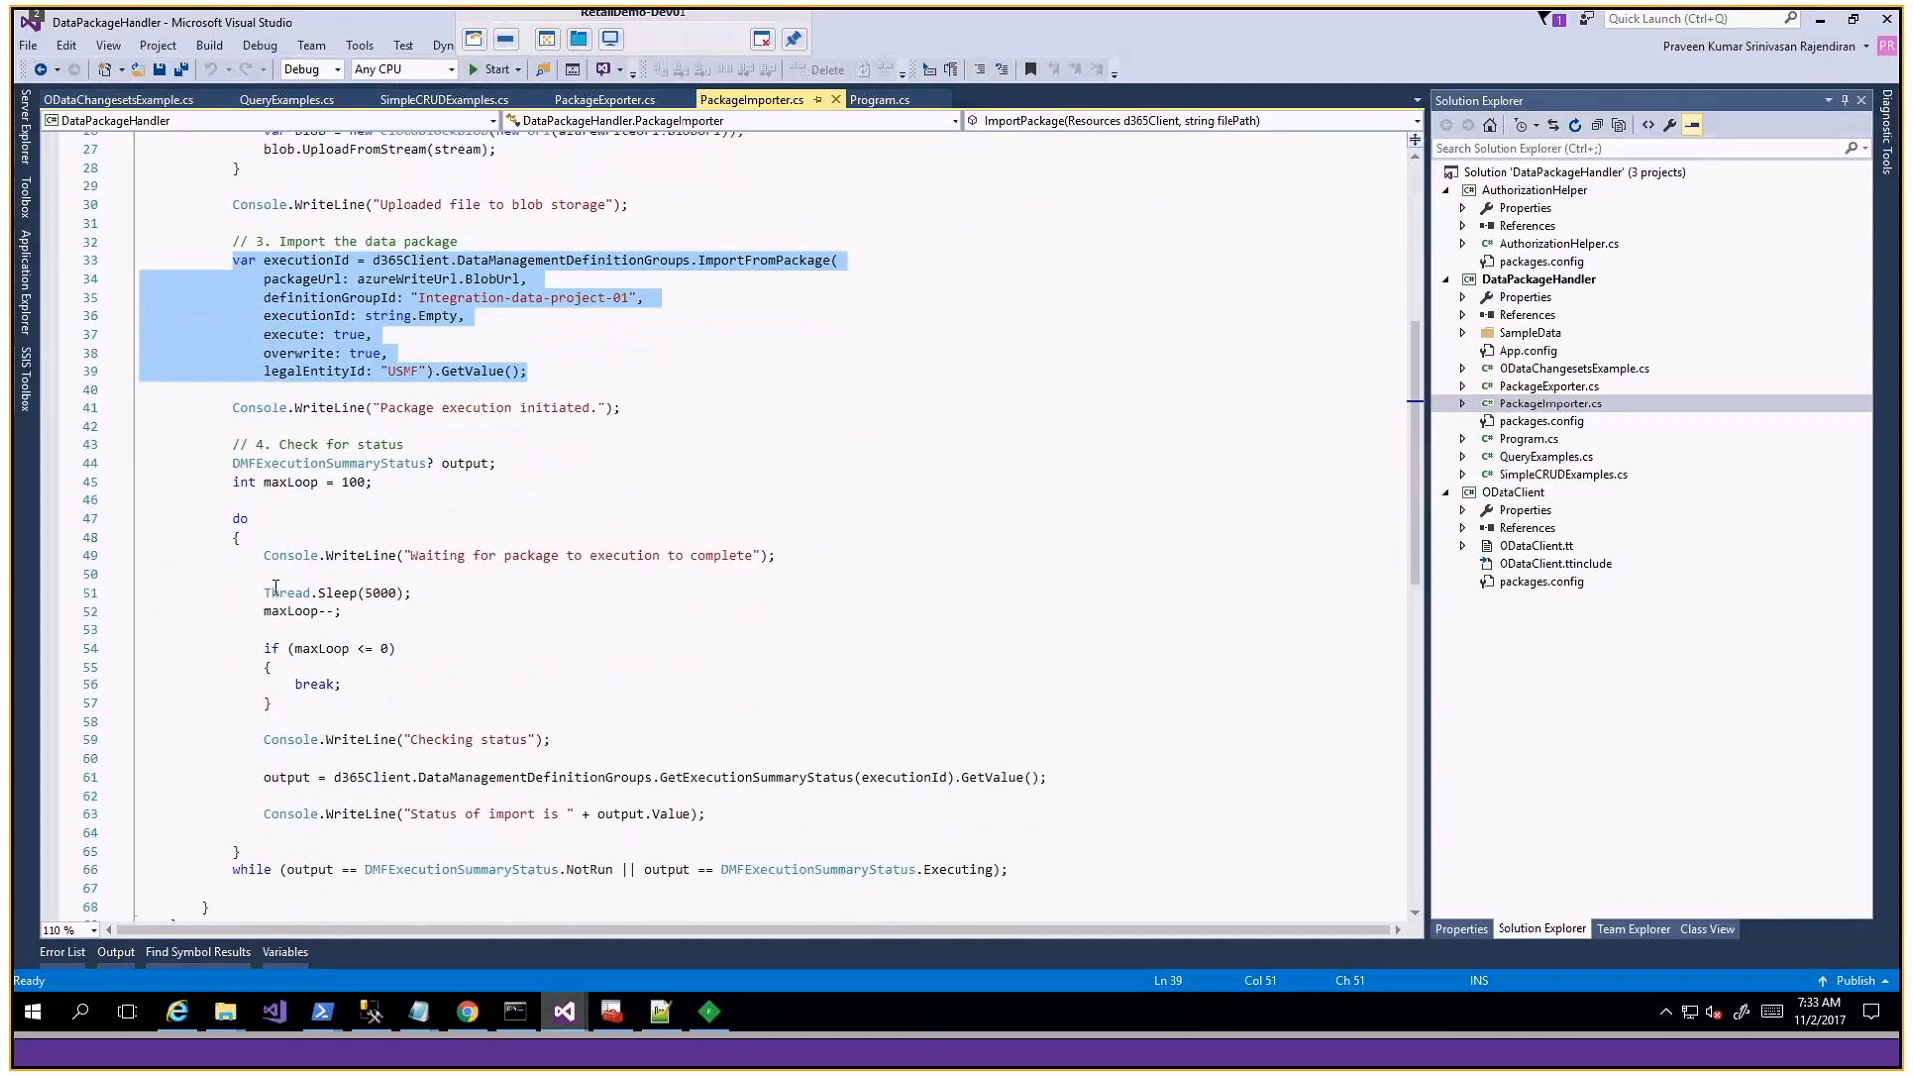
scroll(299, 618, "down", 2)
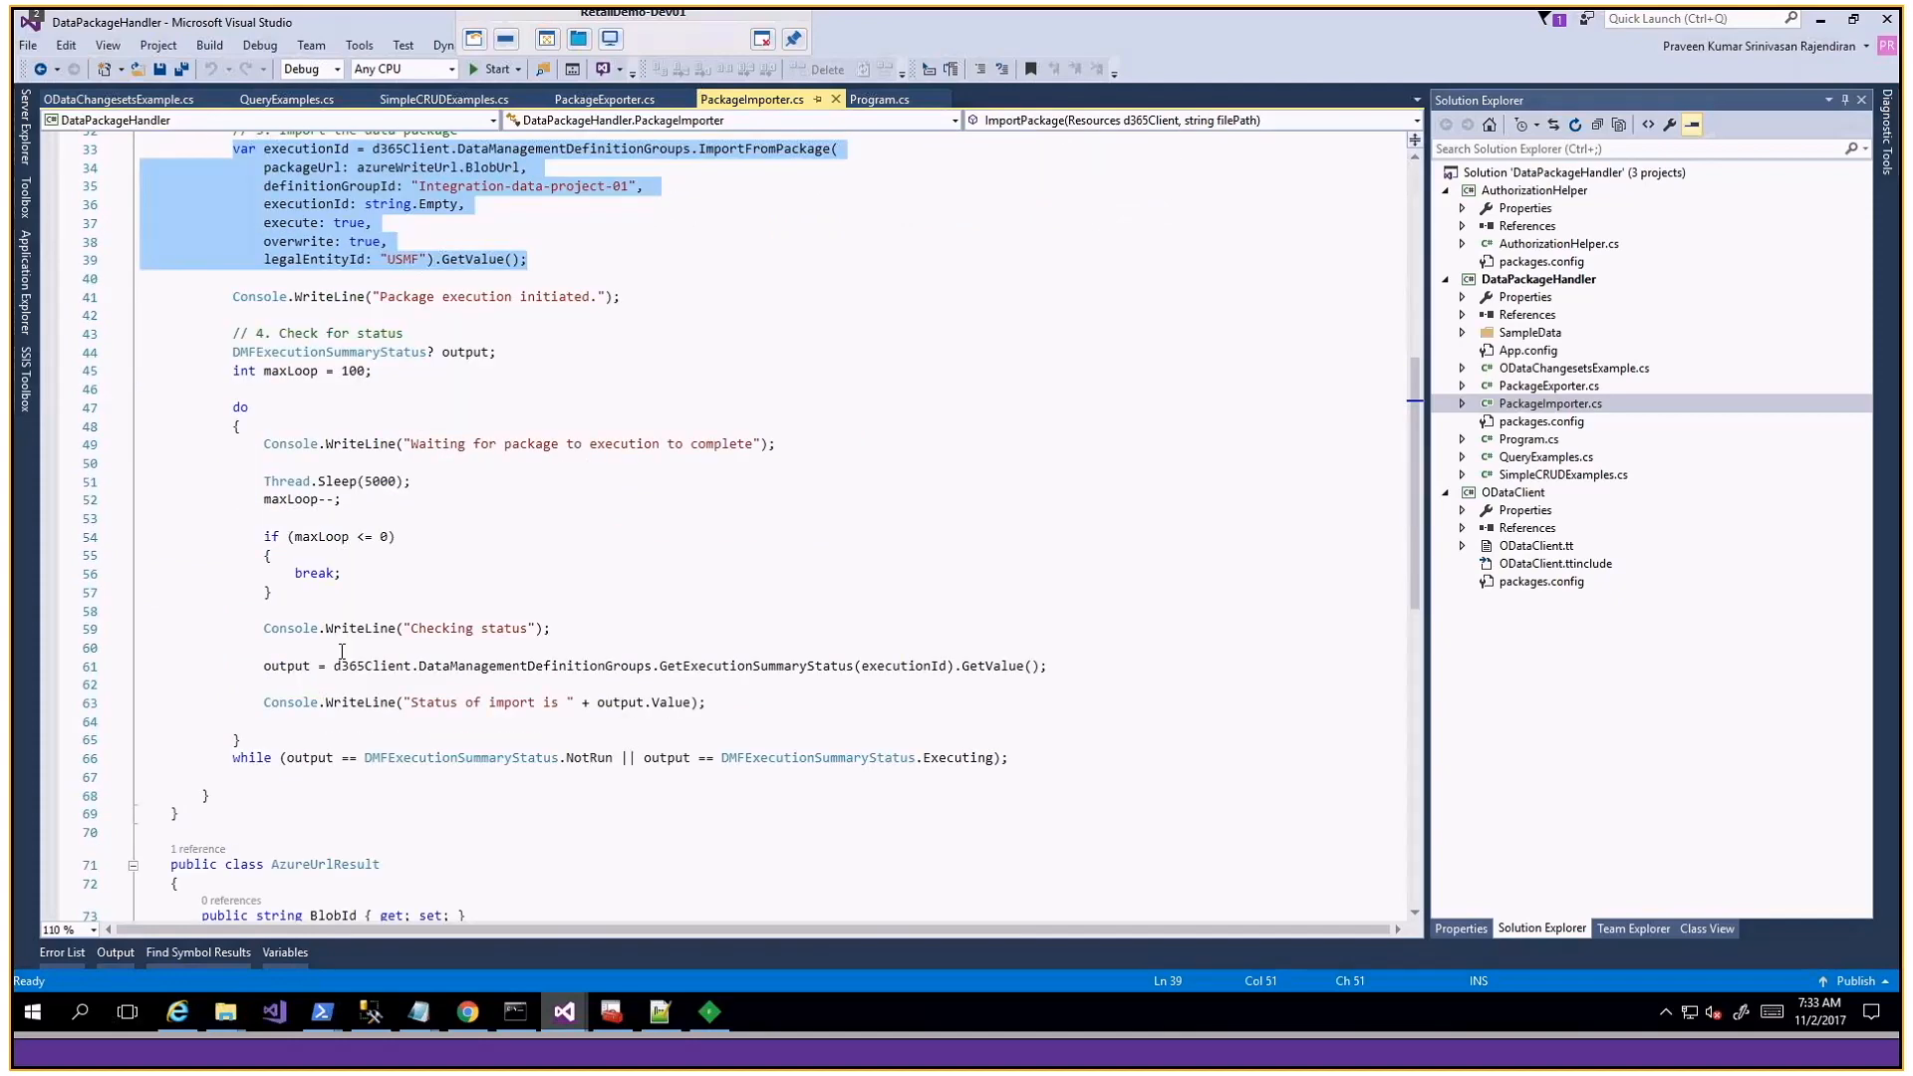
double_click(727, 665)
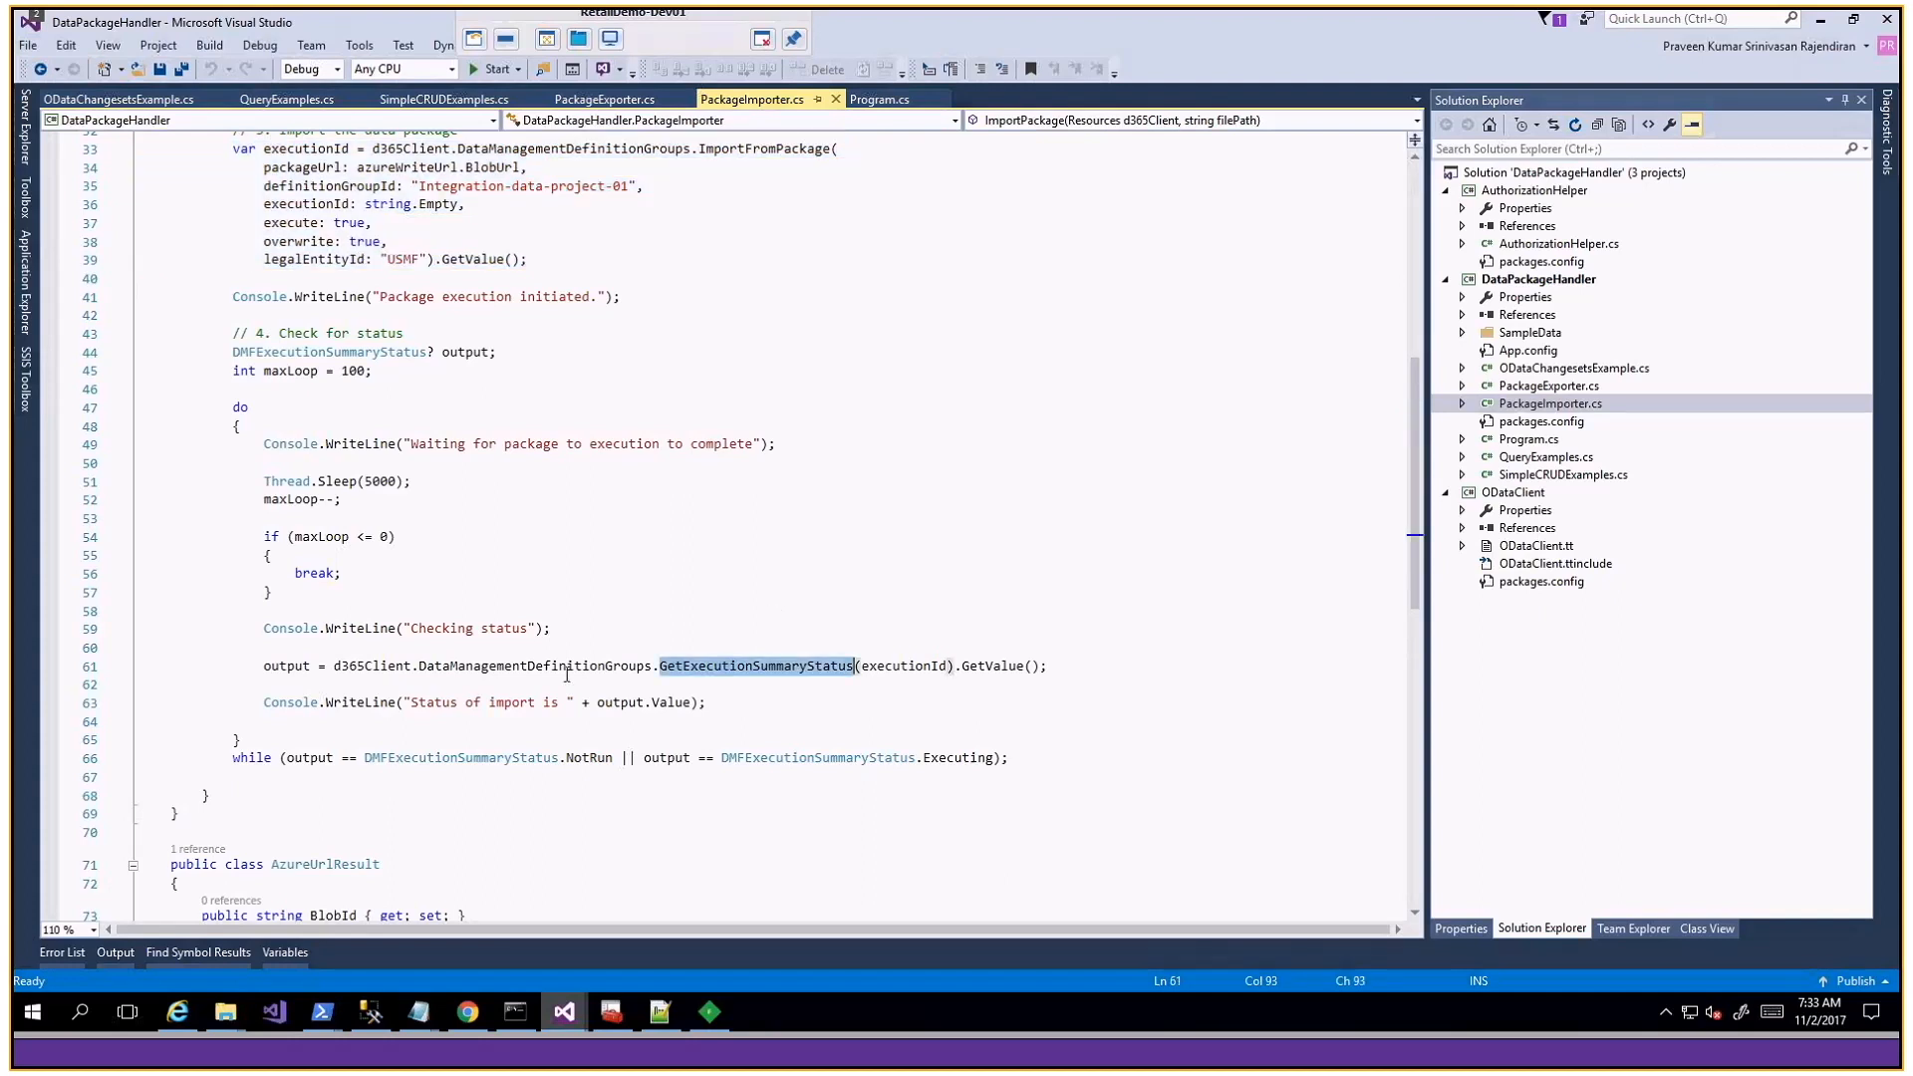
scroll(512, 653, "down", 1)
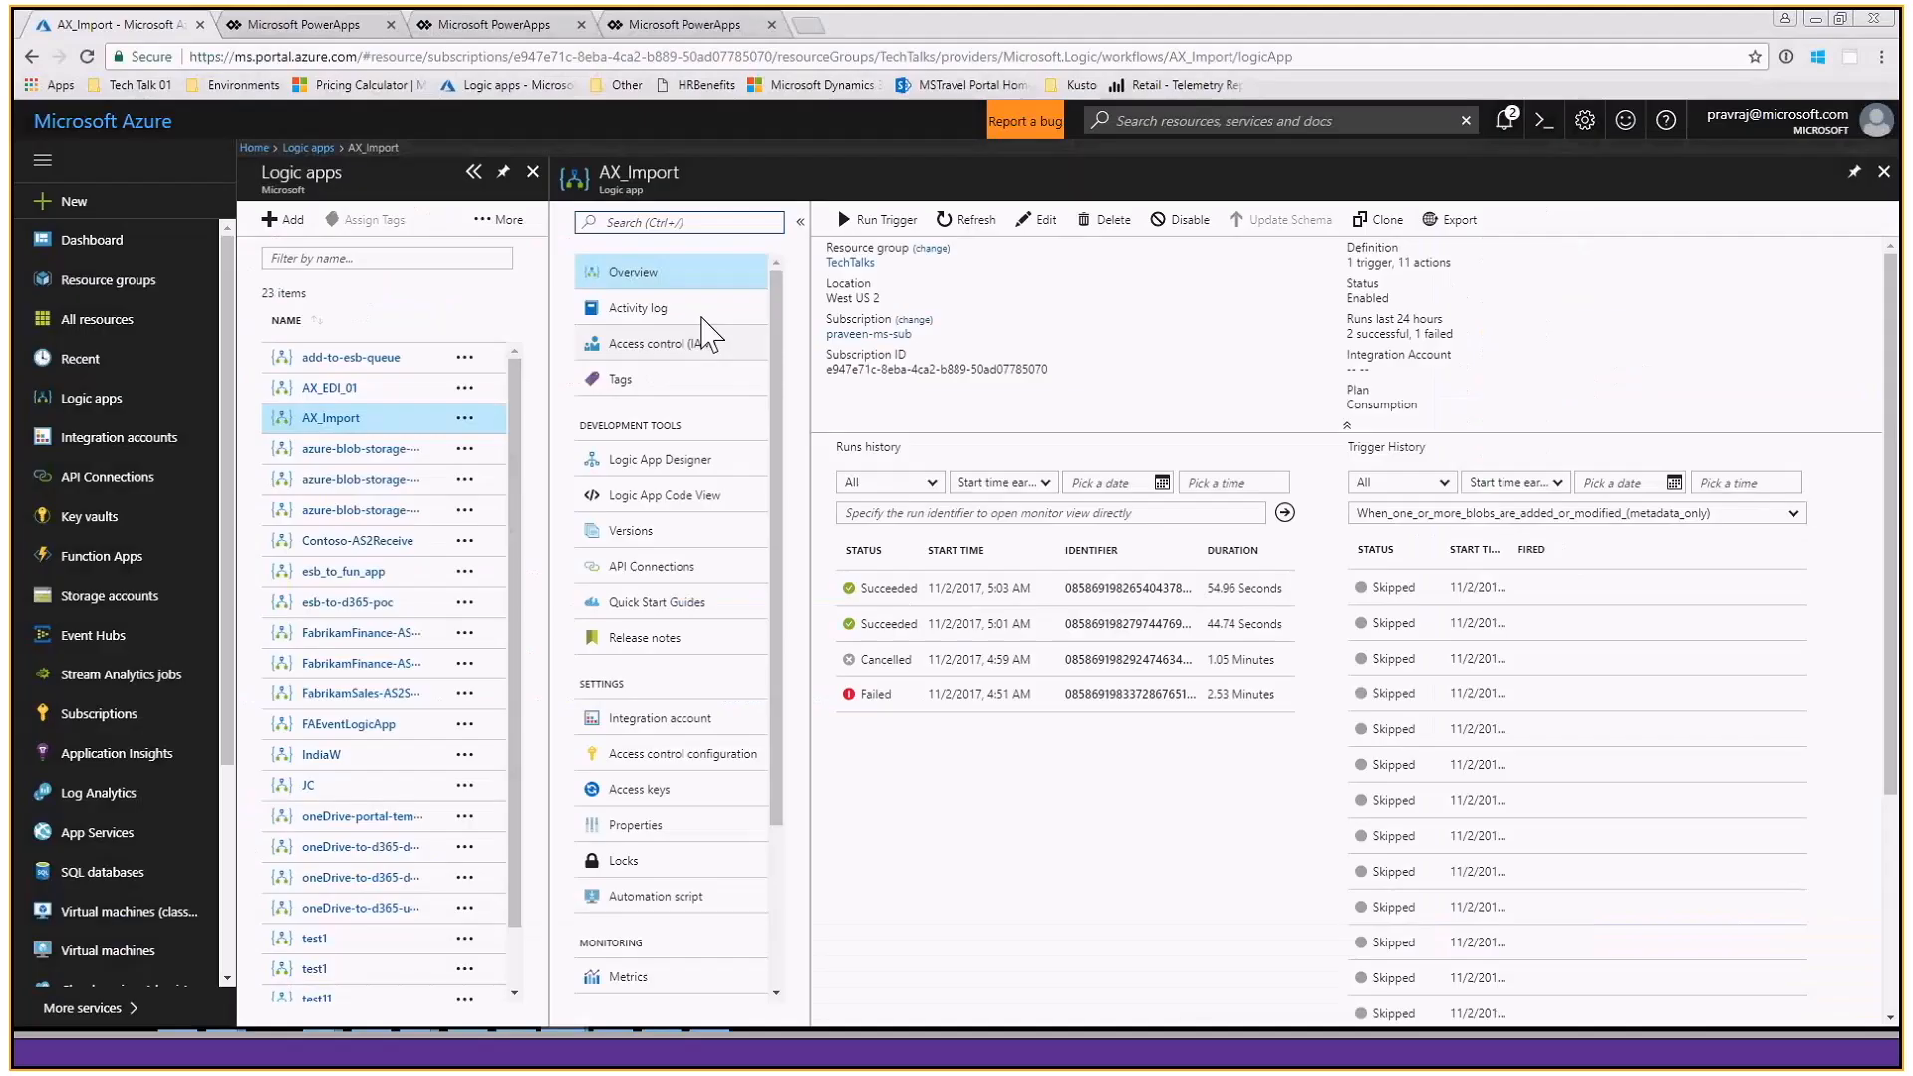
- Switch back to the Azure portal and open AX_Import in the Logic App Designer
left_click(685, 466)
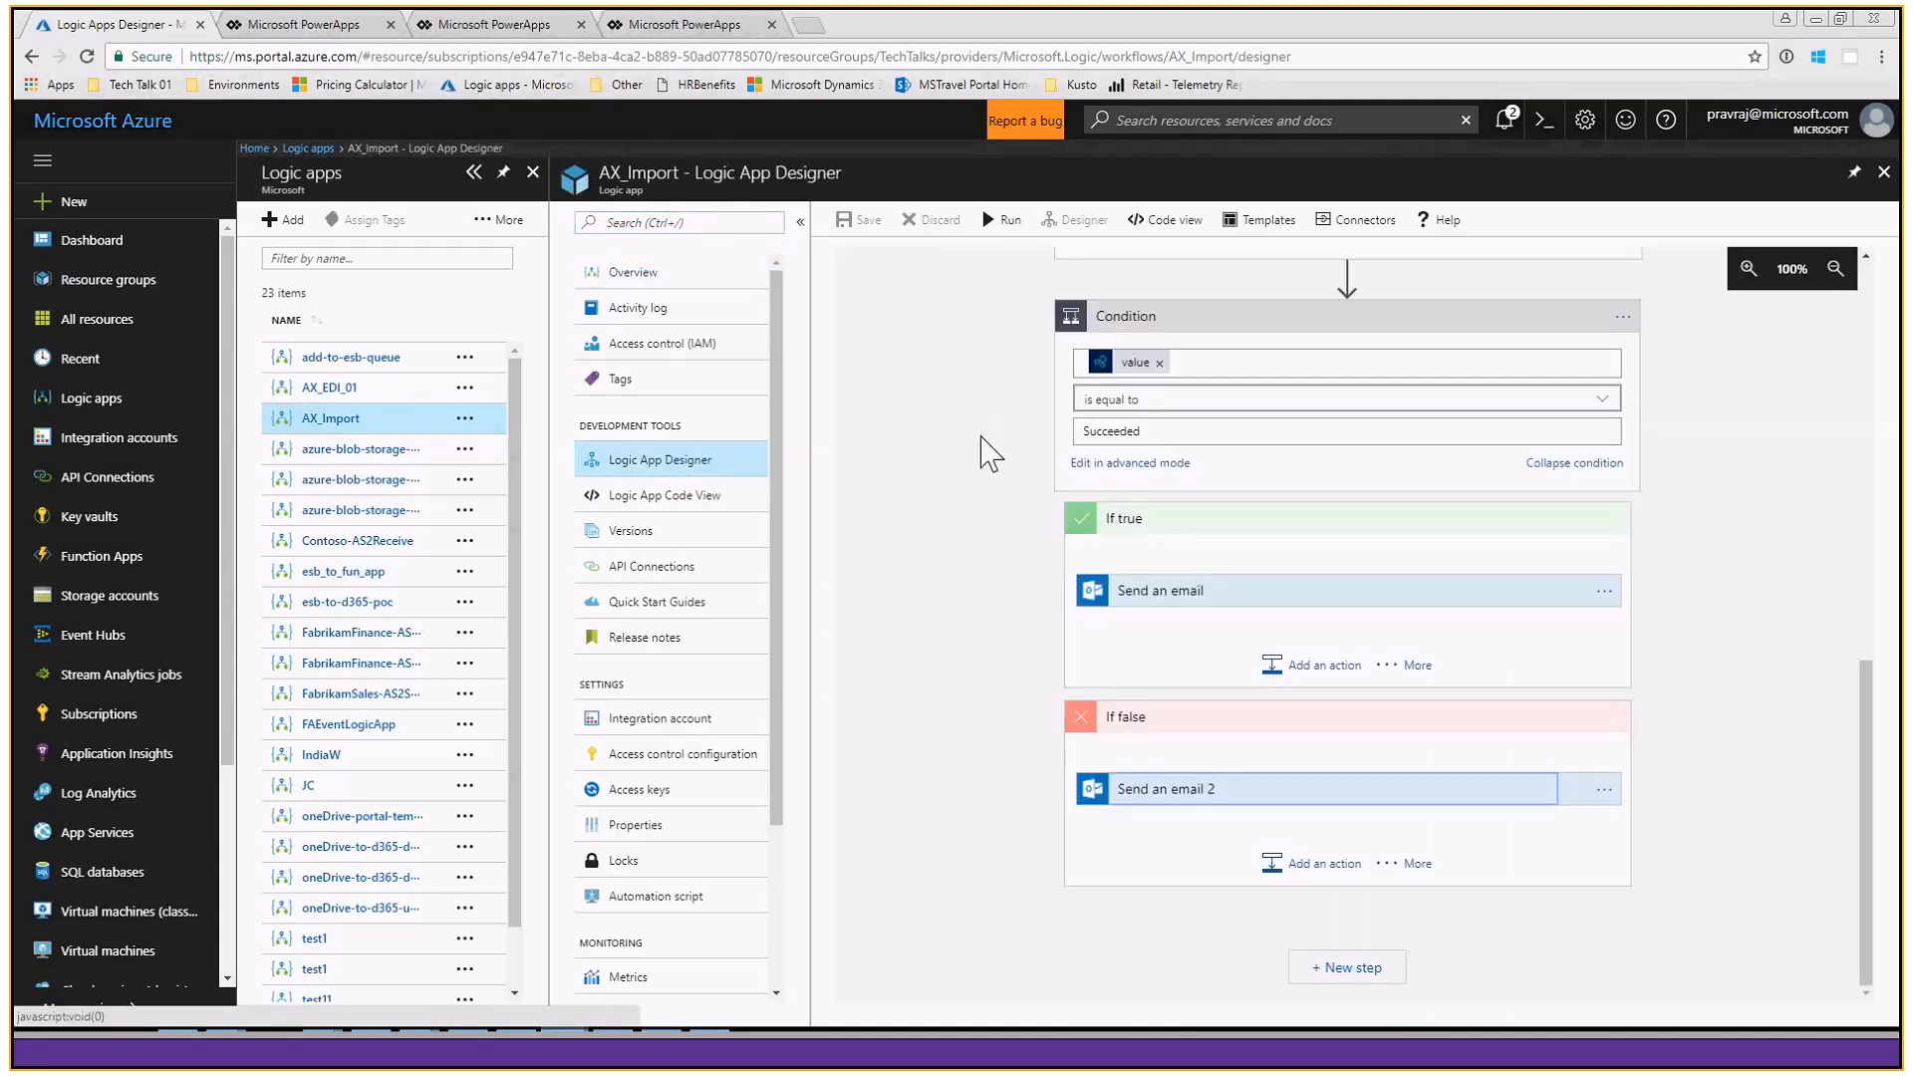
- Collapse the Logic apps list and the resource menu so the AX_Import designer fills the width, showing the workflow from its trigger
left_click(474, 175)
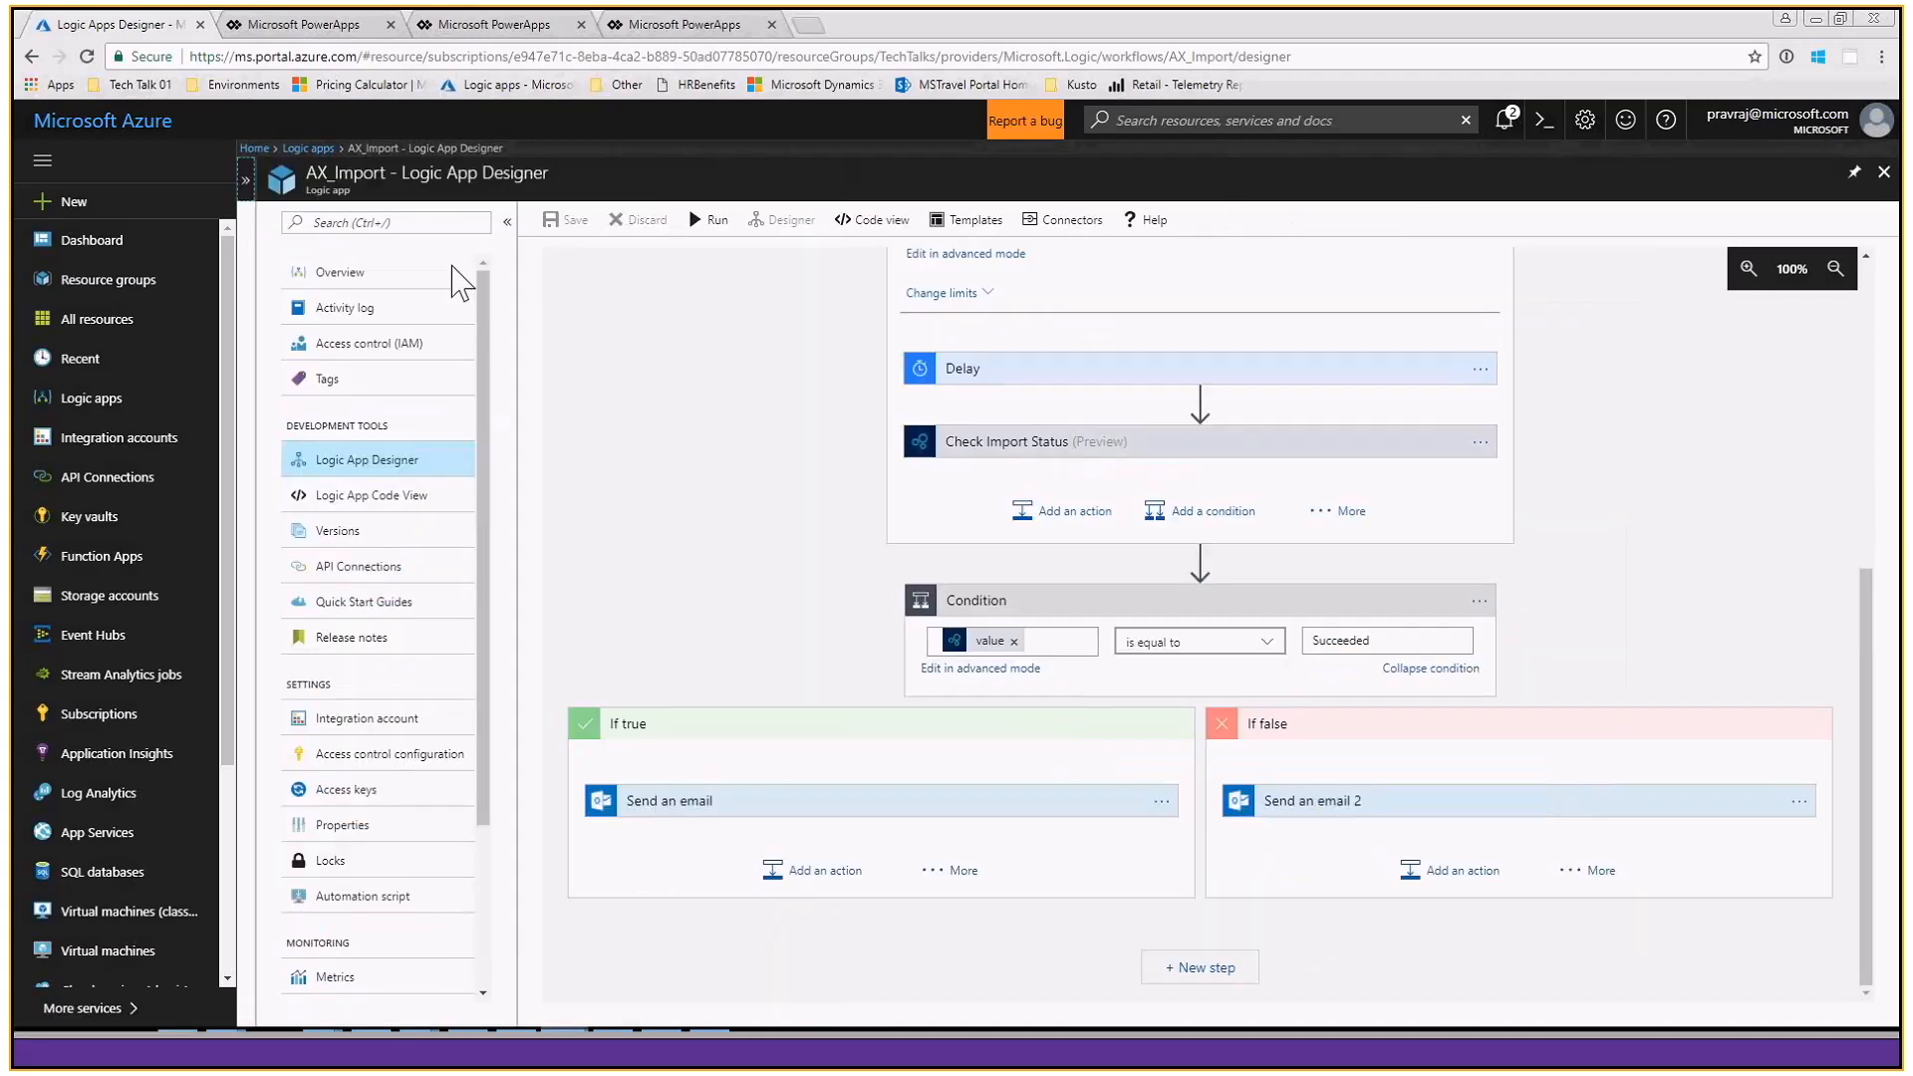
scroll(673, 429, "up", 5)
scroll(681, 429, "up", 1)
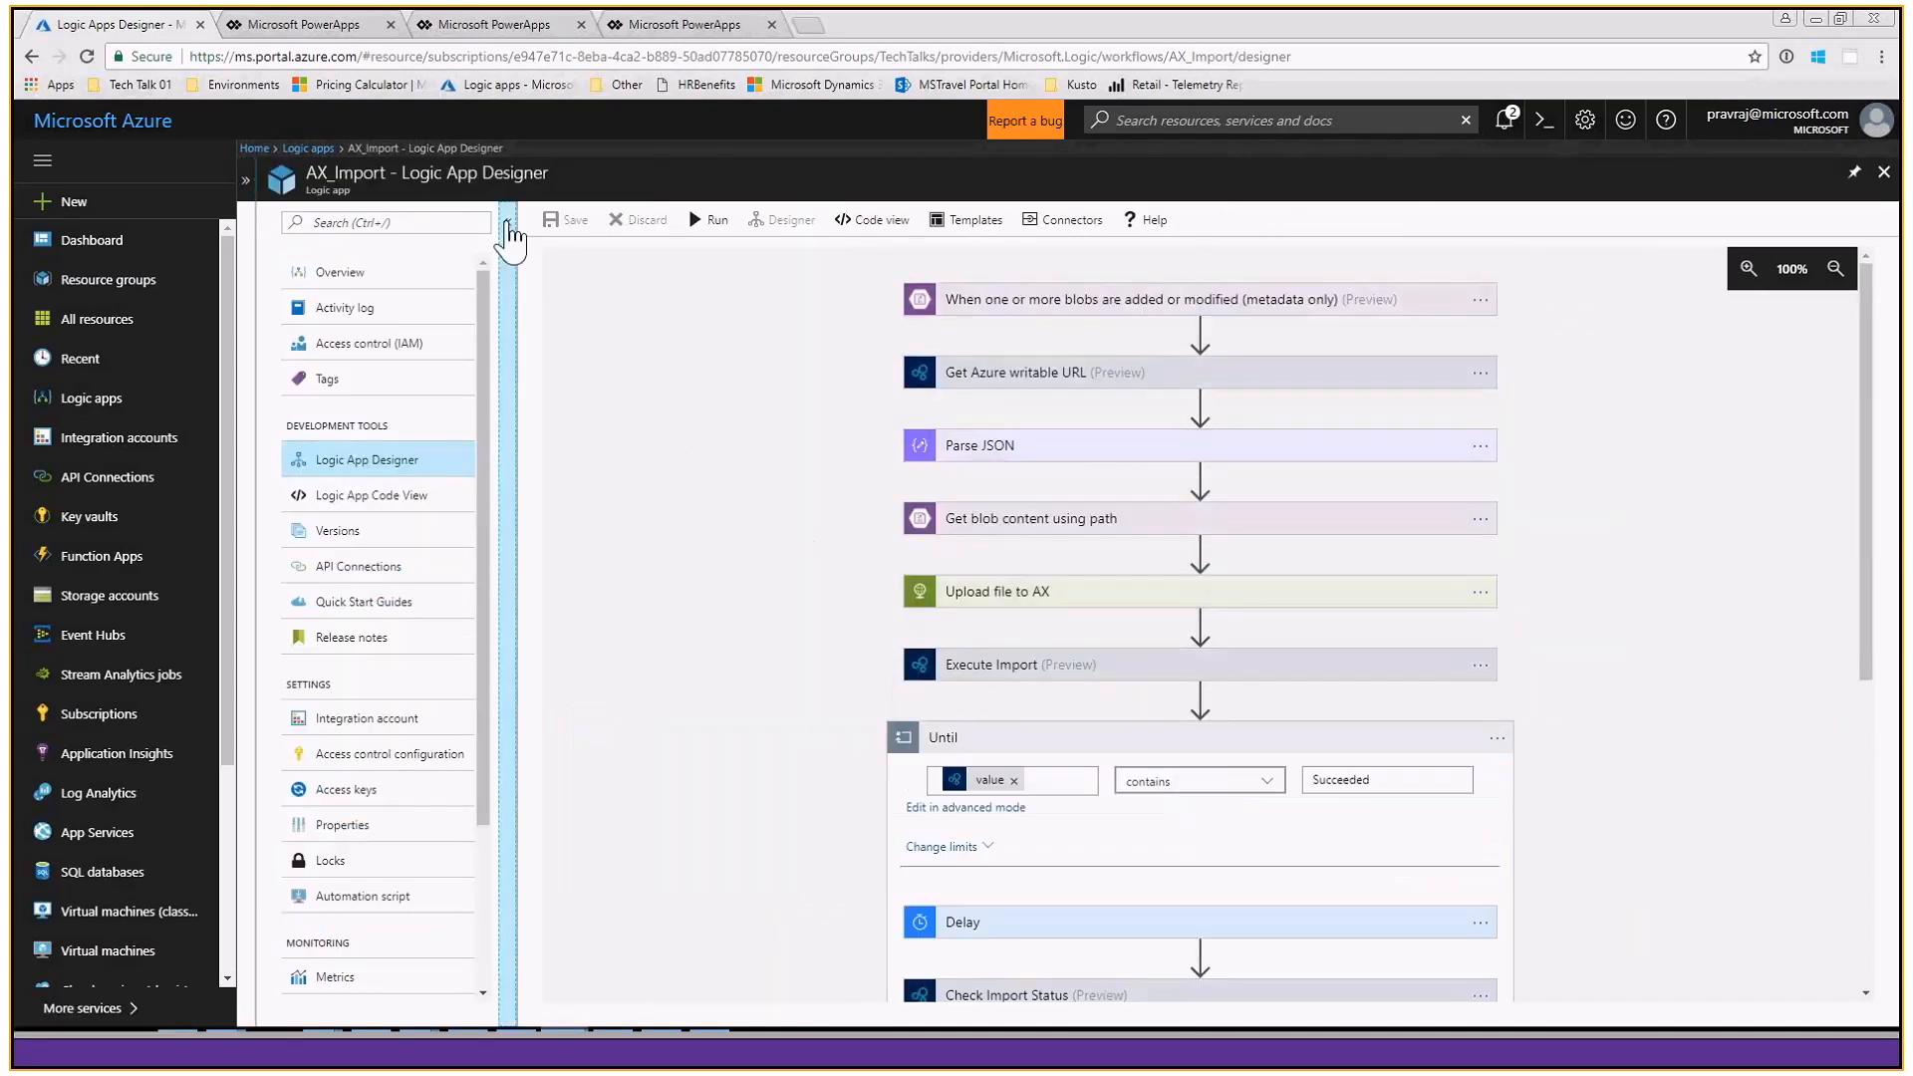
left_click(508, 223)
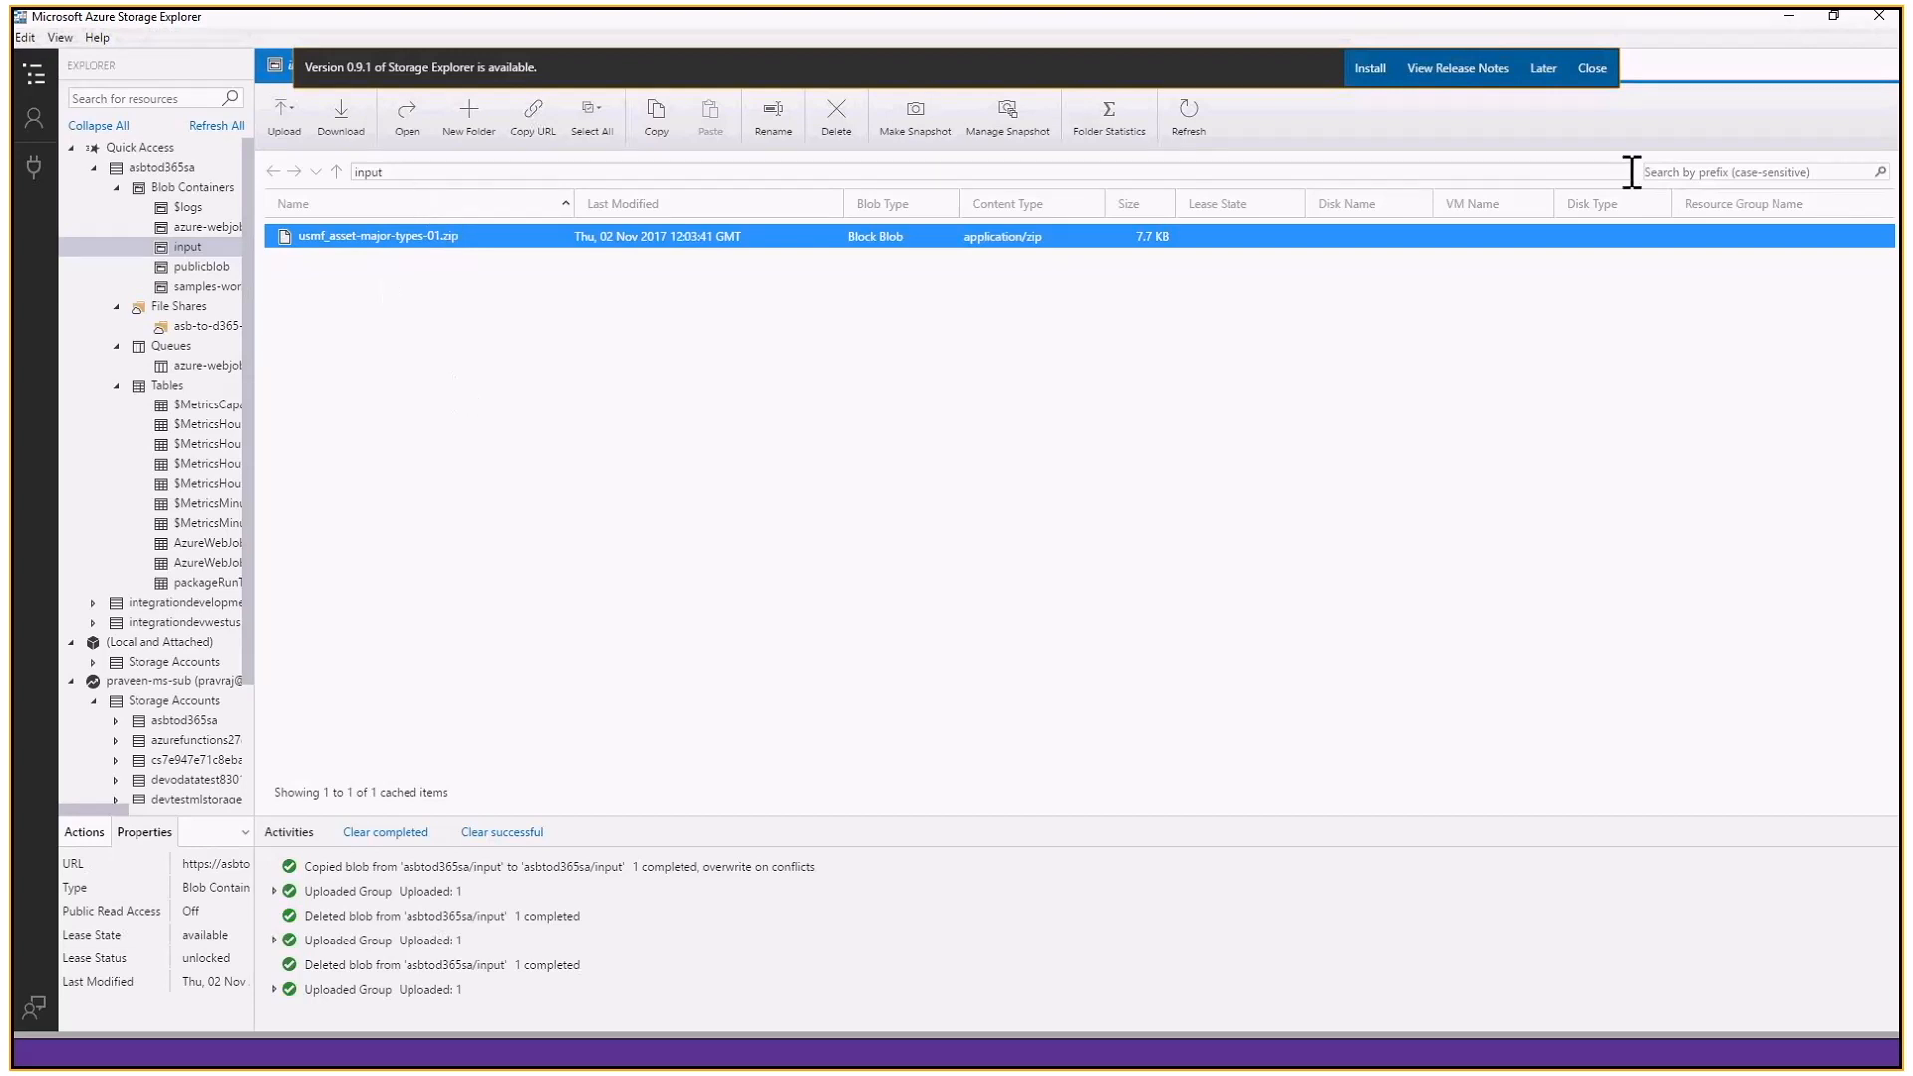
- Return from Storage Explorer to the AX_Import designer and inspect the settings of Get Azure writable URL
left_click(1788, 24)
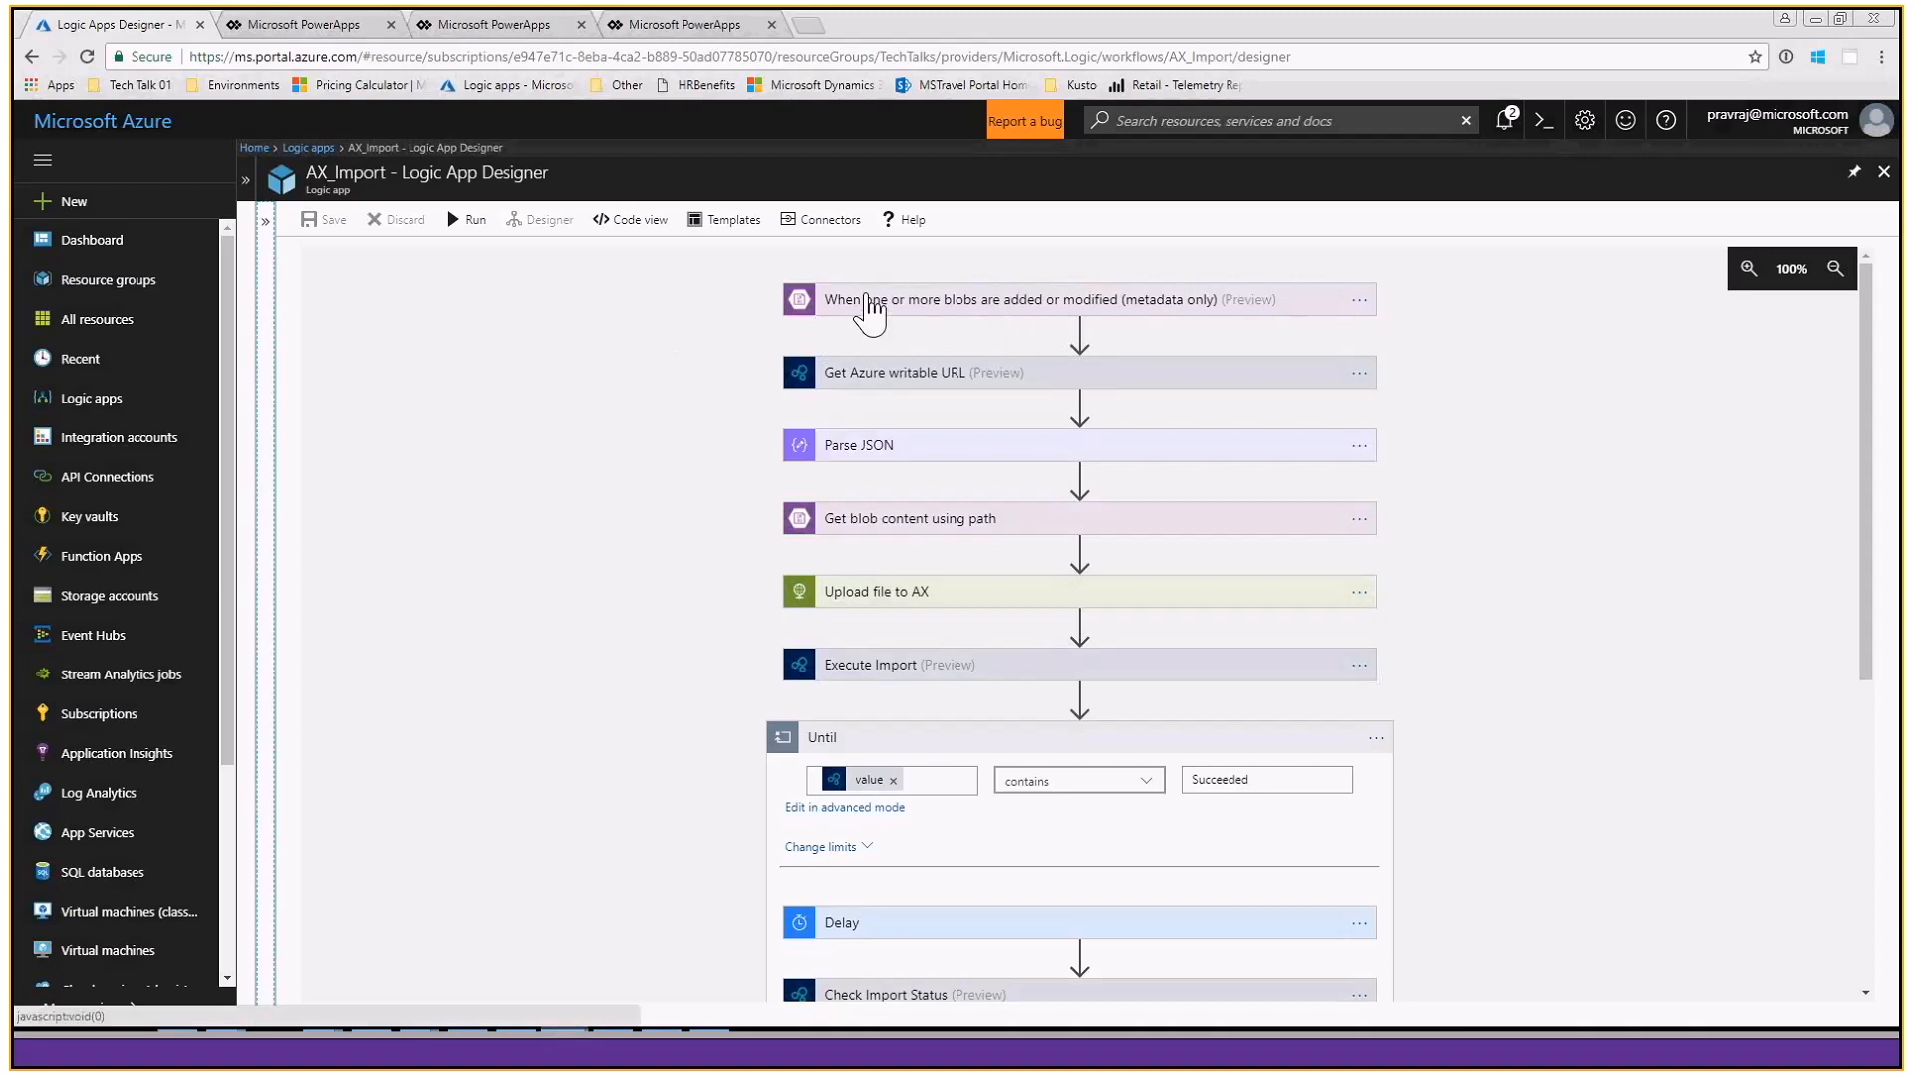
left_click(957, 382)
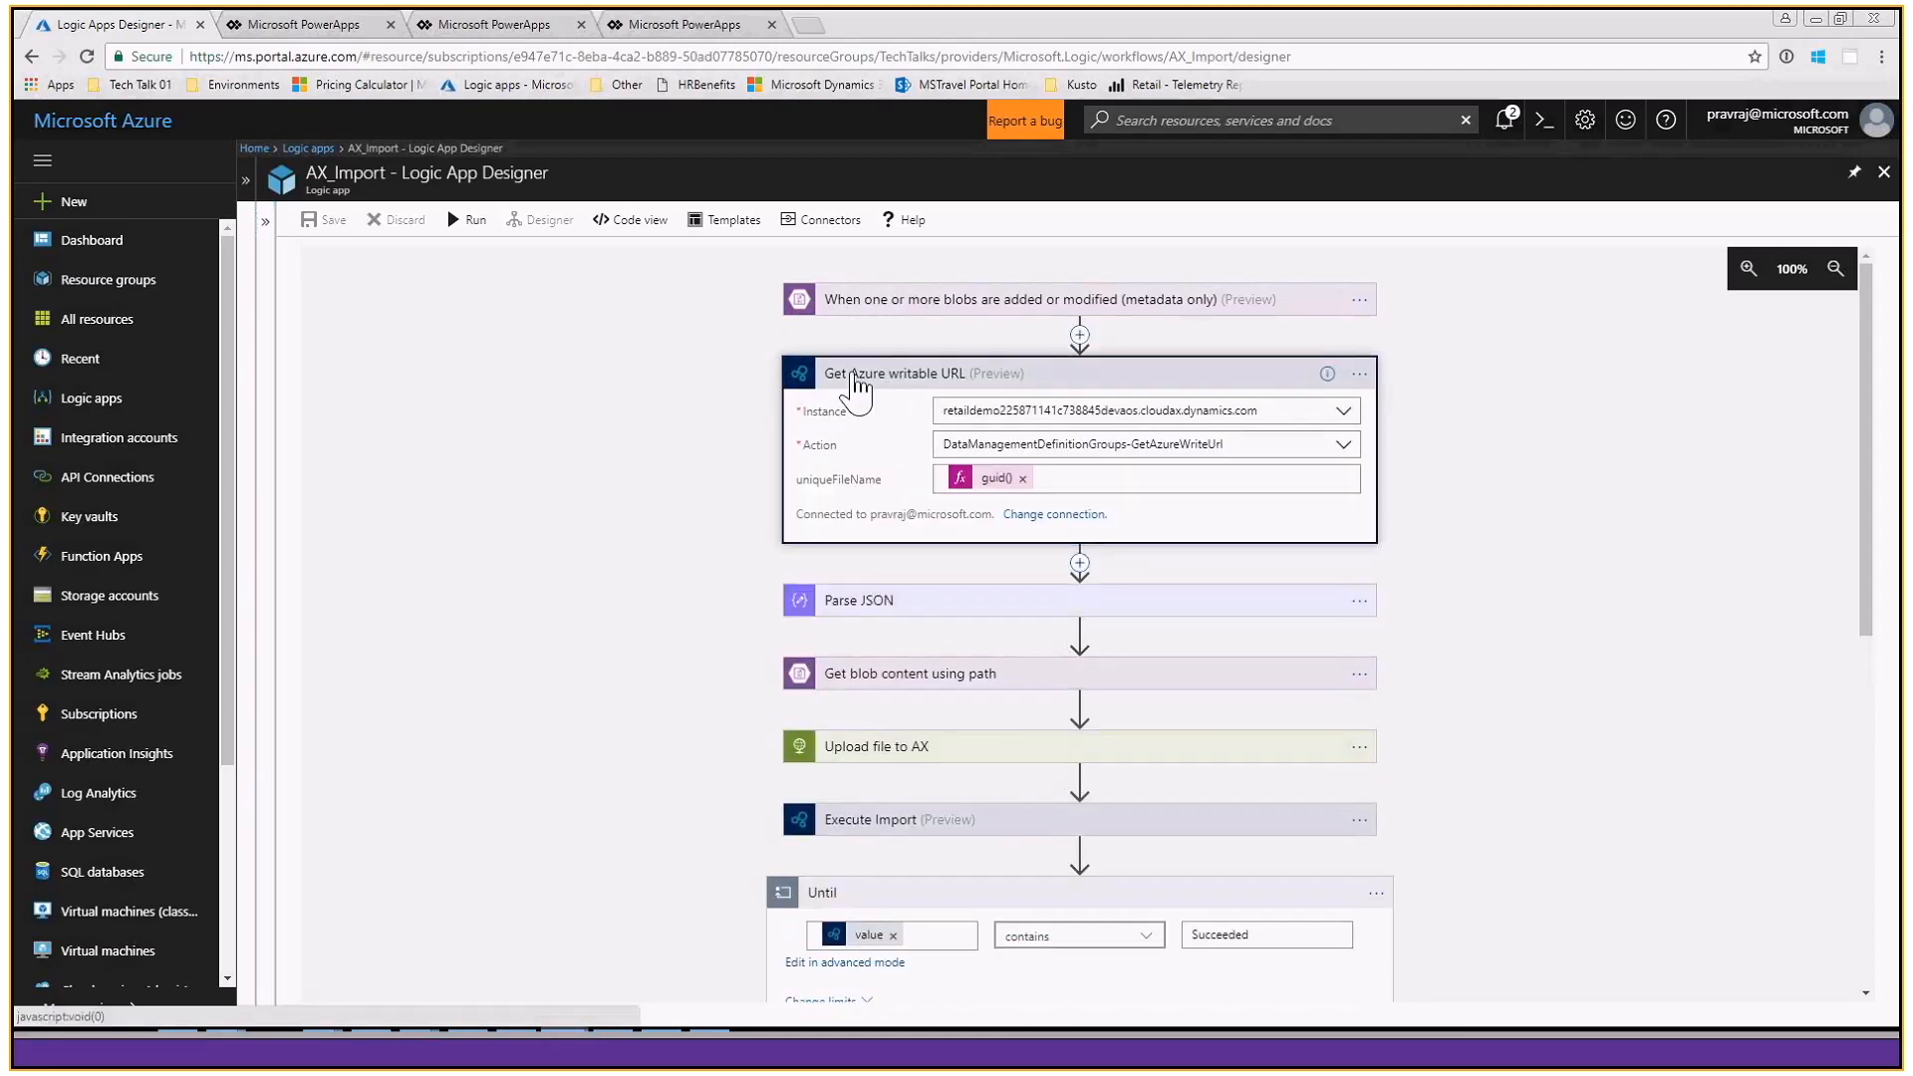
- Insert a Dynamics 365 for Operations Execute action between the blob trigger and Get Azure writable URL
left_click(1080, 335)
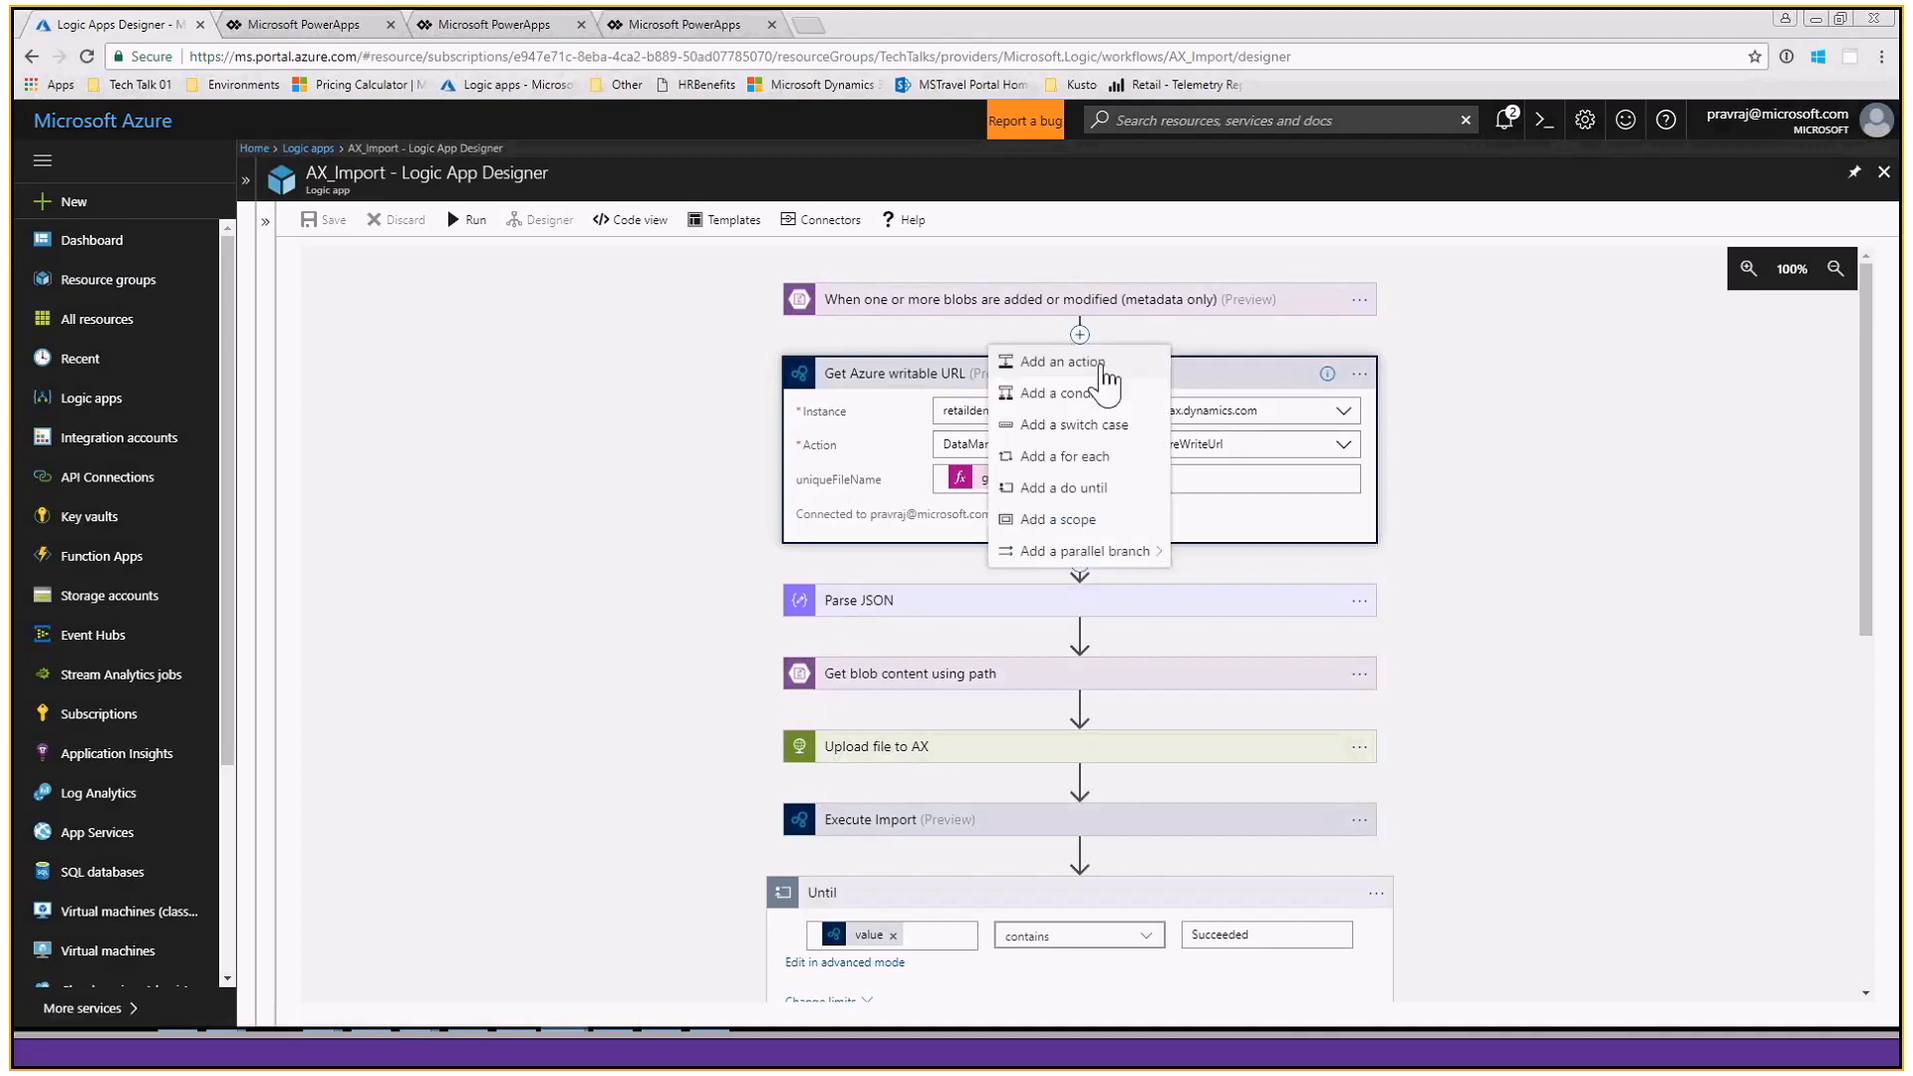
left_click(1091, 364)
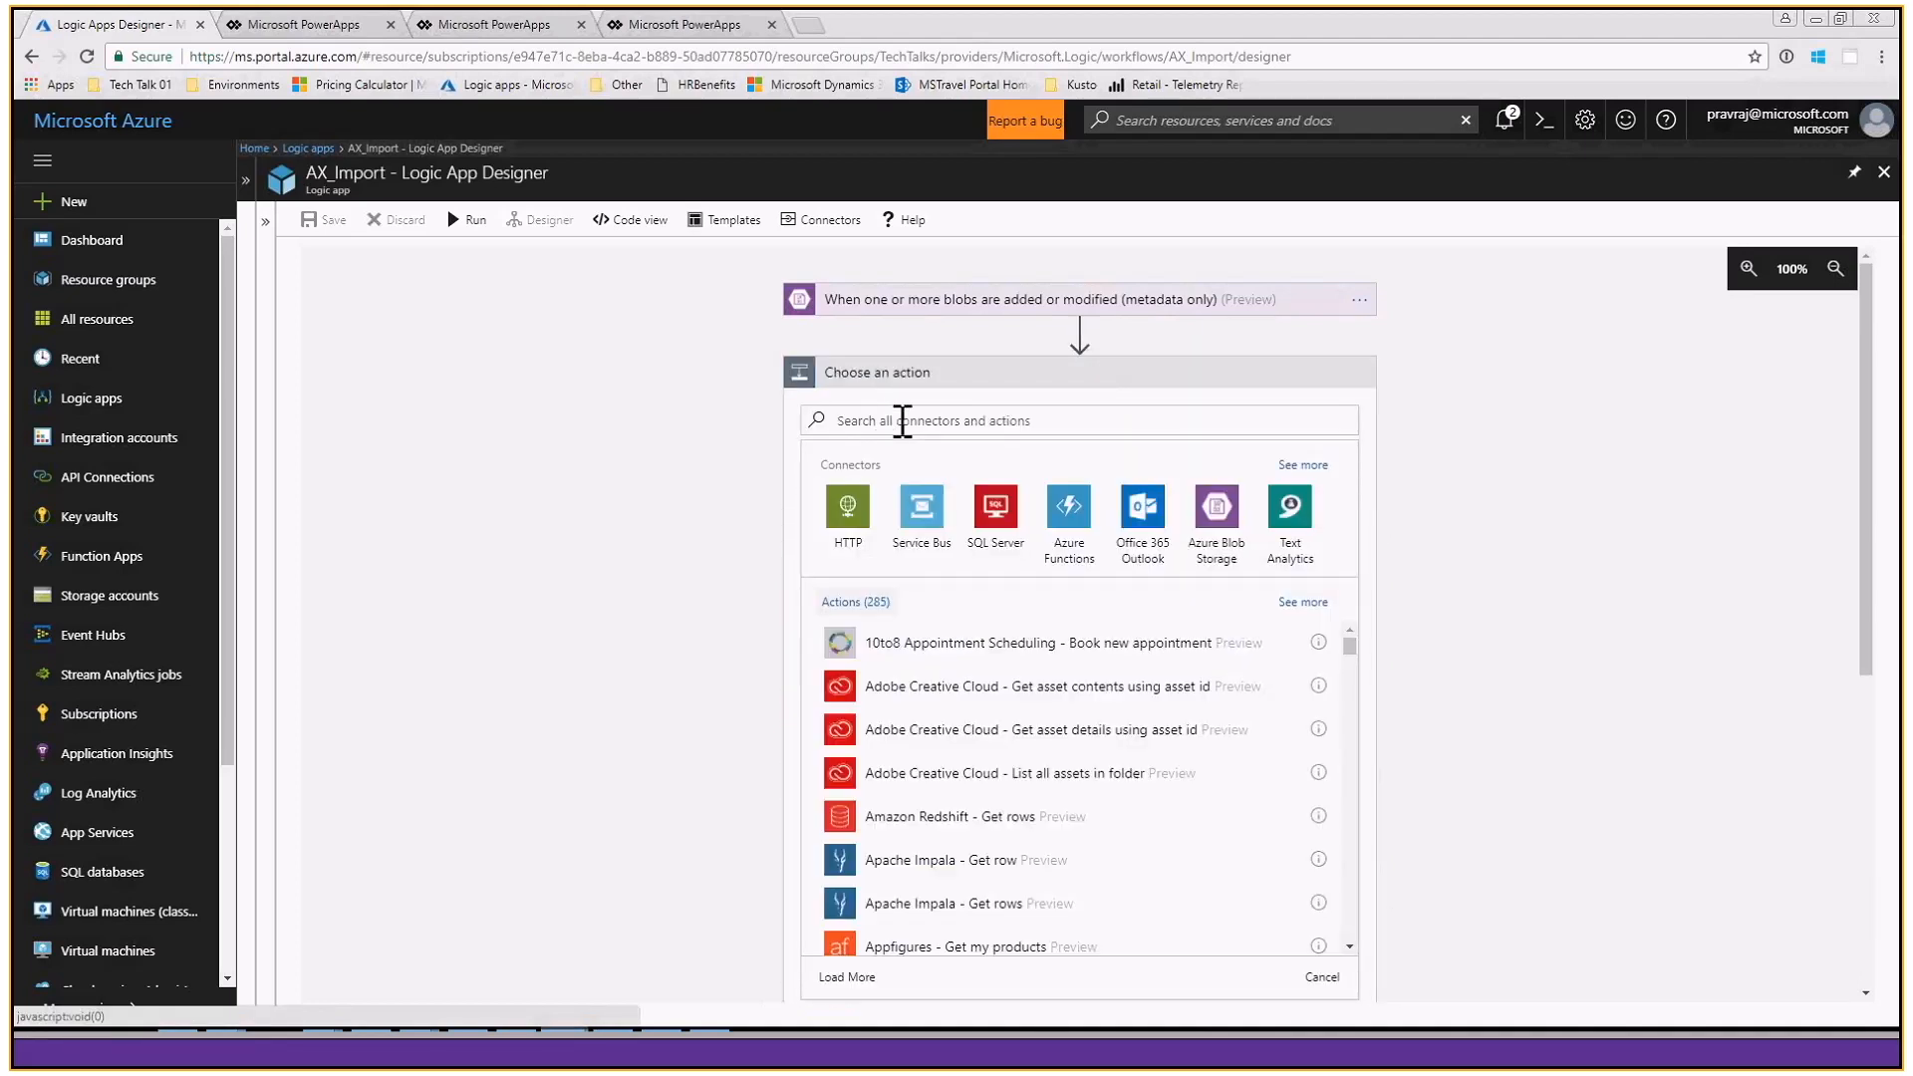
left_click(997, 419)
type("D")
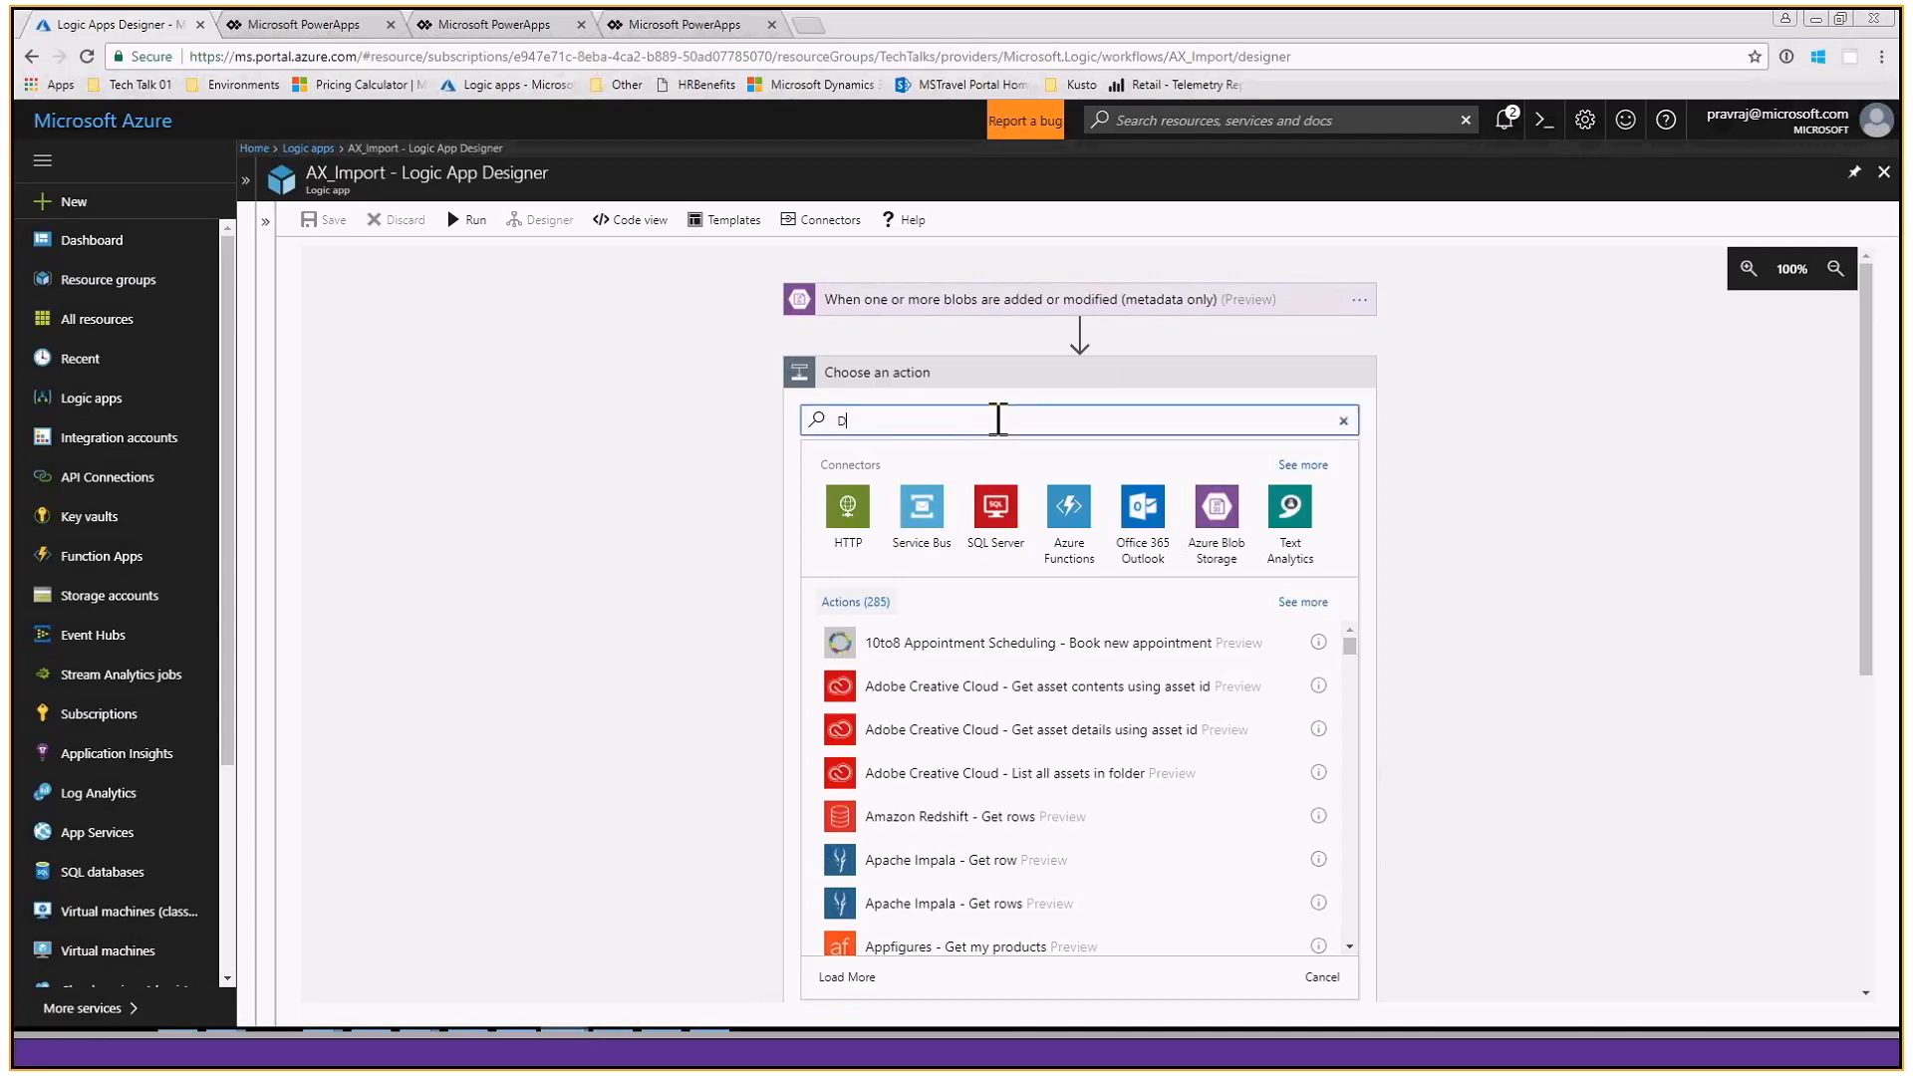
type("ynamics")
left_click(1072, 533)
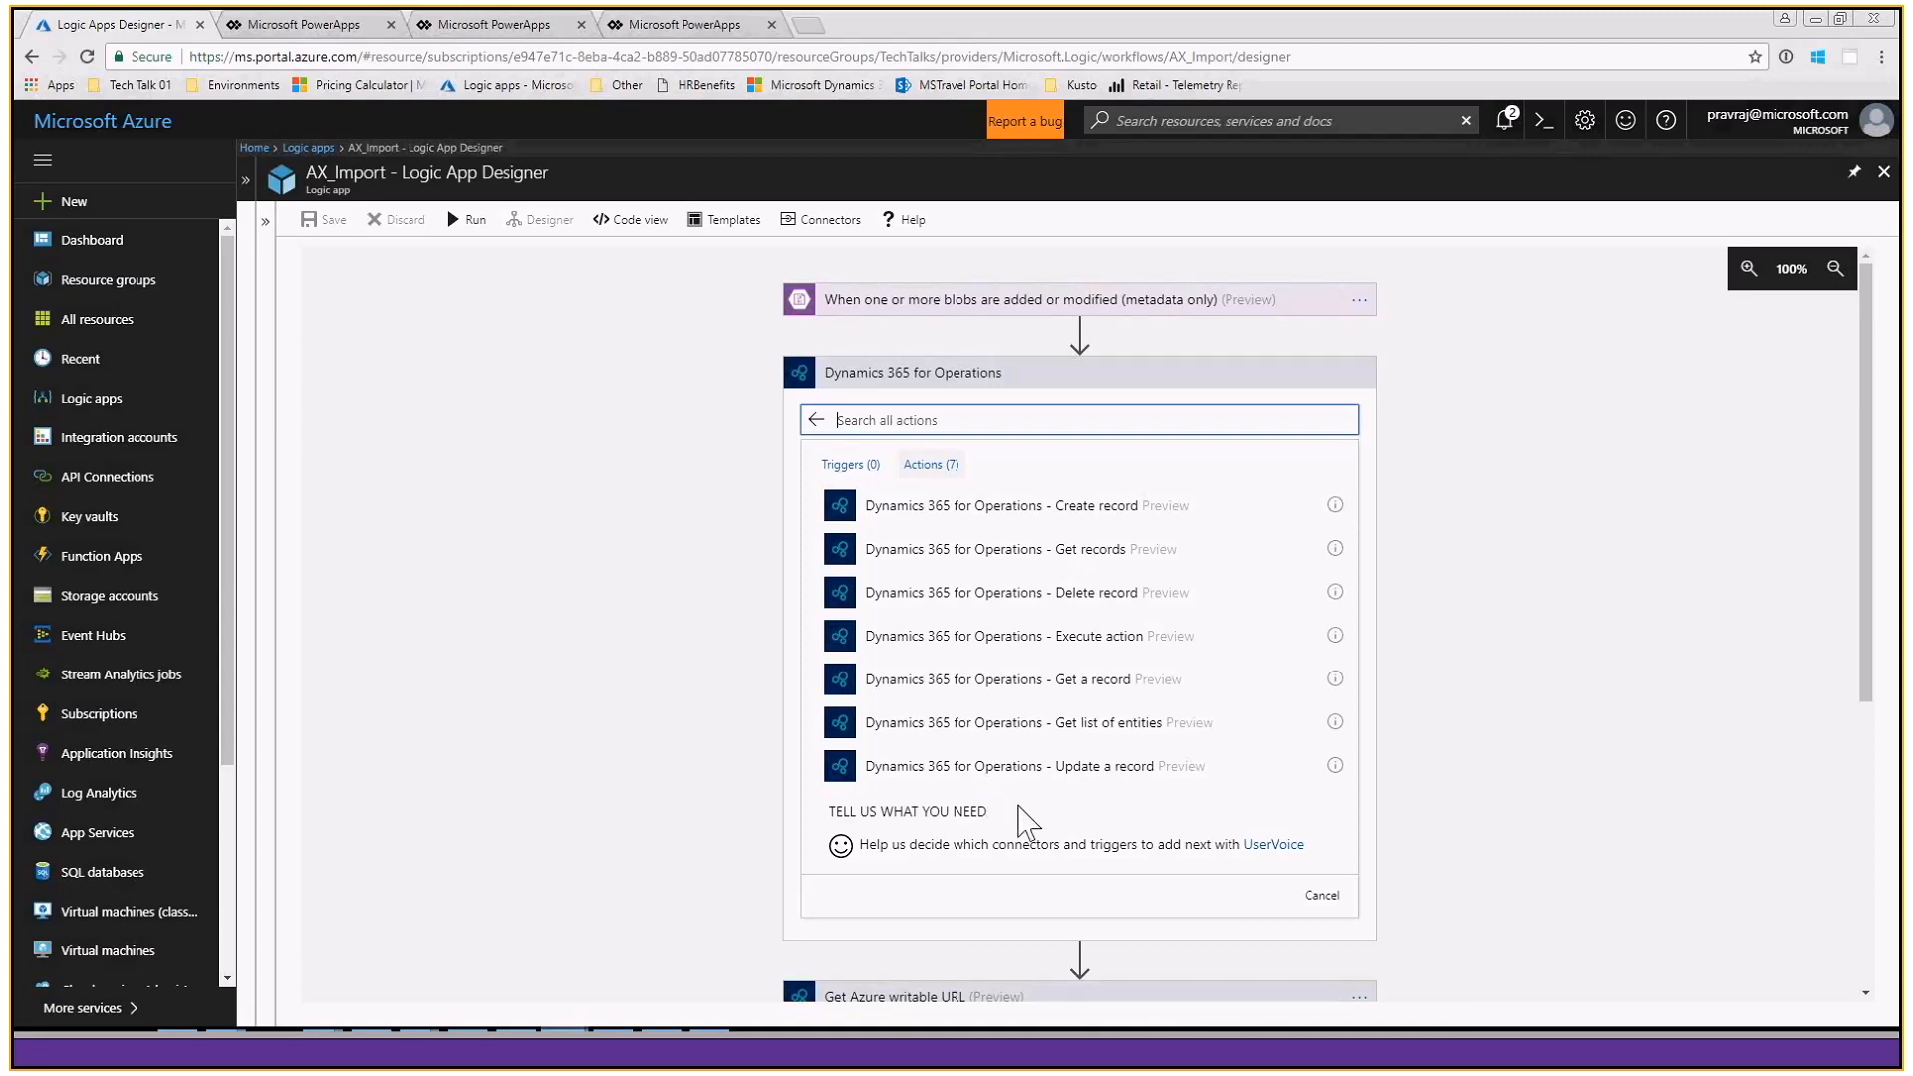
left_click(1064, 650)
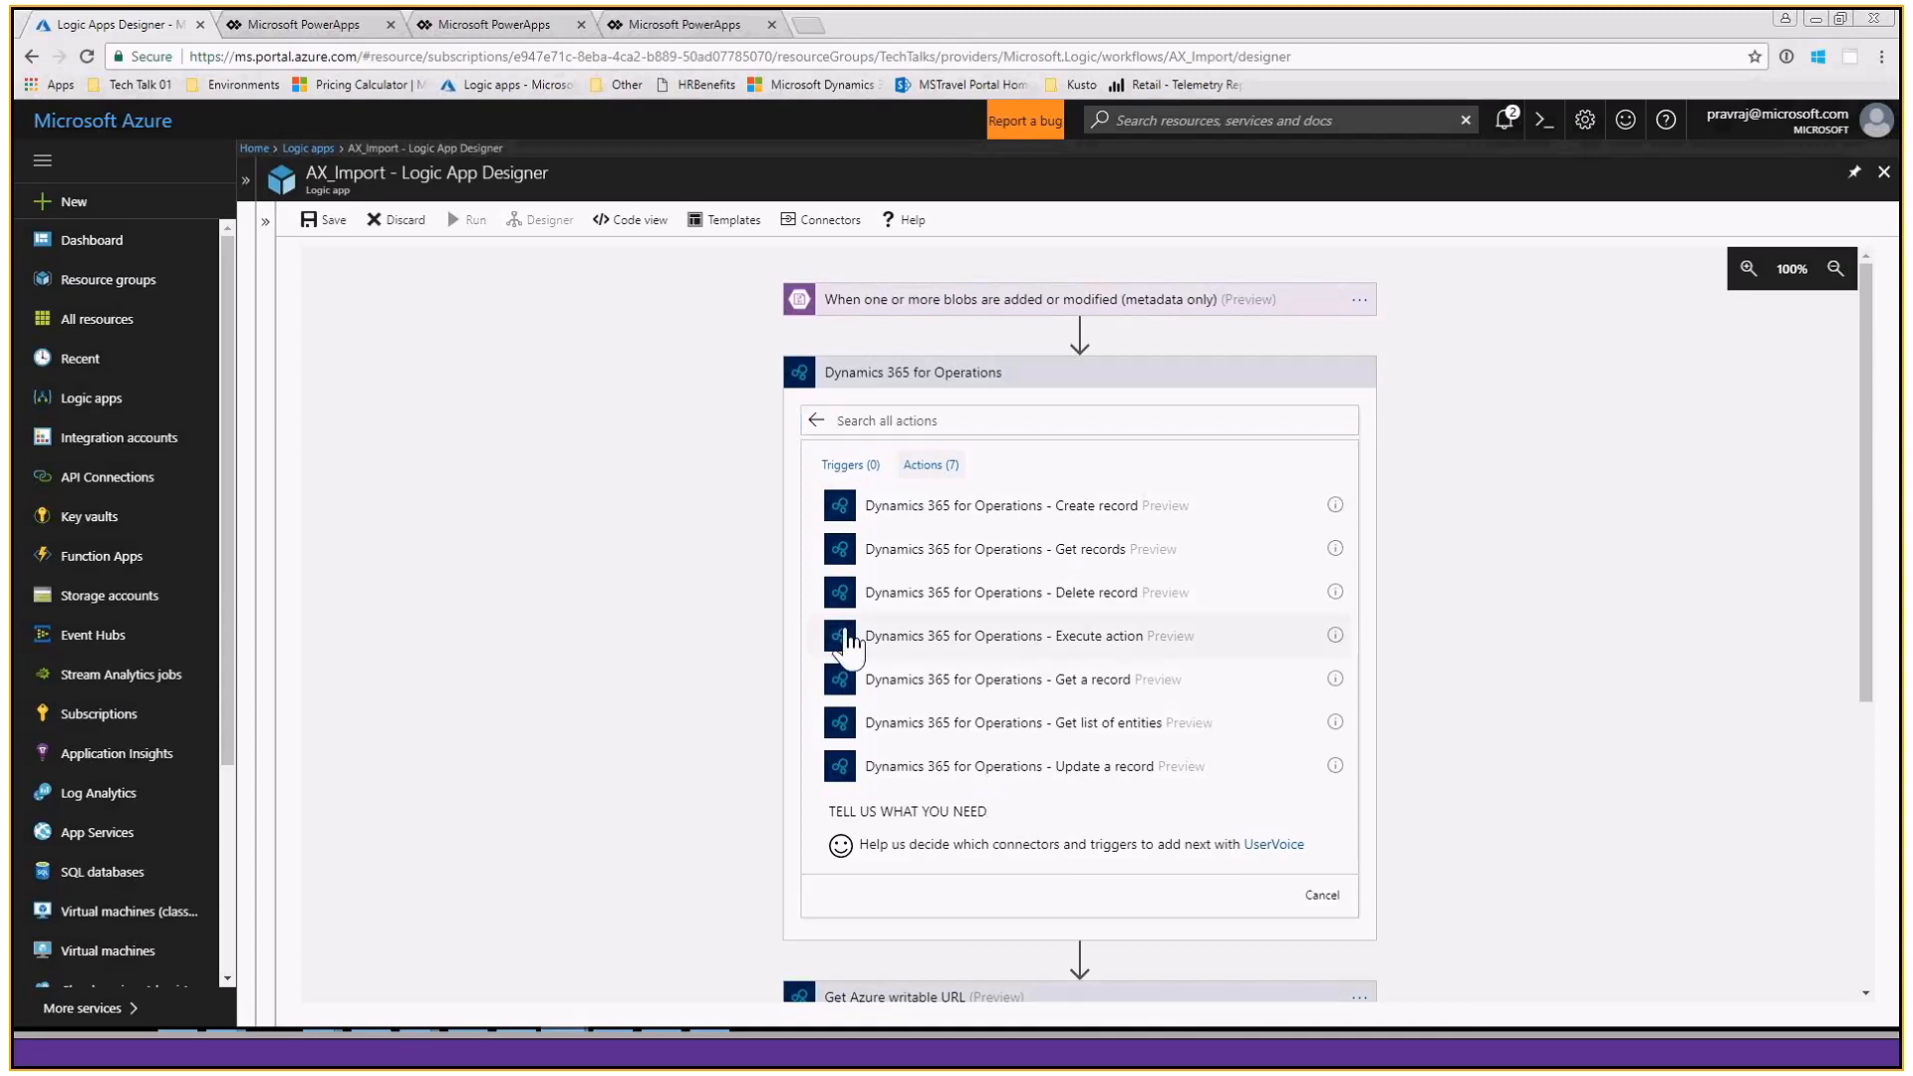
left_click(849, 643)
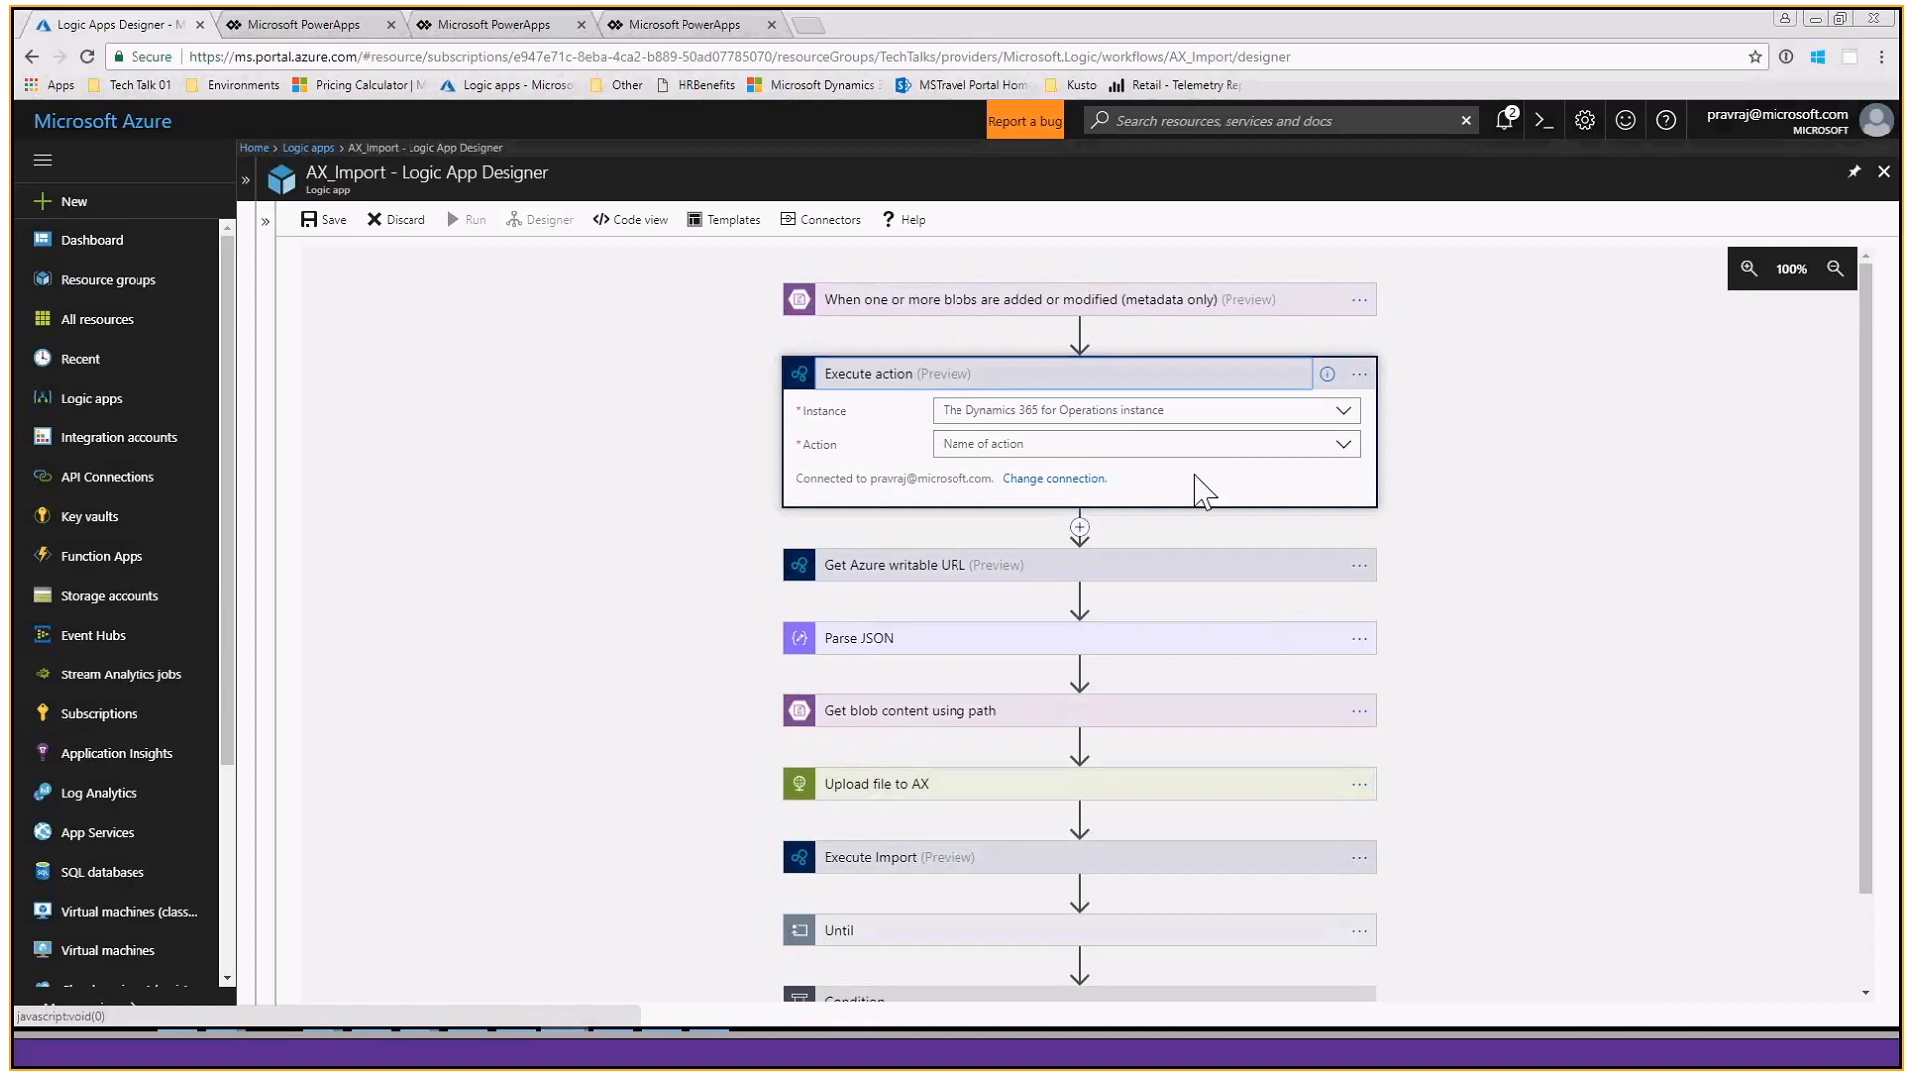
- Set the new Execute action's instance to retaildemo225871141c738845devaos.cloudax.dynamics.com
left_click(1276, 413)
type("ret")
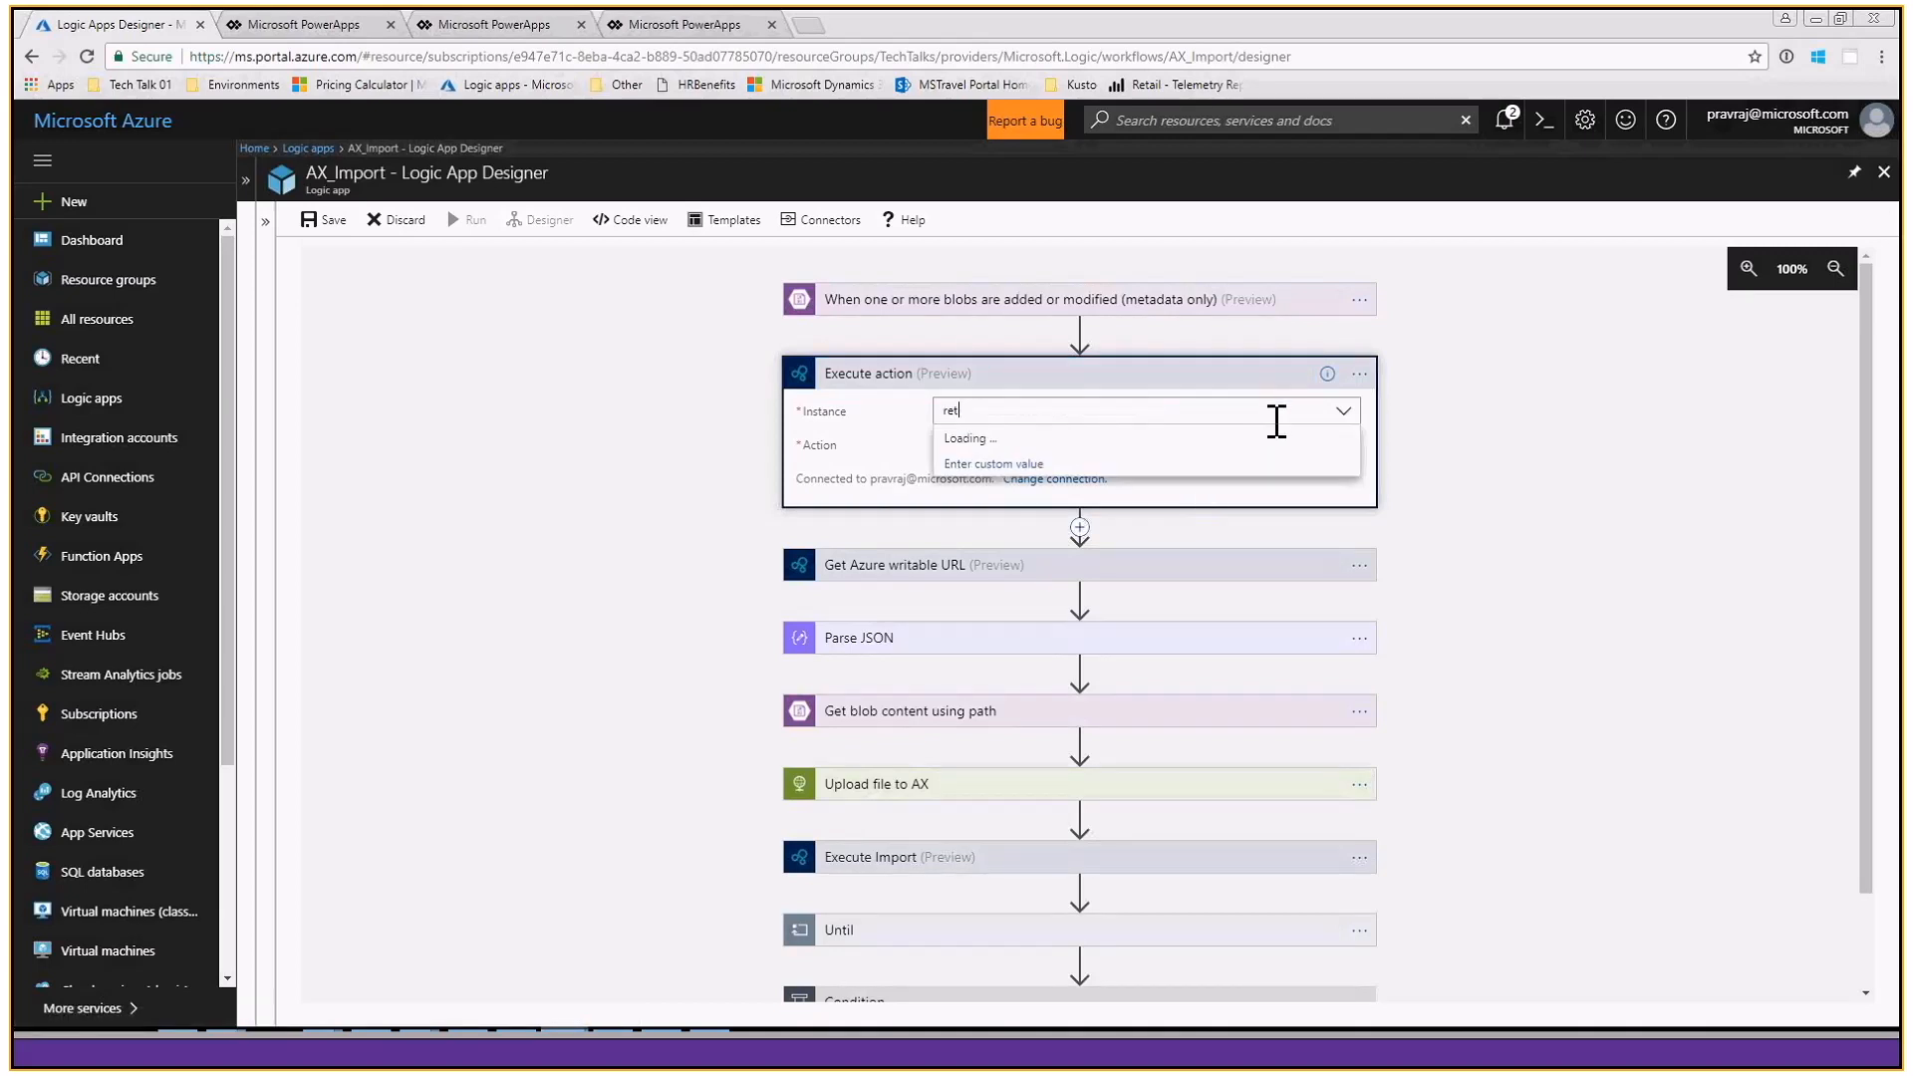
type("ail")
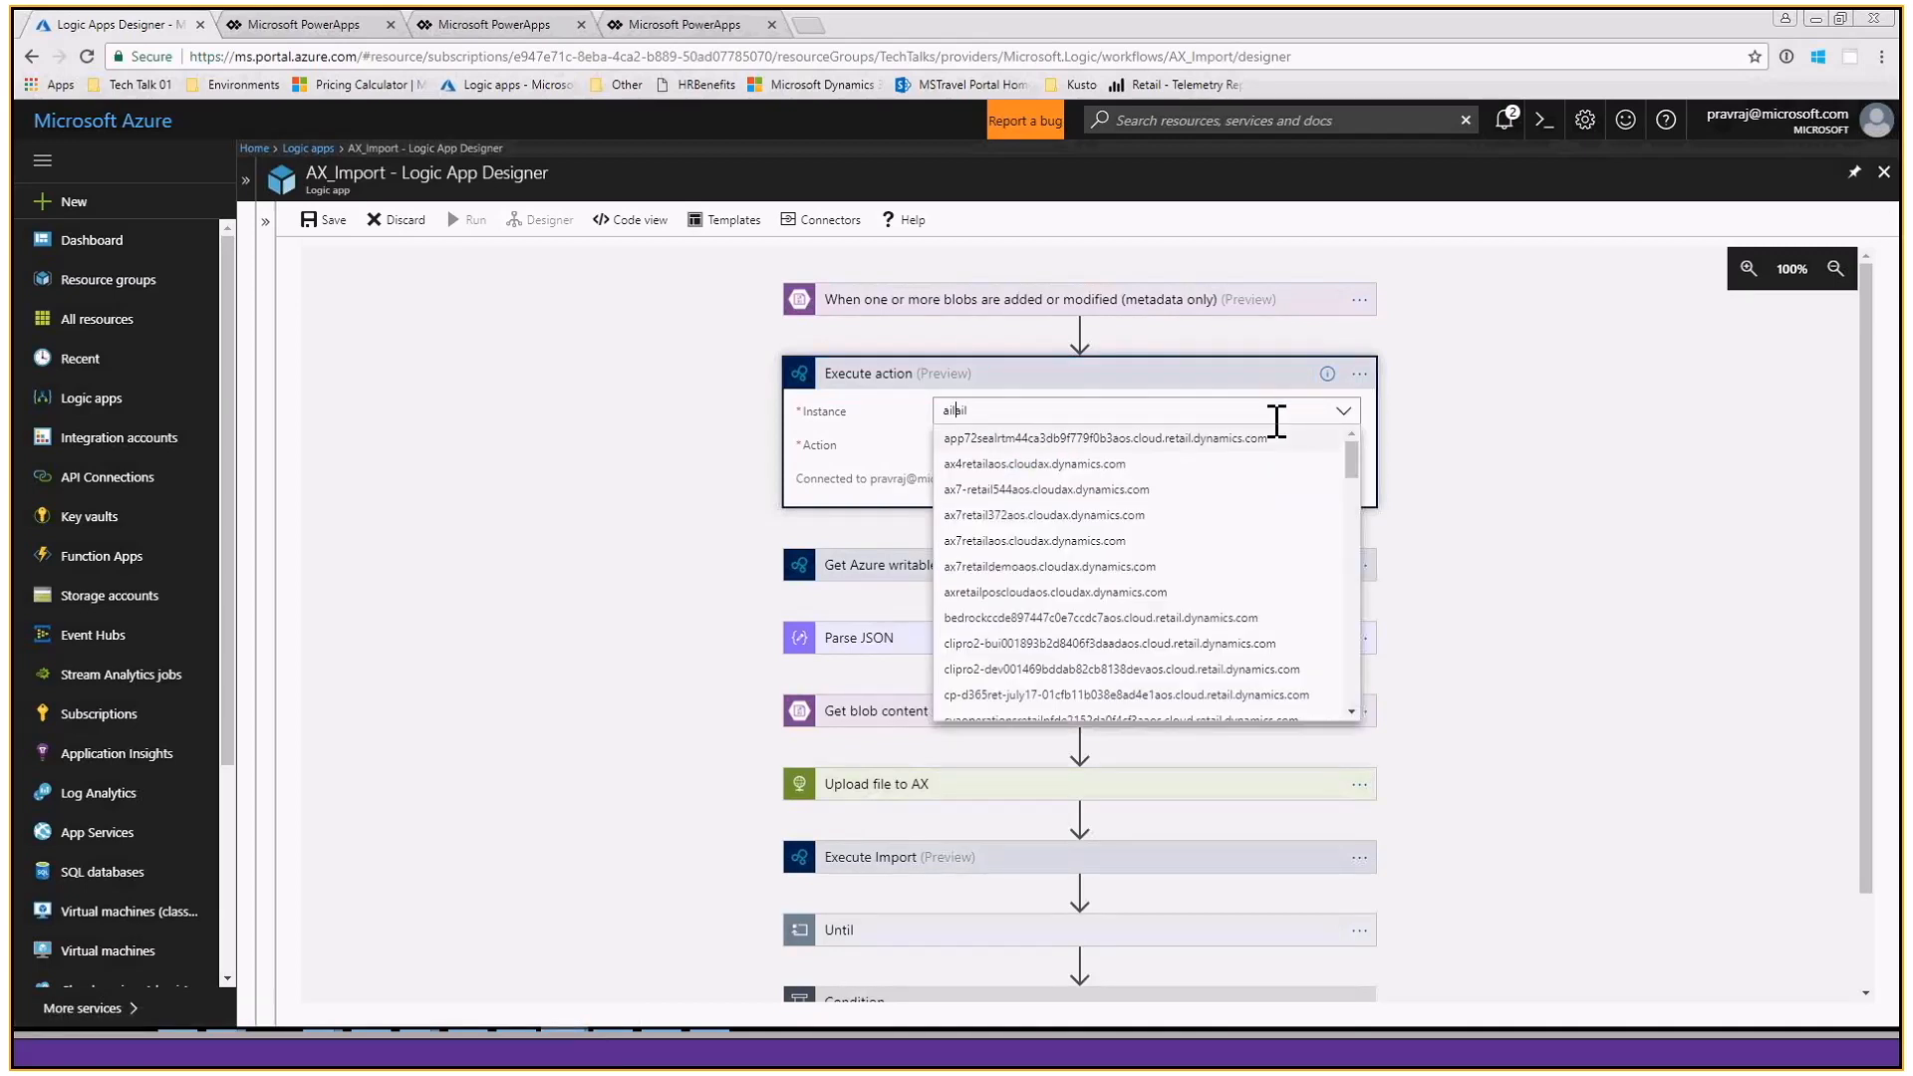
key("BackSpace")
key("BackSpace")
key("BackSpace")
key("BackSpace")
key("BackSpace")
key("BackSpace")
type("retaildemo")
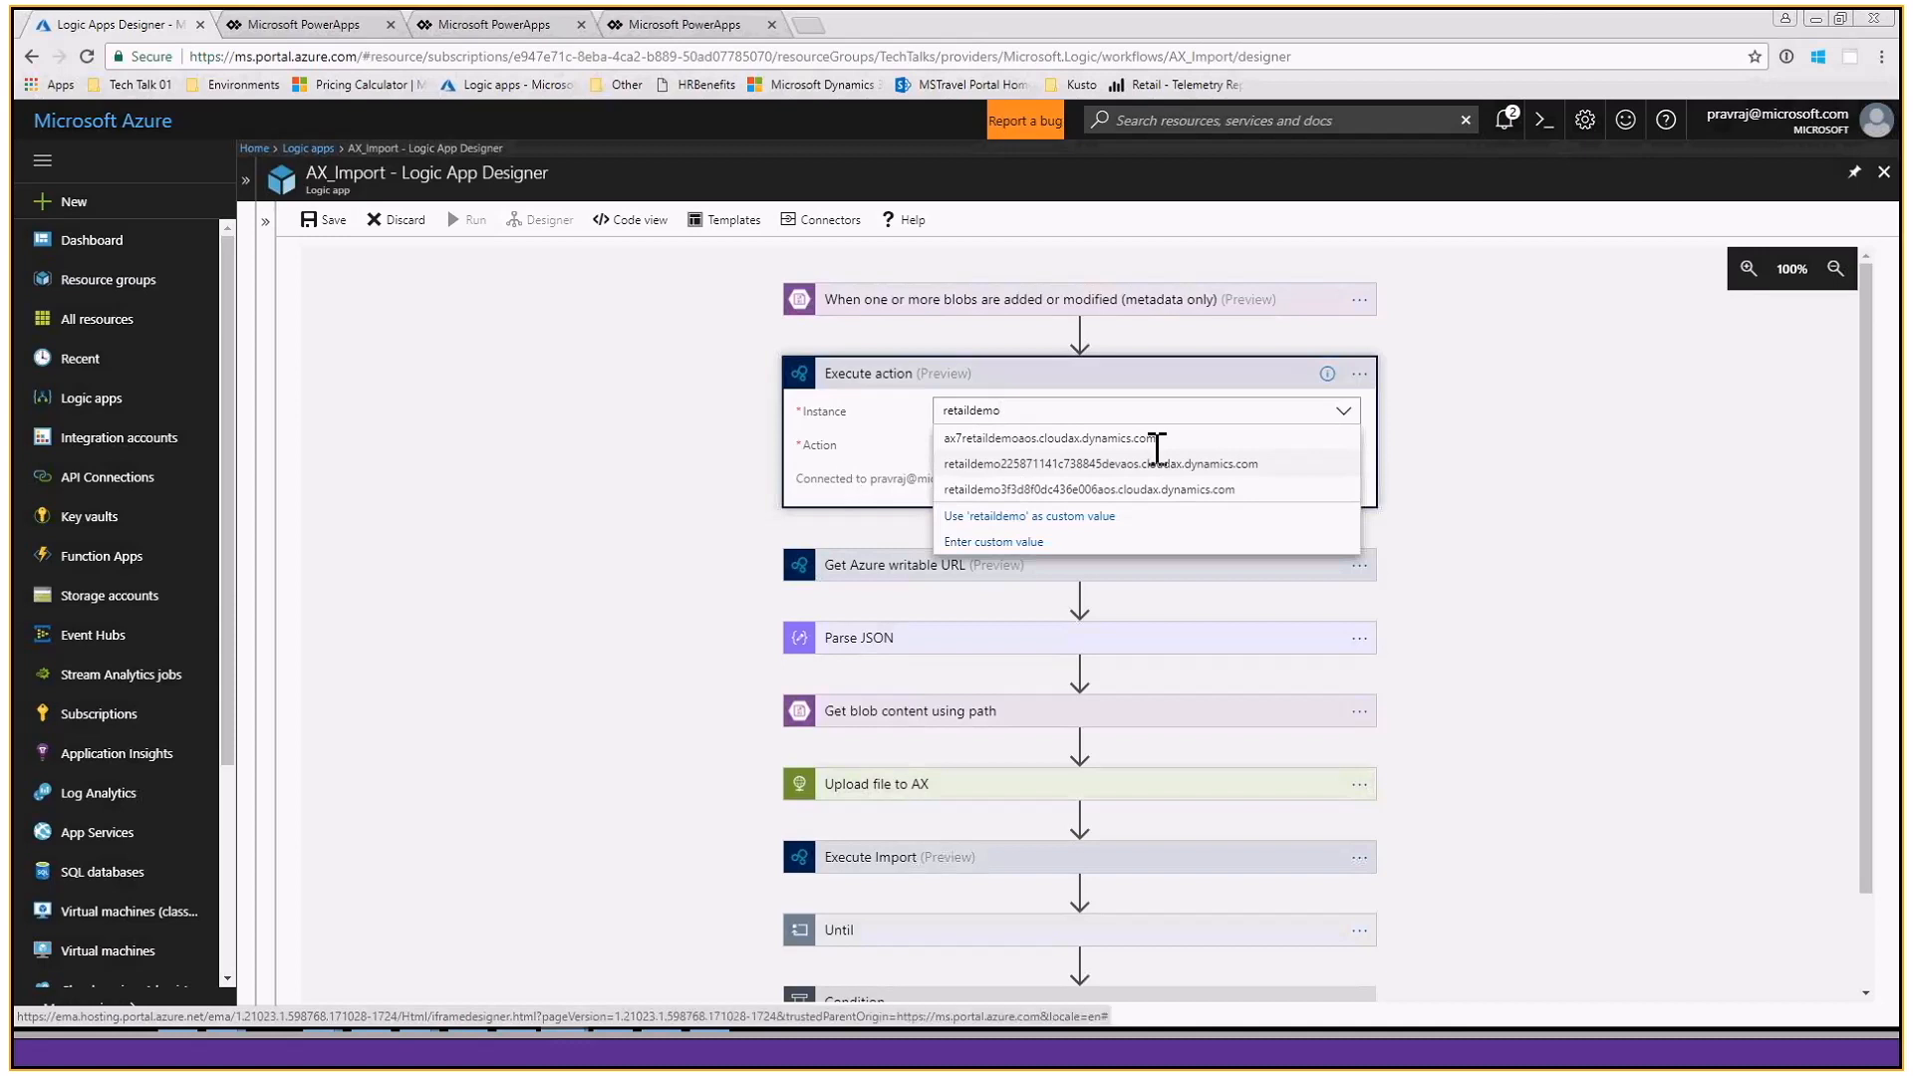
left_click(1157, 460)
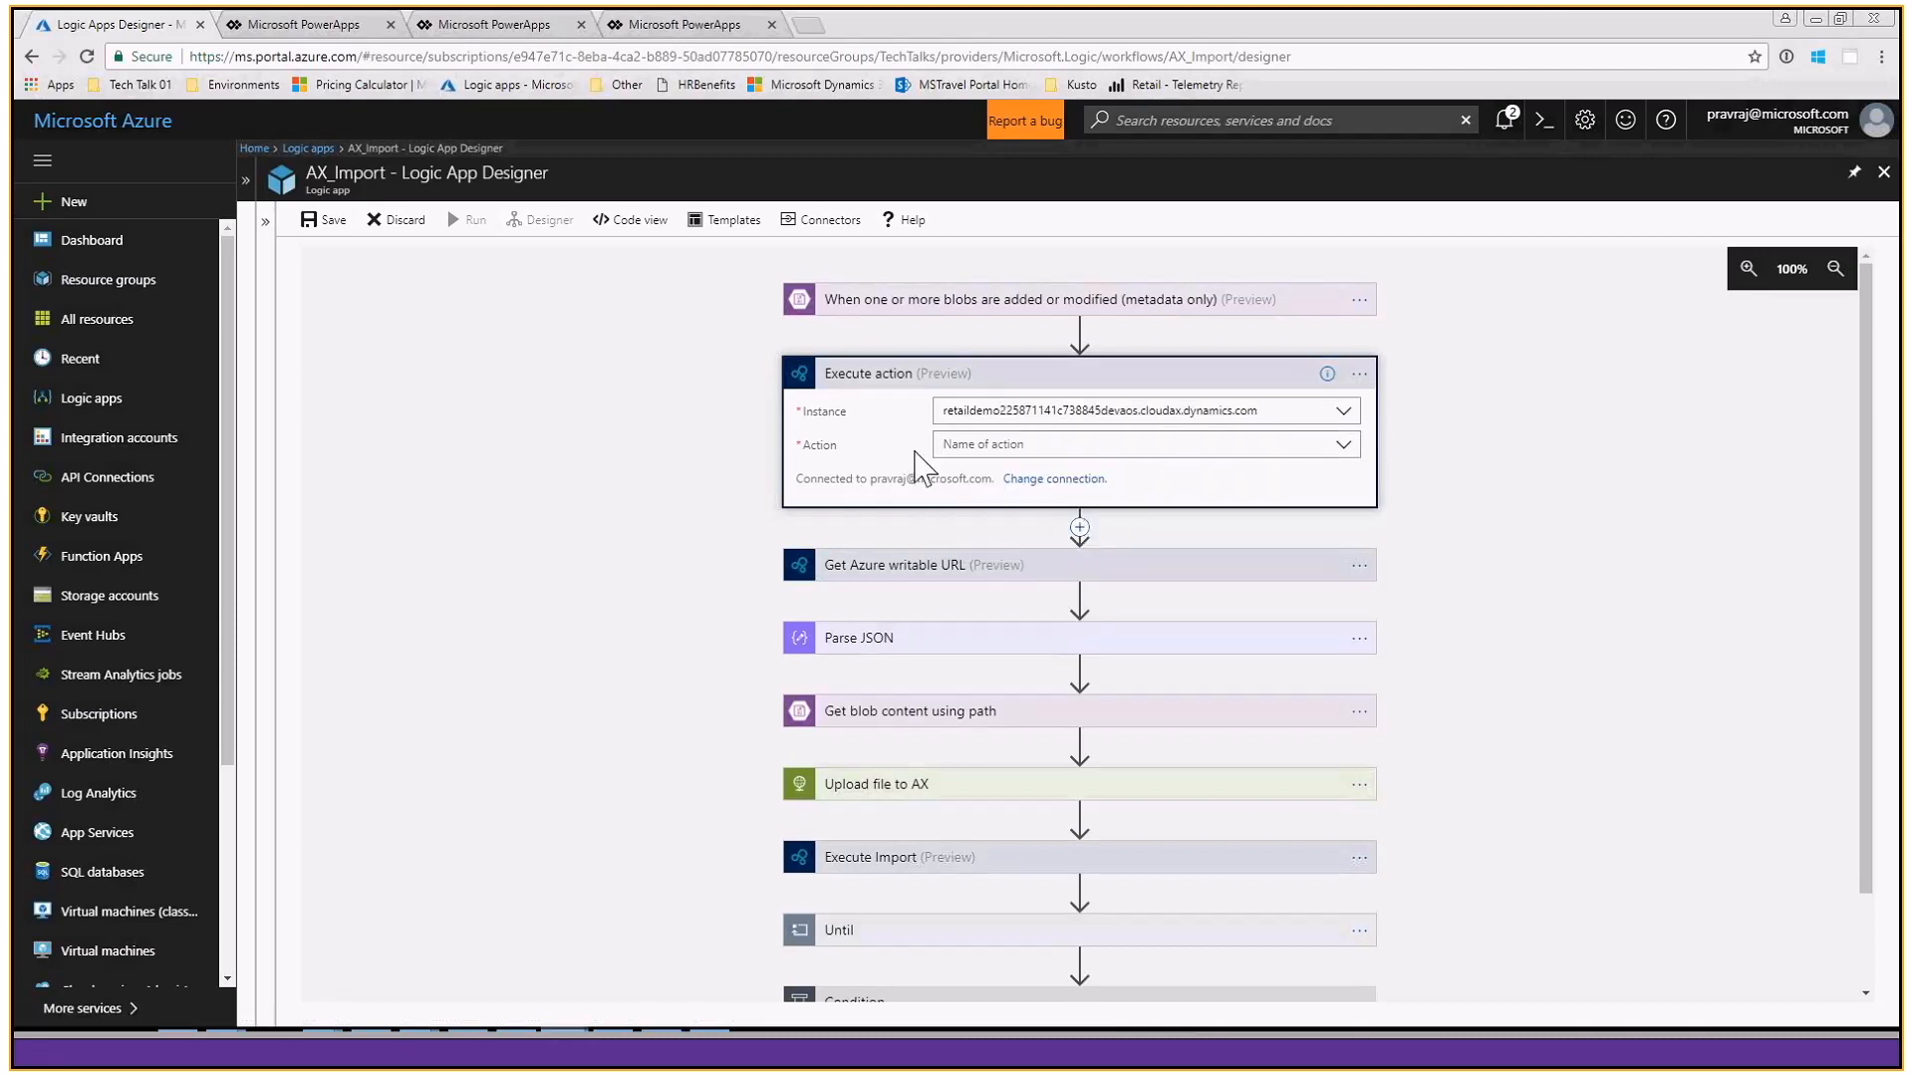
- Browse the actions offered for the Execute action down to the DataManagementDefinitionGroups entries
left_click(1342, 450)
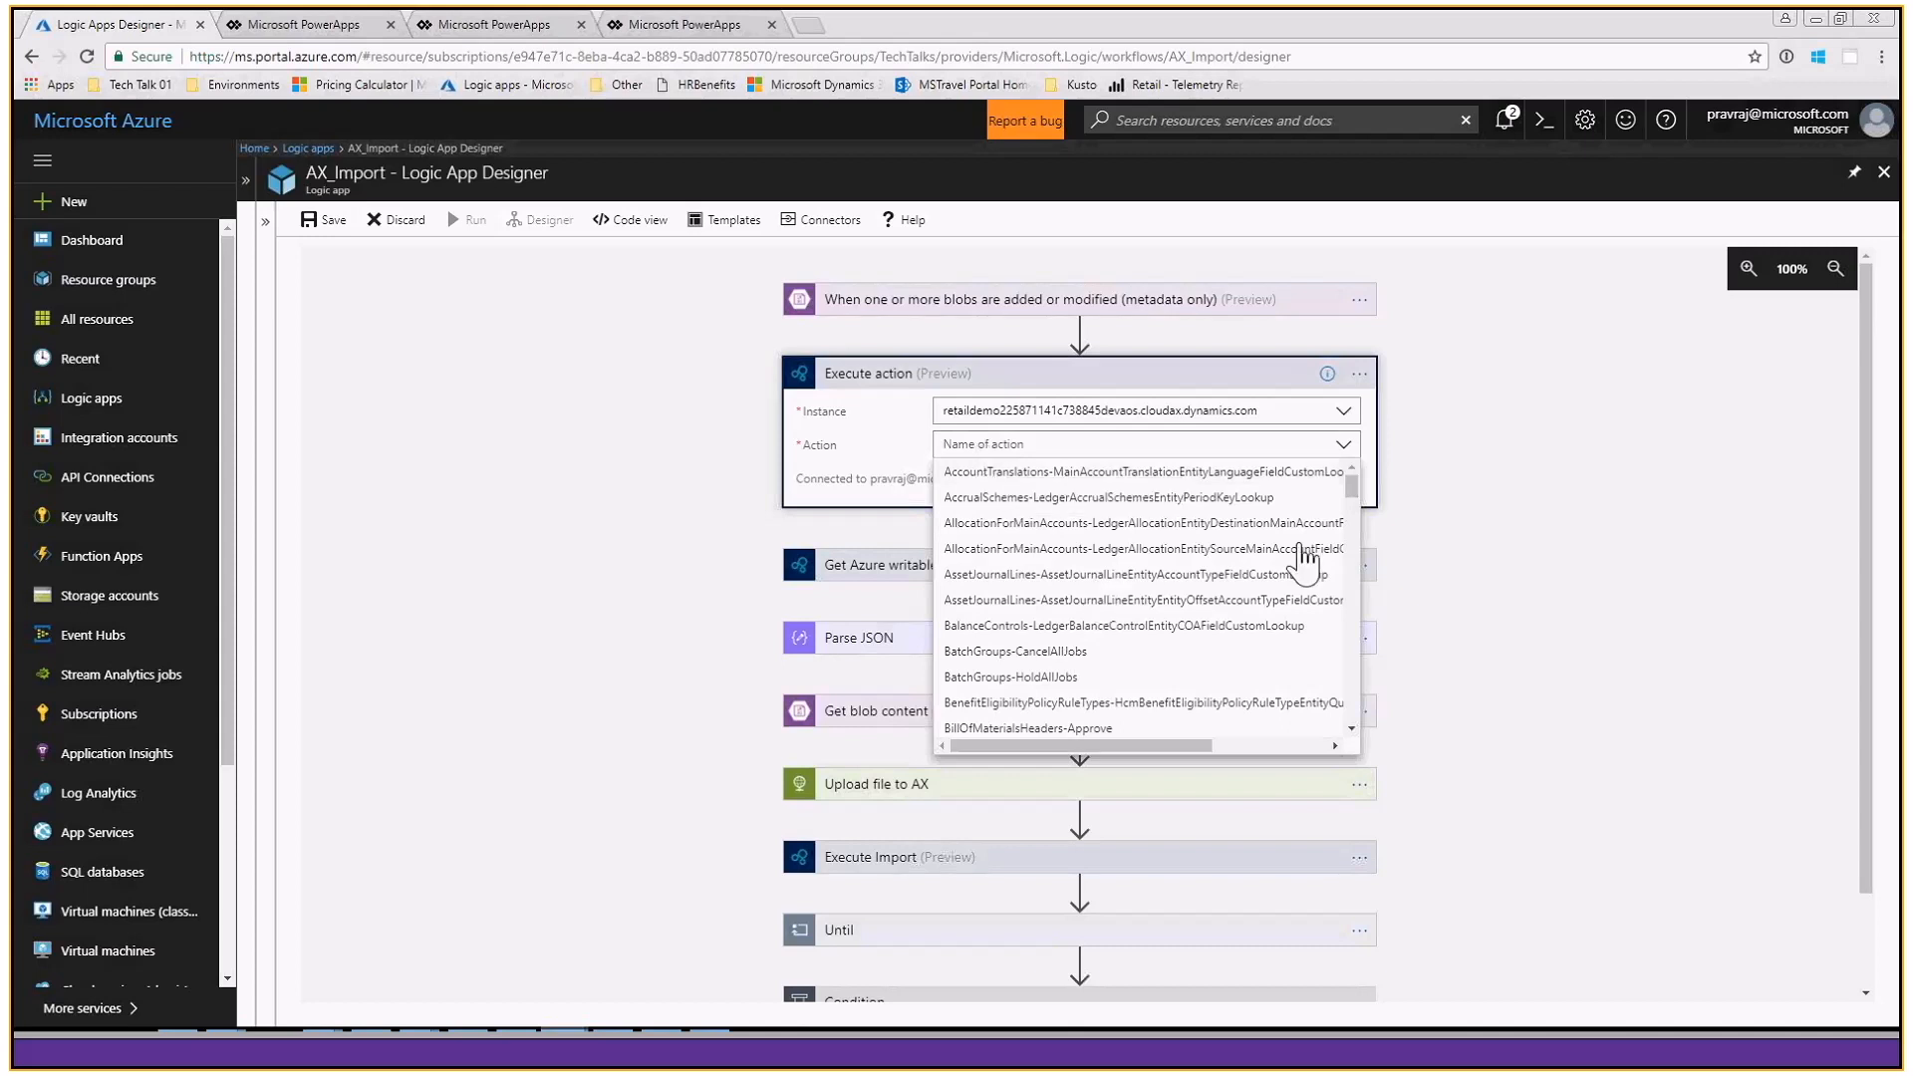
scroll(1304, 558, "down", 5)
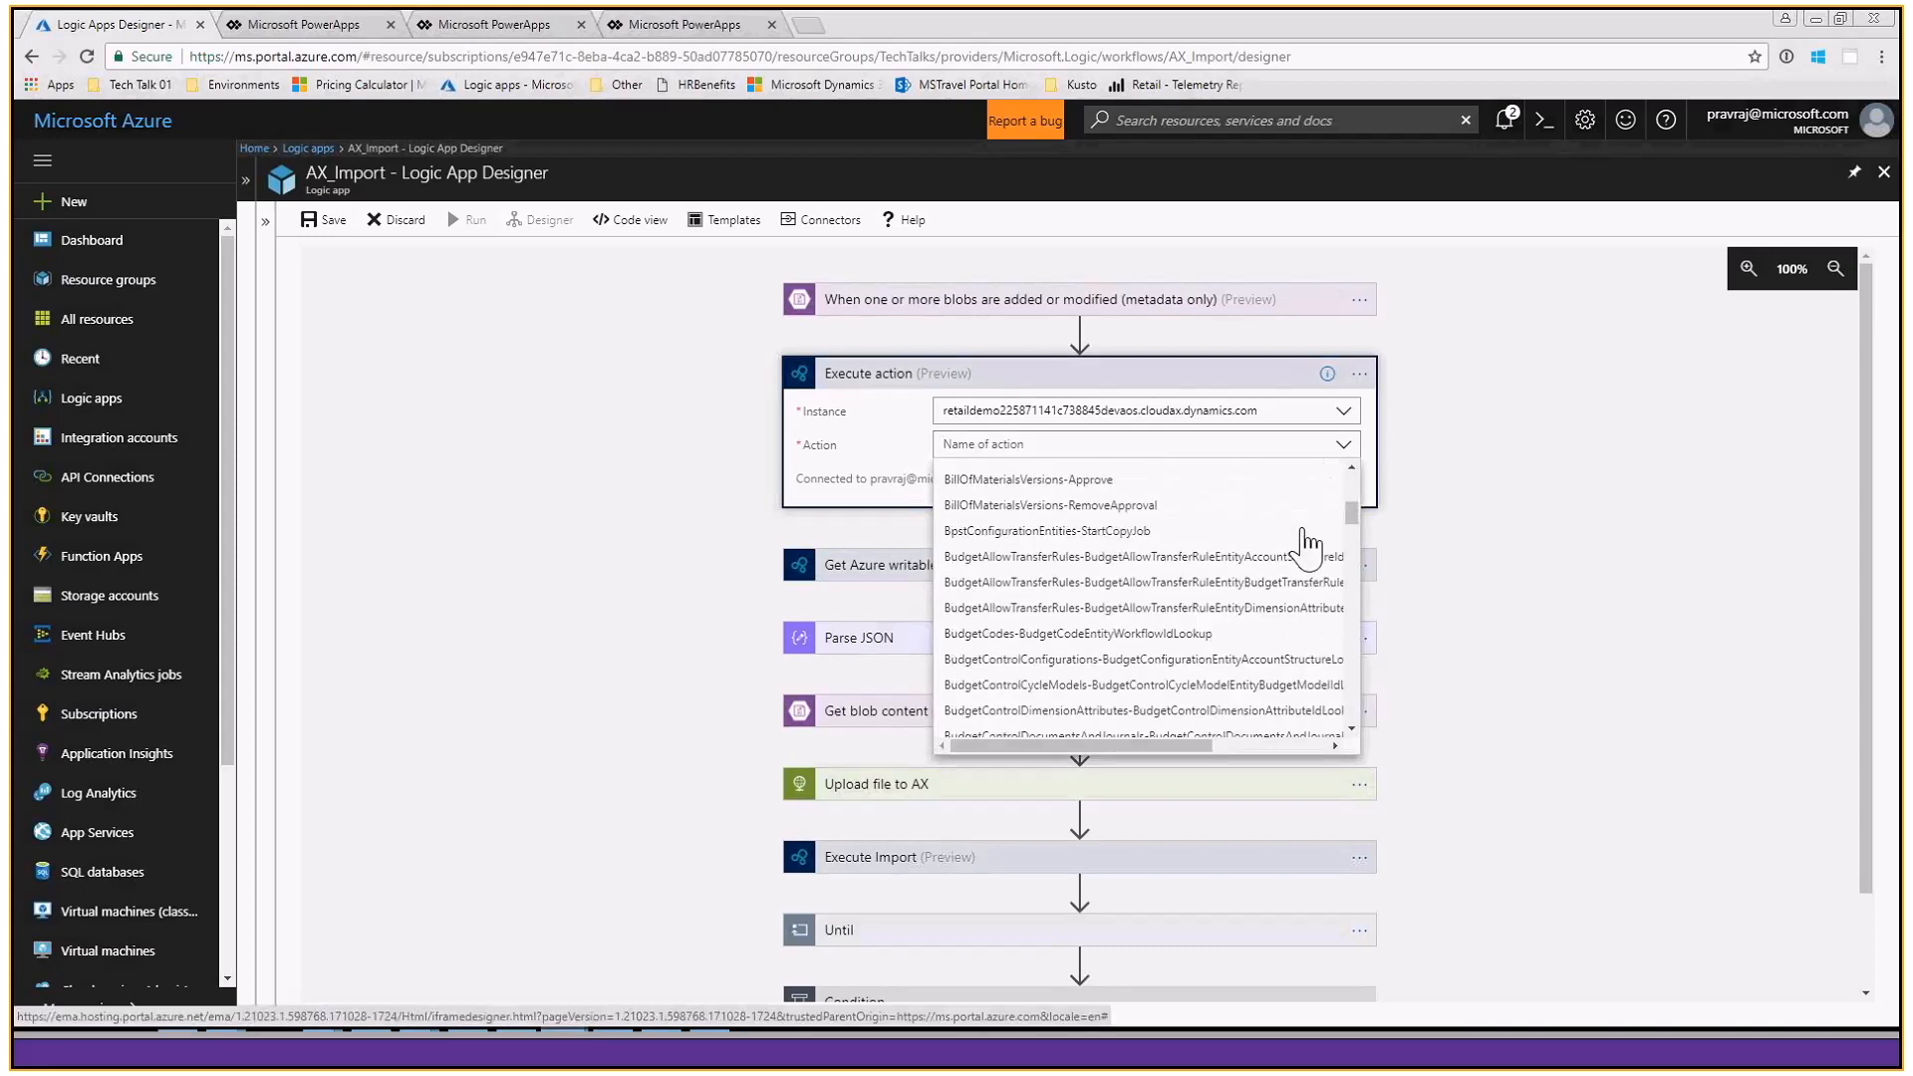
scroll(1305, 543, "down", 10)
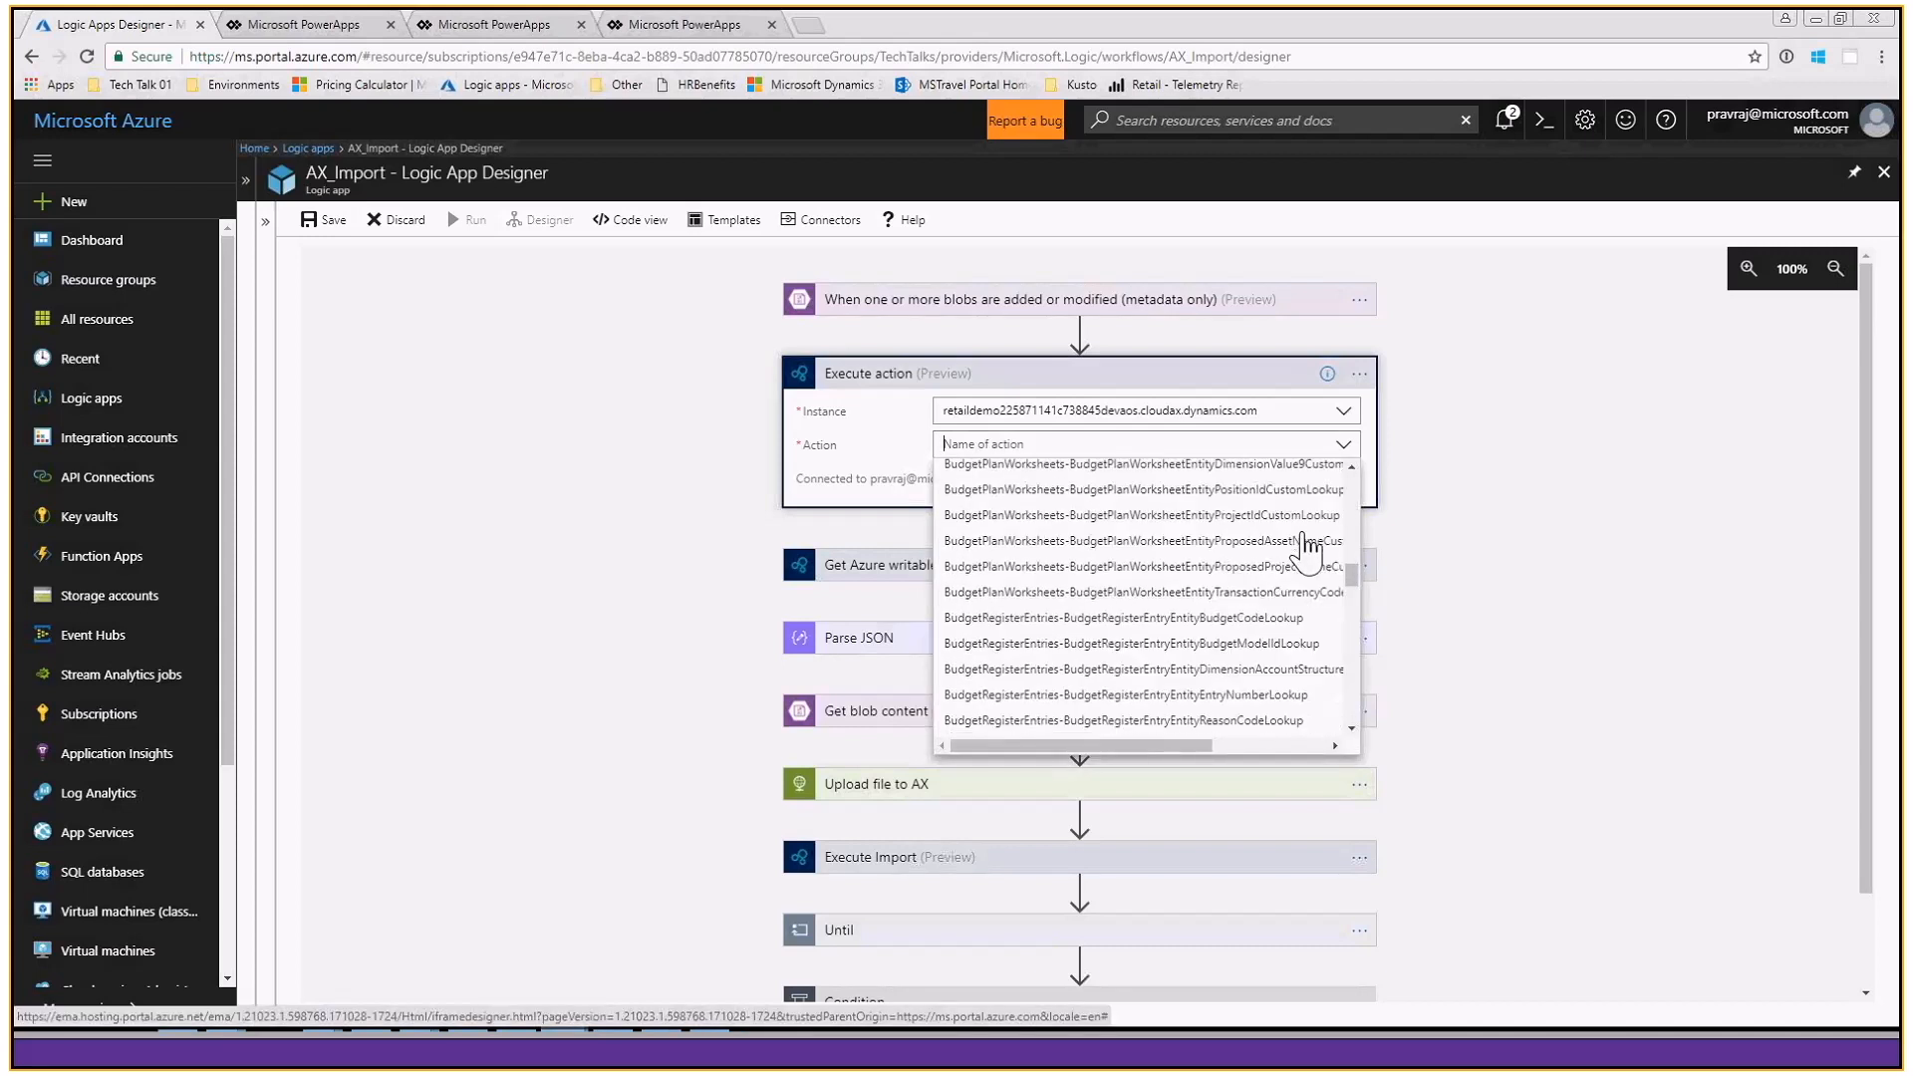
scroll(1305, 548, "down", 2)
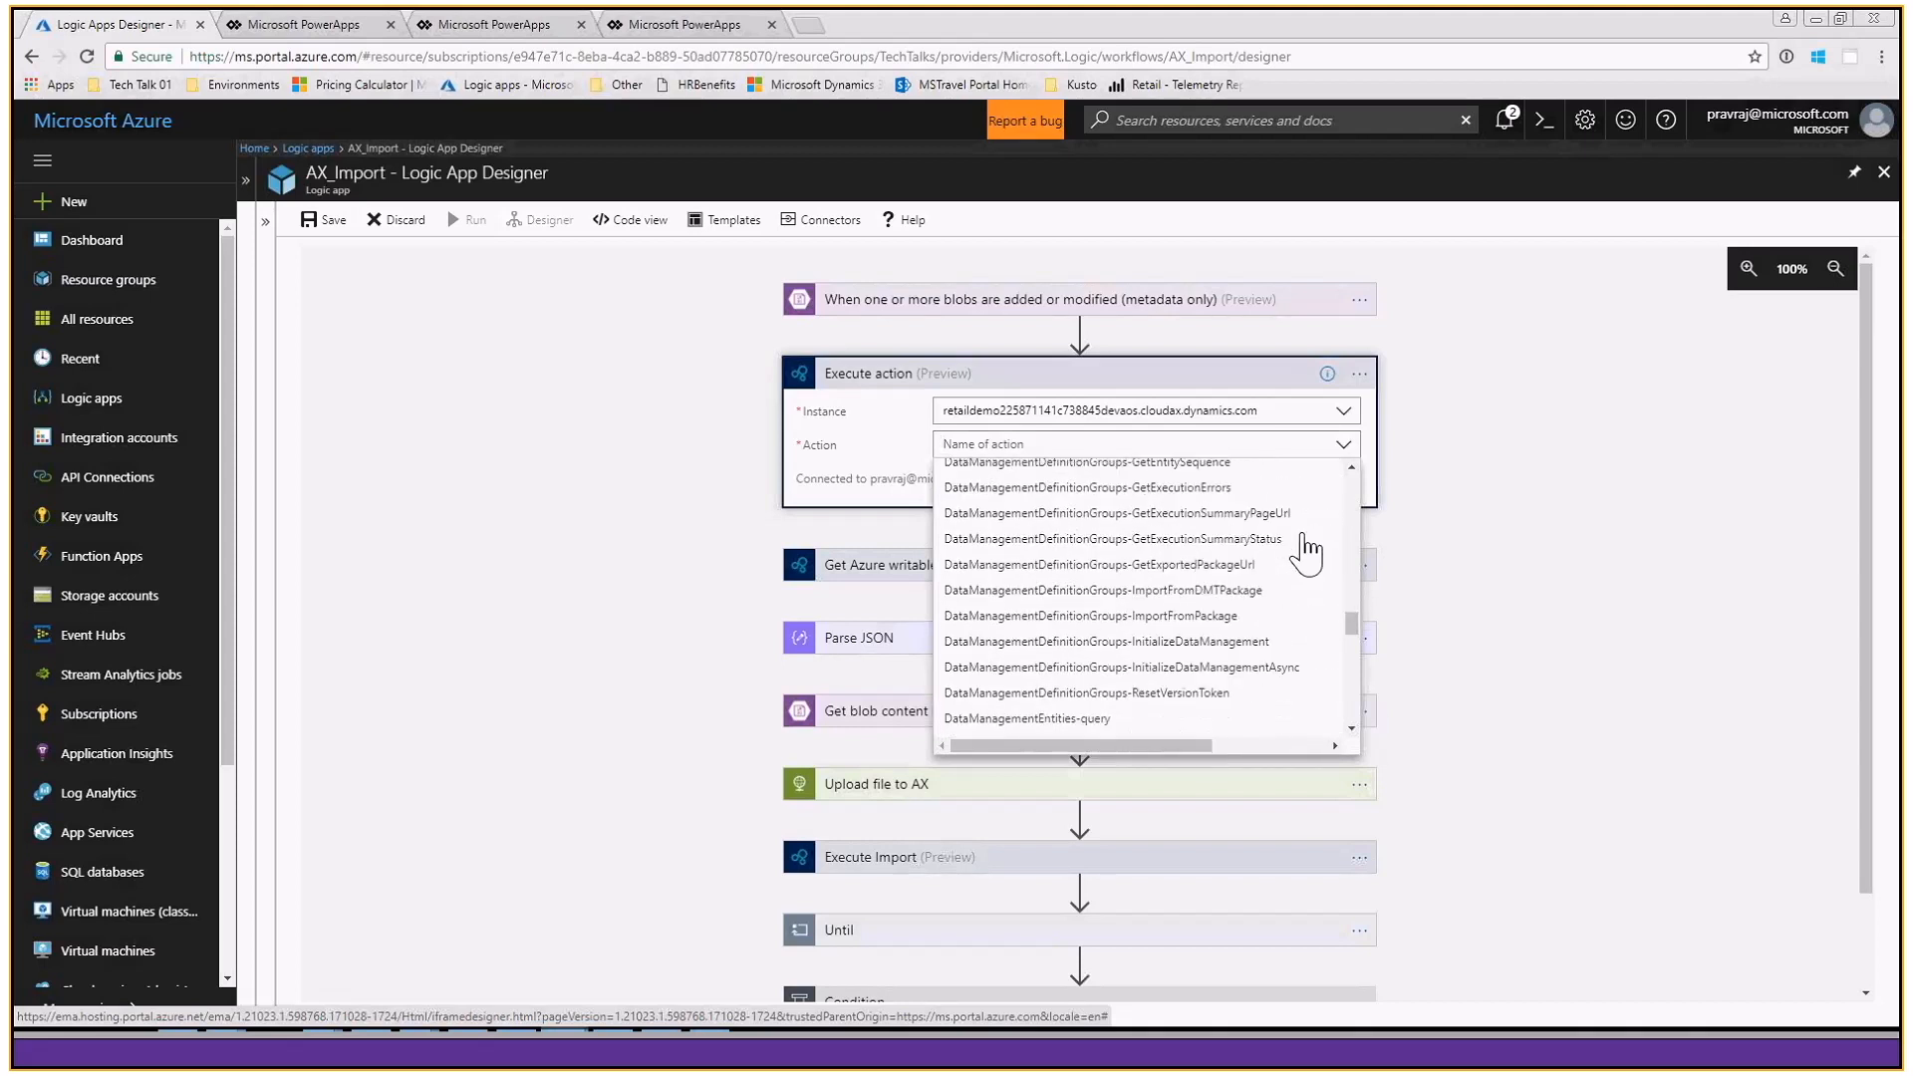
- Delete the newly added Execute action from the workflow
left_click(1360, 374)
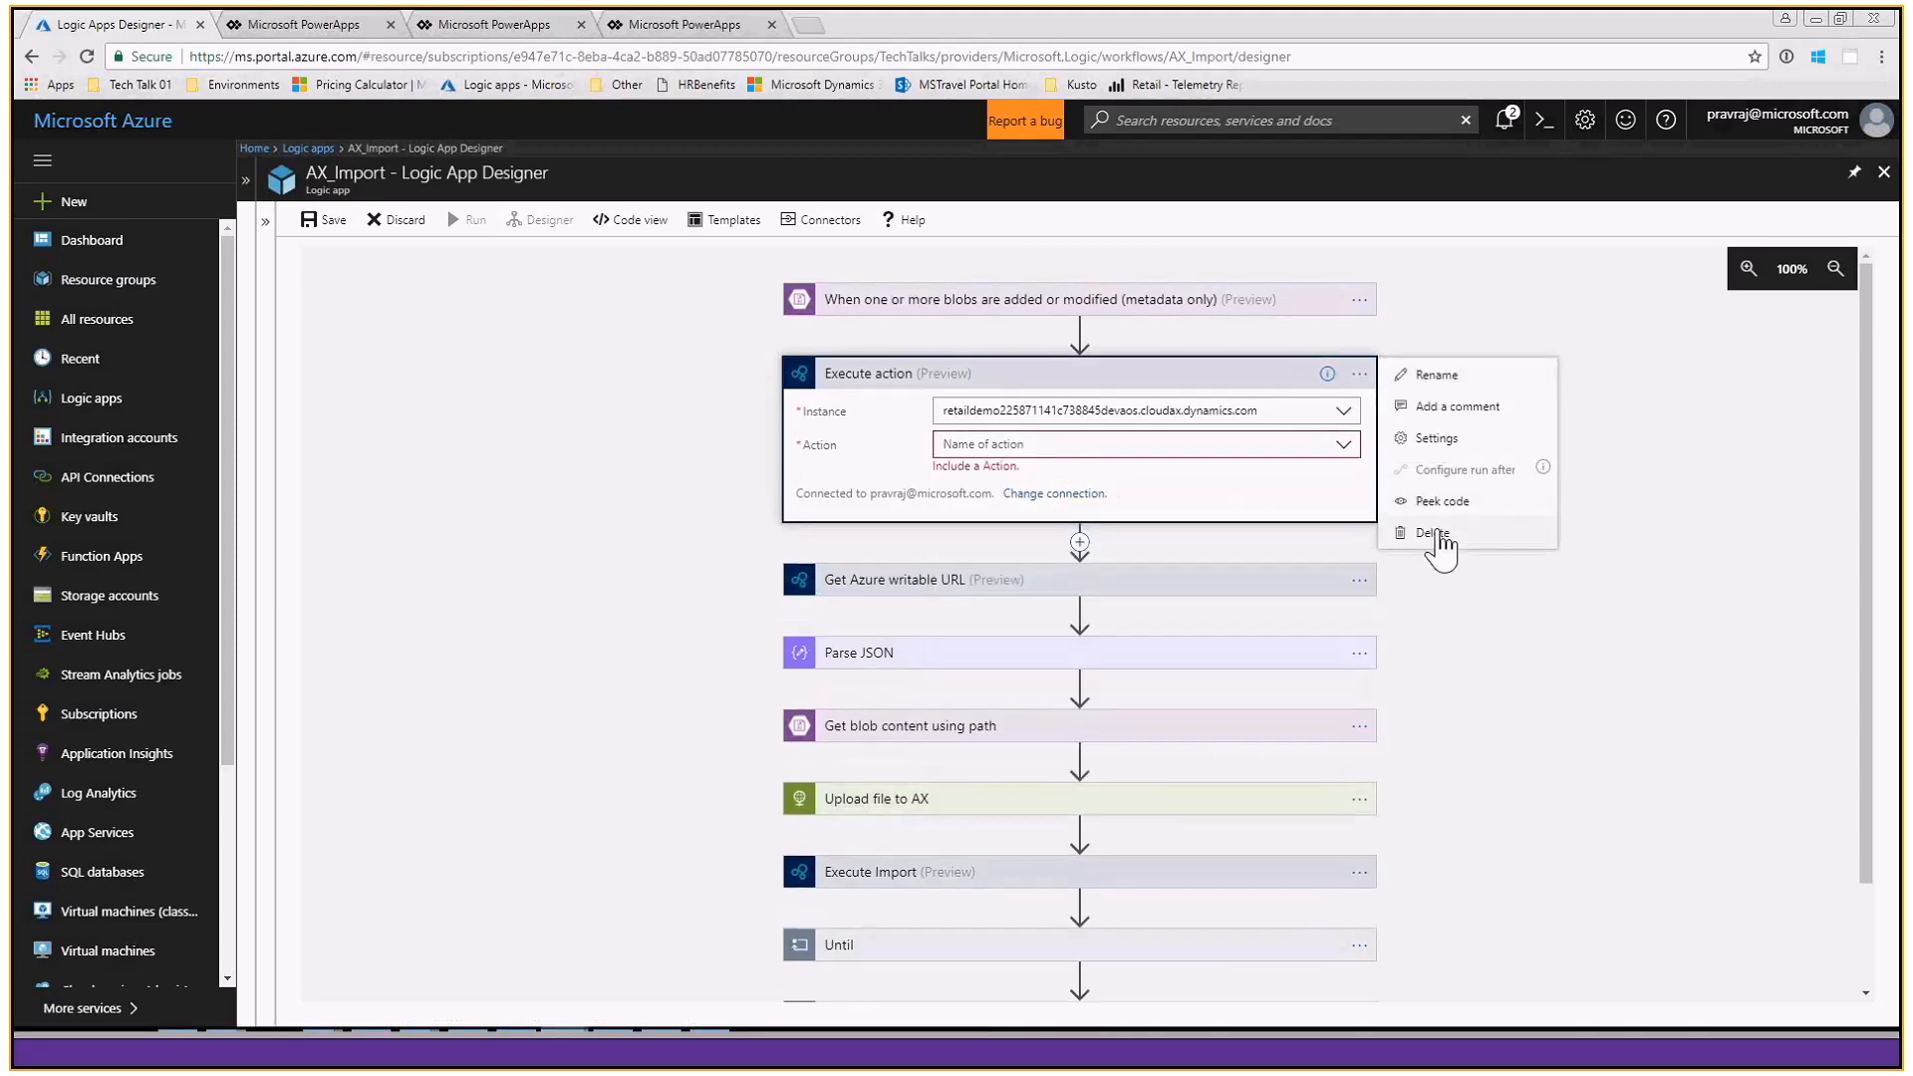
left_click(1435, 532)
left_click(1053, 166)
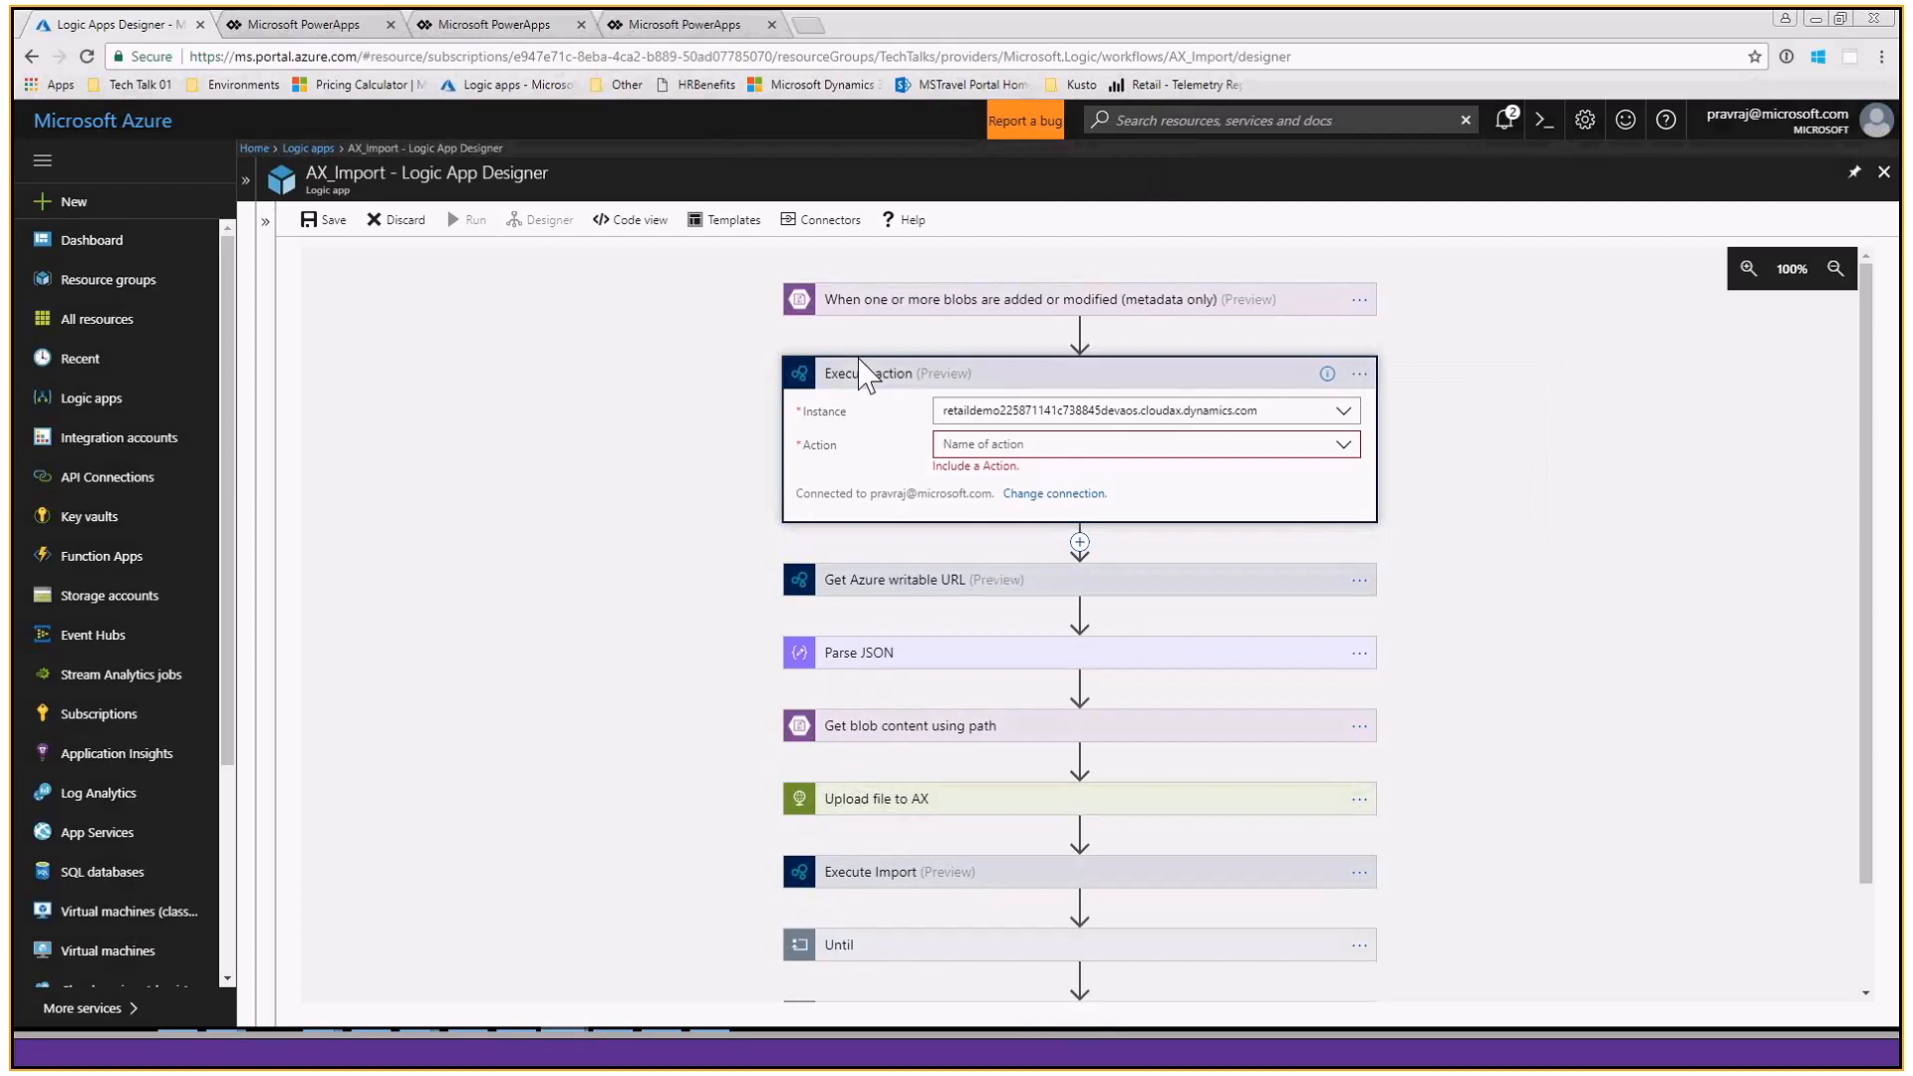
- Review the Get Azure writable URL settings and the BlobId and BlobUrl properties in the Parse JSON schema
left_click(982, 376)
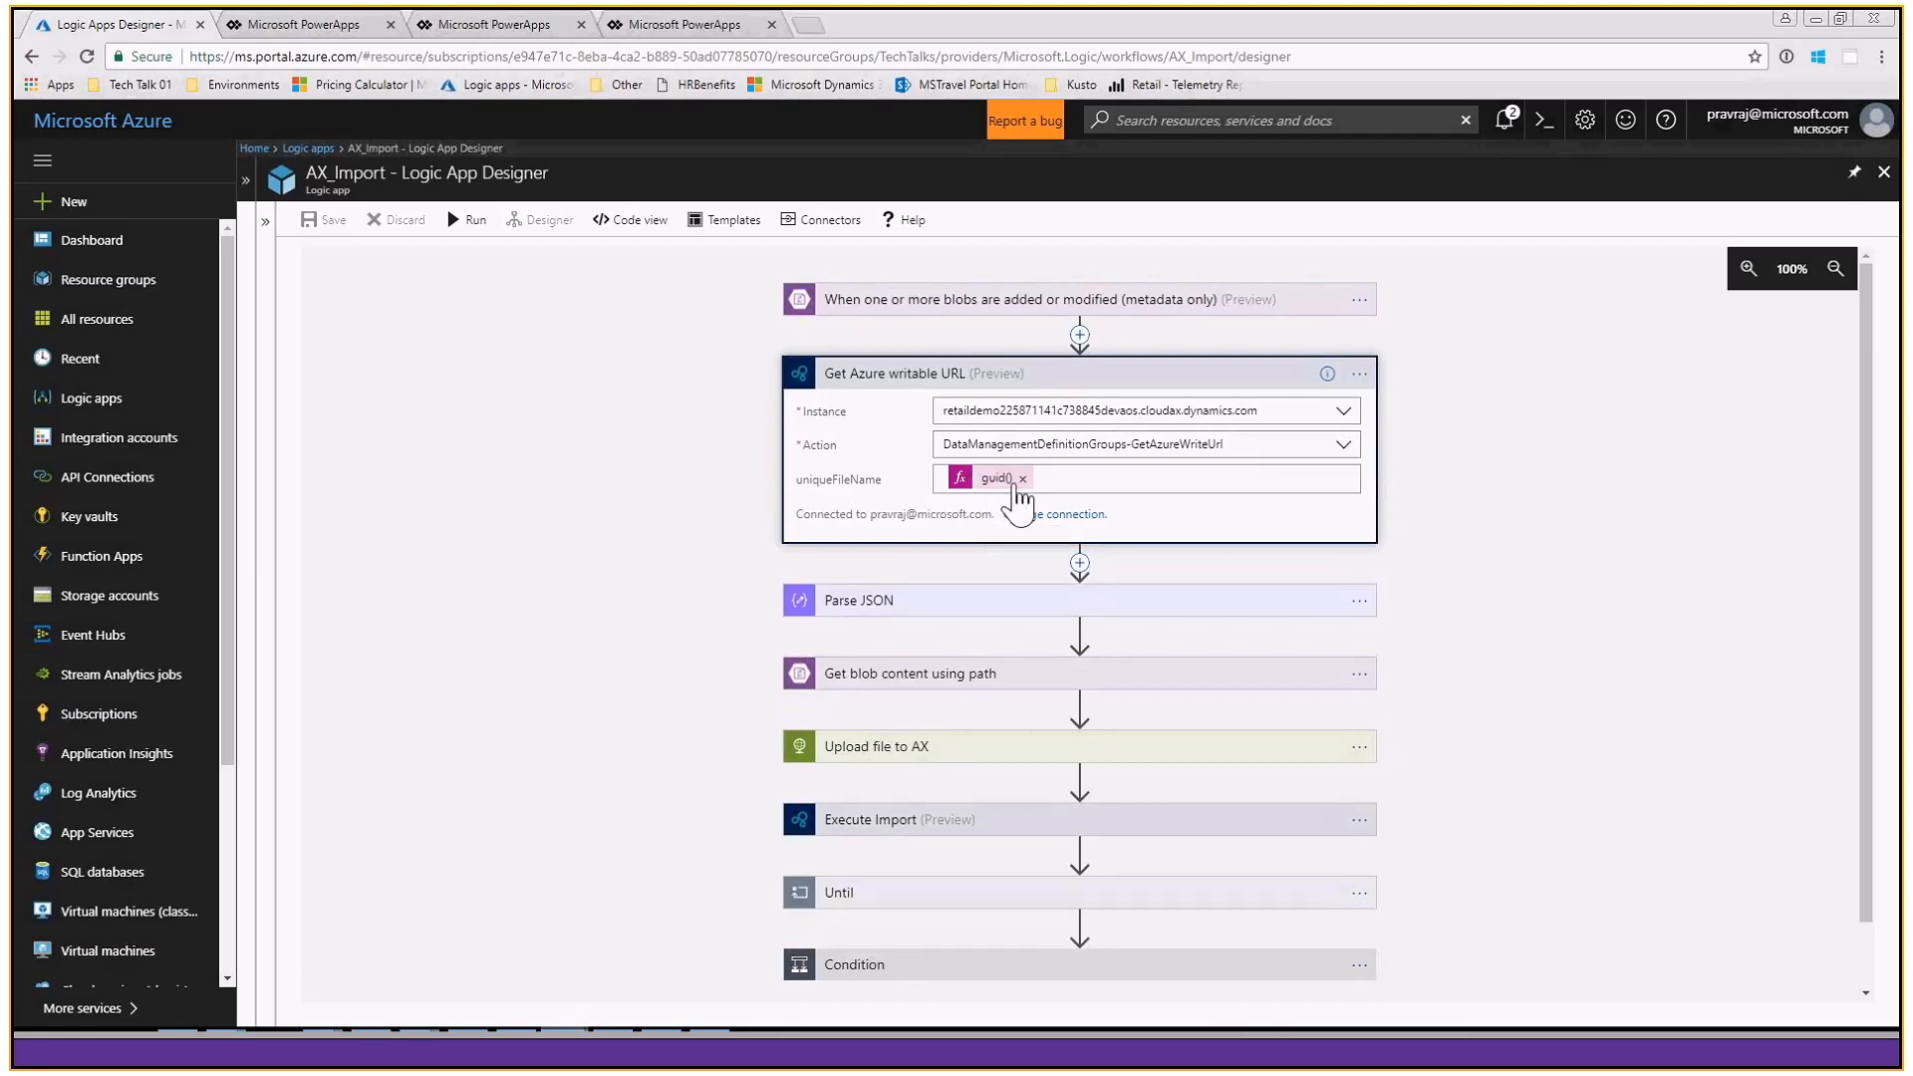
left_click(1246, 387)
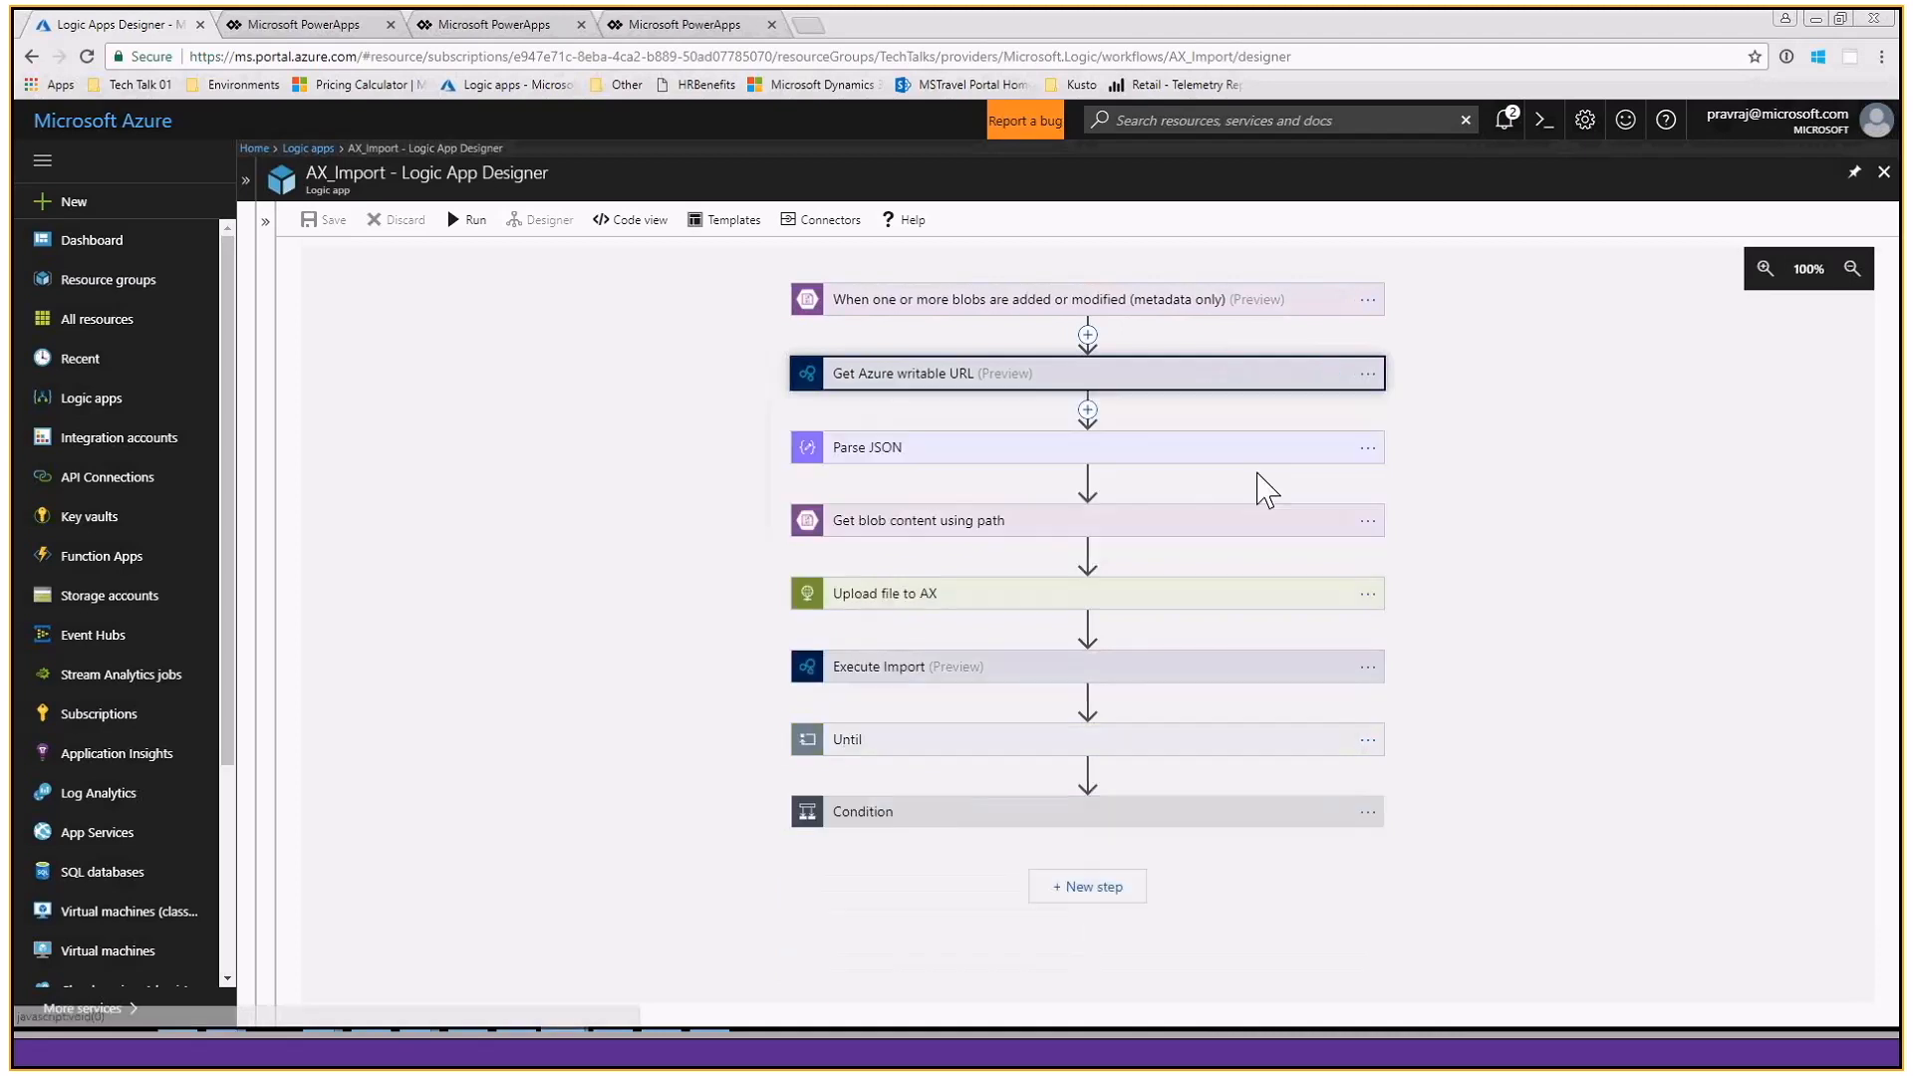
left_click(1311, 460)
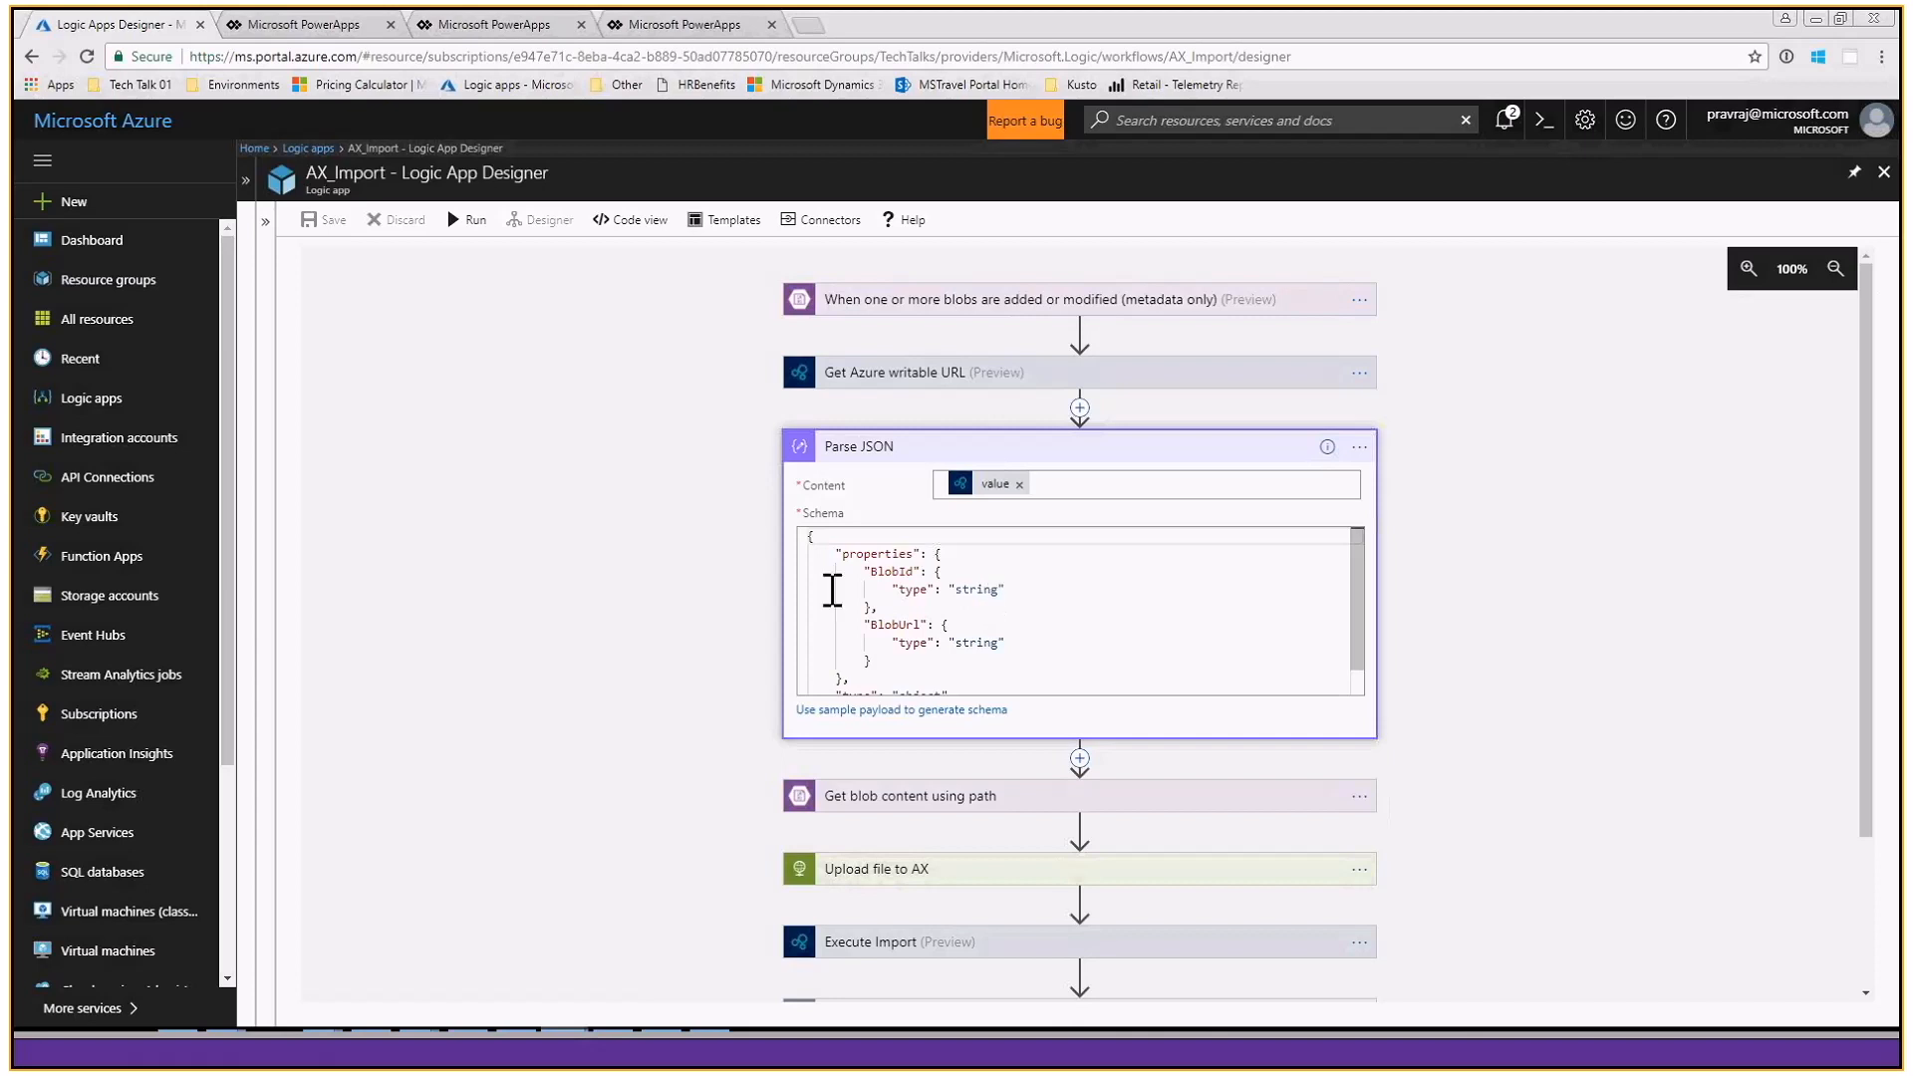
scroll(837, 585, "down", 3)
scroll(957, 508, "up", 1)
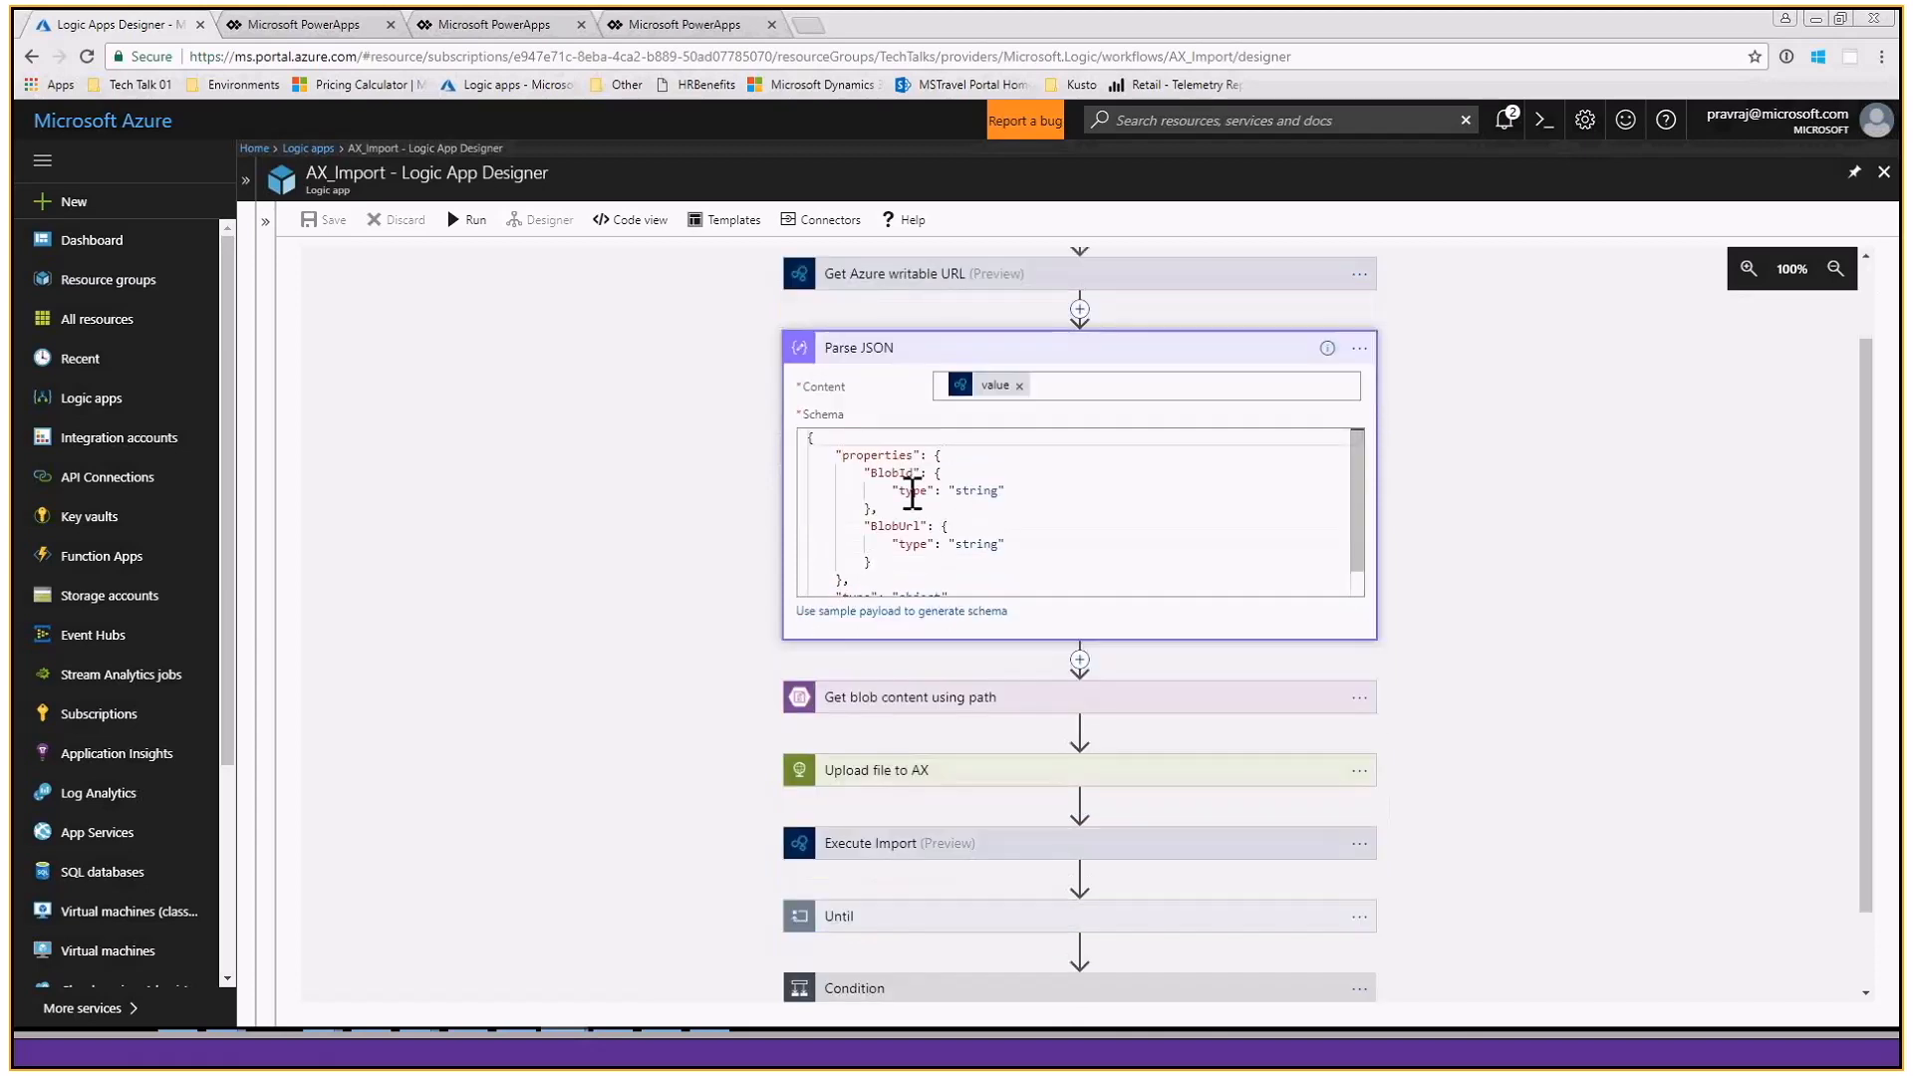
double_click(892, 474)
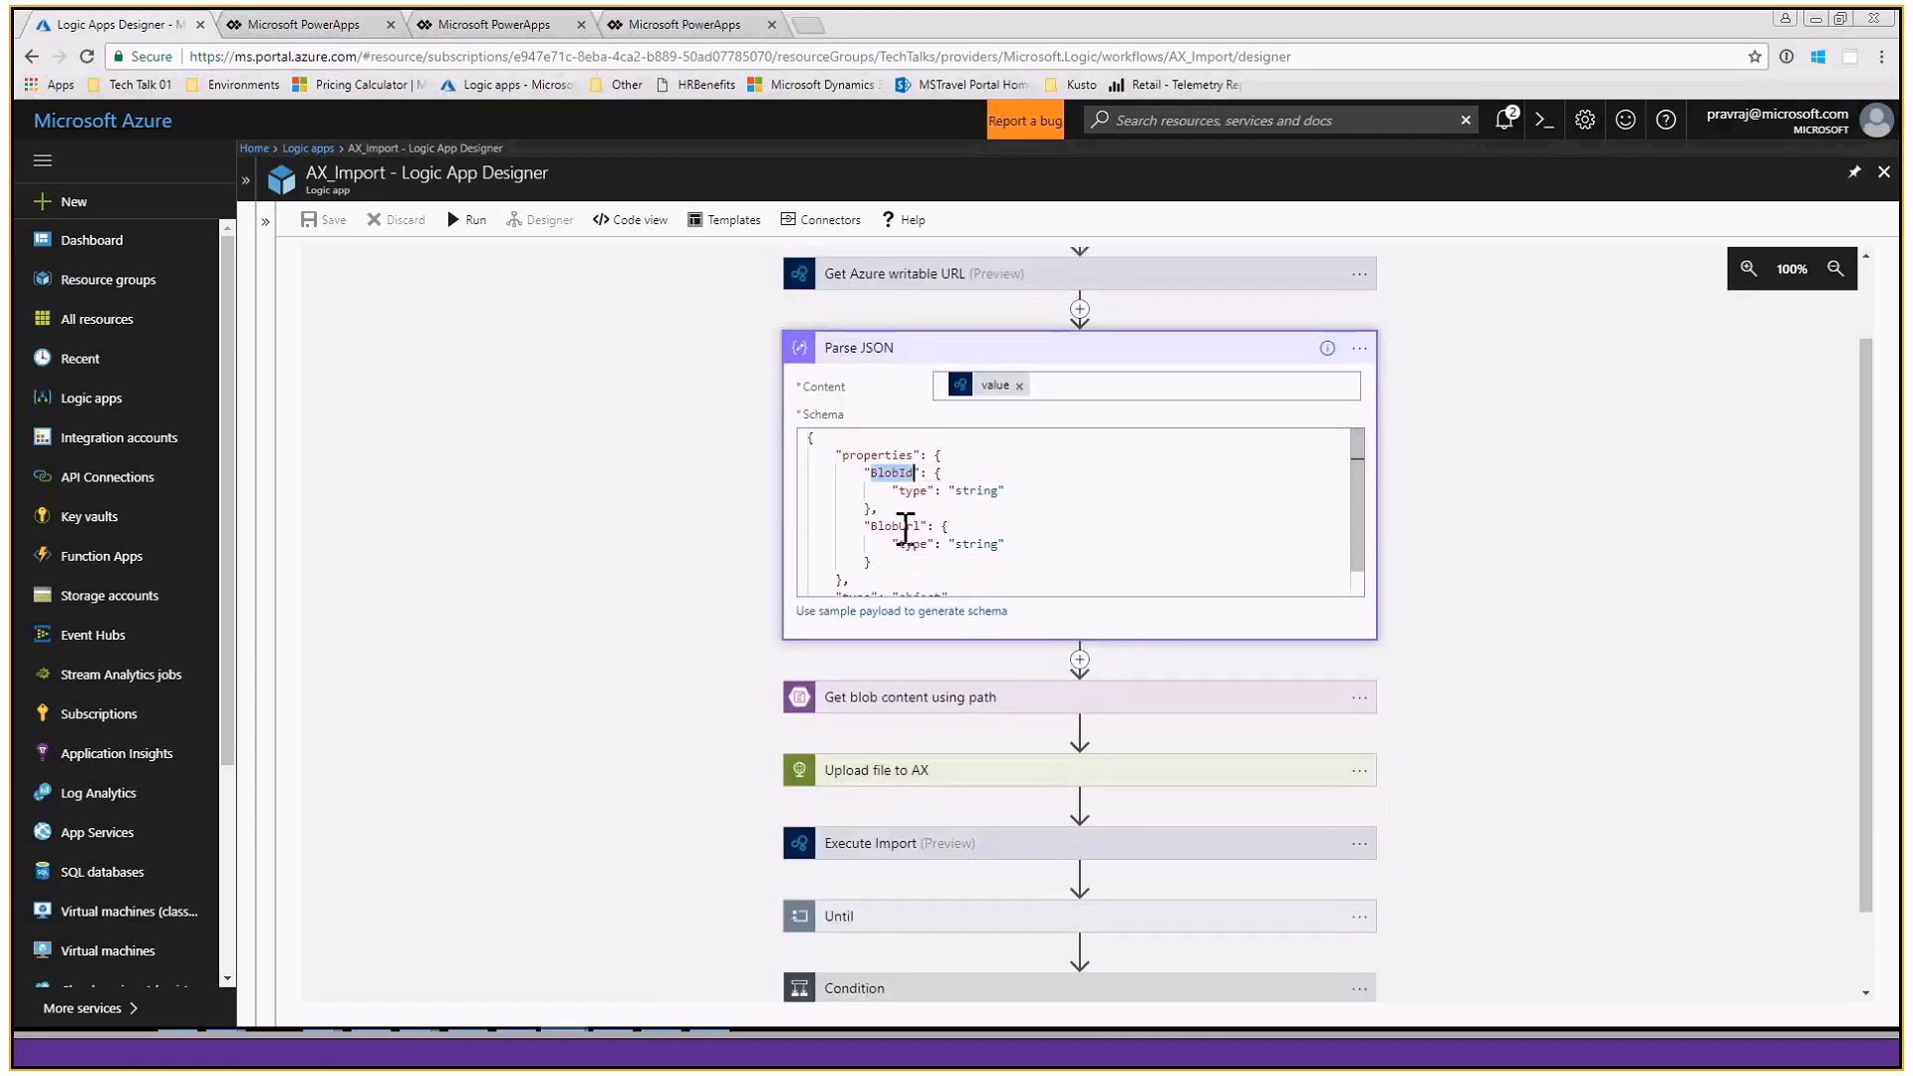
double_click(905, 529)
scroll(1345, 578, "down", 1)
- Examine the blob path of Get blob content using path and the request settings of Upload file to AX
left_click(907, 602)
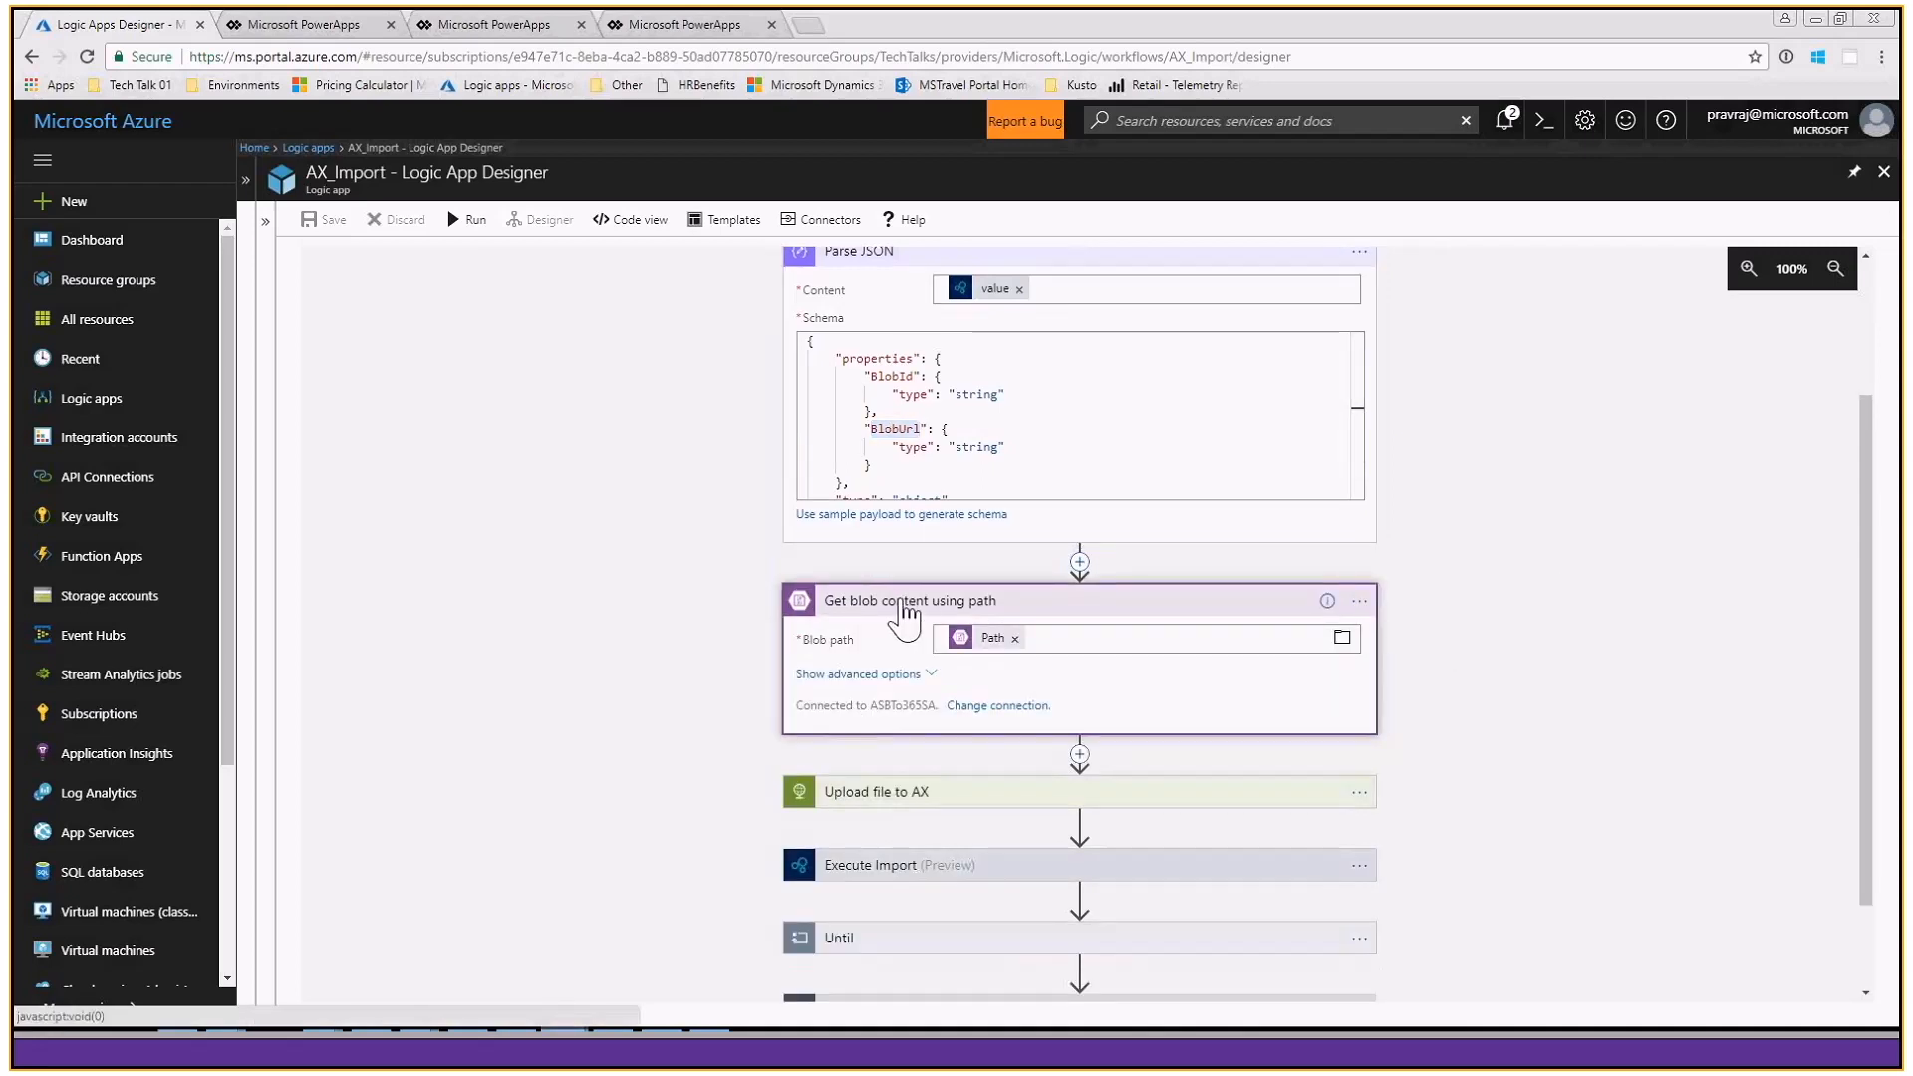
scroll(761, 688, "down", 1)
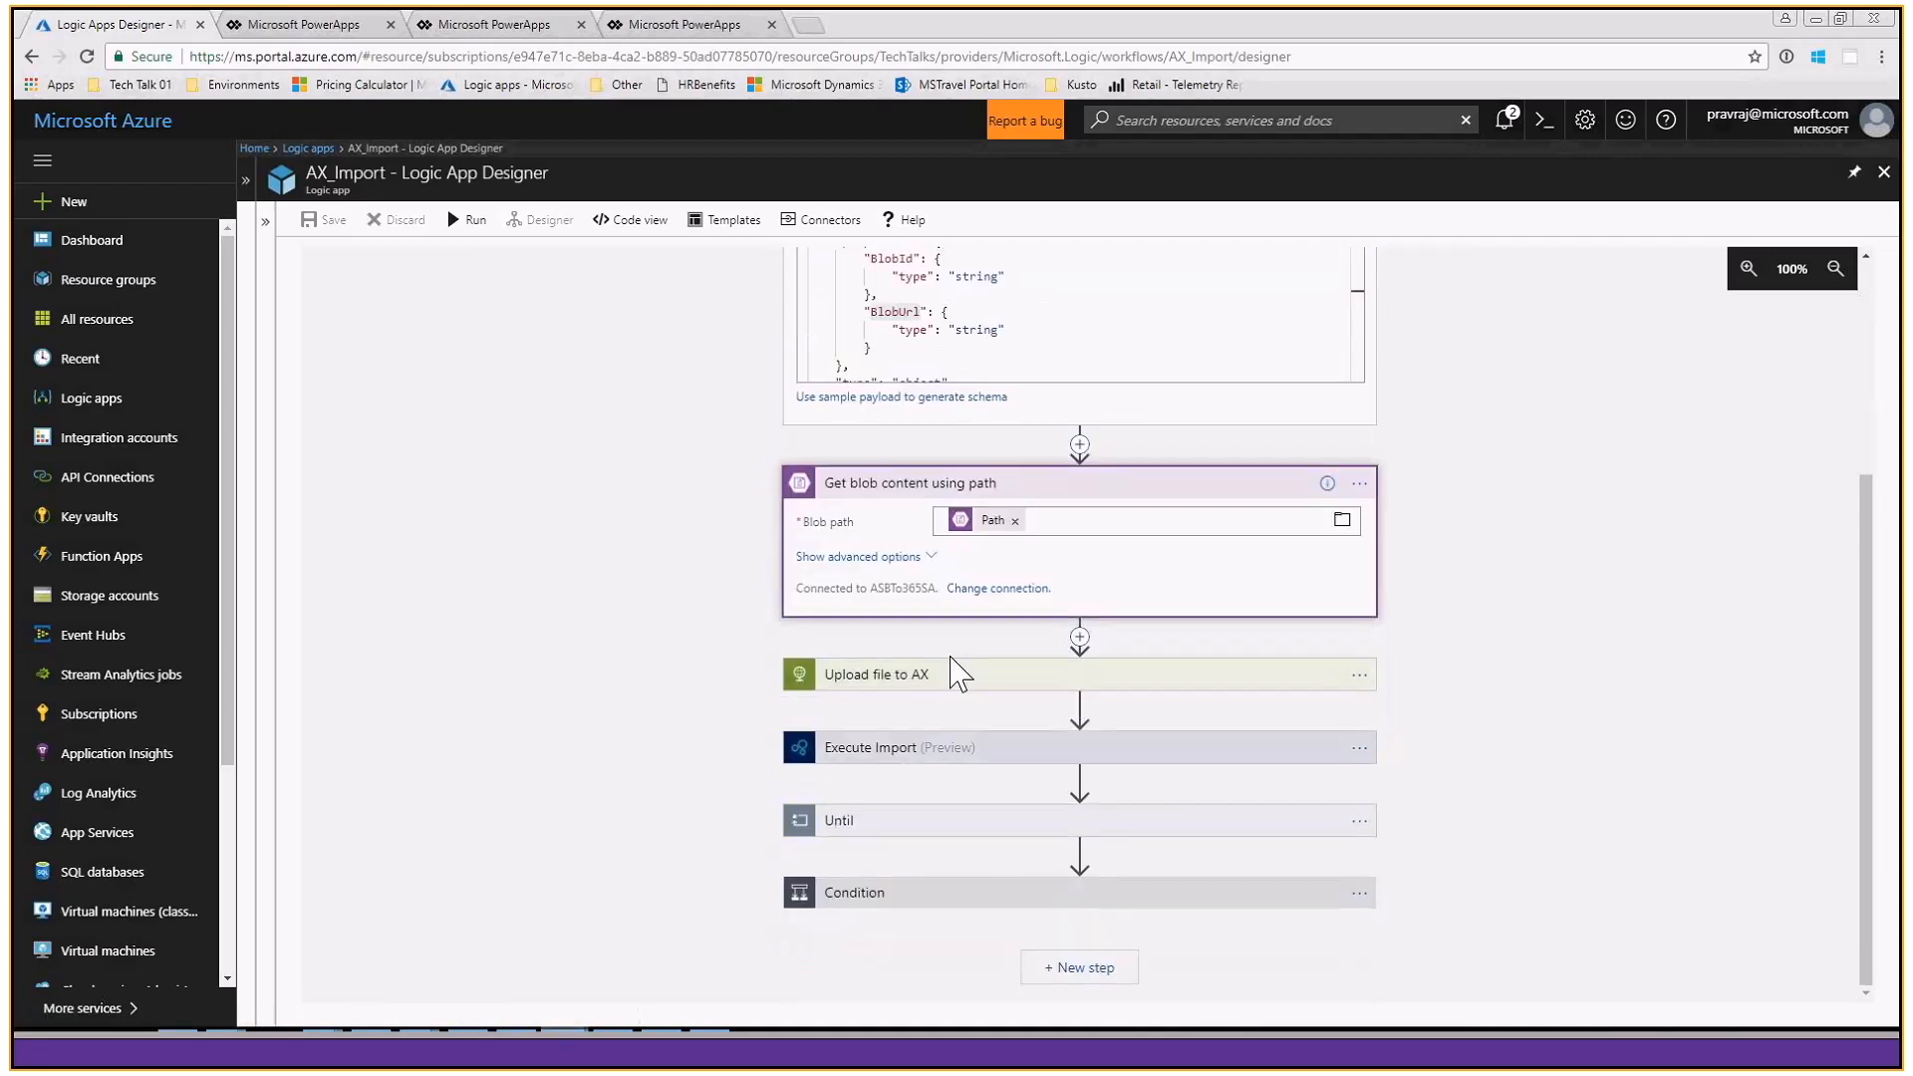
left_click(929, 678)
scroll(705, 717, "down", 3)
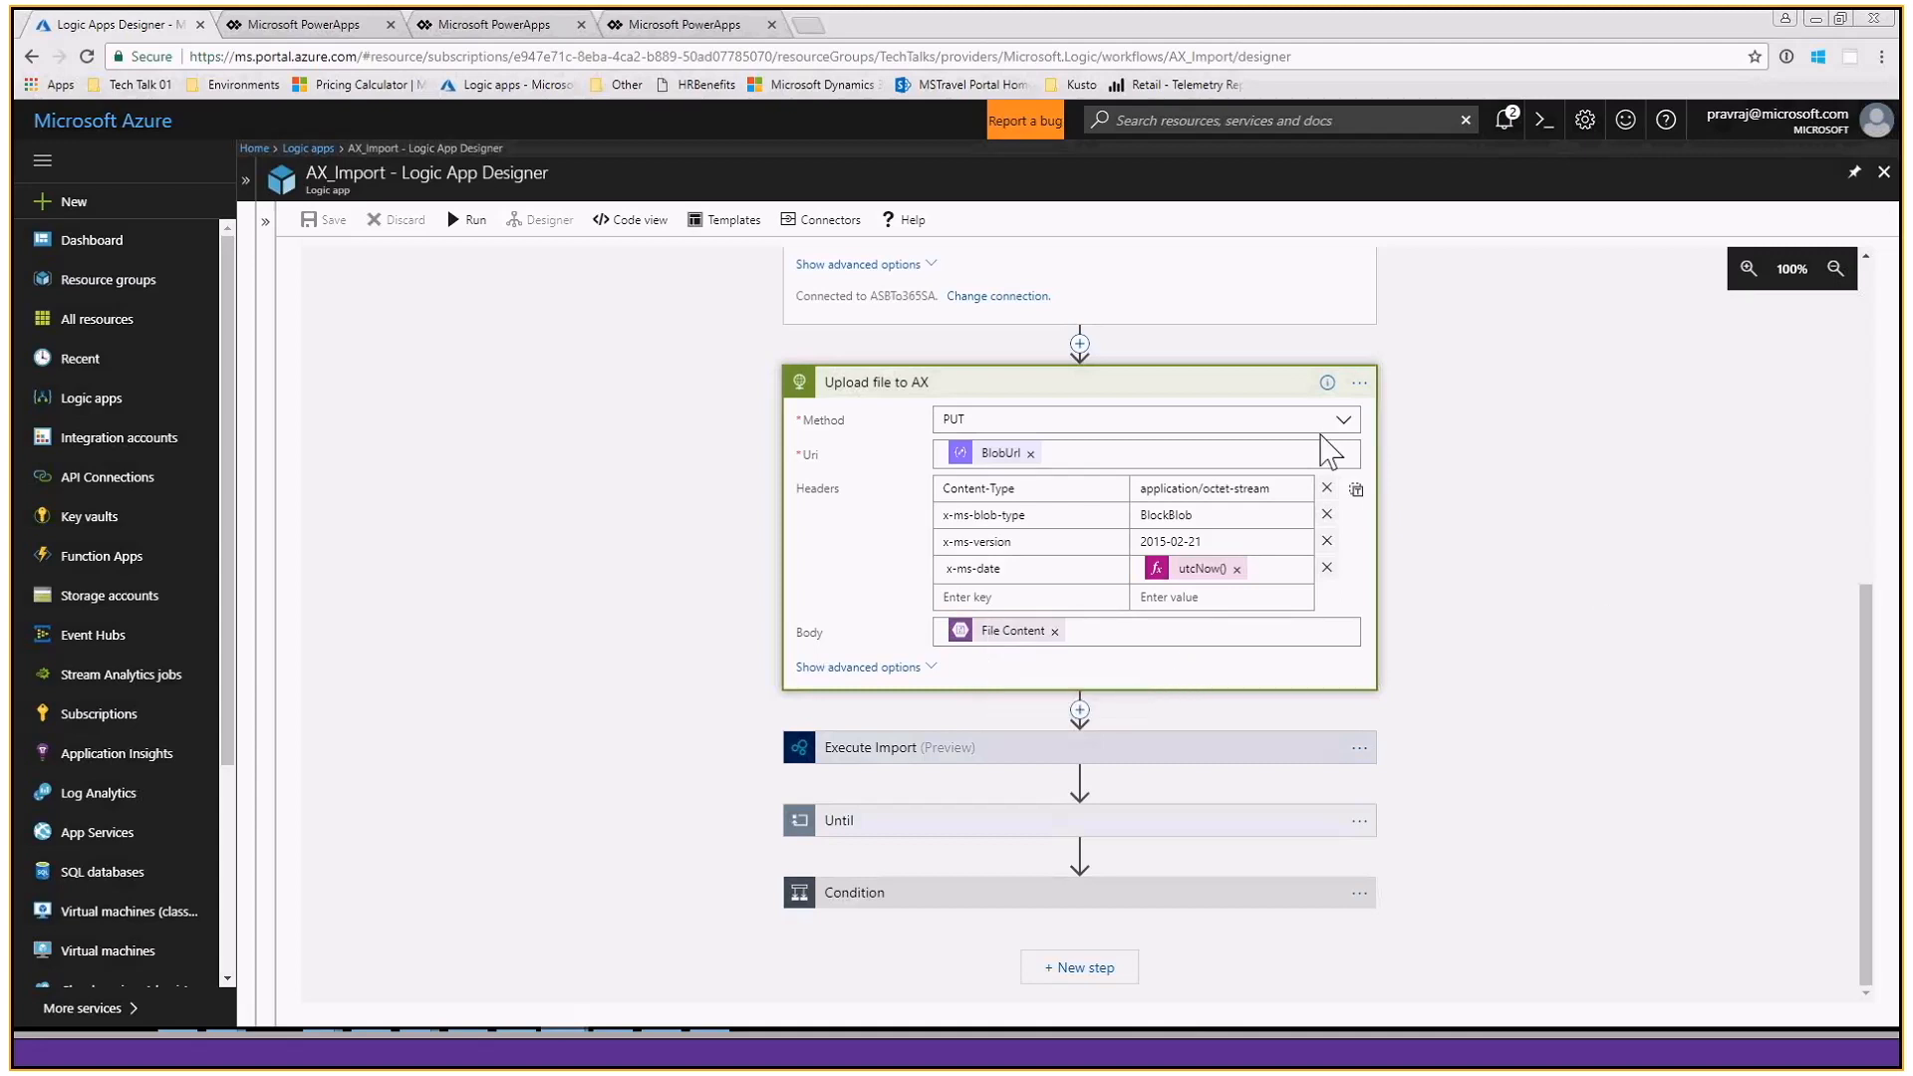
left_click(1156, 391)
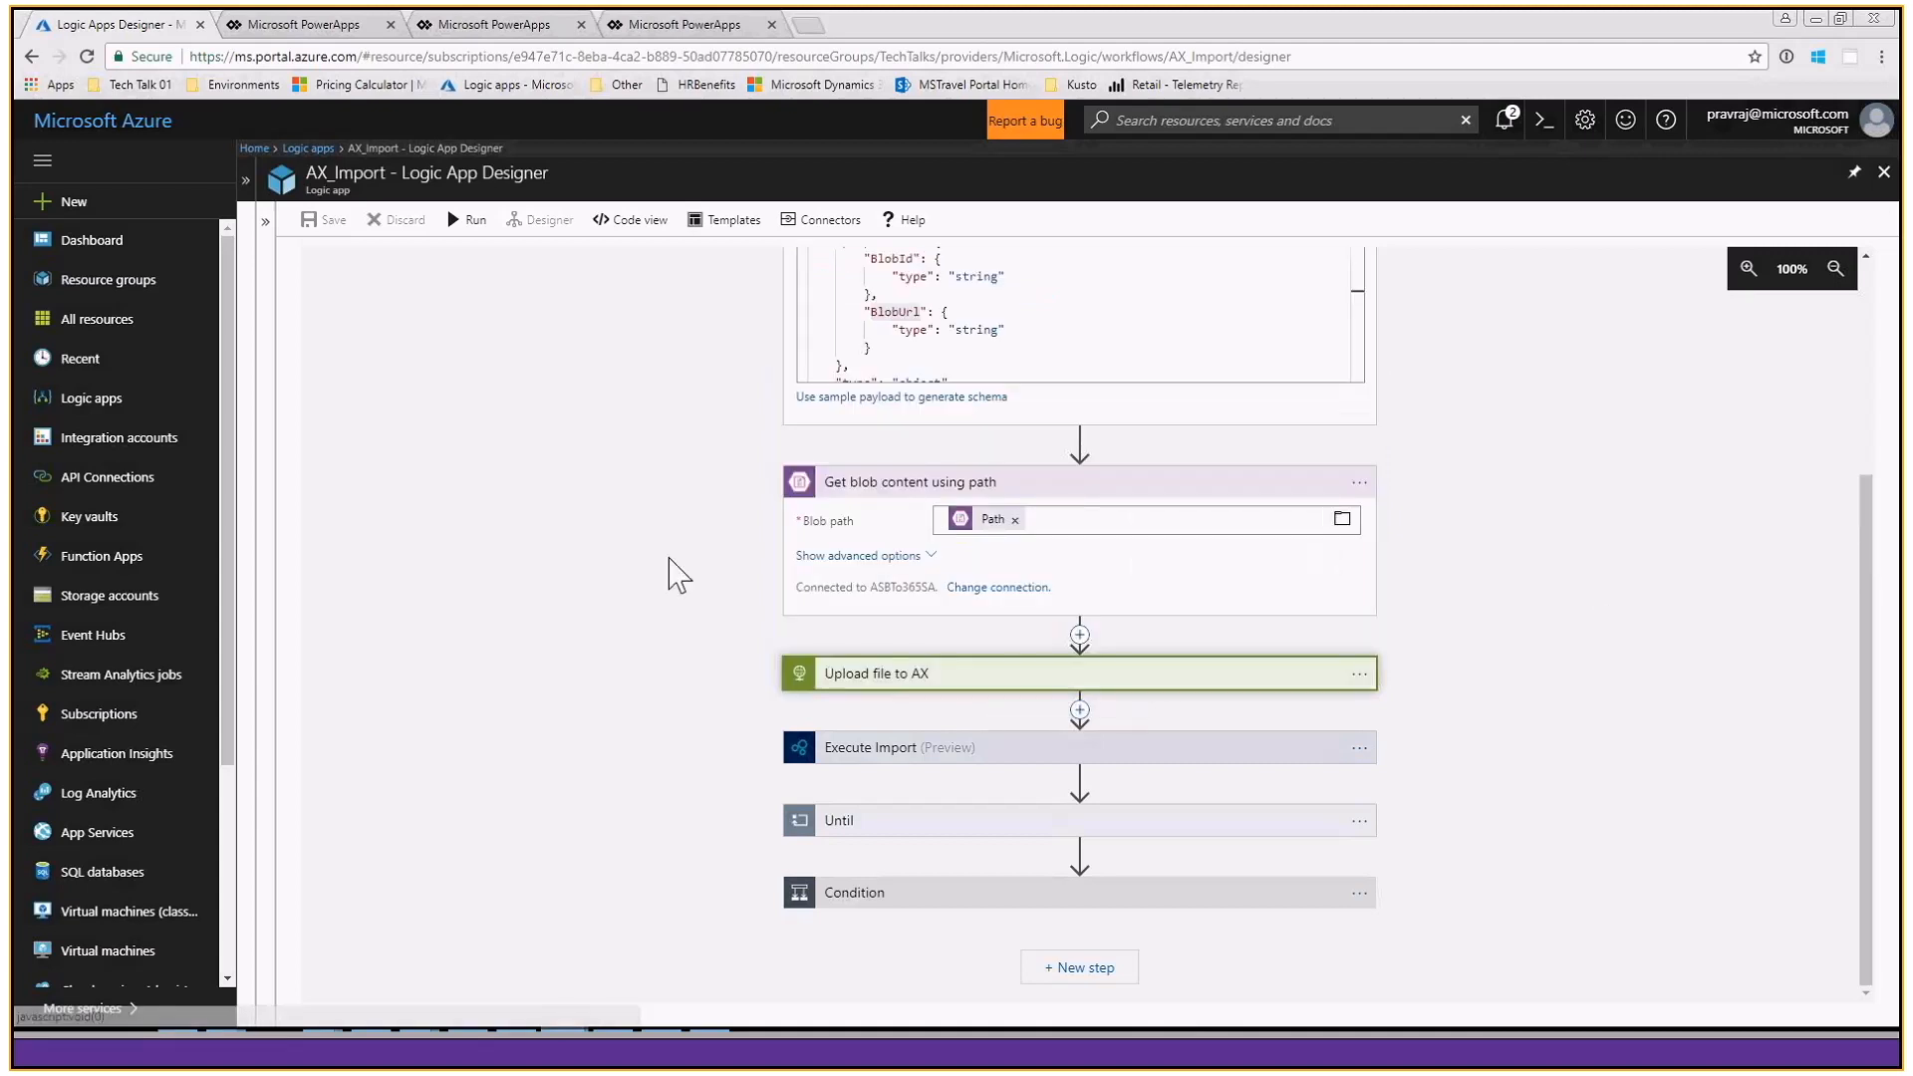
- Examine the Execute Import settings, including the ImportFromPackage action, definitionGroupId, executionId and legalEntityId
left_click(907, 755)
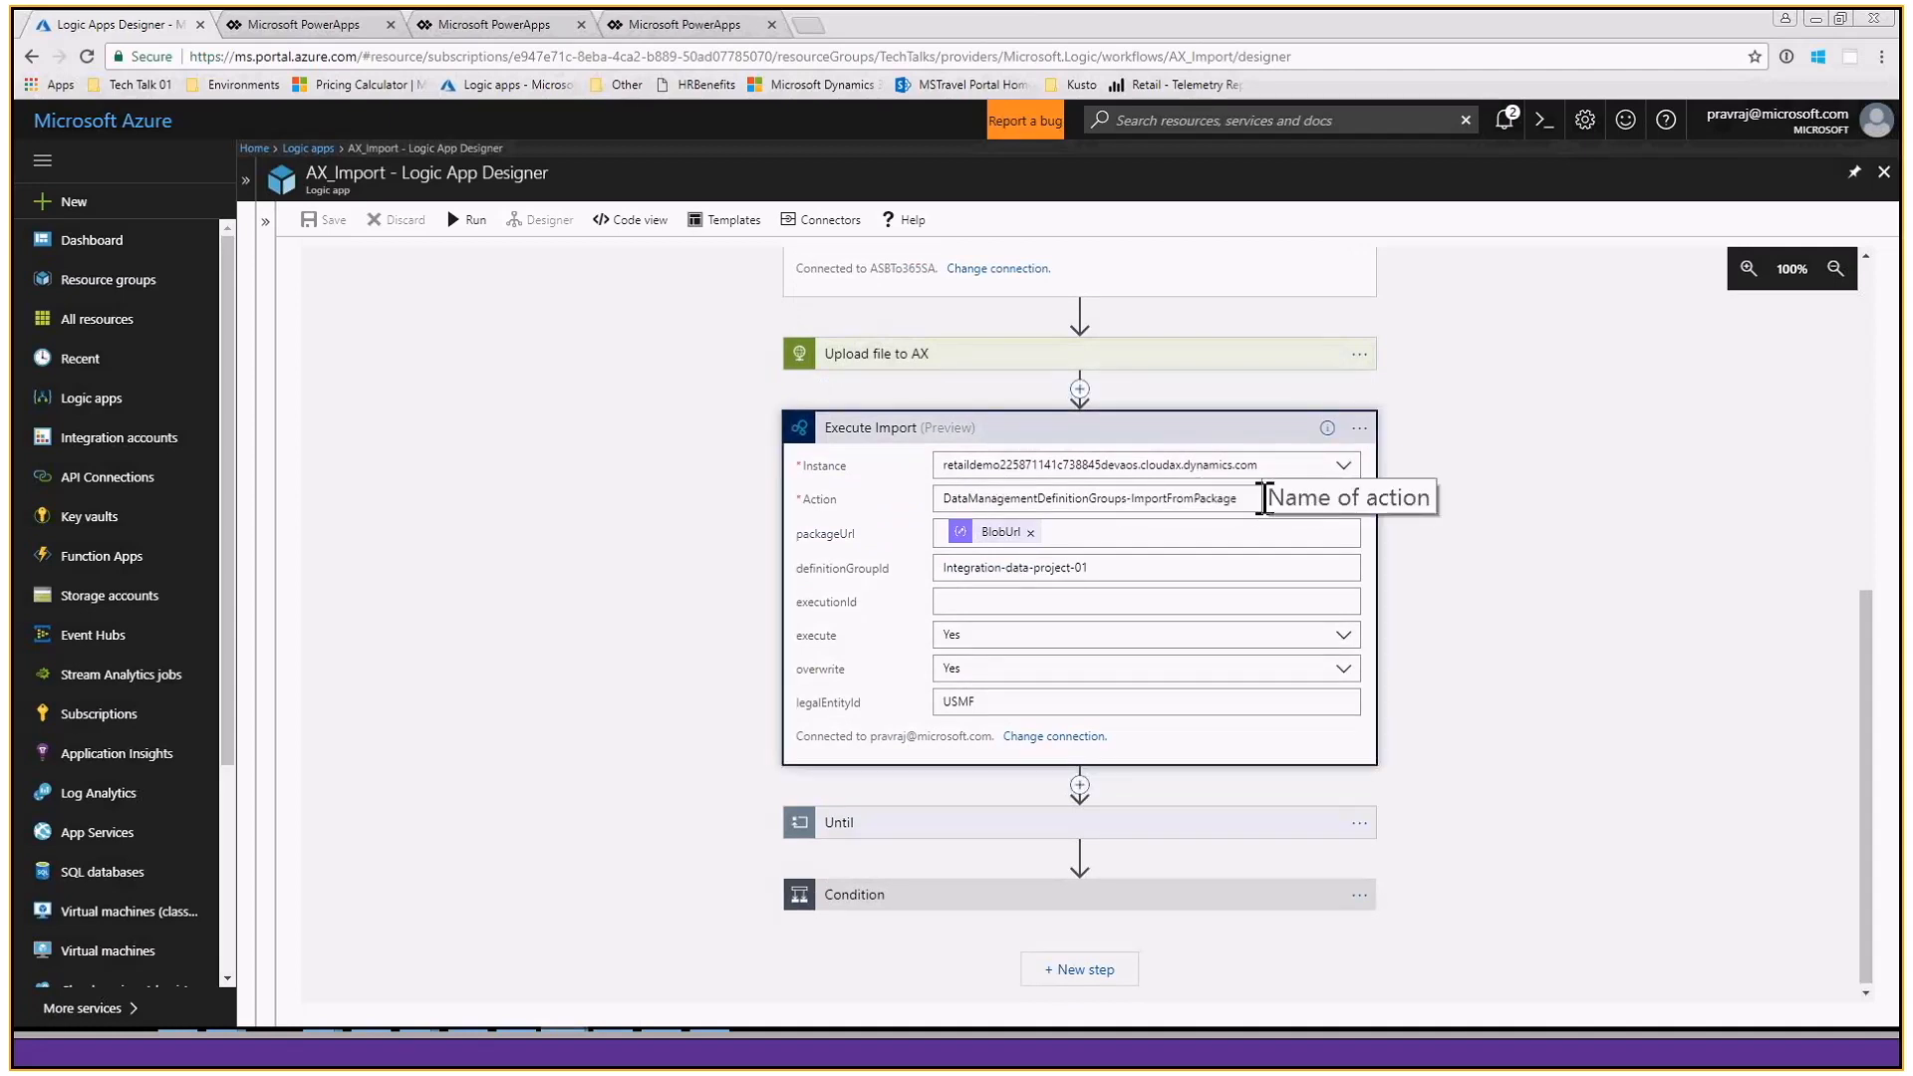
left_click(1264, 499)
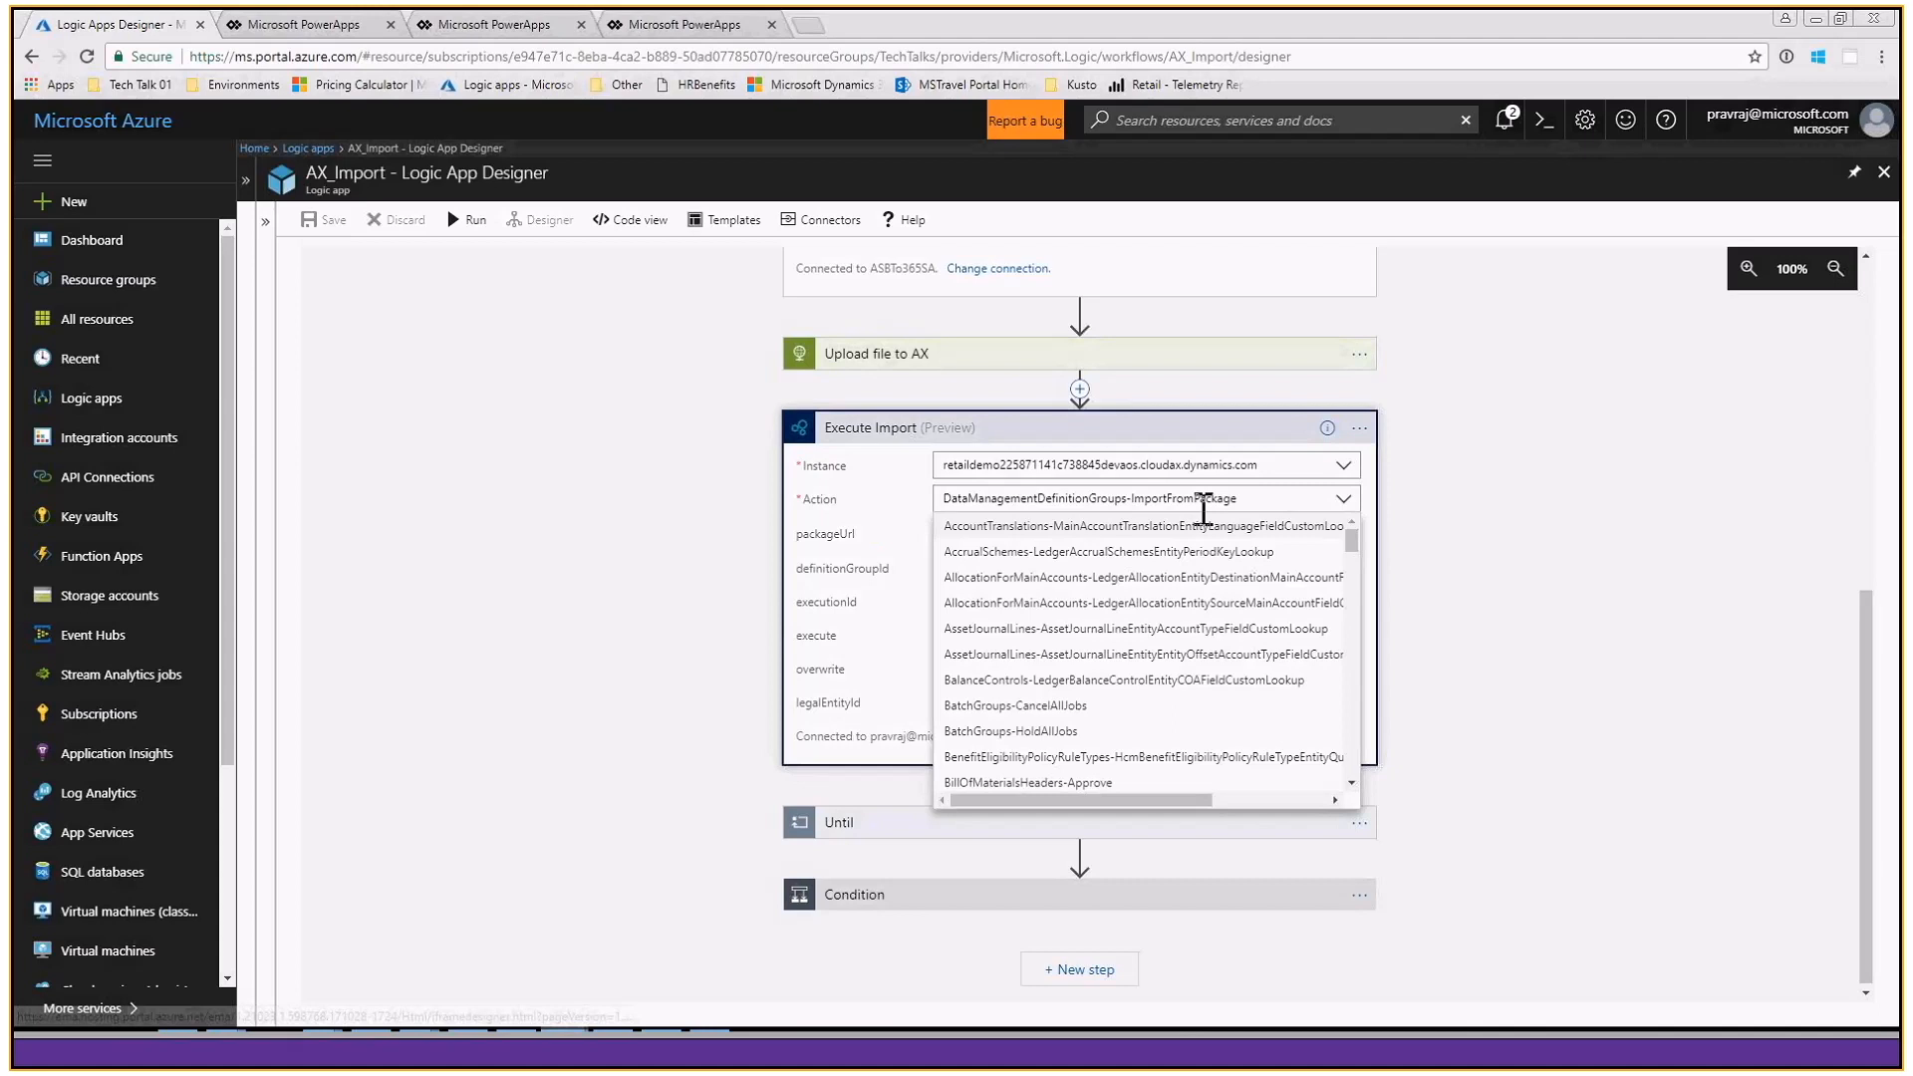
left_click(897, 571)
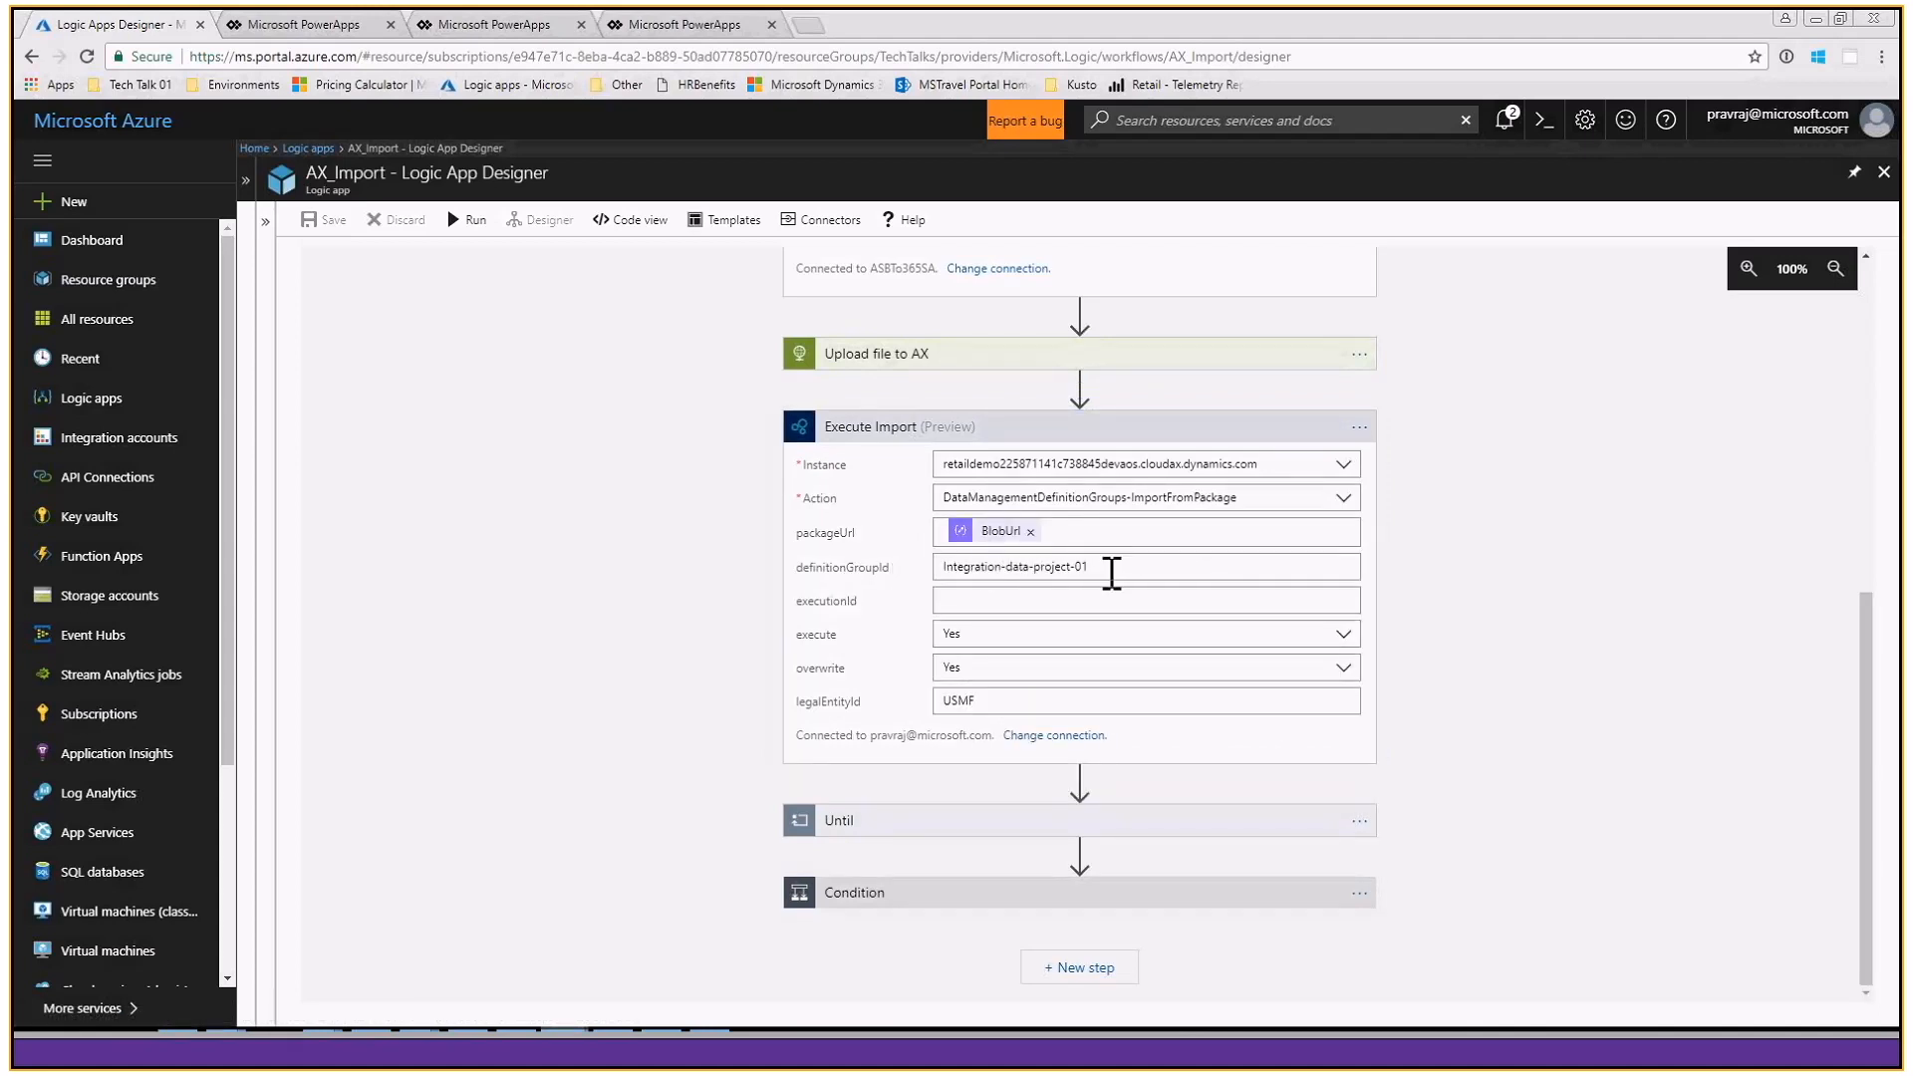
left_click(964, 600)
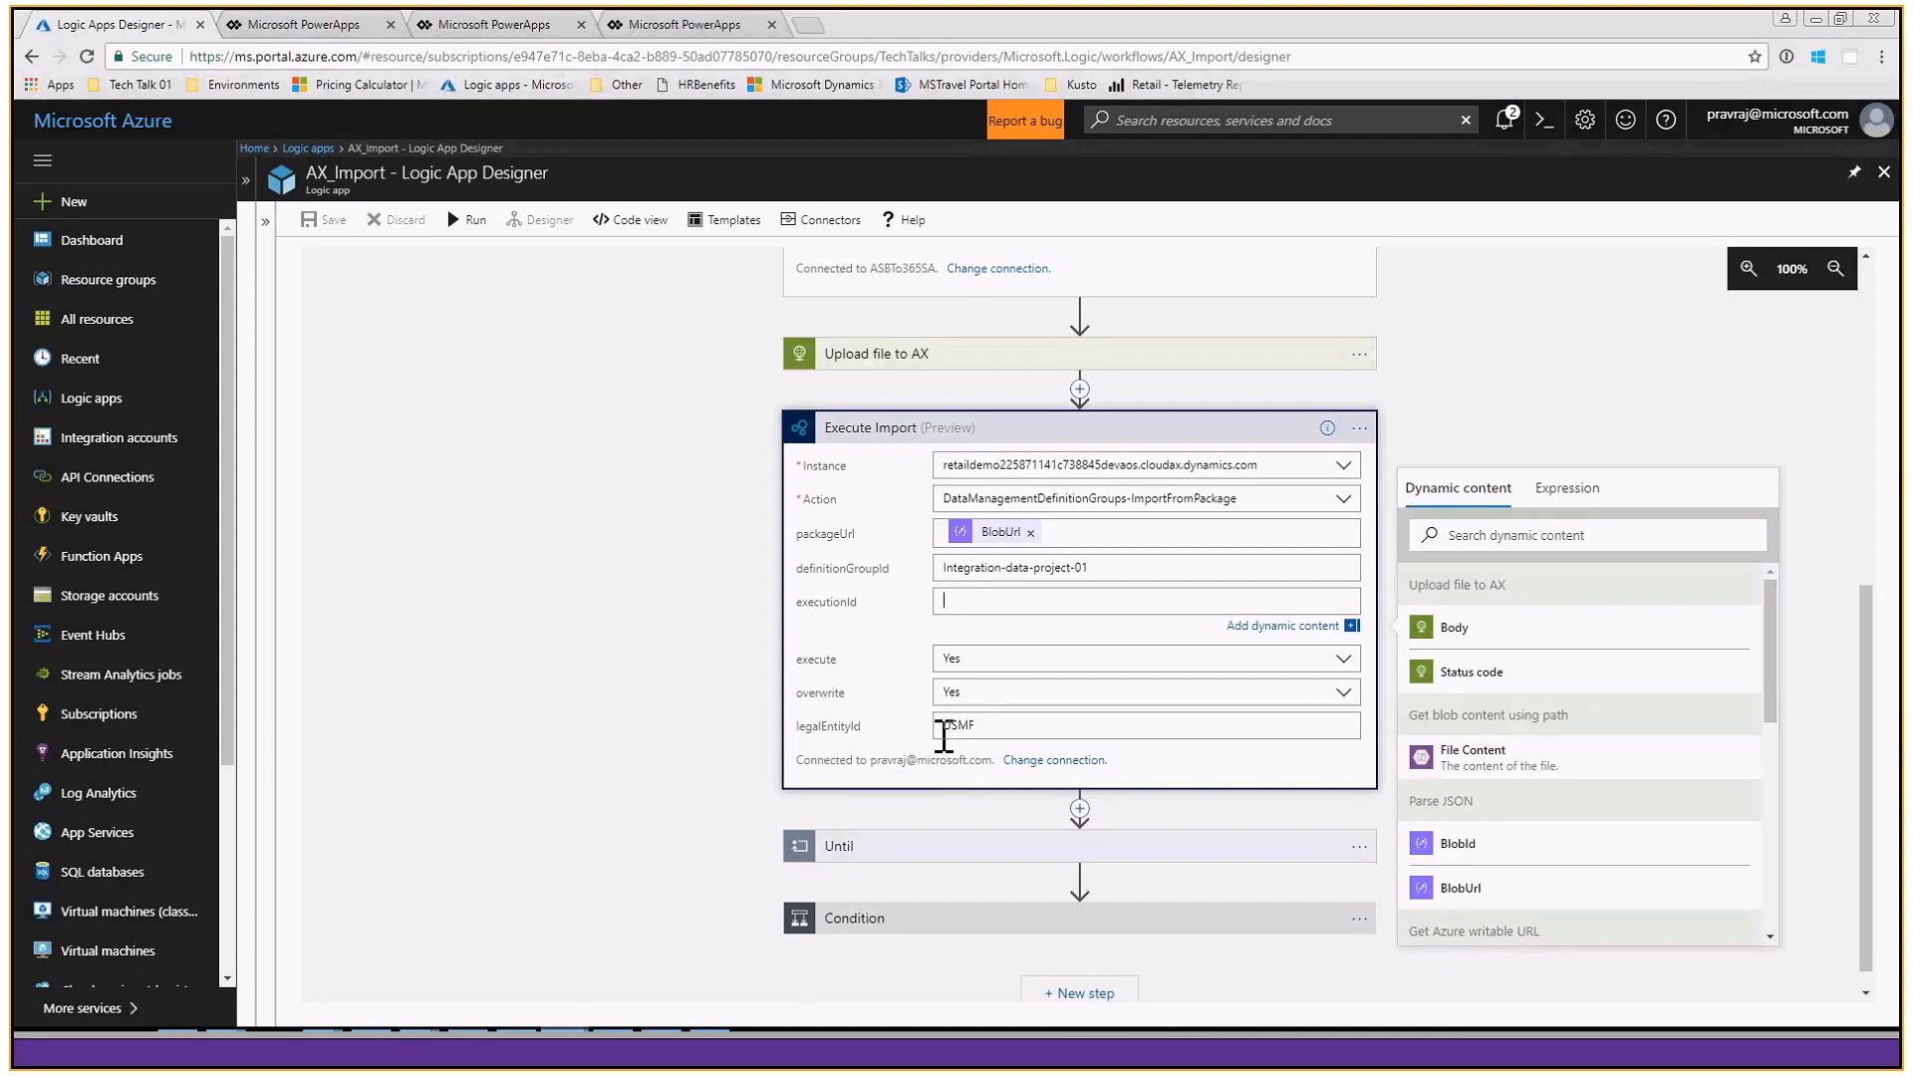
left_click(977, 728)
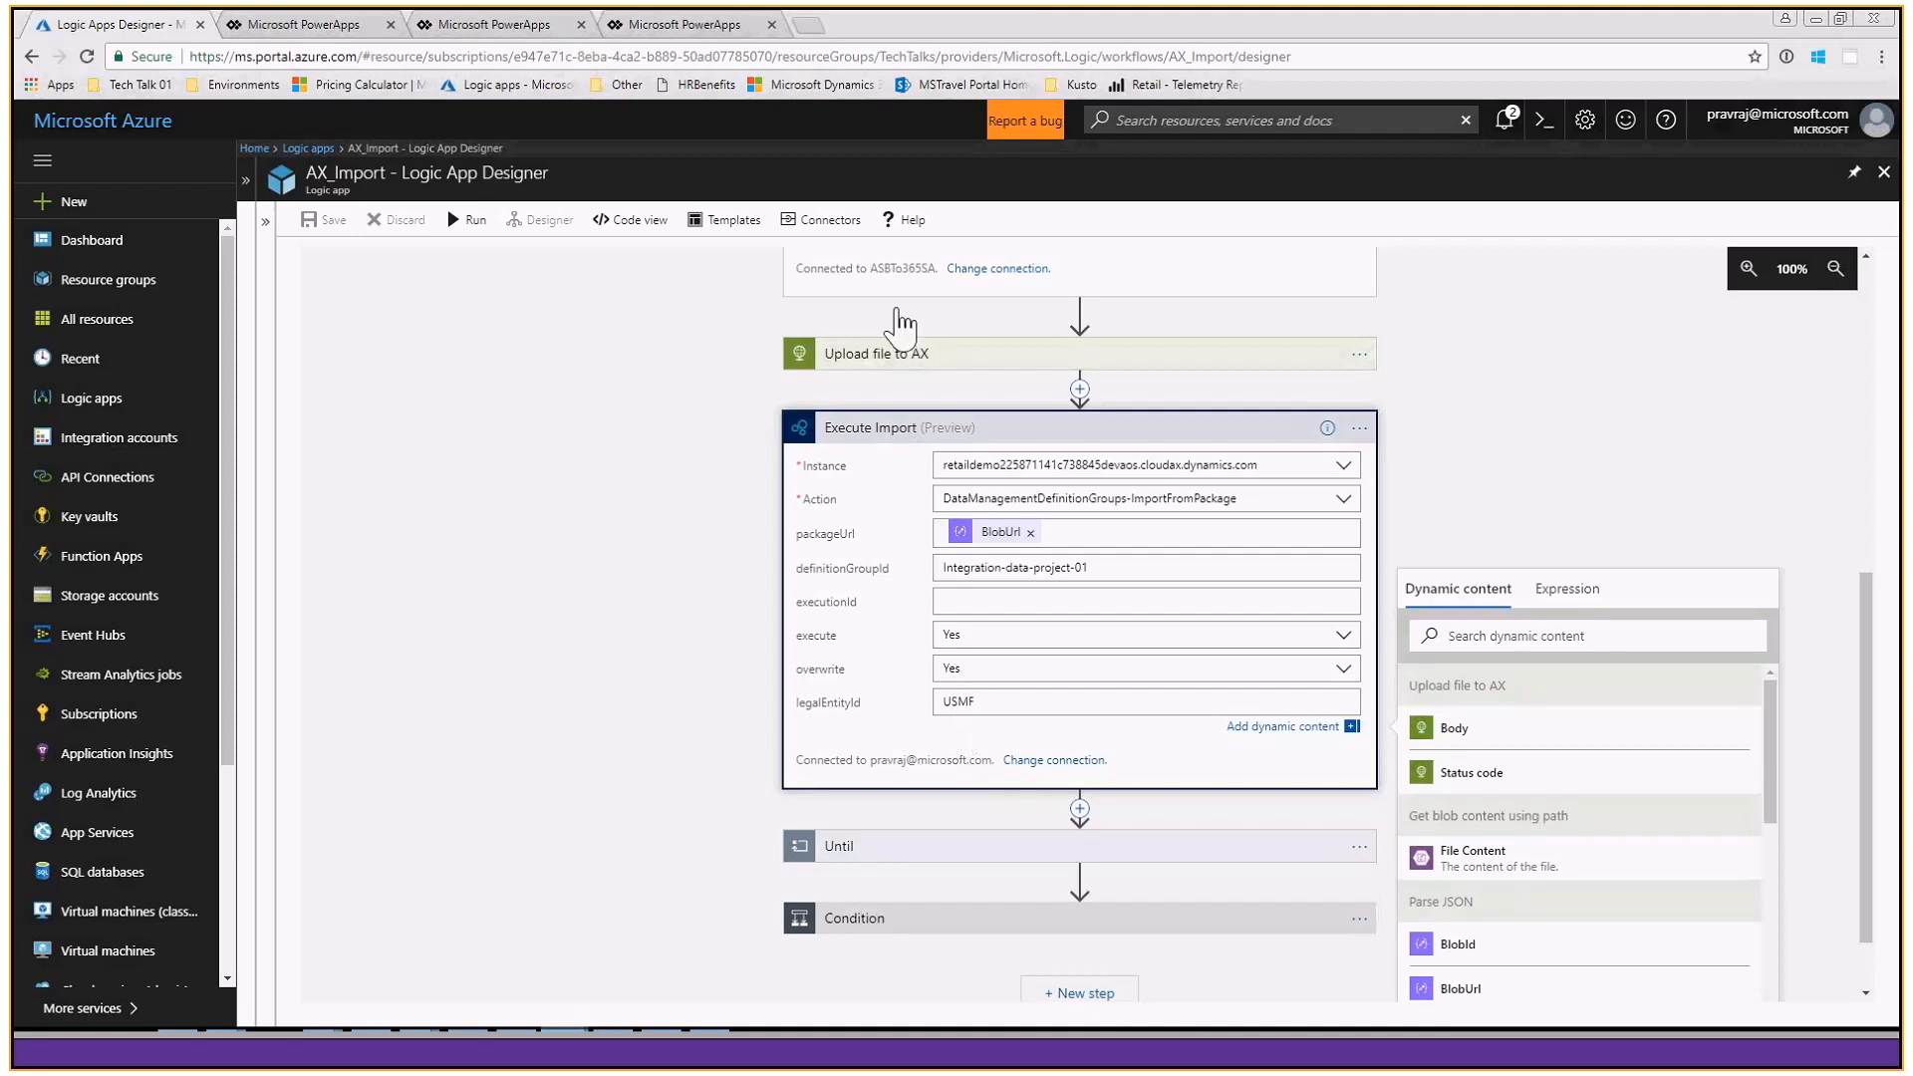
- Examine the Until loop with its Check Import Status action, and the Condition with its email branches
left_click(896, 435)
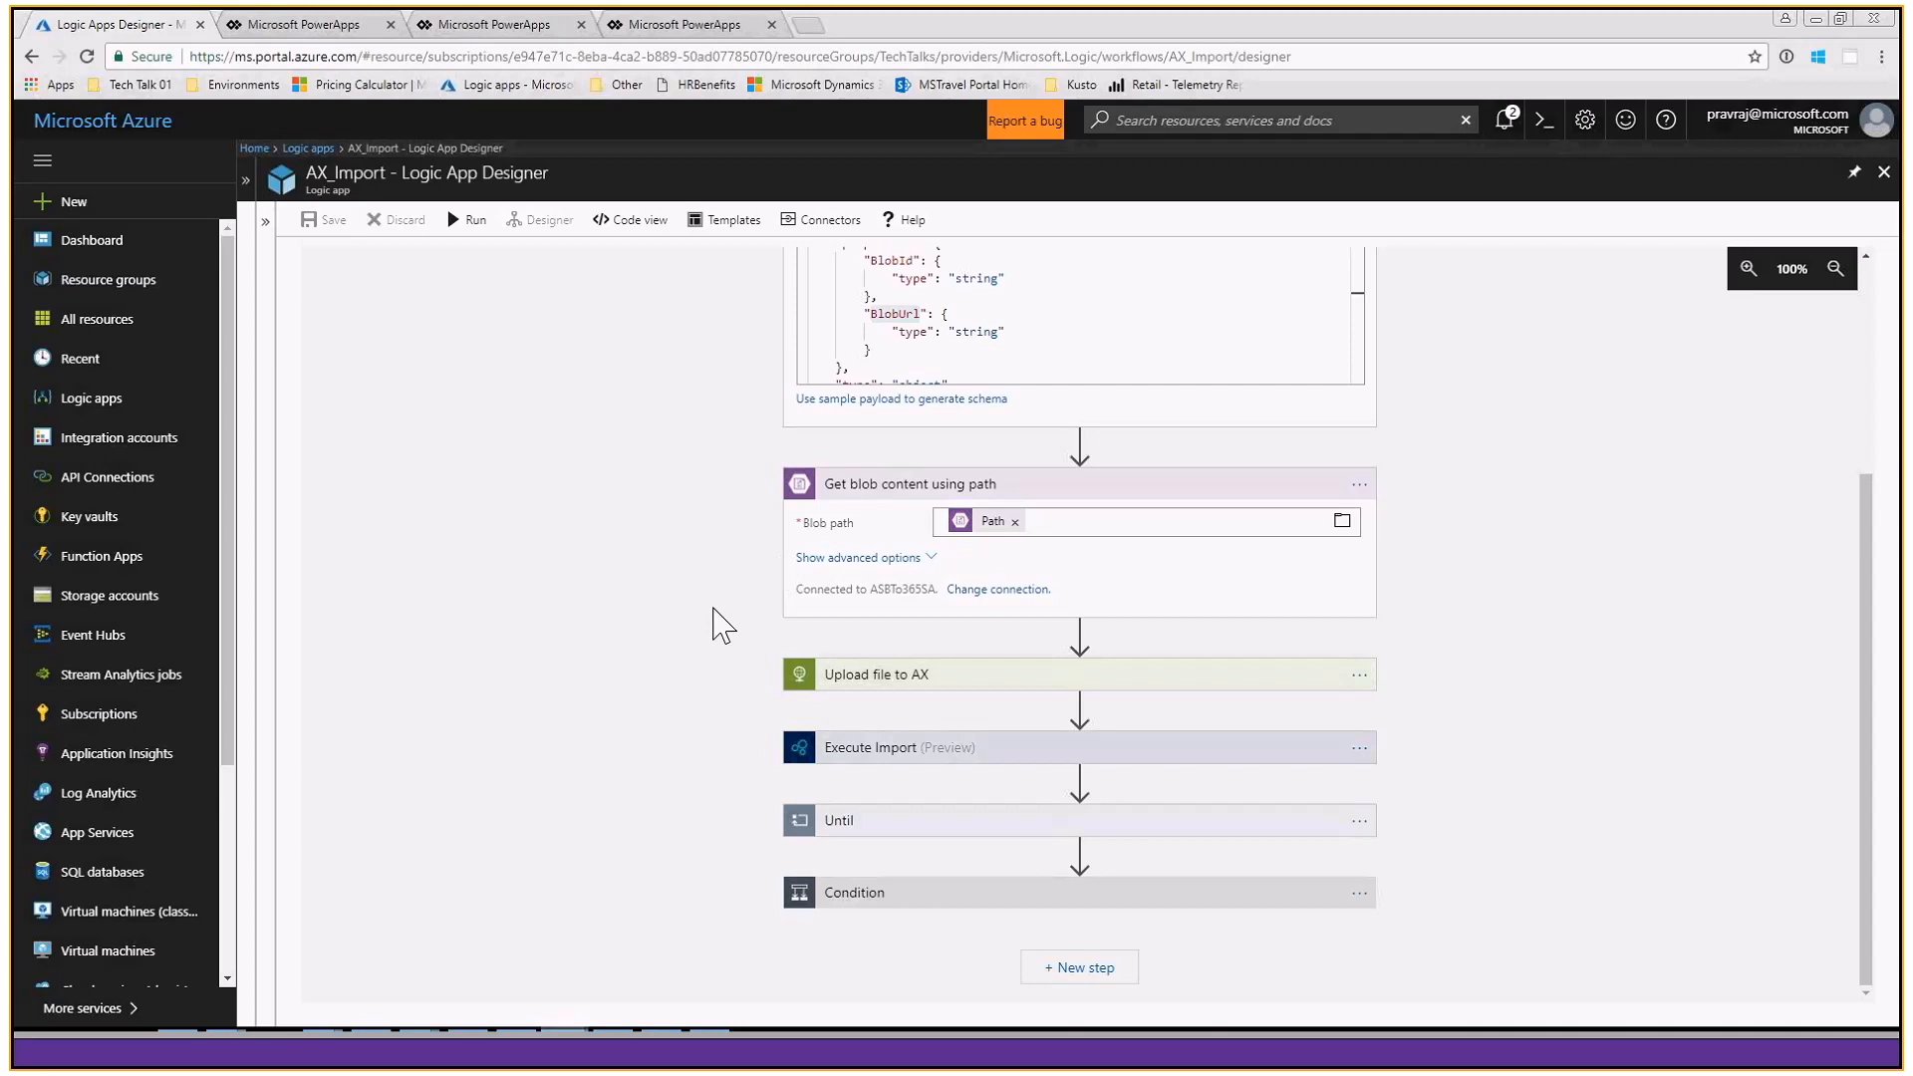
left_click(890, 823)
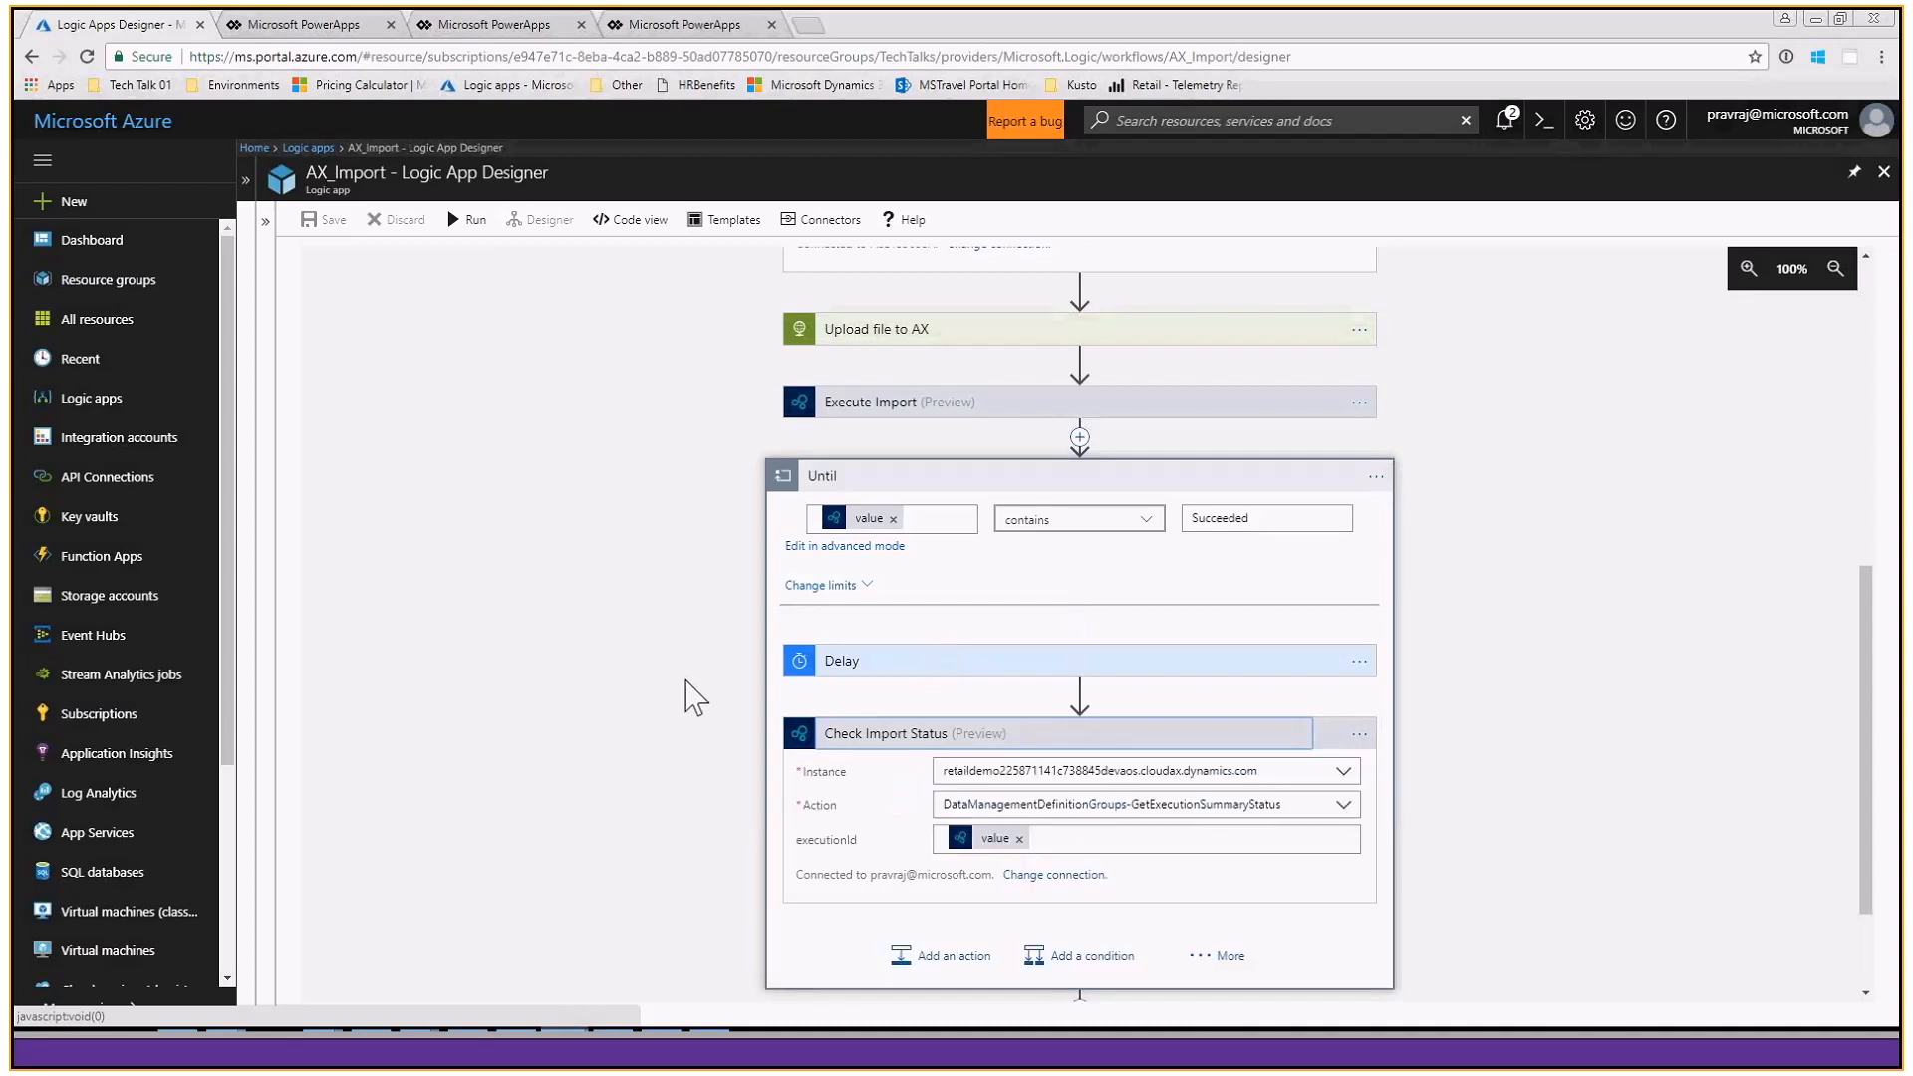
scroll(1152, 821, "down", 3)
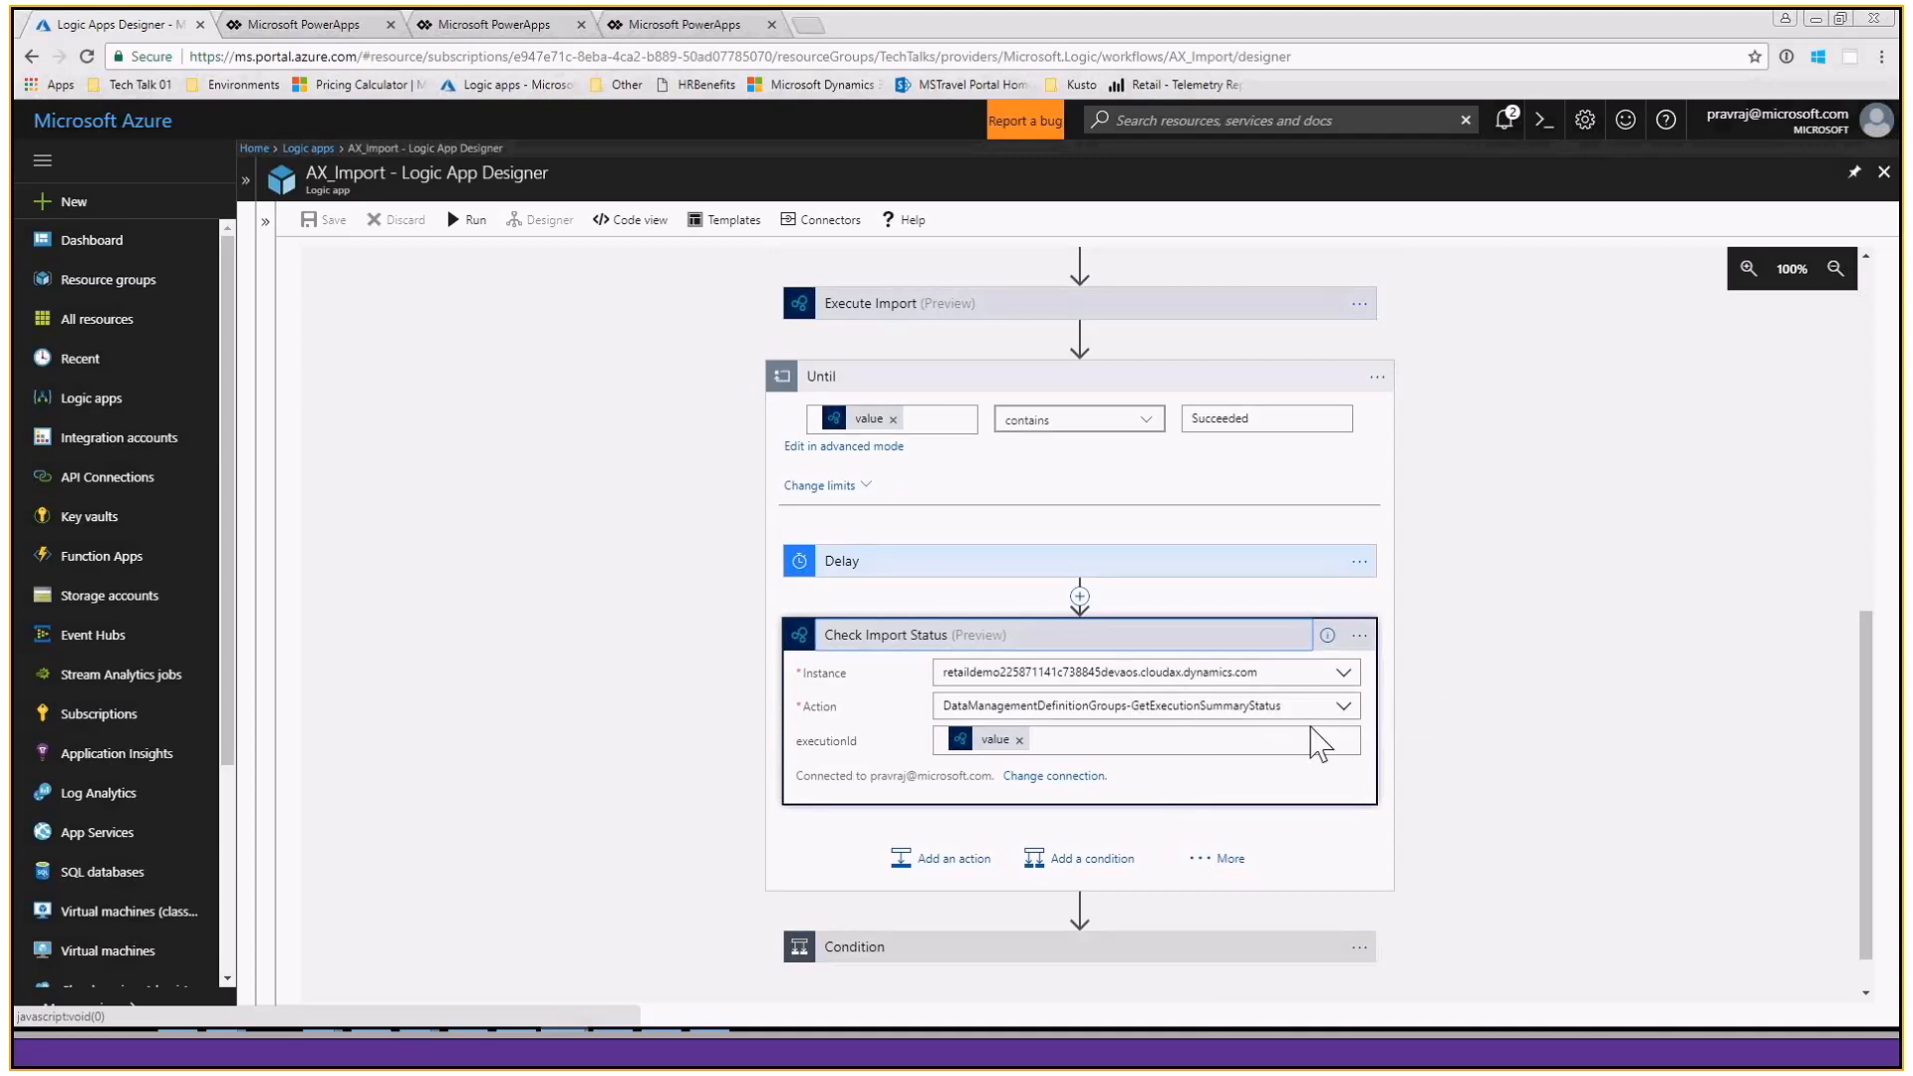
left_click(1229, 954)
scroll(1484, 709, "down", 4)
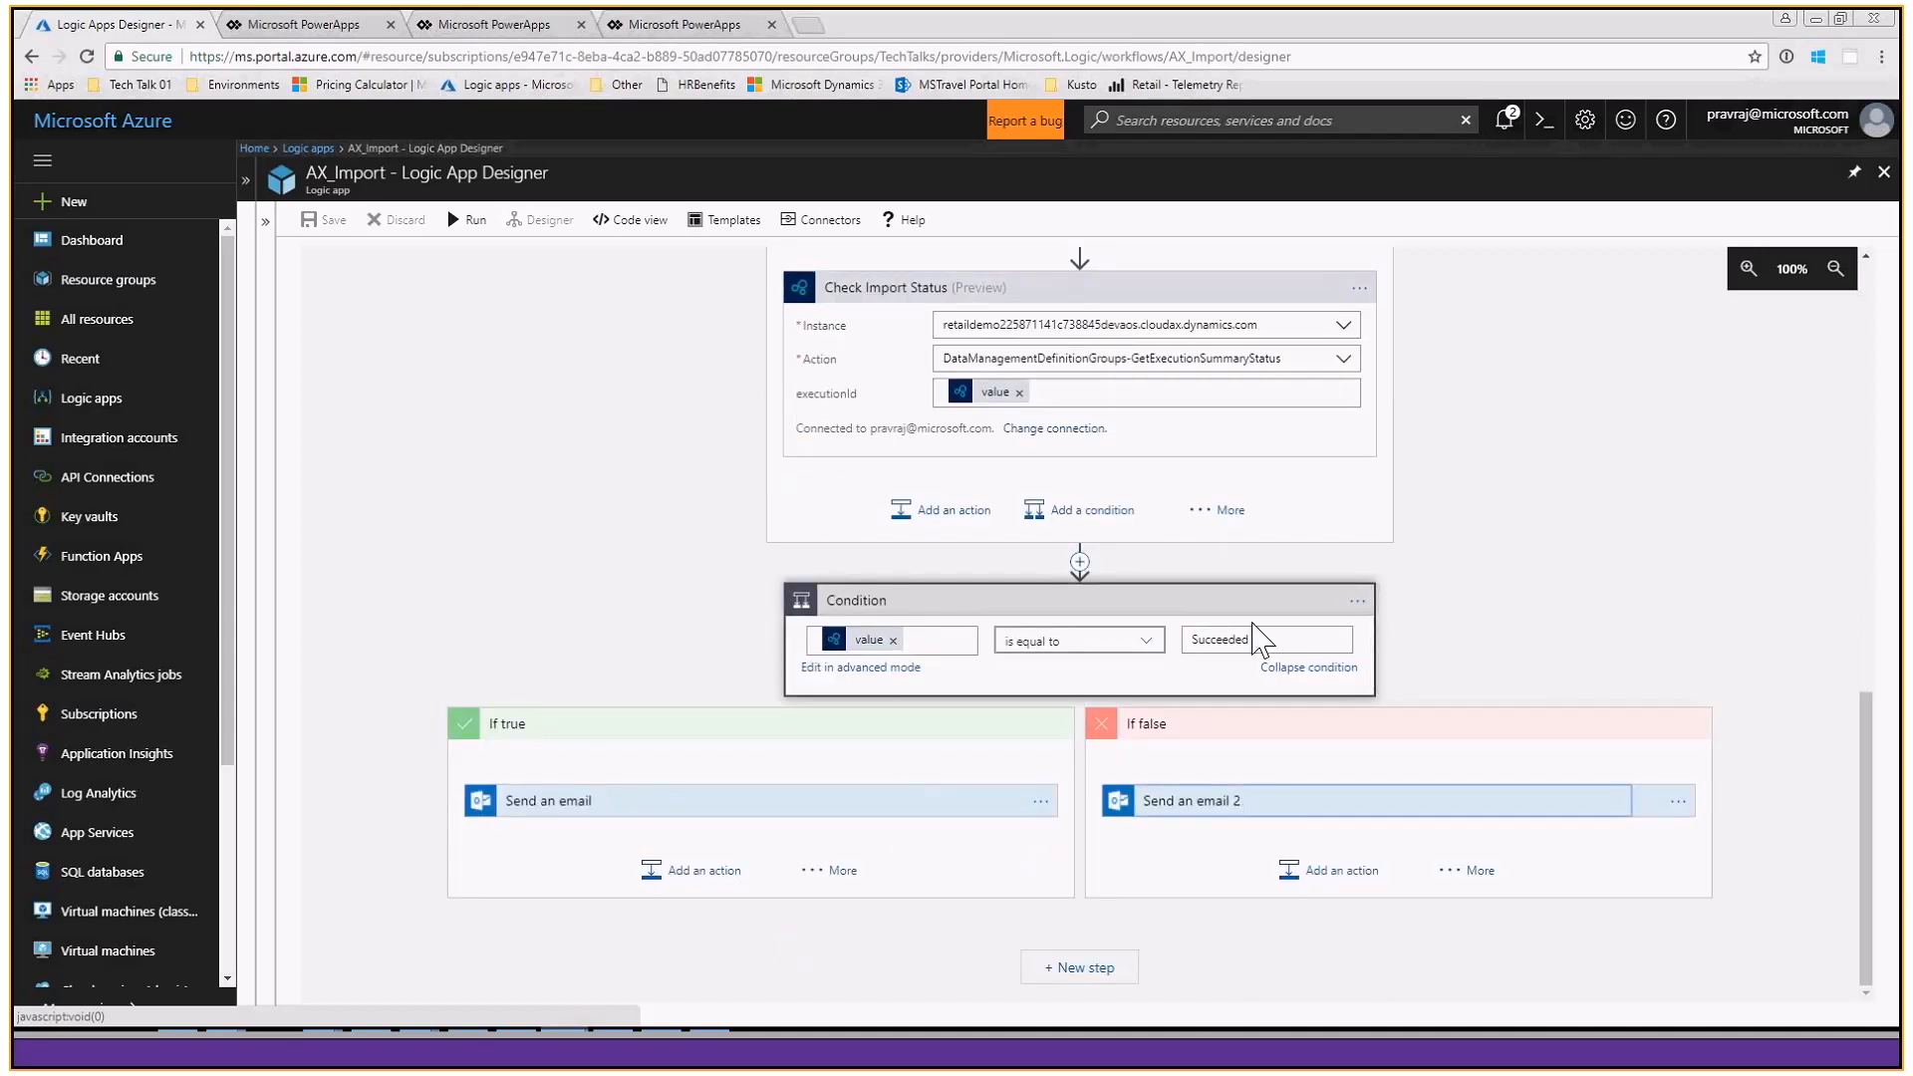
scroll(1457, 612, "up", 10)
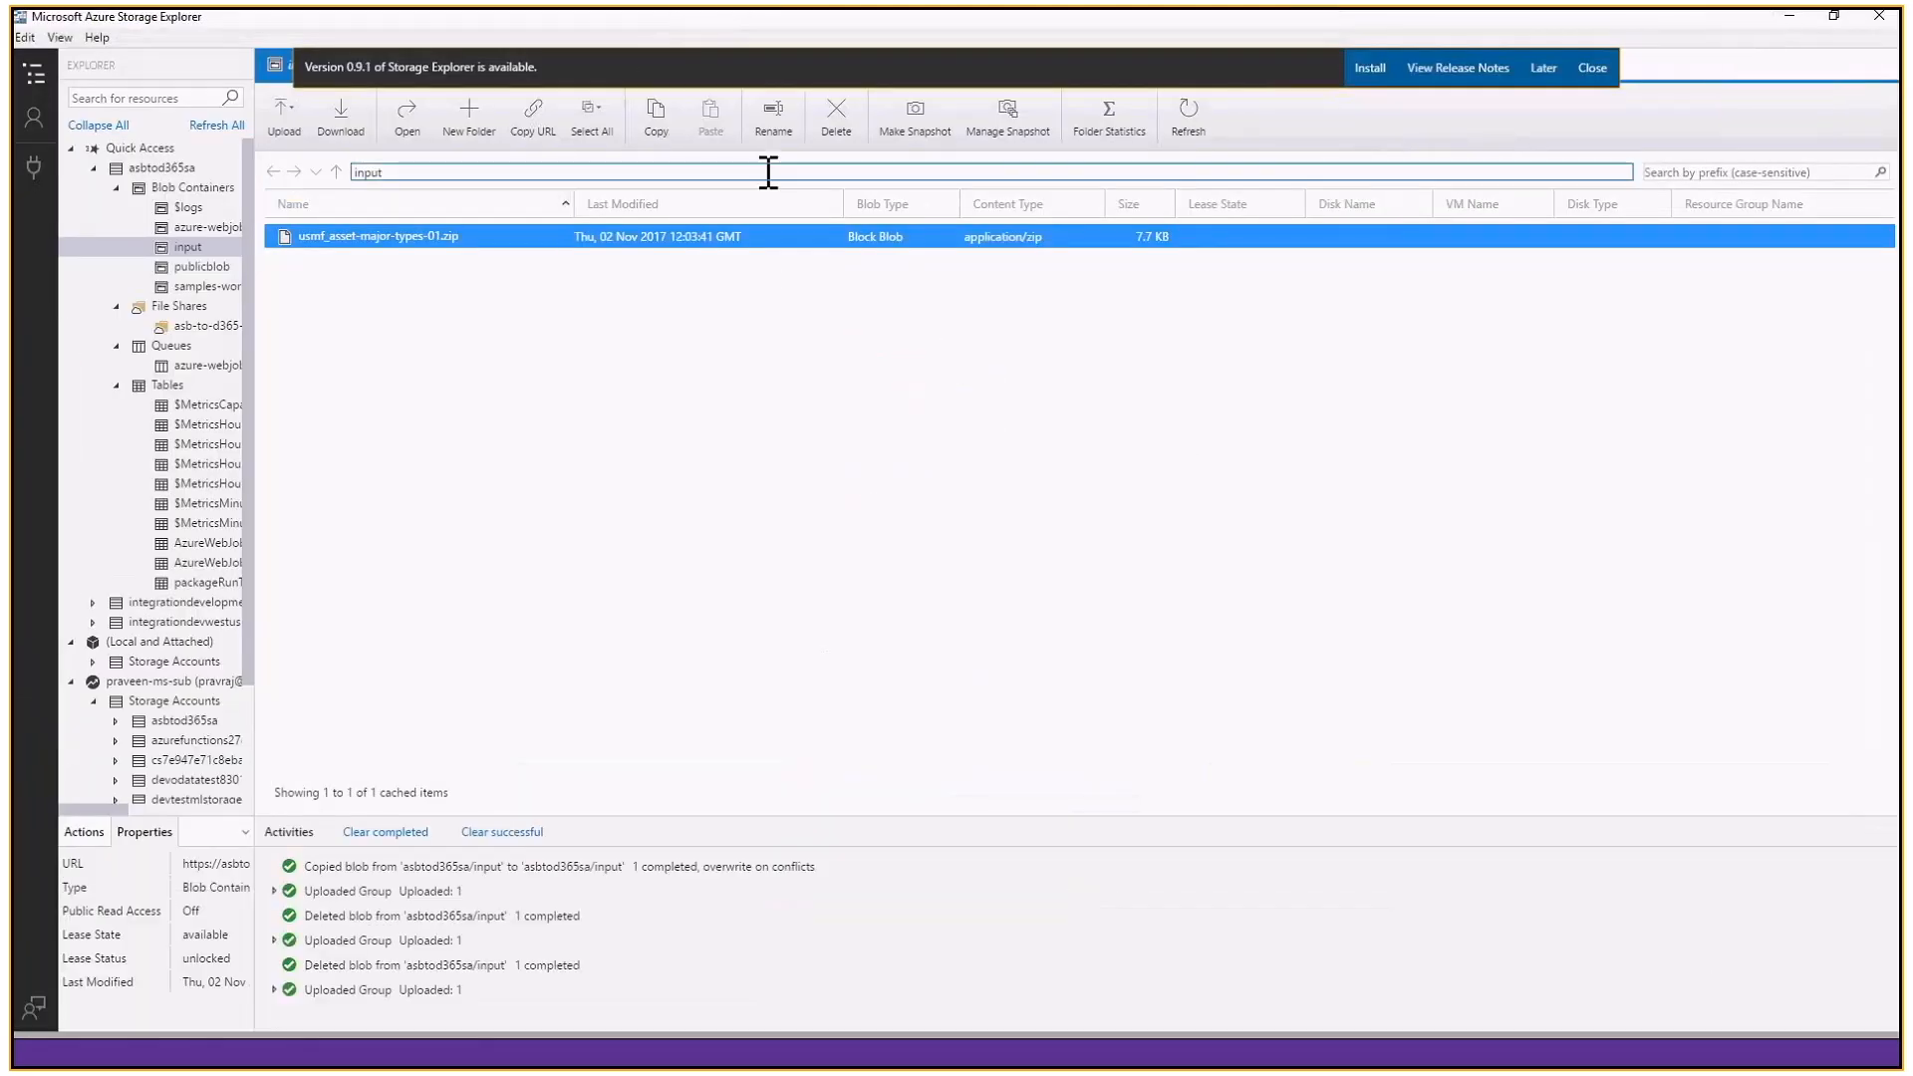
- In Azure Storage Explorer, copy usmf_asset-major-types-01.zip and paste it back into the input container, replacing items in the destination
left_click(652, 150)
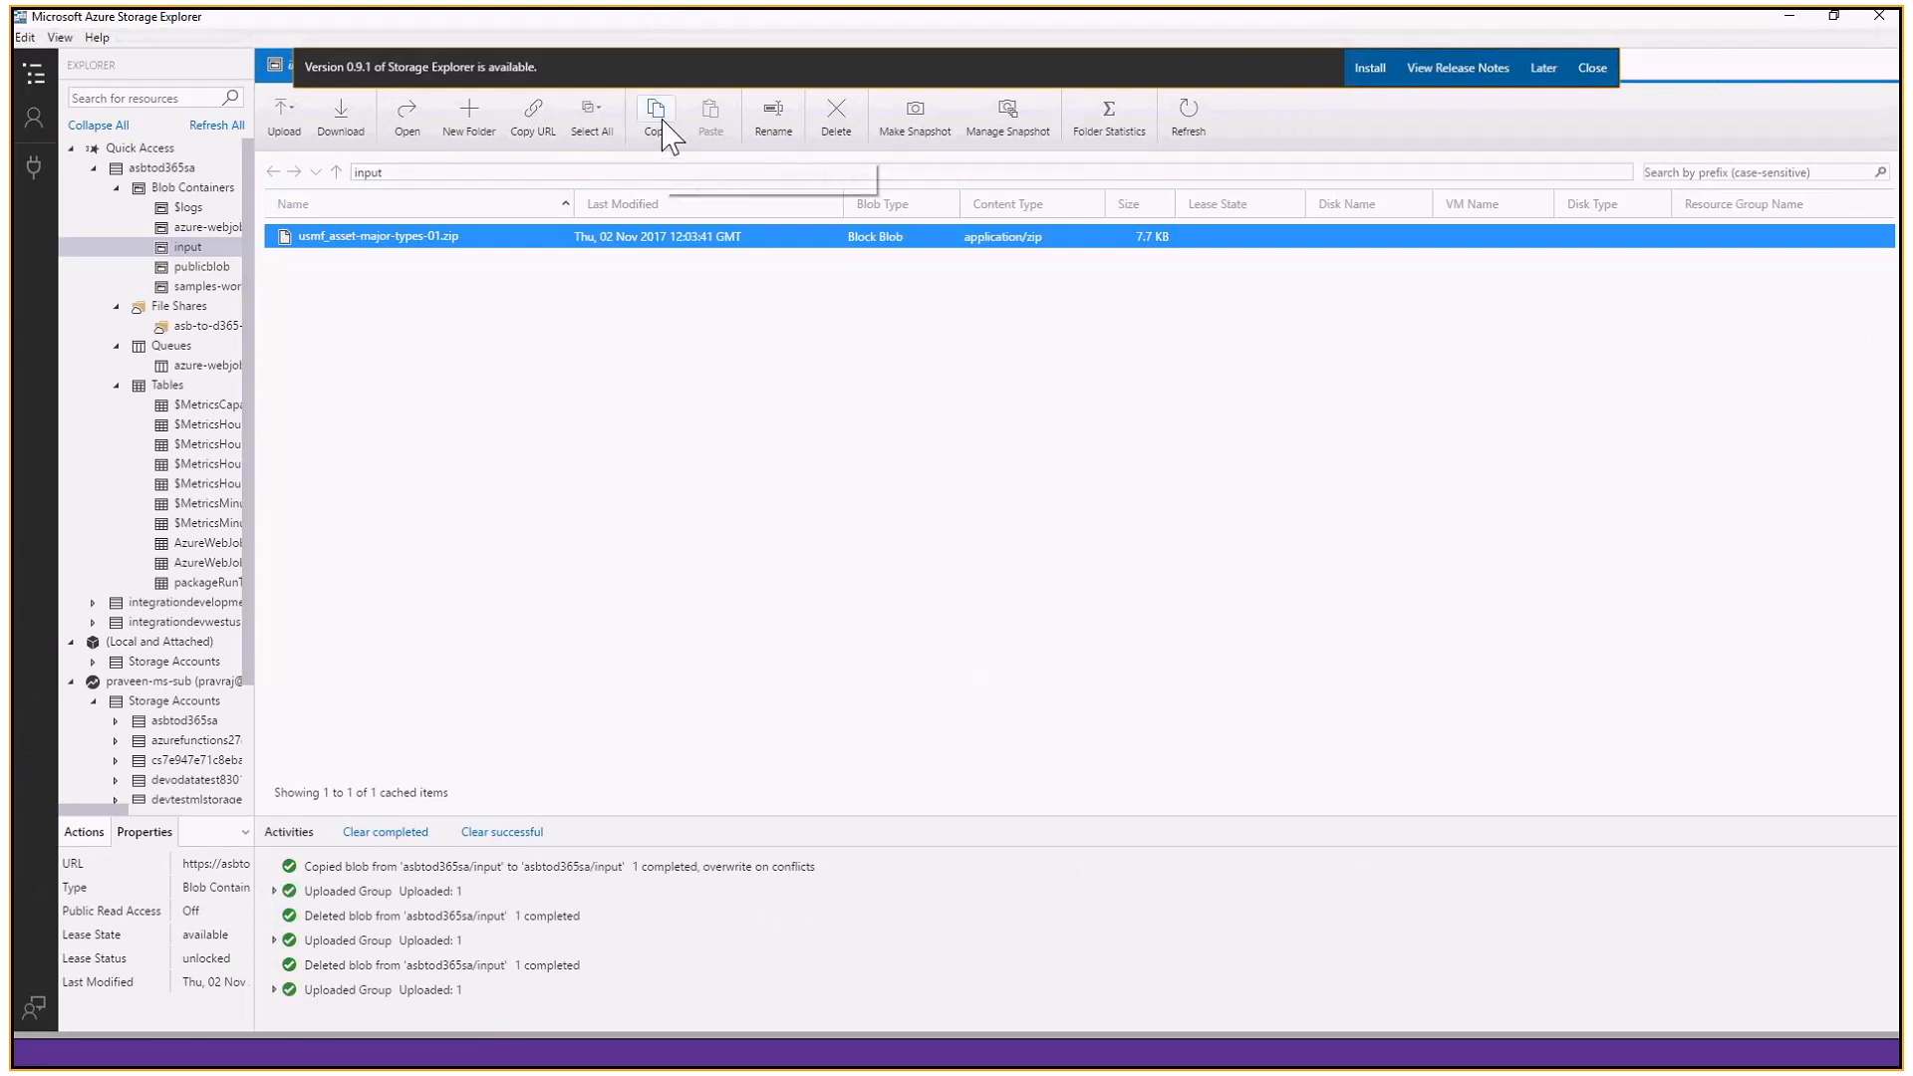
left_click(716, 135)
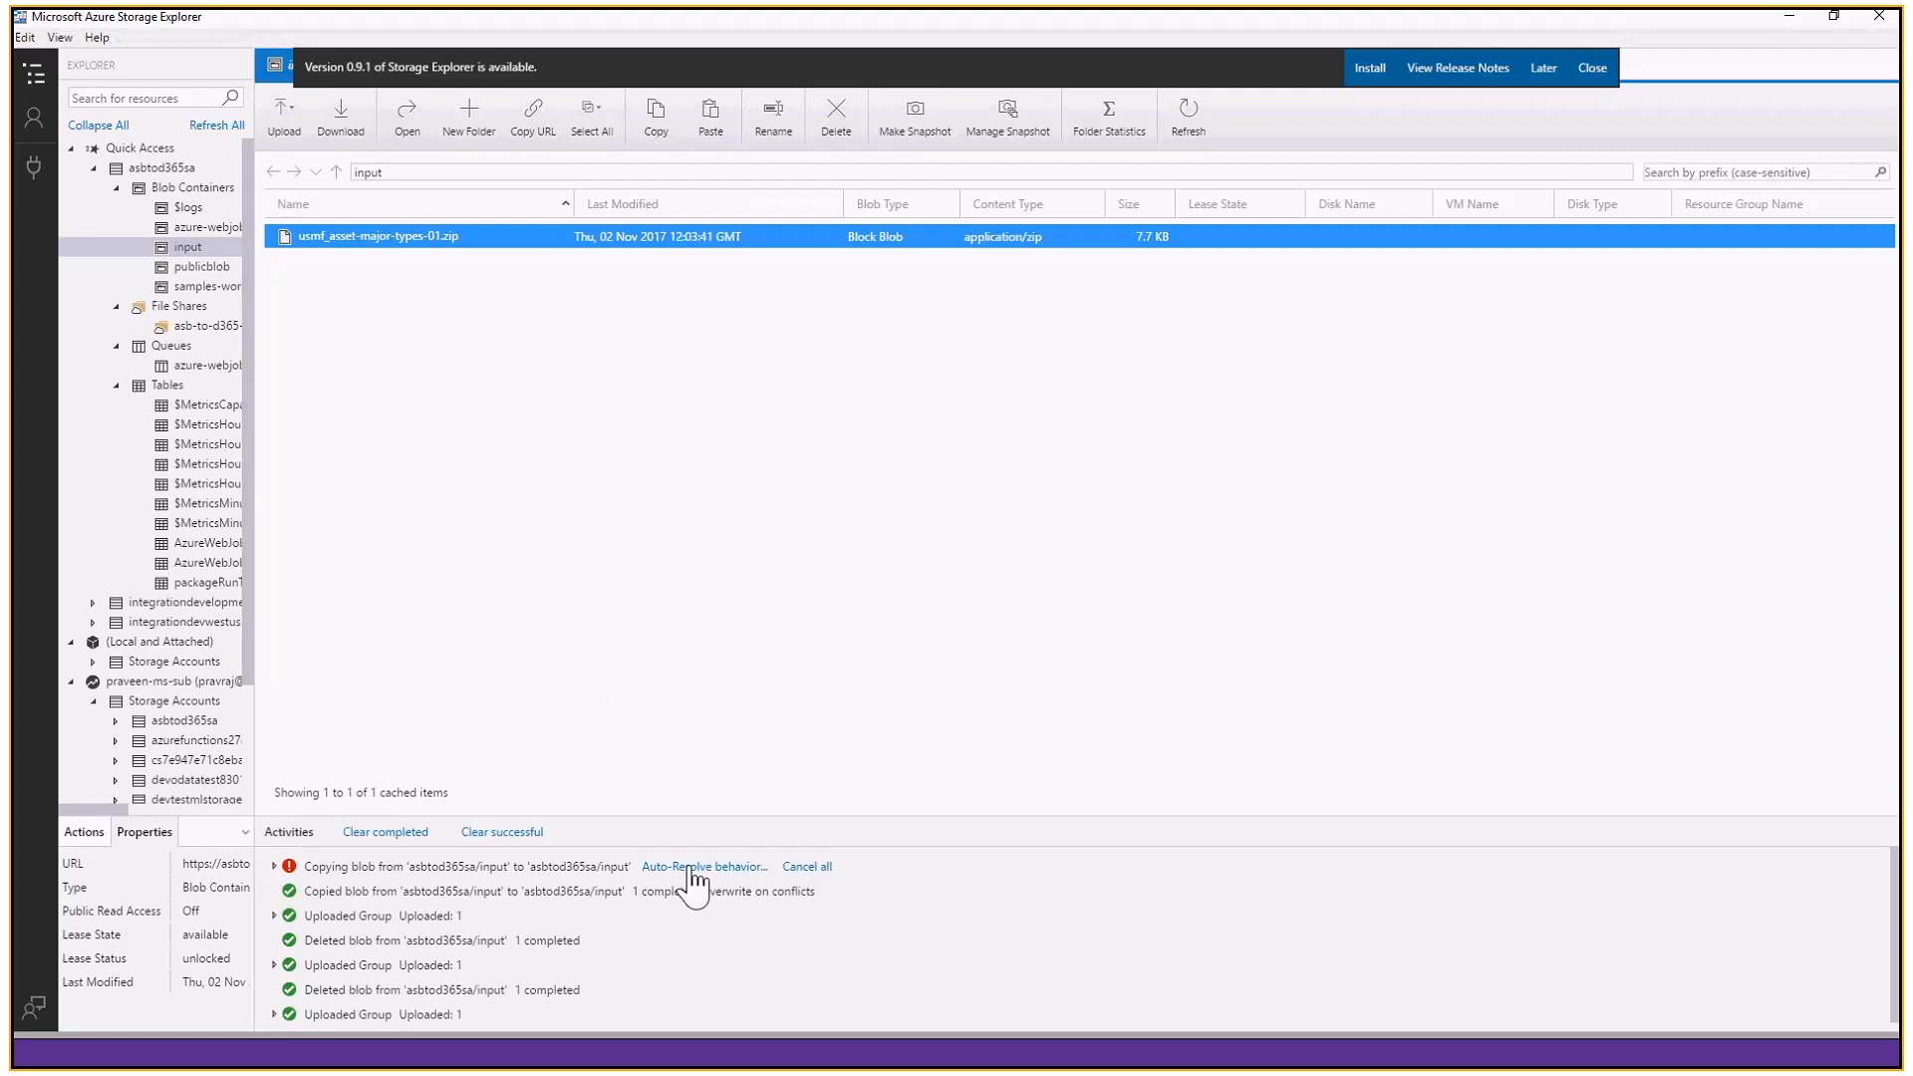
left_click(693, 868)
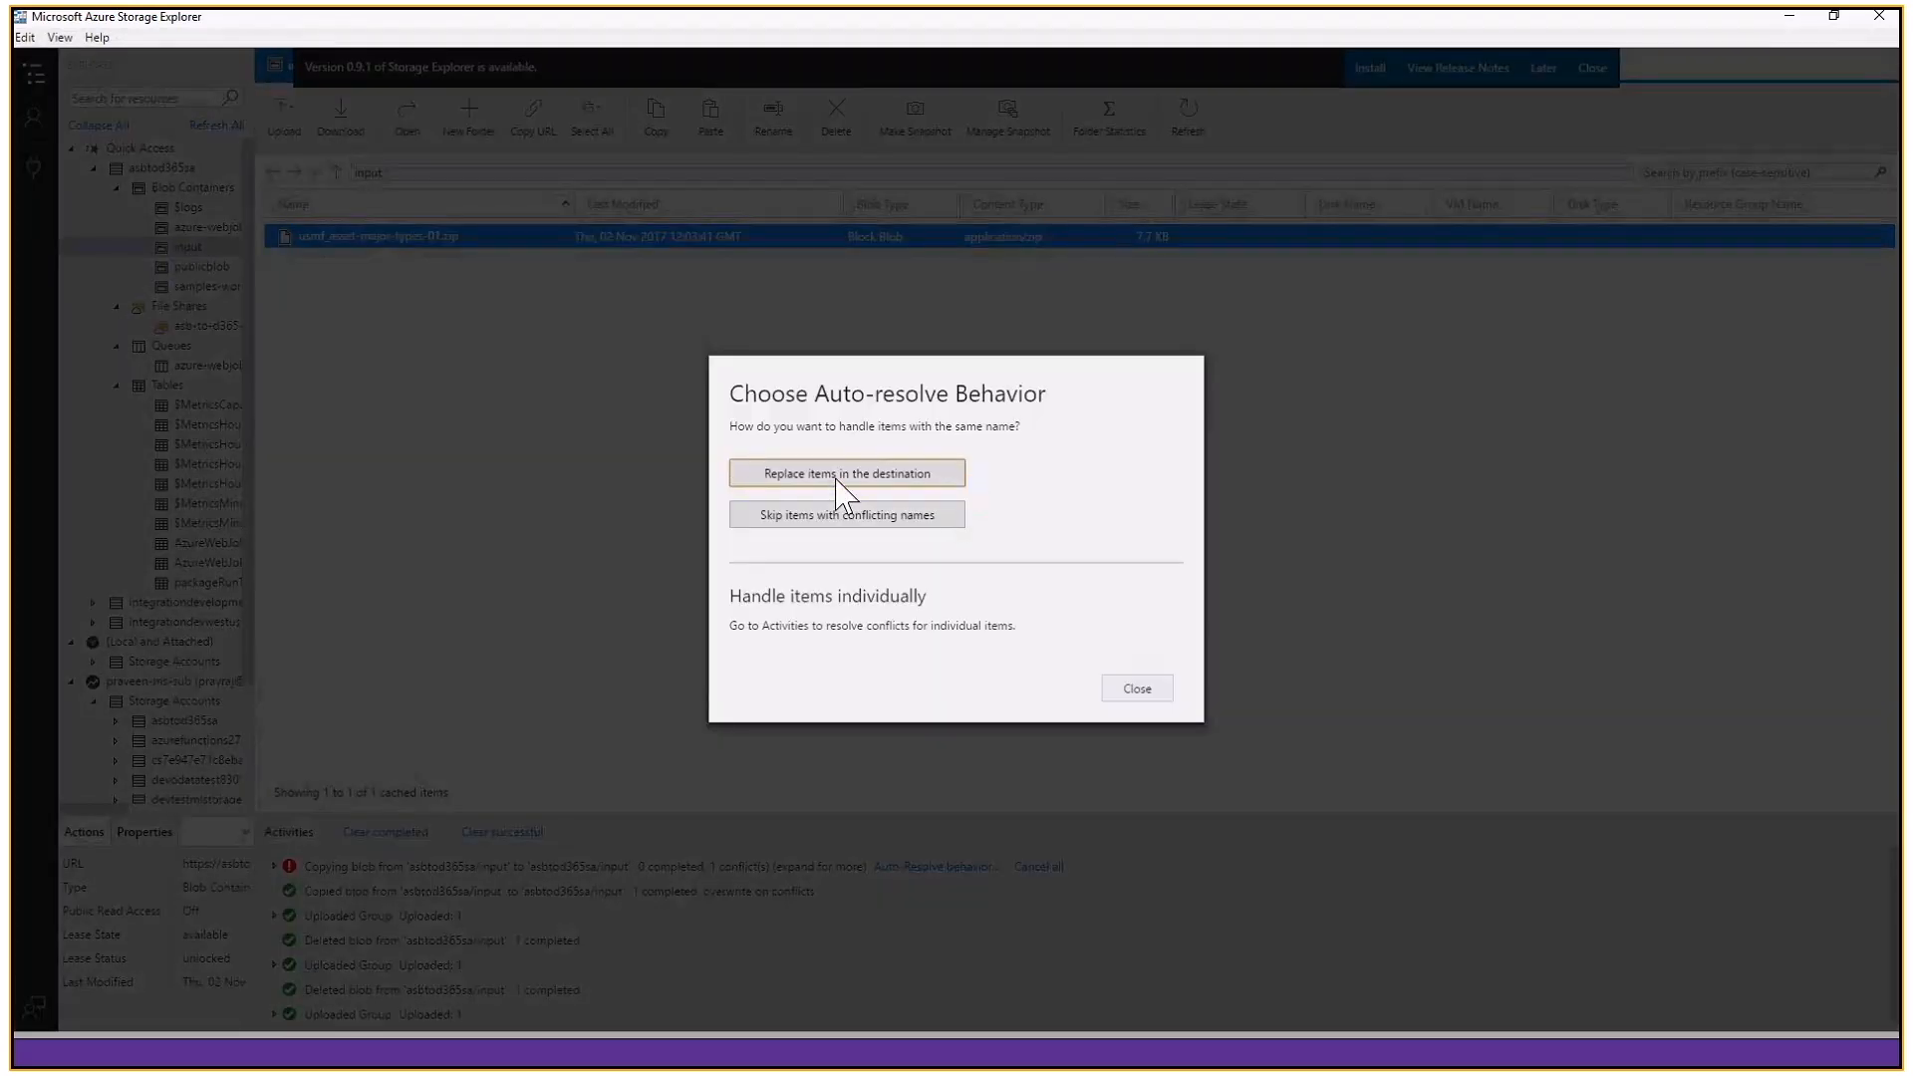
left_click(835, 476)
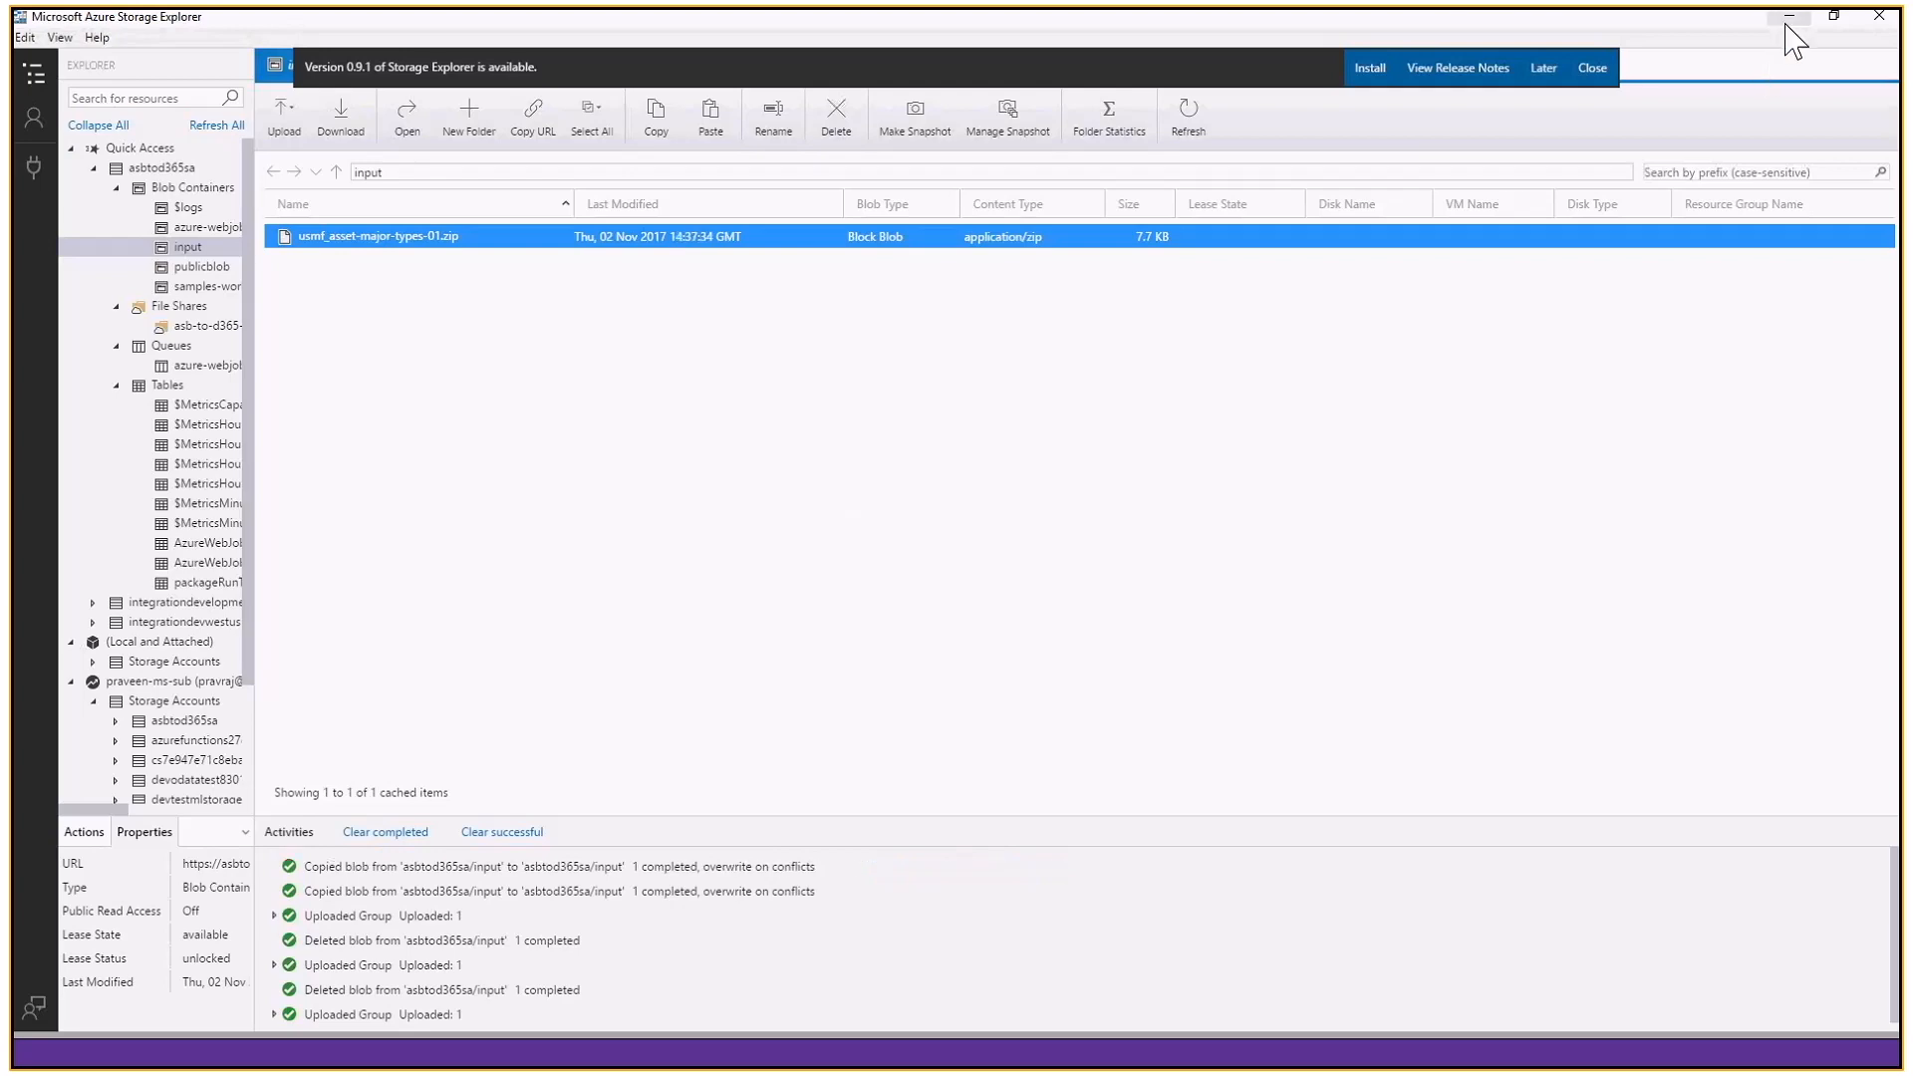
- Switch back to the Azure portal, reopen the AX_Import logic app's overview and run its blob trigger
left_click(1789, 17)
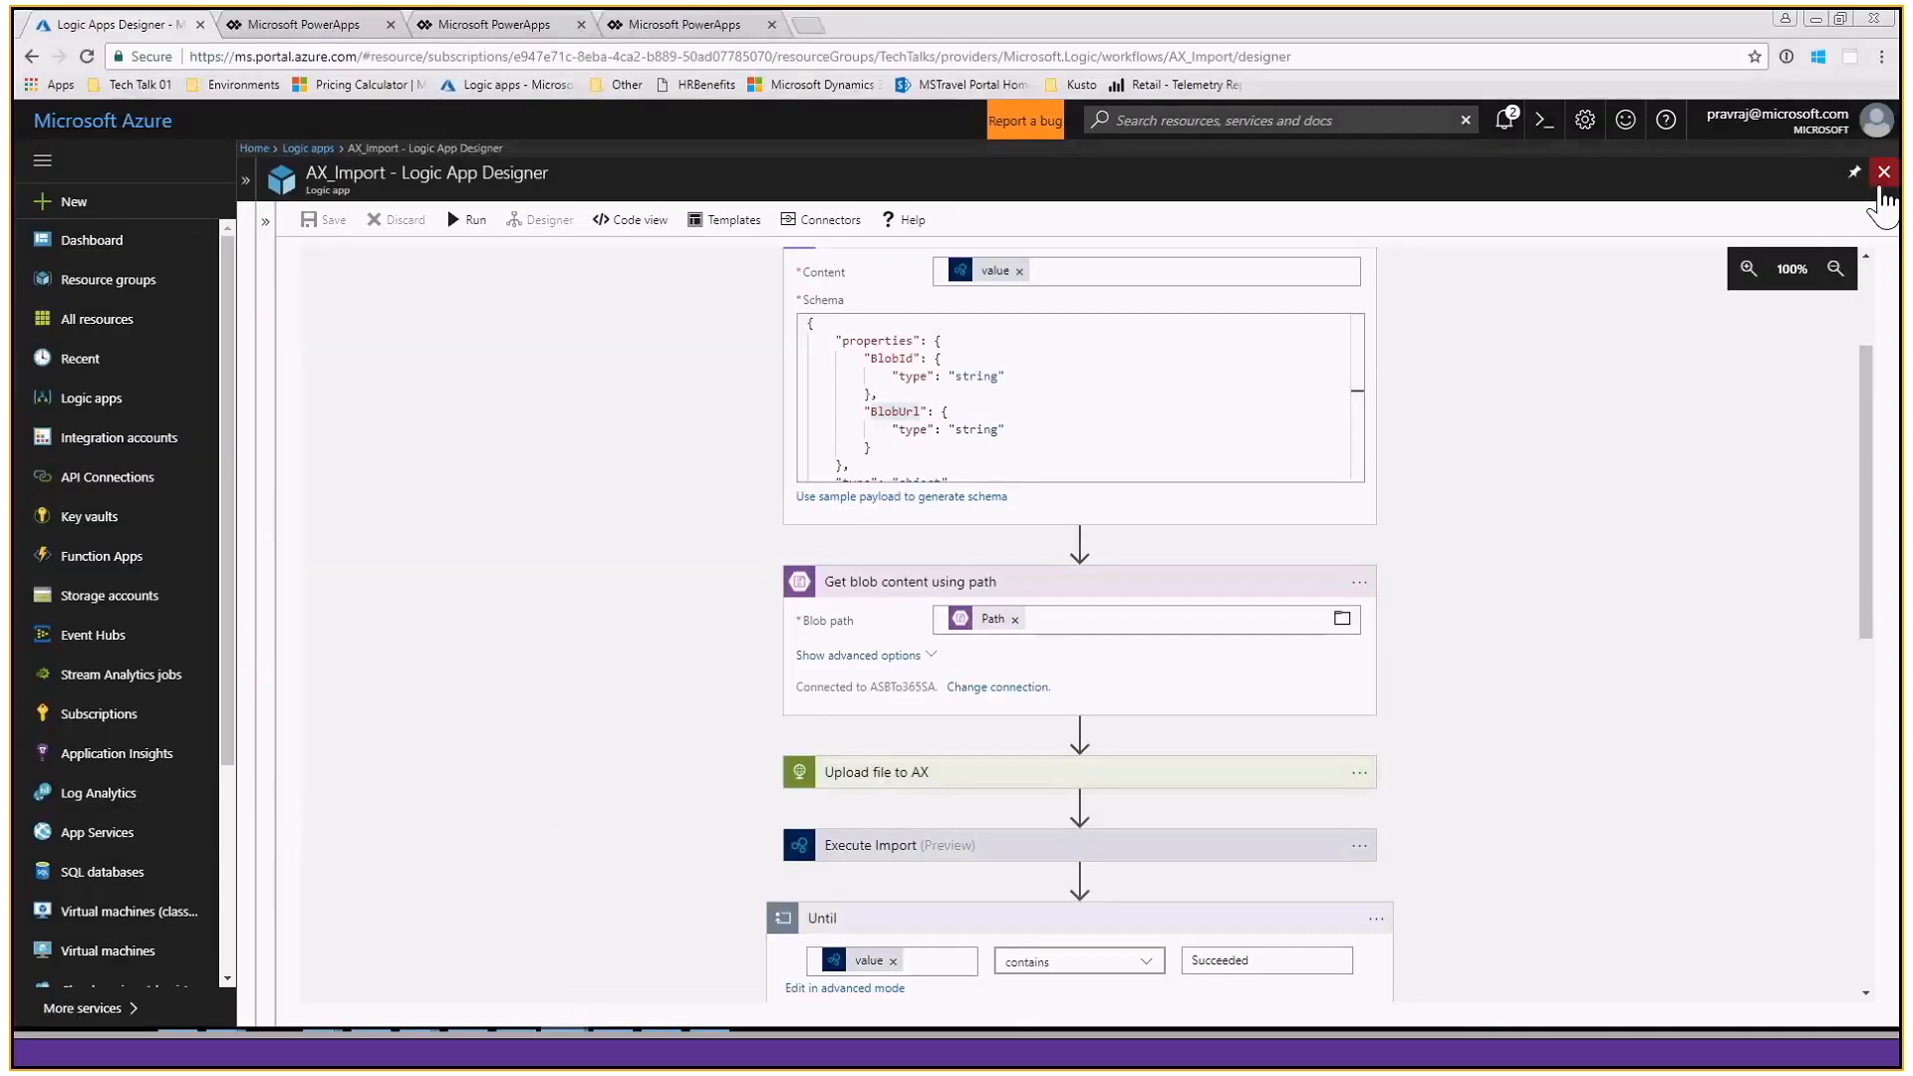
left_click(1884, 172)
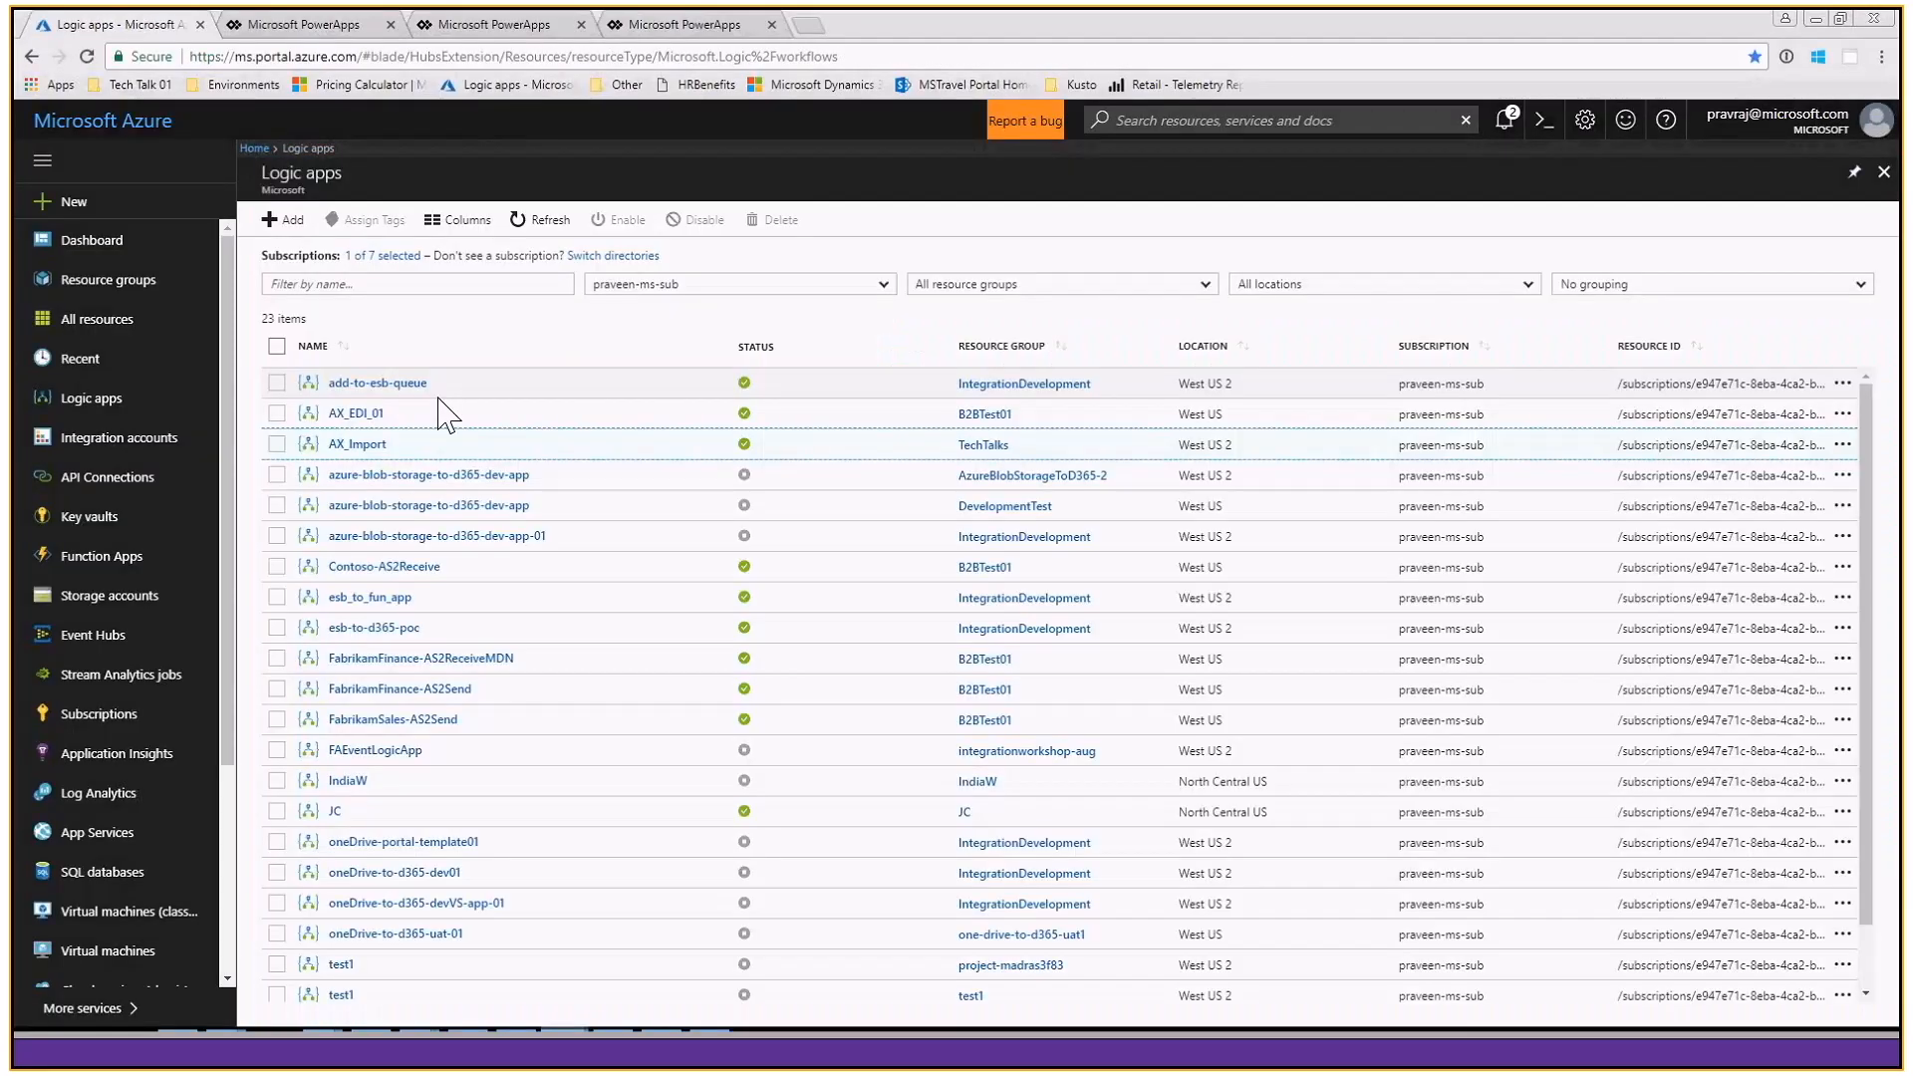
left_click(445, 442)
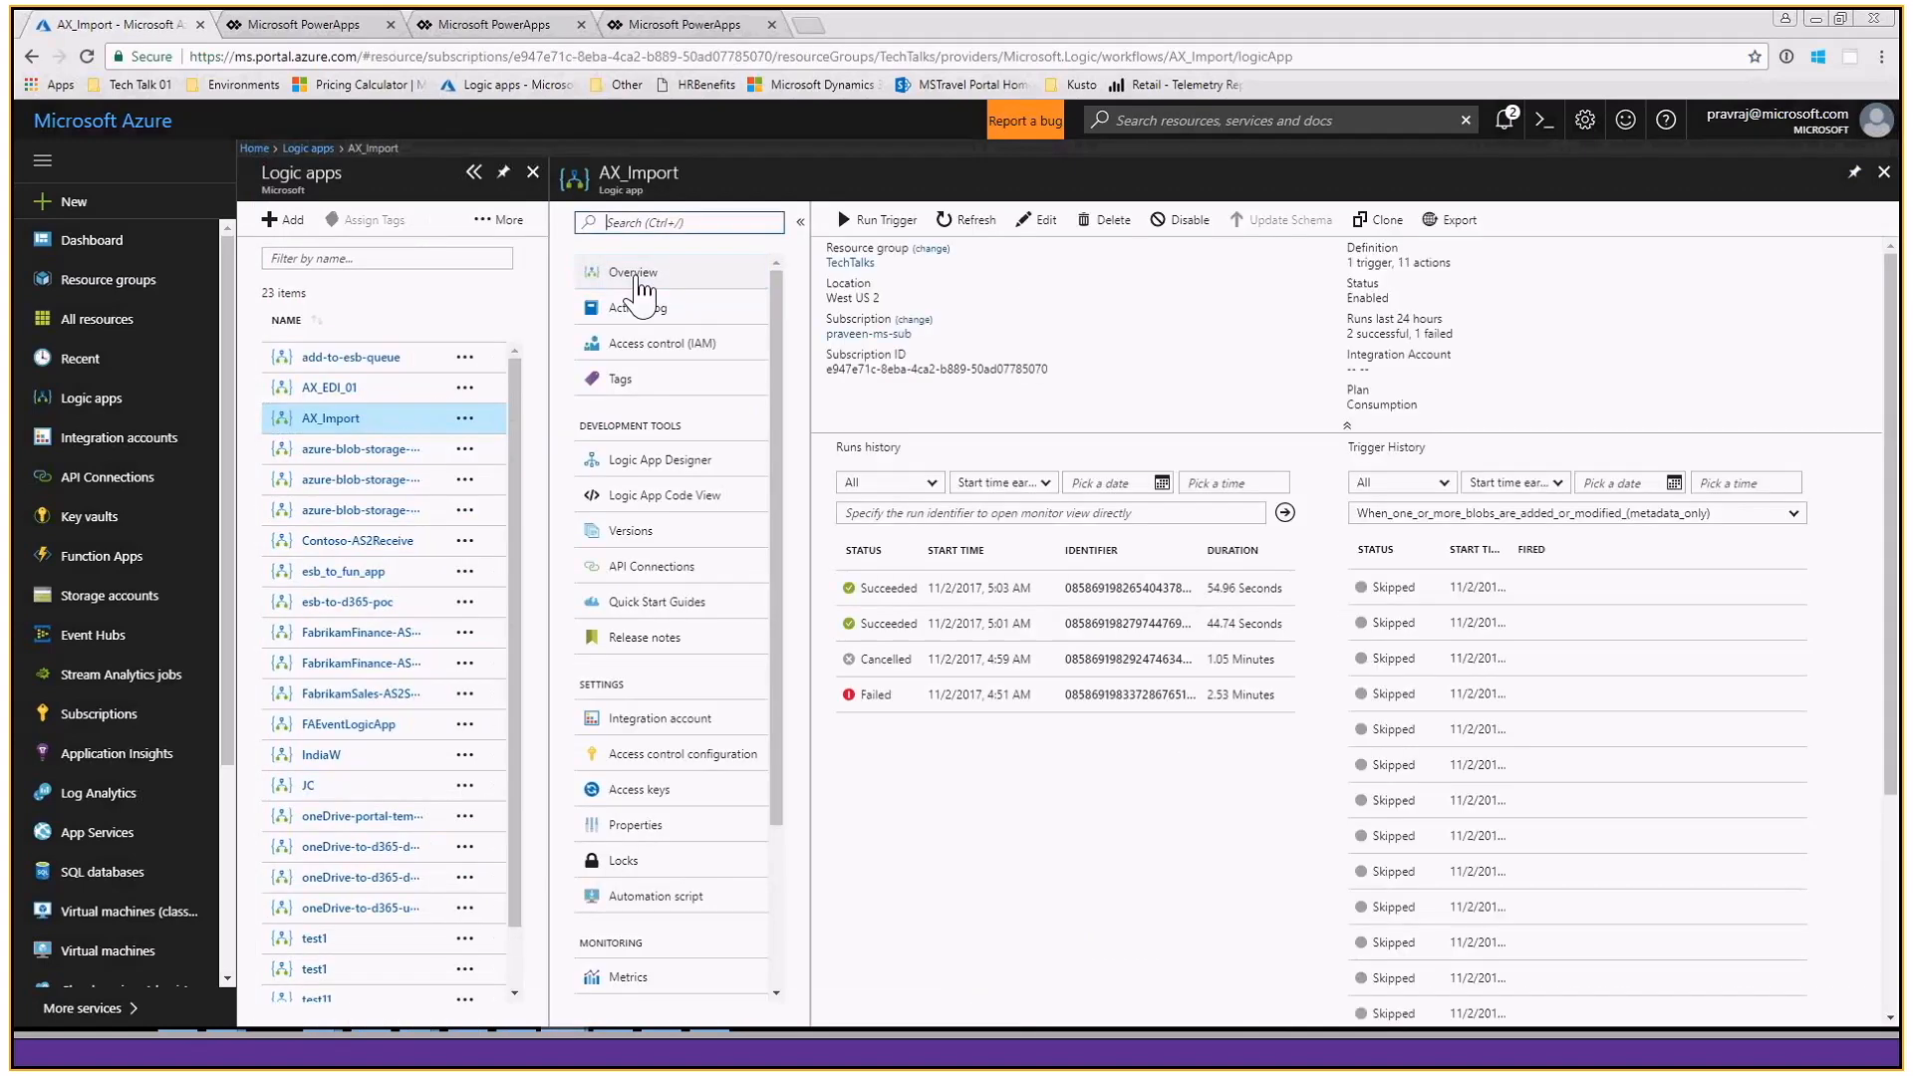
left_click(638, 279)
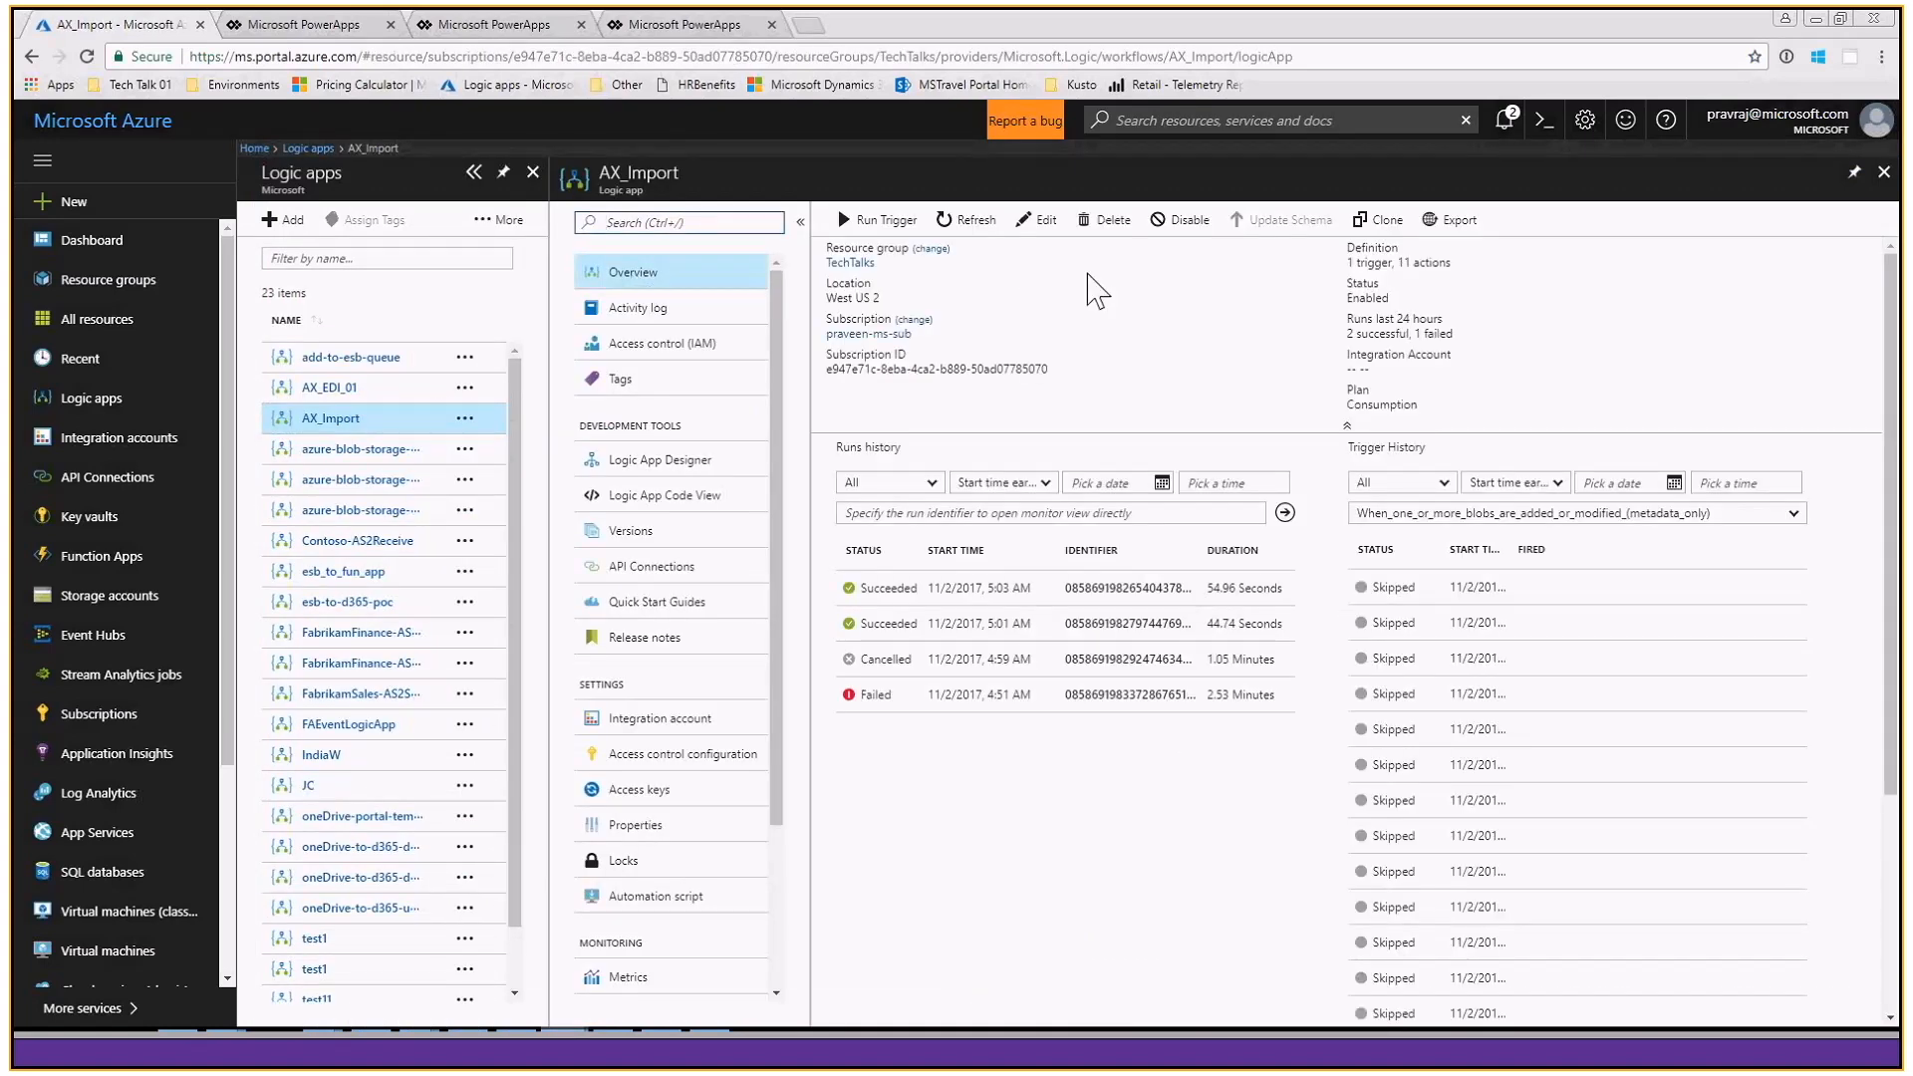
left_click(887, 223)
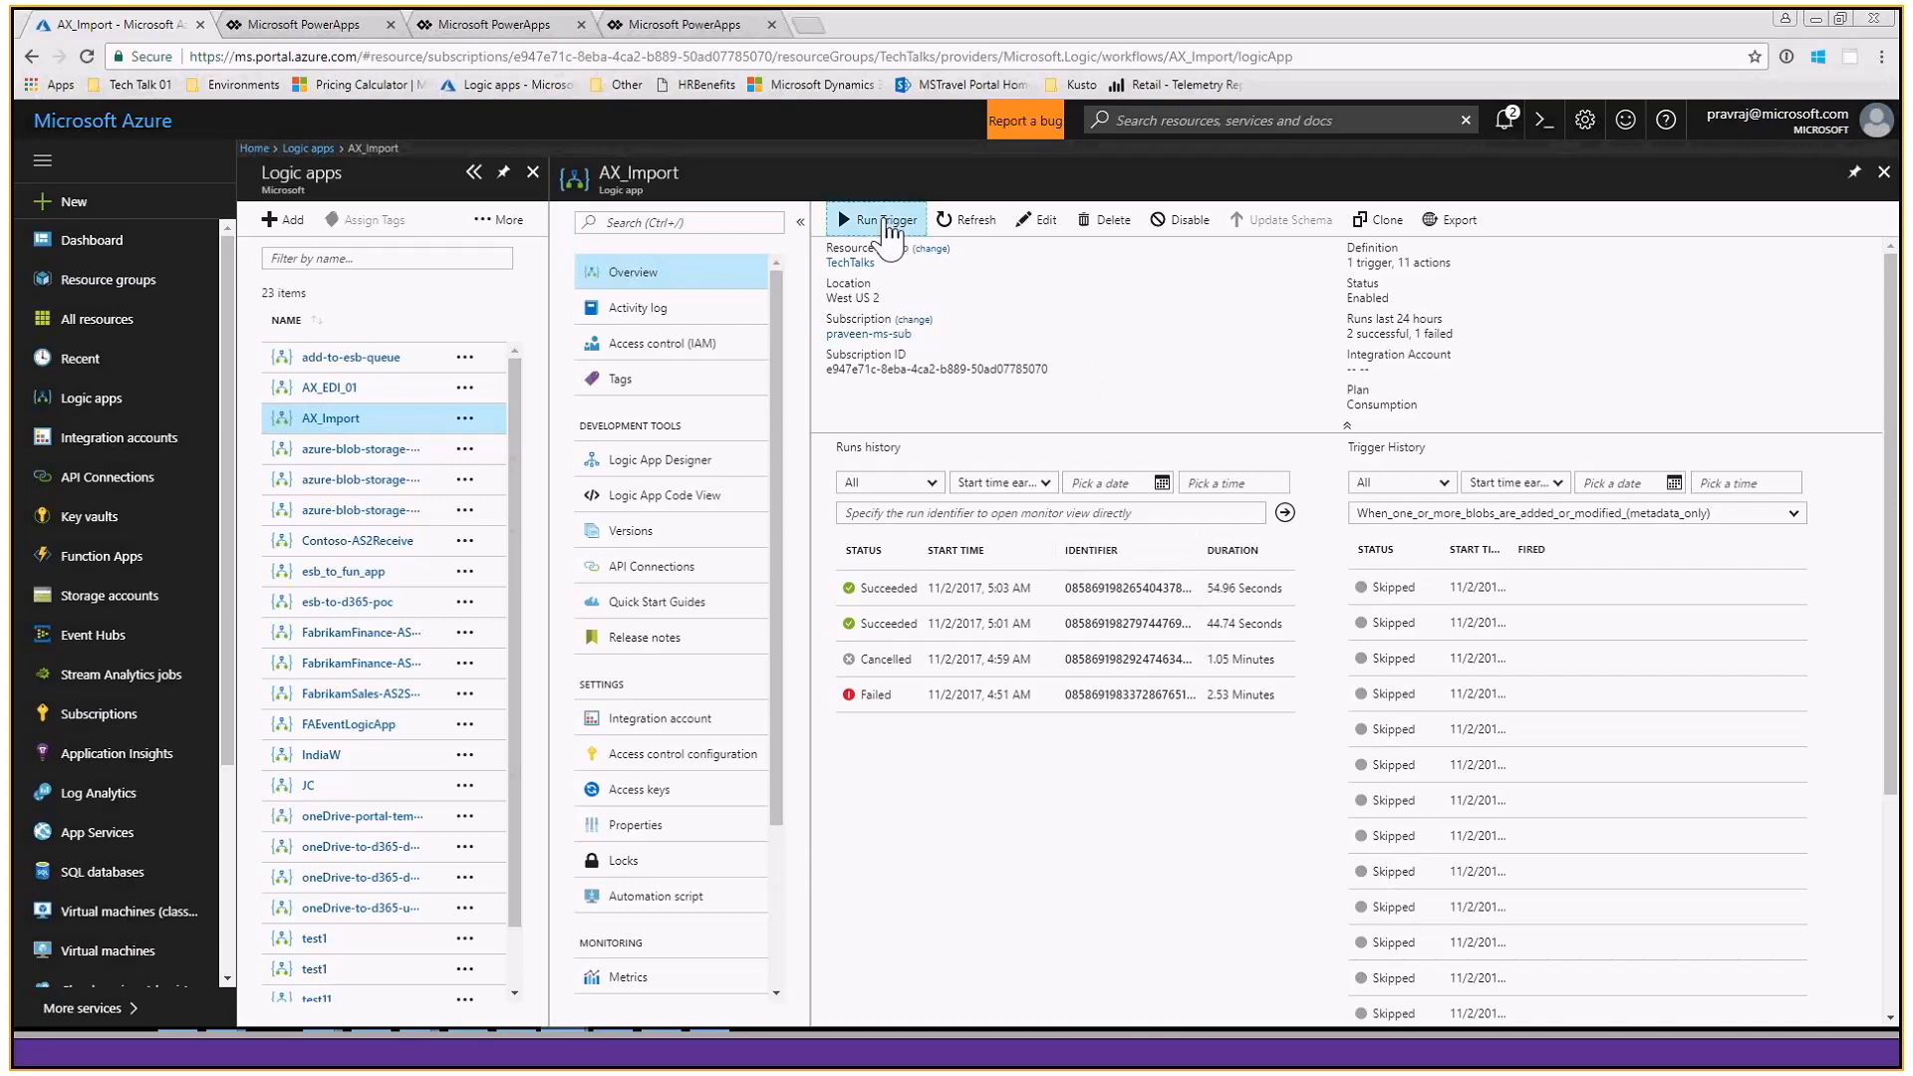
left_click(934, 263)
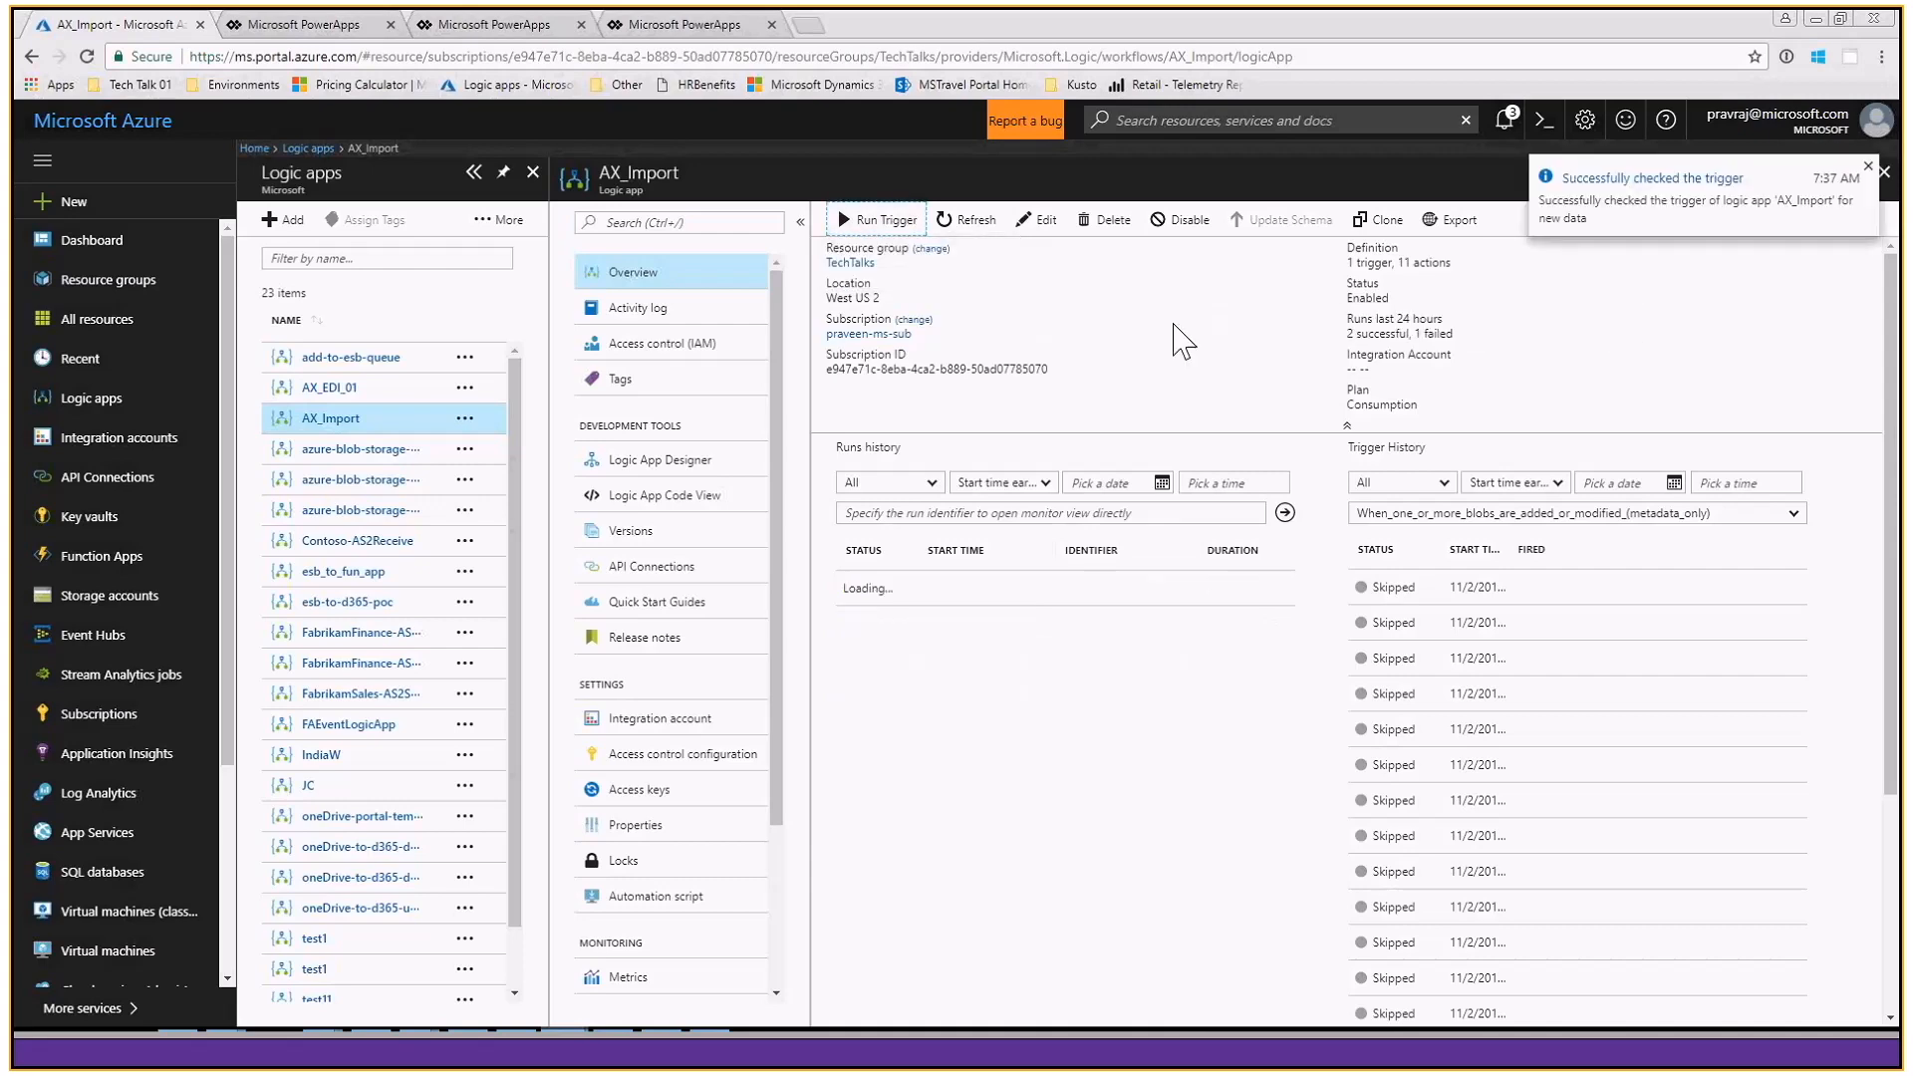
- Refresh the runs history, open the run in progress and examine its blob trigger's inputs and outputs
left_click(965, 224)
left_click(967, 225)
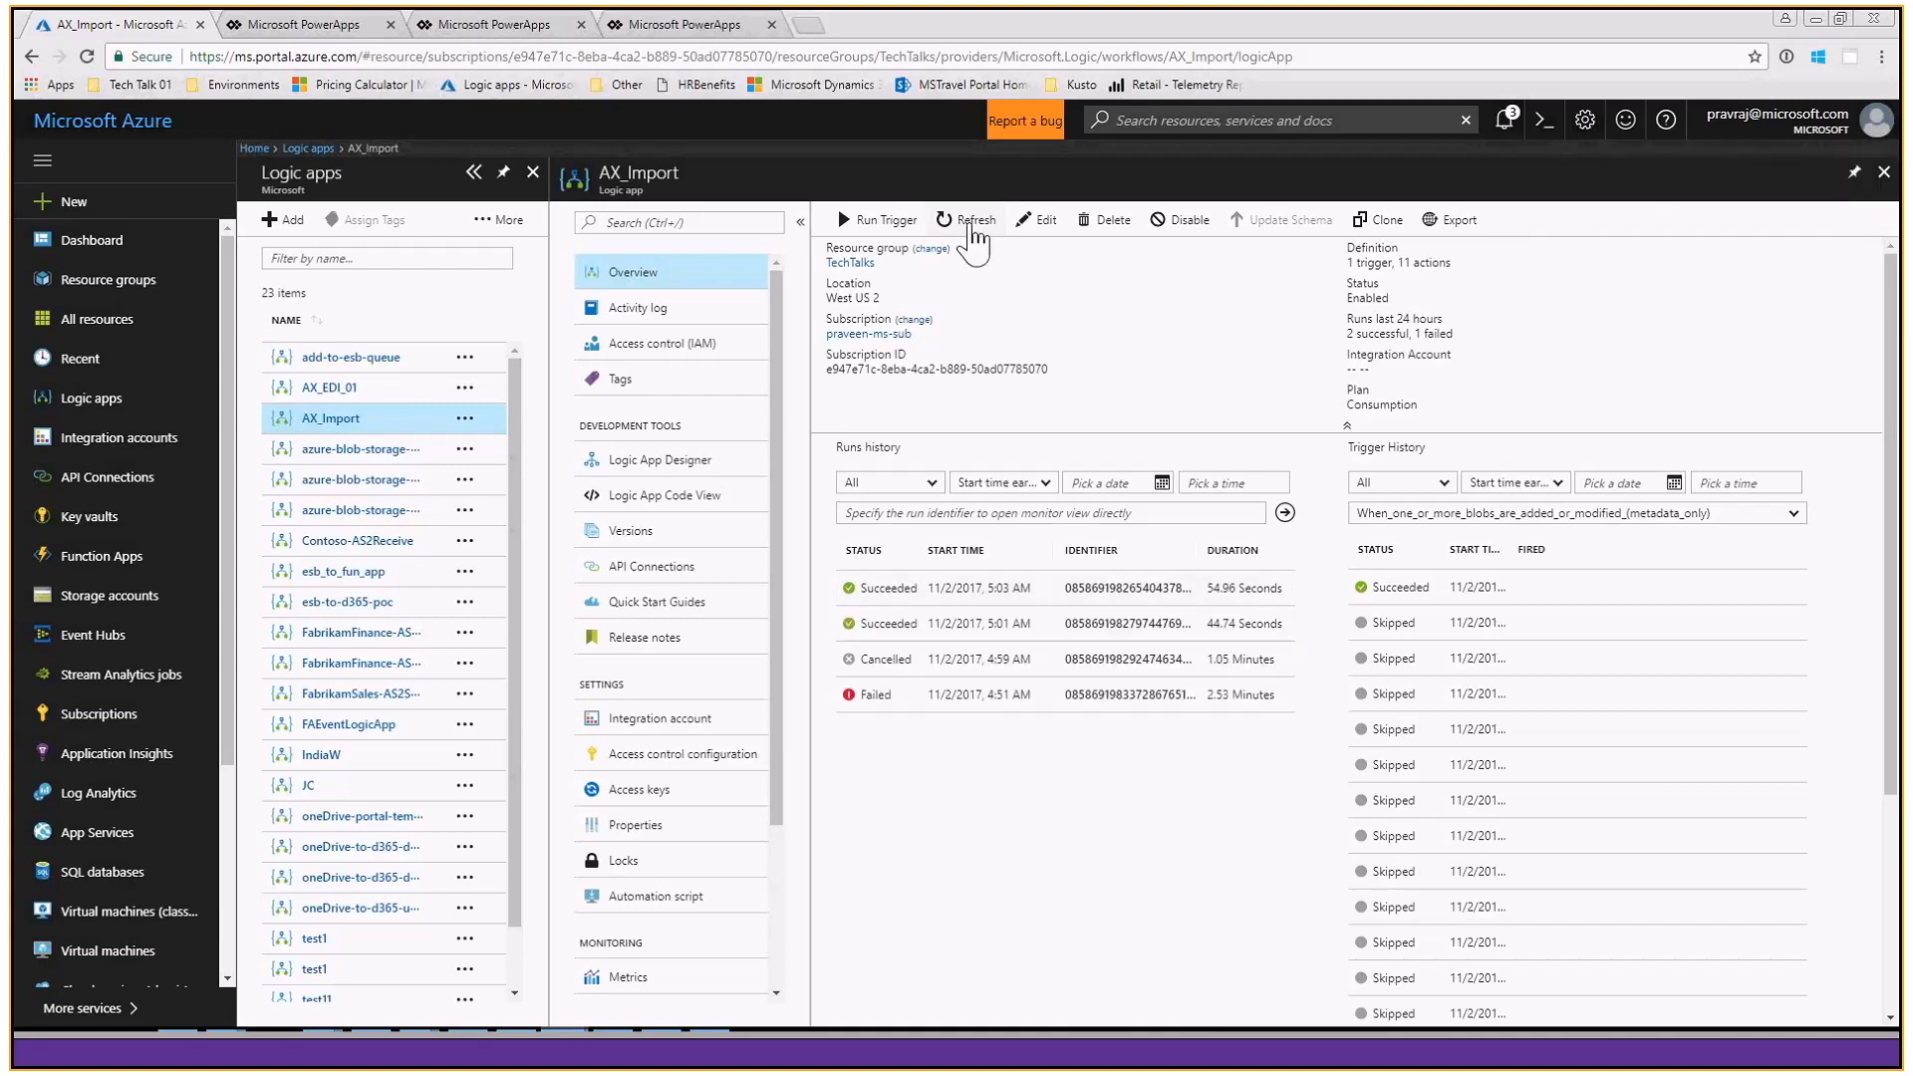
left_click(972, 223)
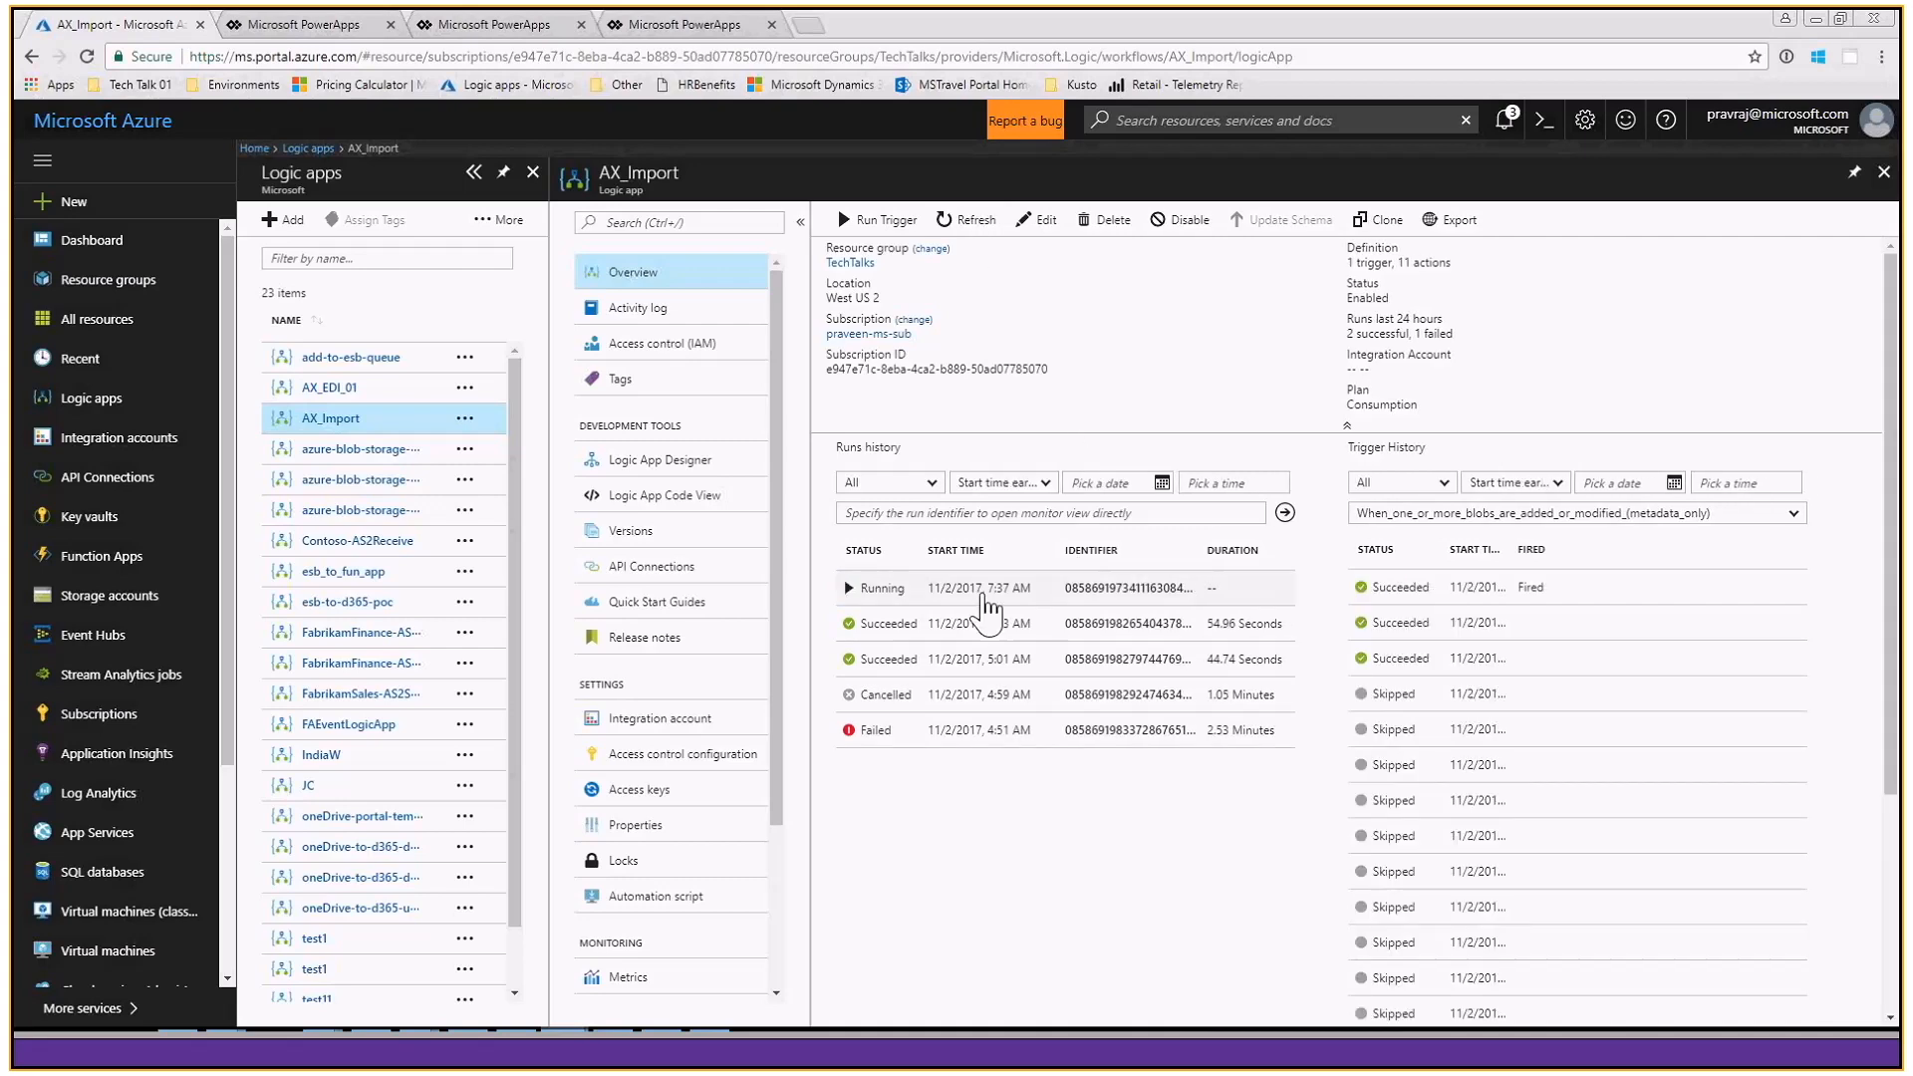
left_click(987, 598)
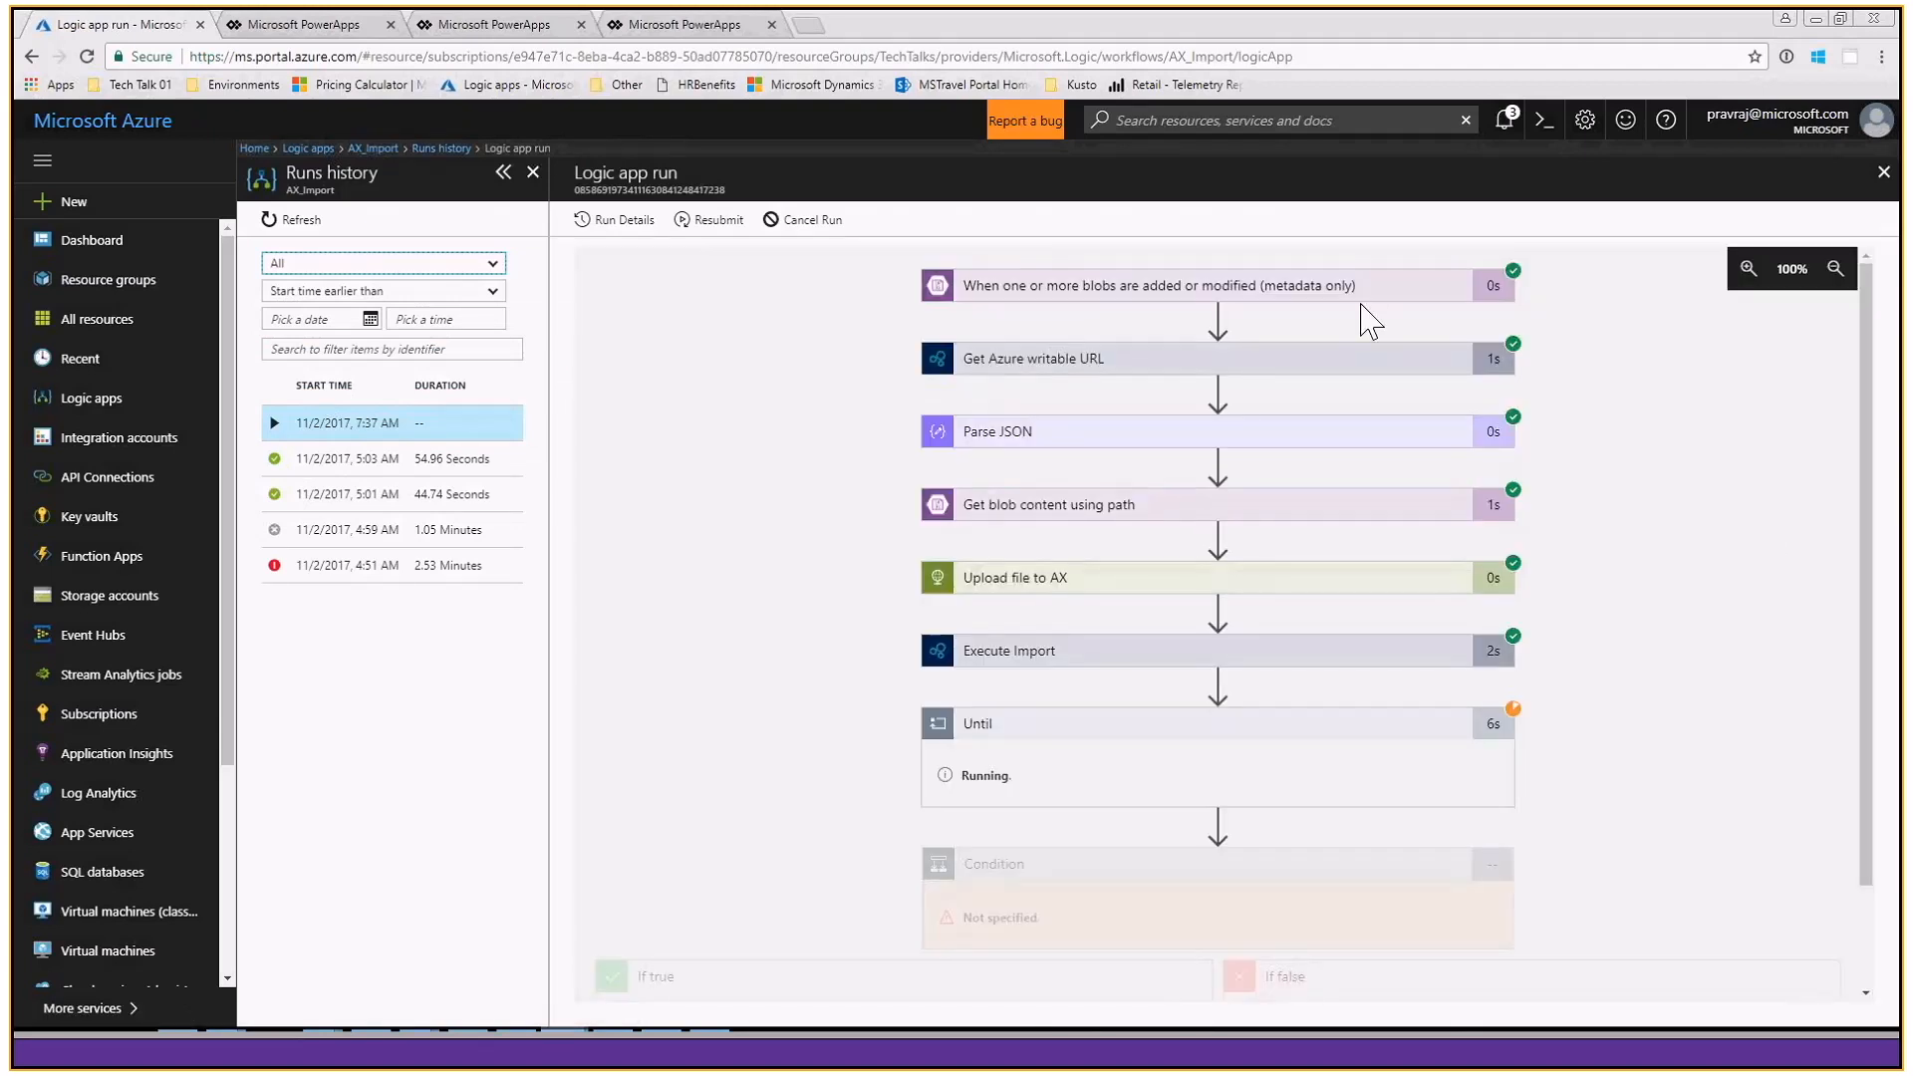
left_click(1357, 289)
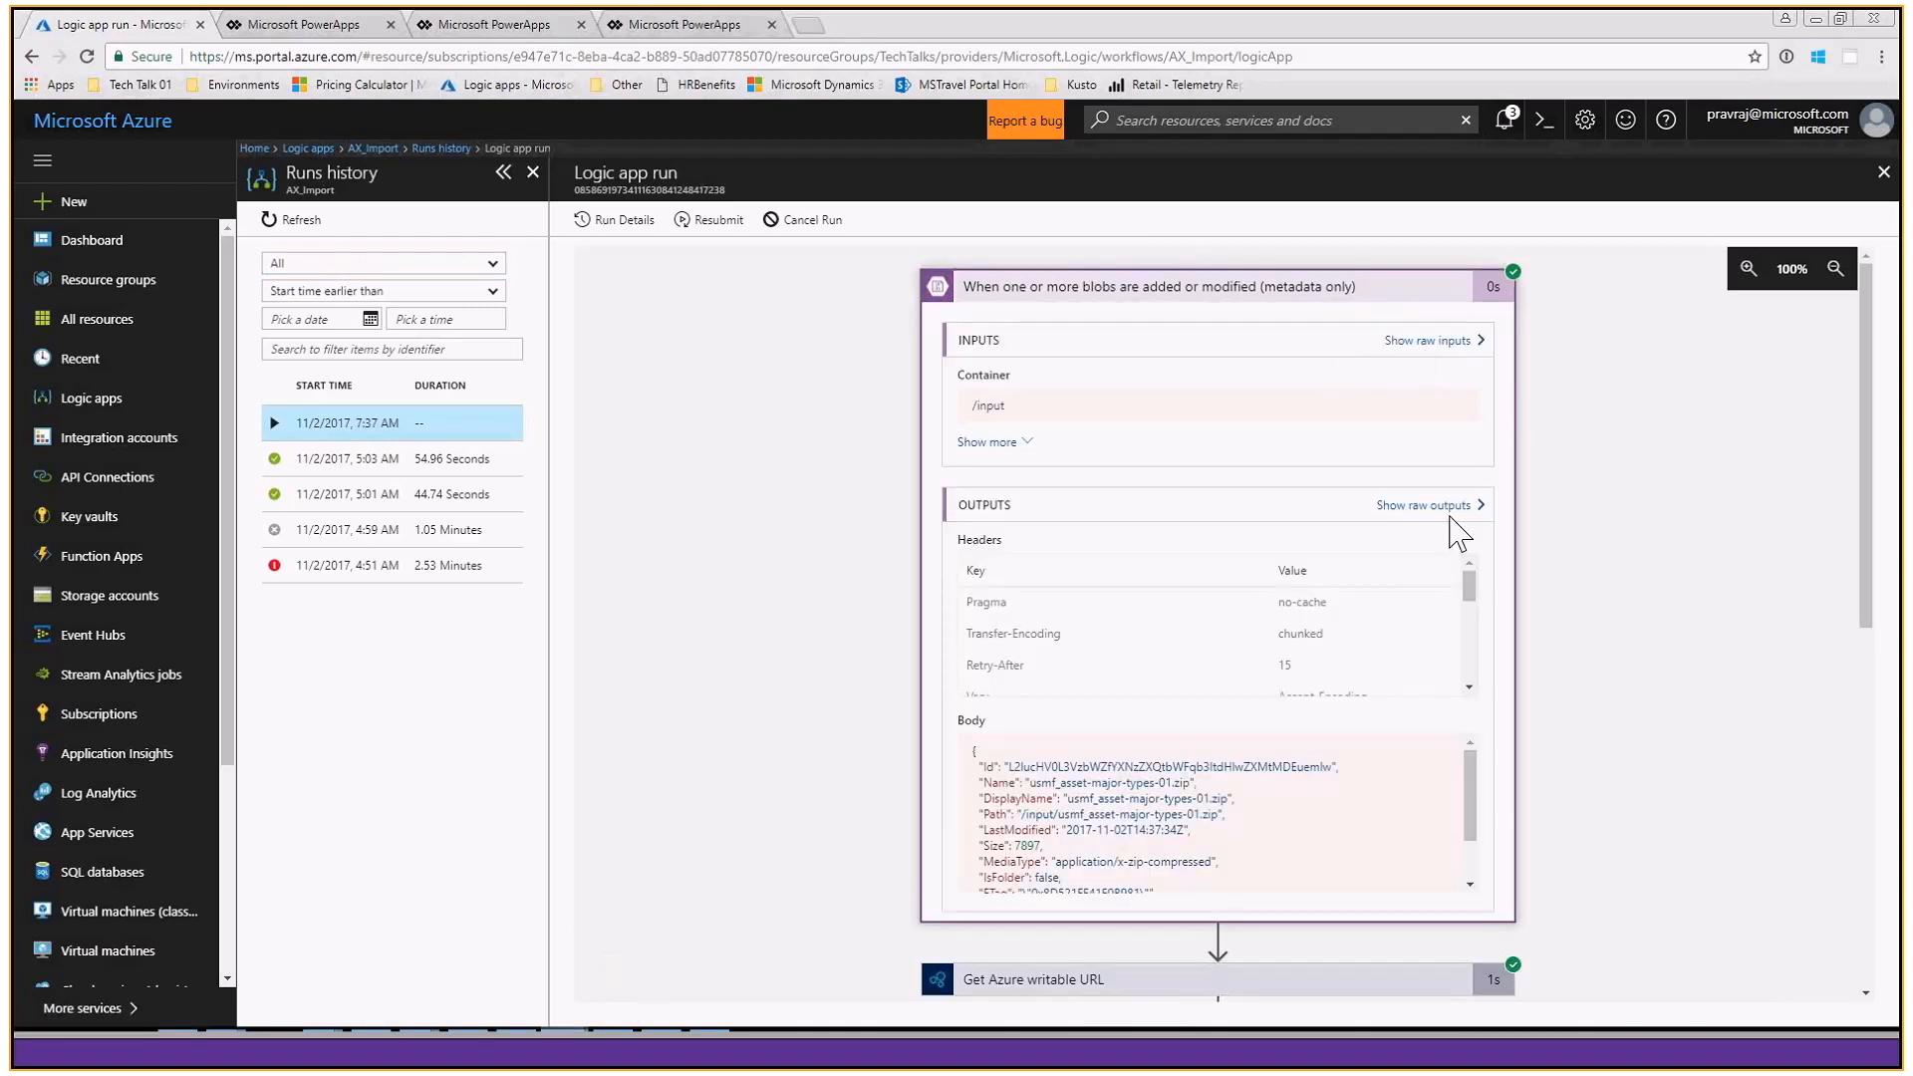
left_click(1331, 289)
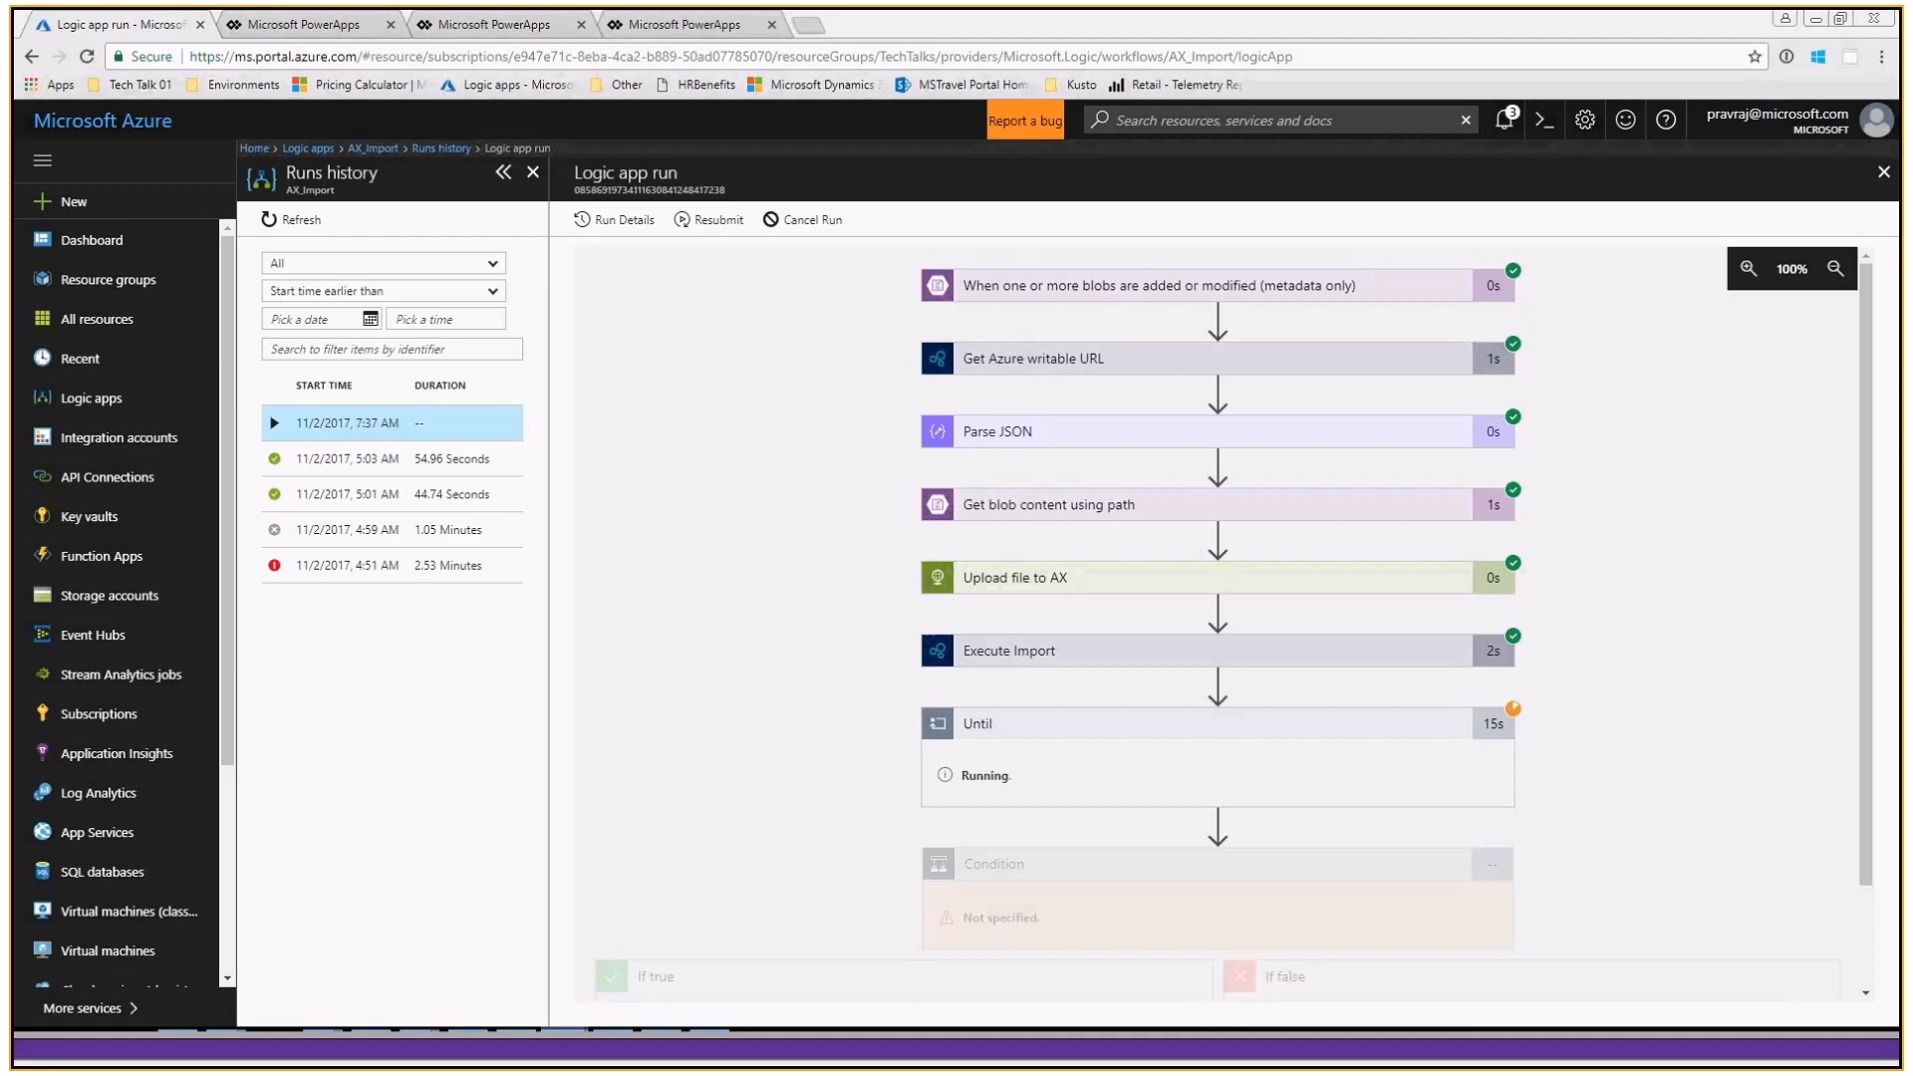
- Switch to Dynamics 365 Finance and Operations, dismiss the client errors and refresh the Data management workspace to check the job history
left_click_drag(1358, 12, 1288, 18)
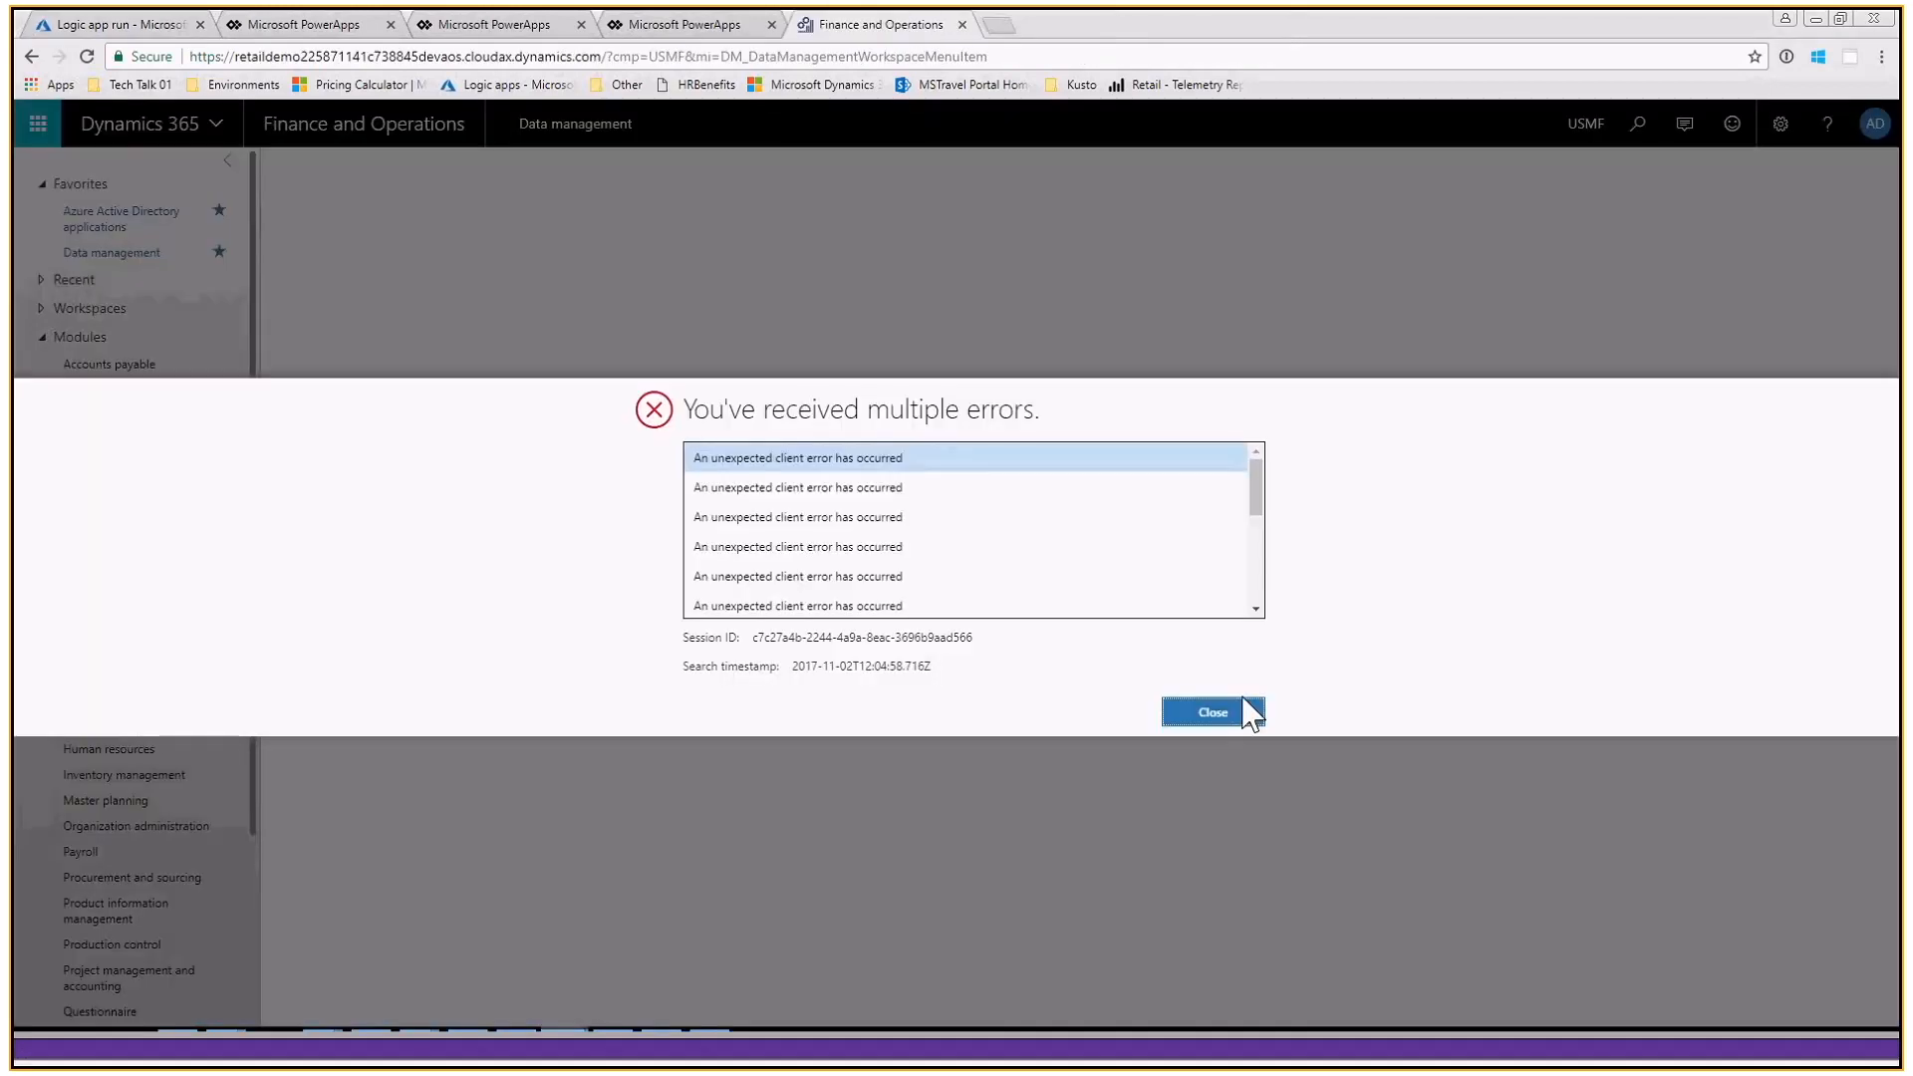
left_click(1236, 714)
left_click(1214, 604)
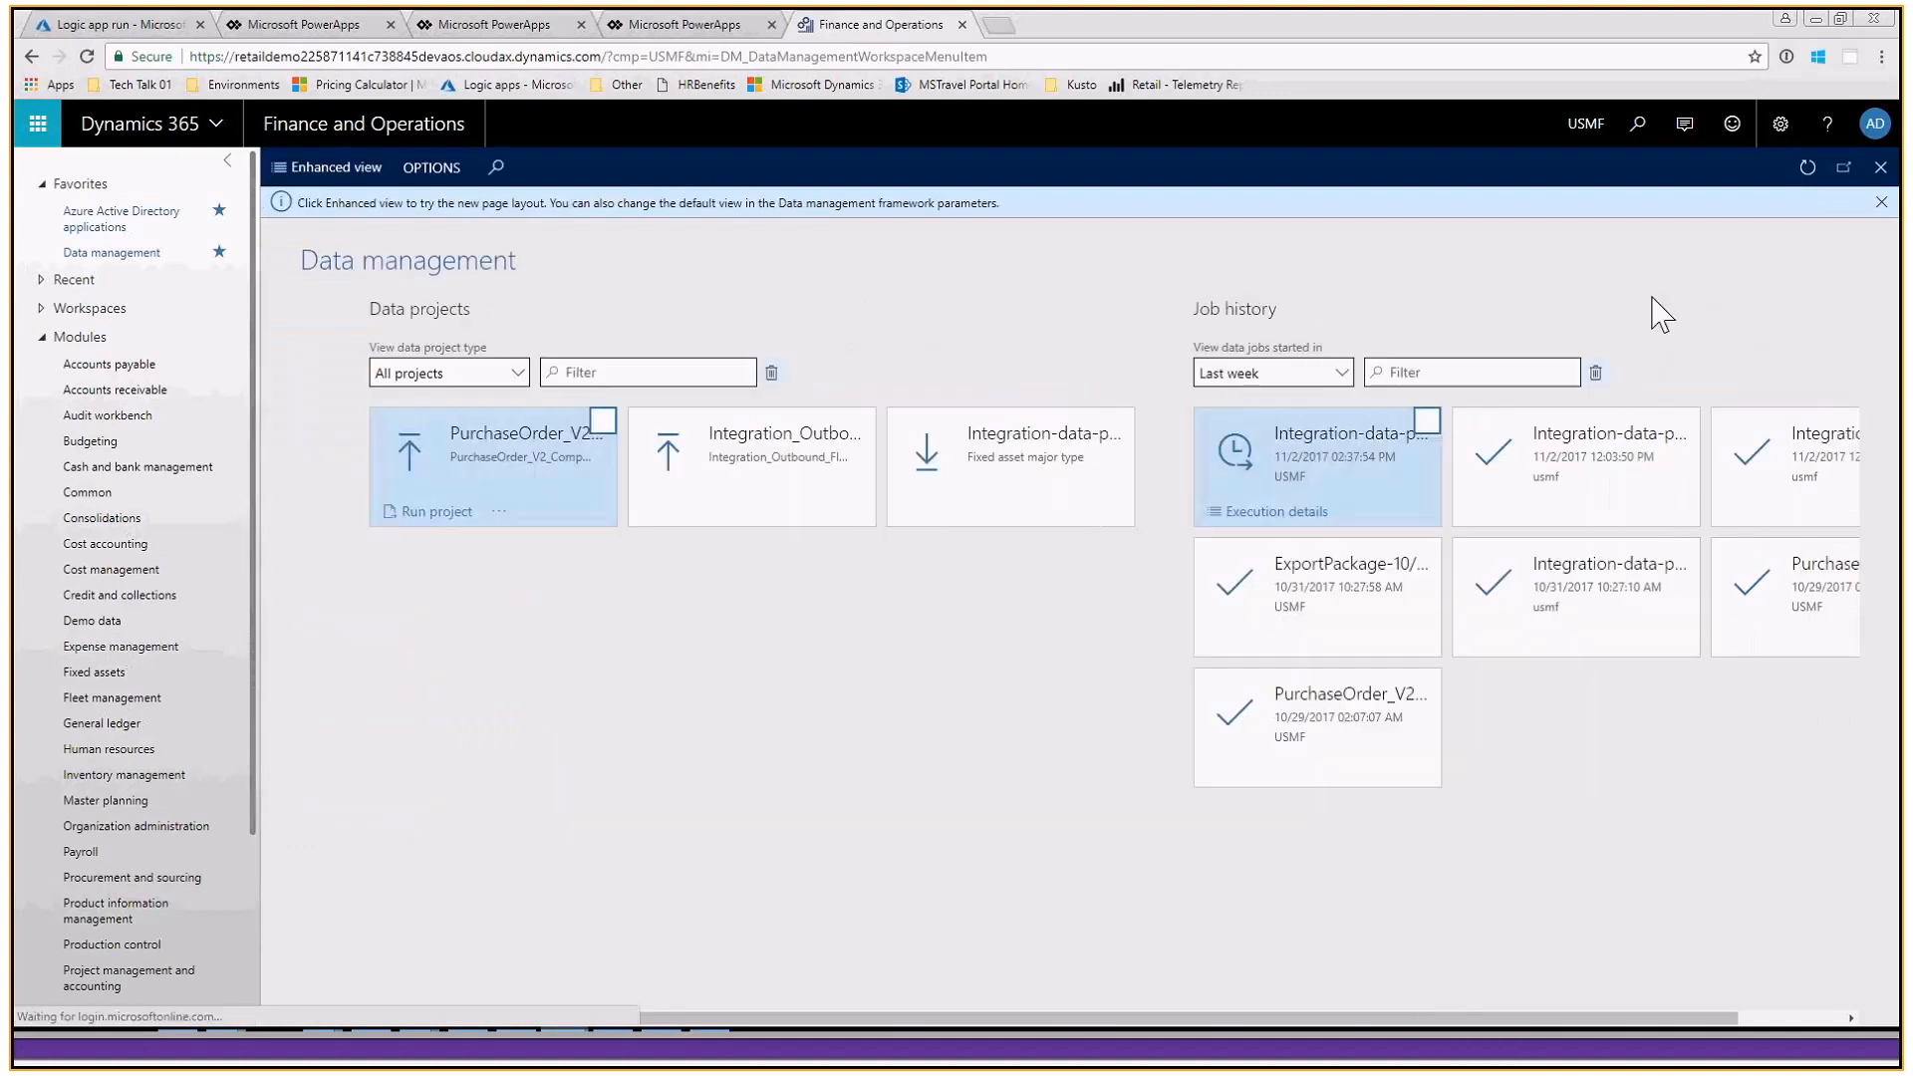
left_click(1805, 171)
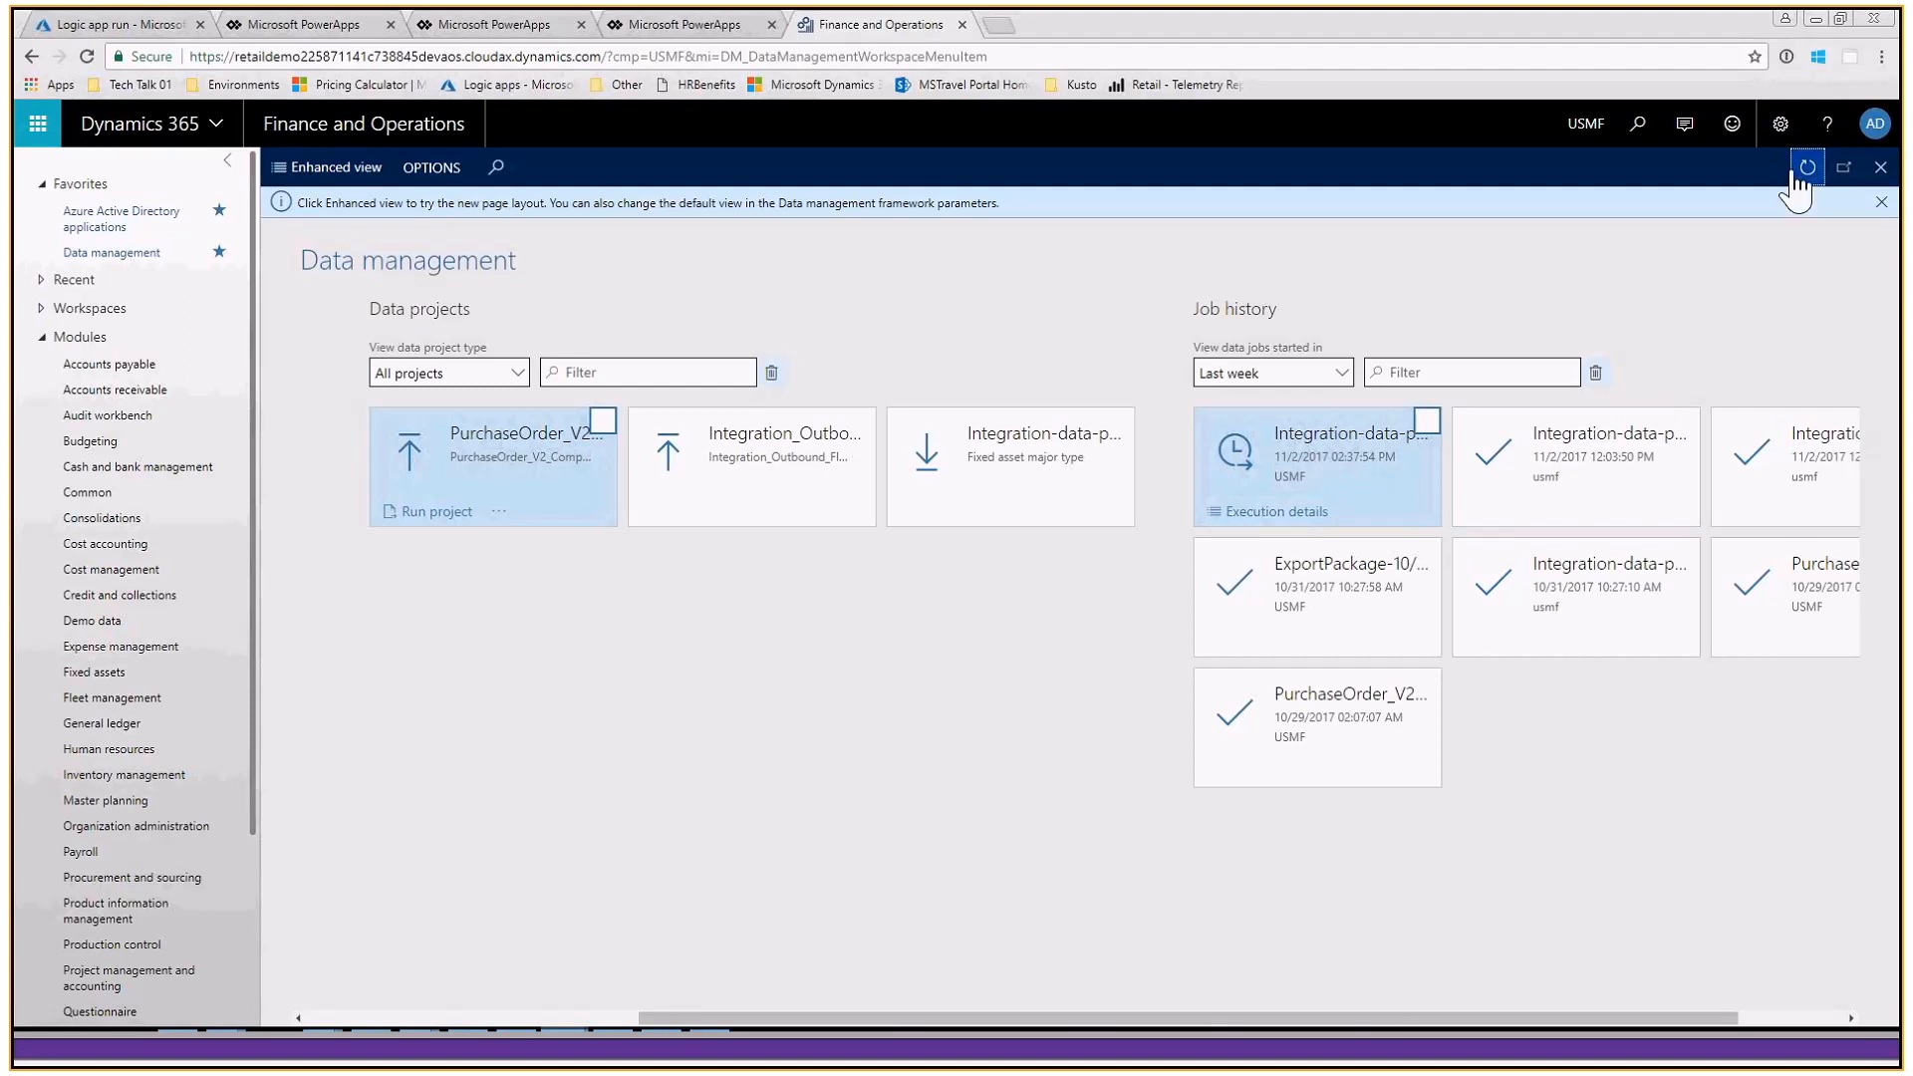
- Return to the logic app run in the Azure portal and refresh the AX_Import runs history
left_click(1816, 20)
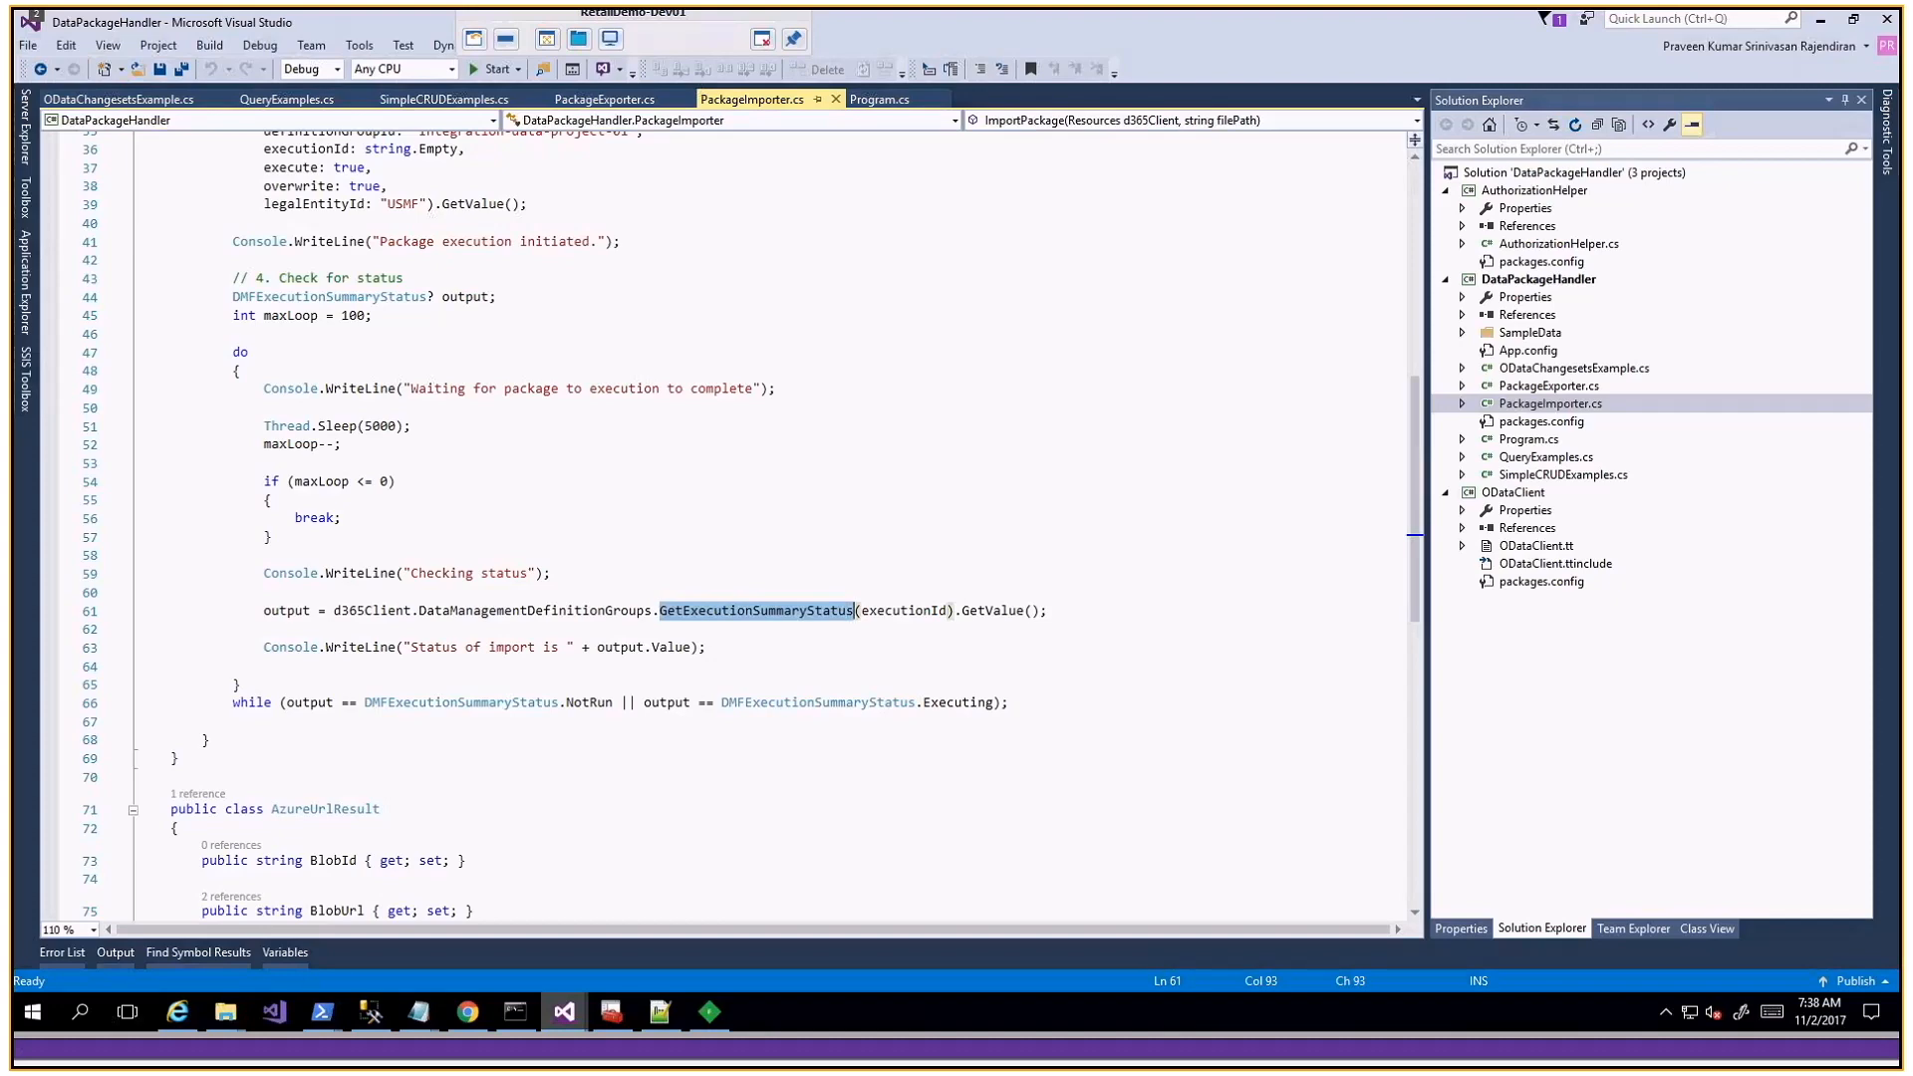
key("alt+Tab")
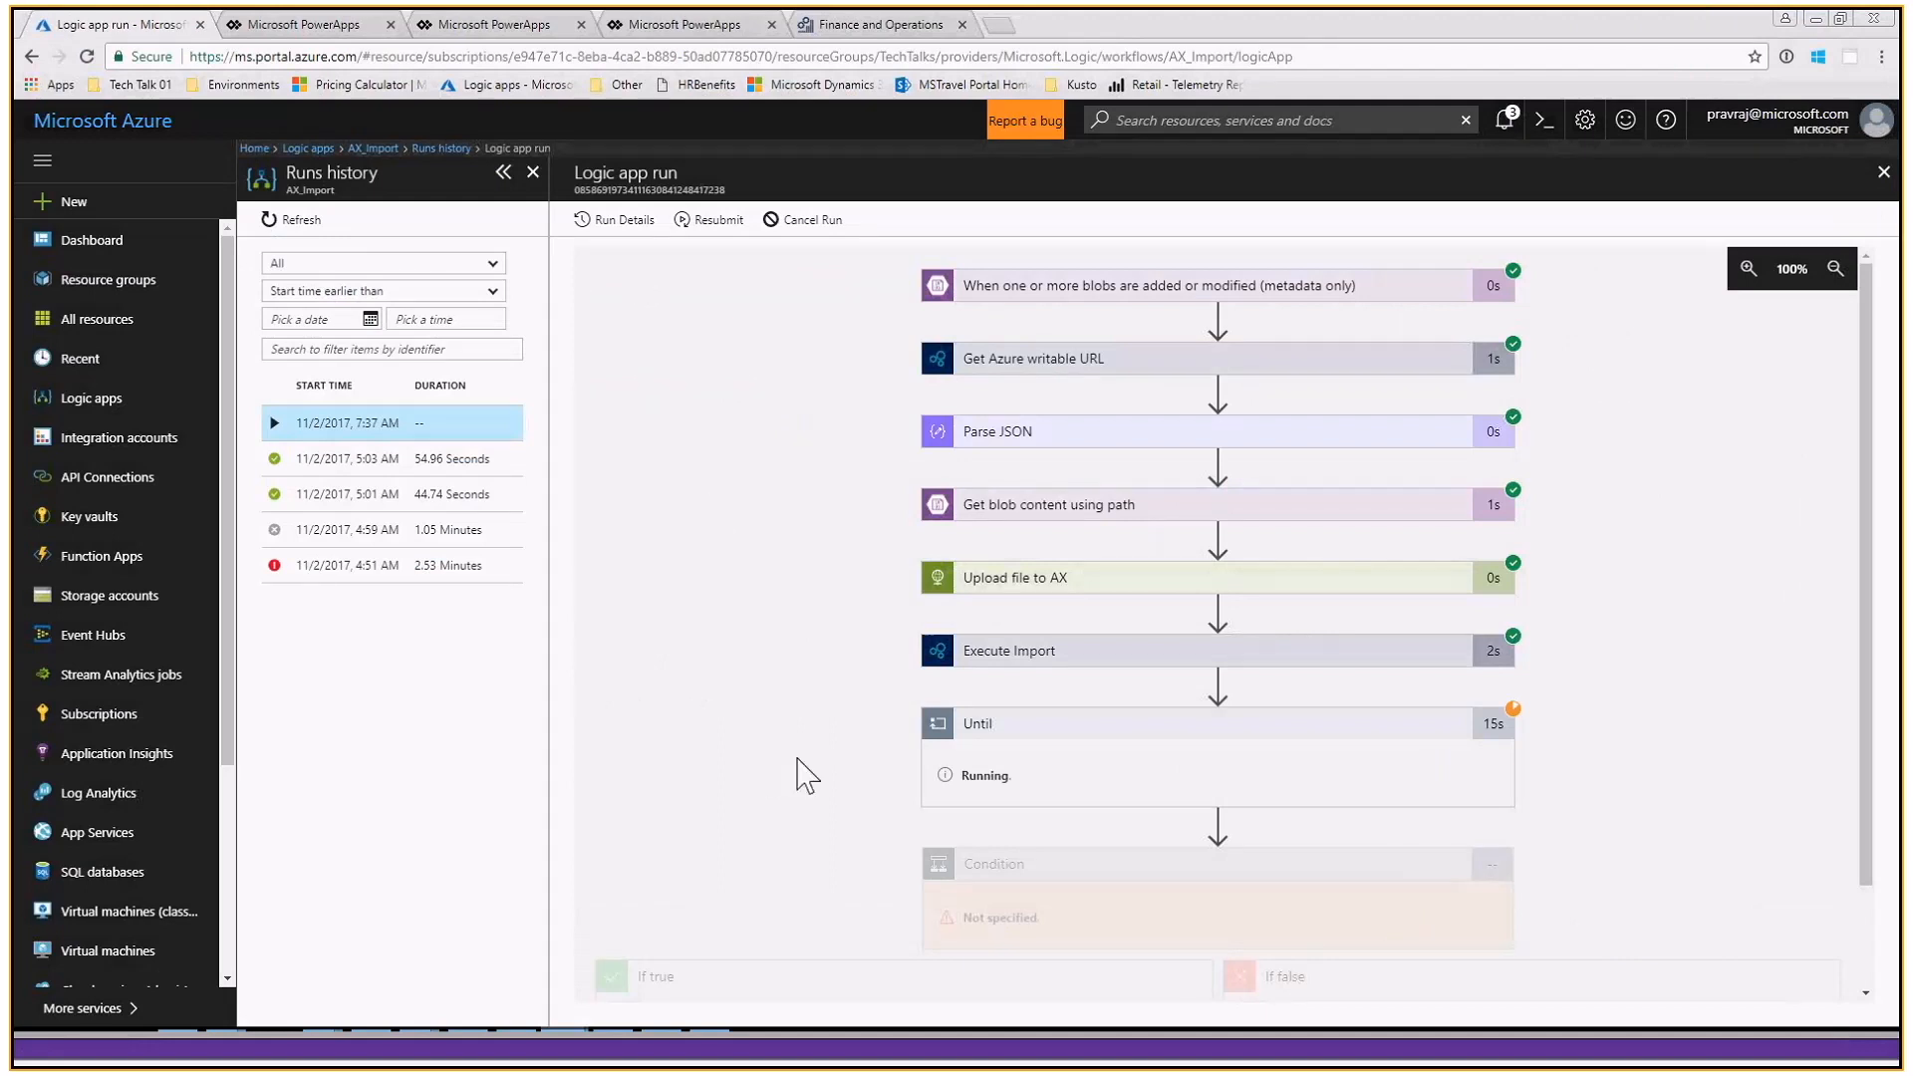
scroll(972, 790, "down", 2)
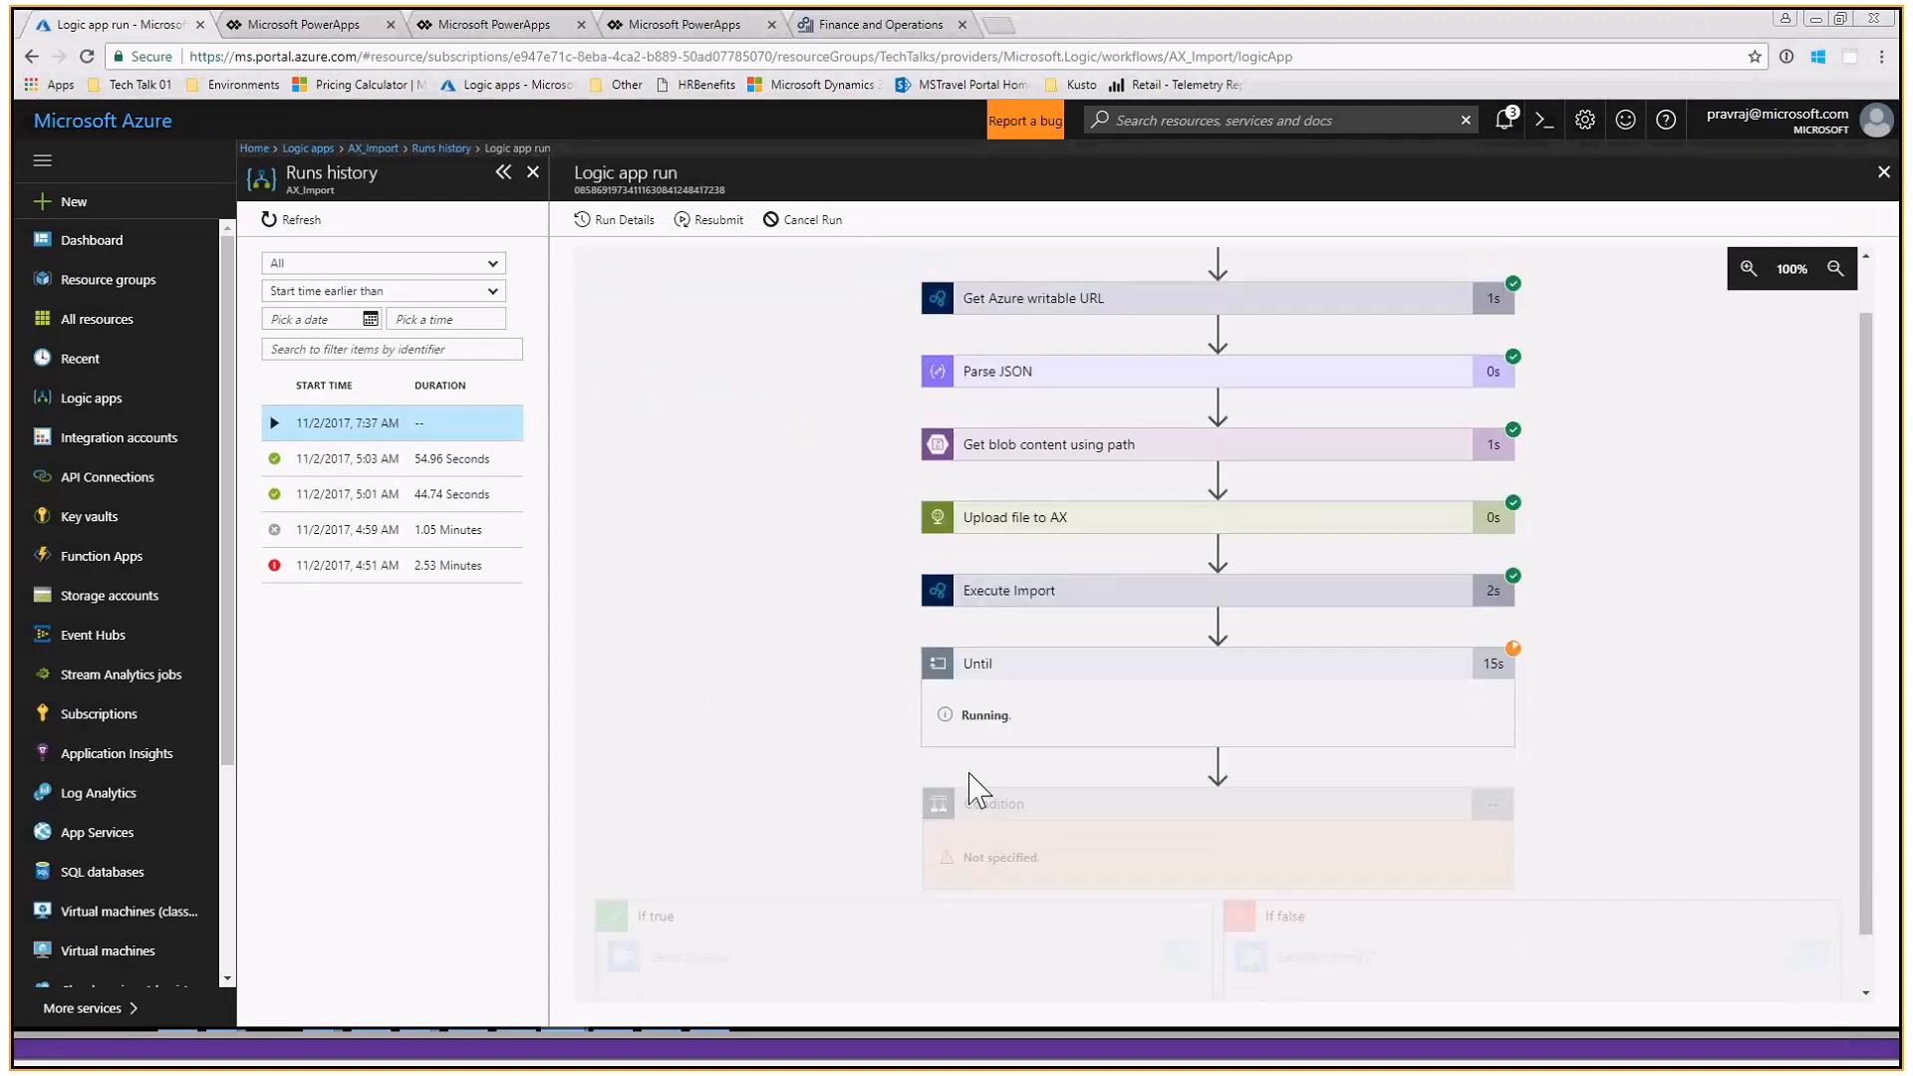
left_click(299, 220)
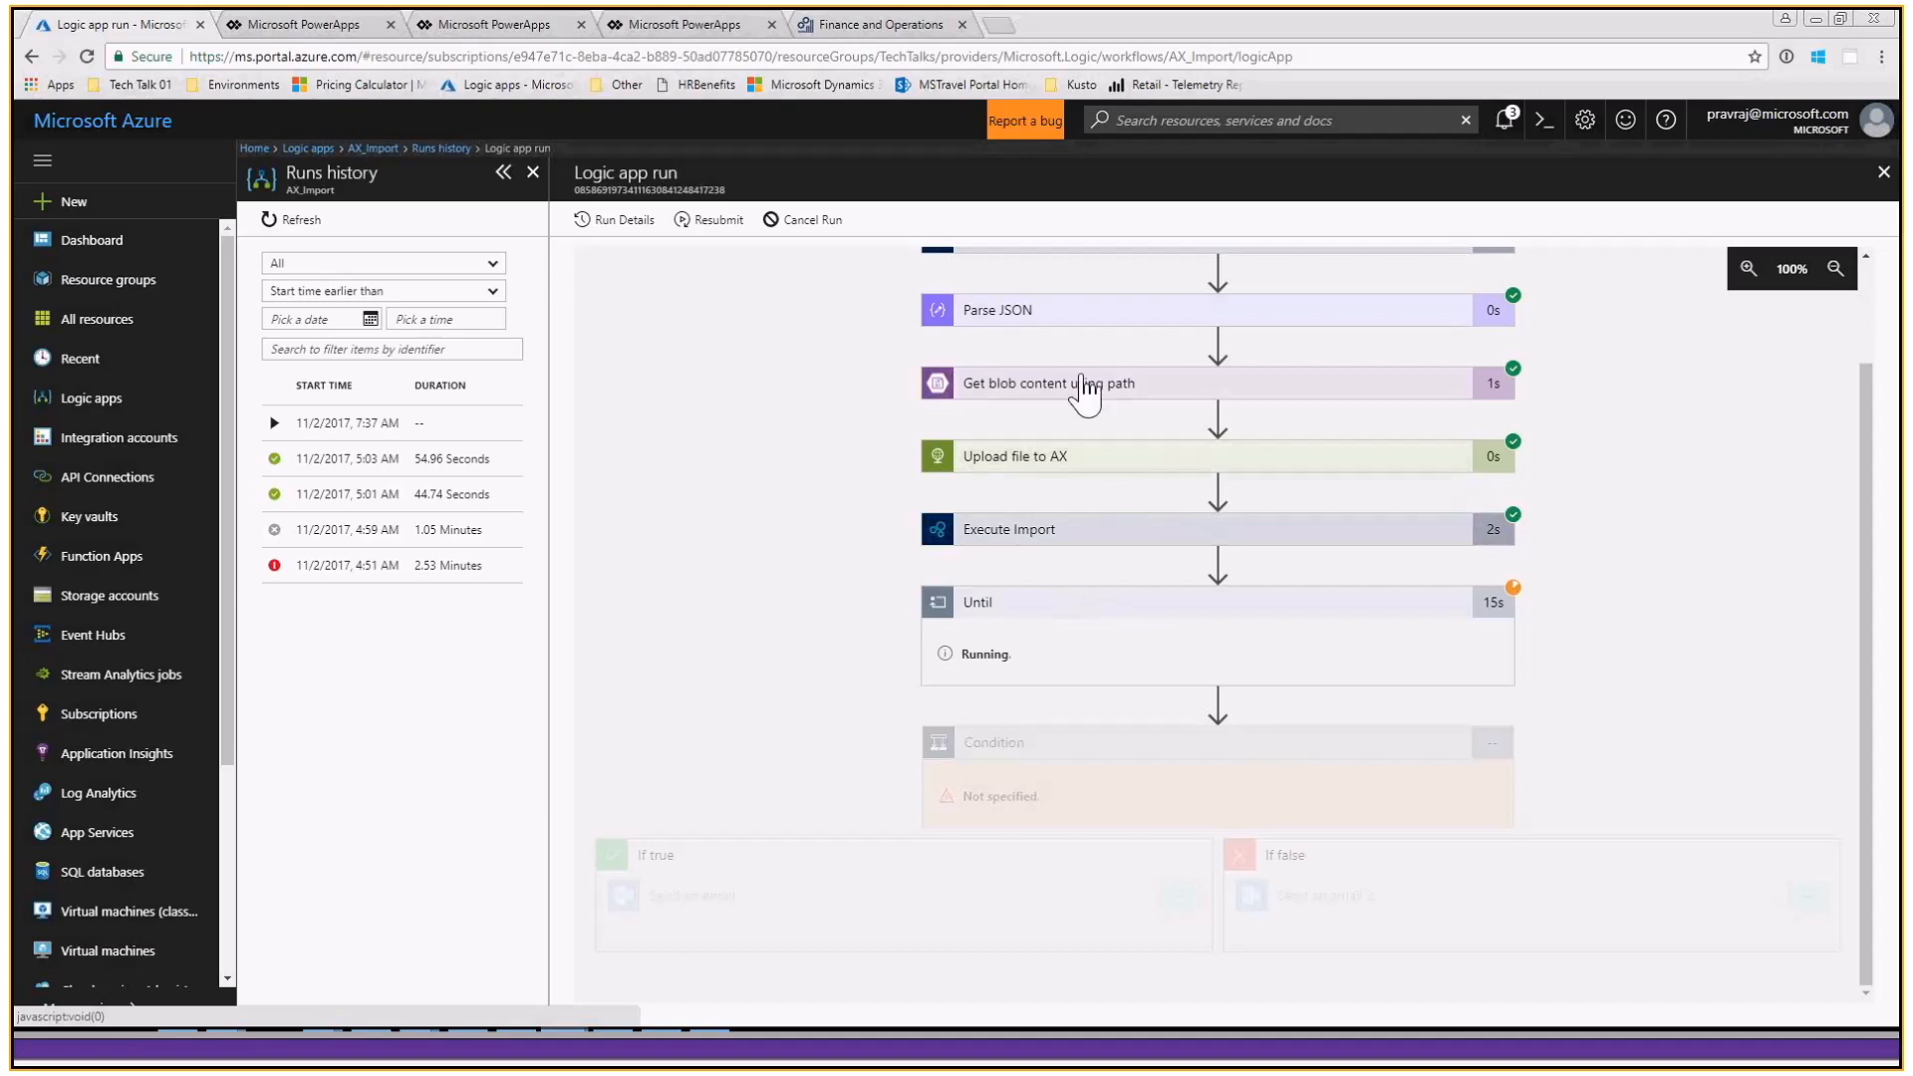
- Open the 5:03 AM run and examine its Until loop, Condition result and email branches
left_click(450, 461)
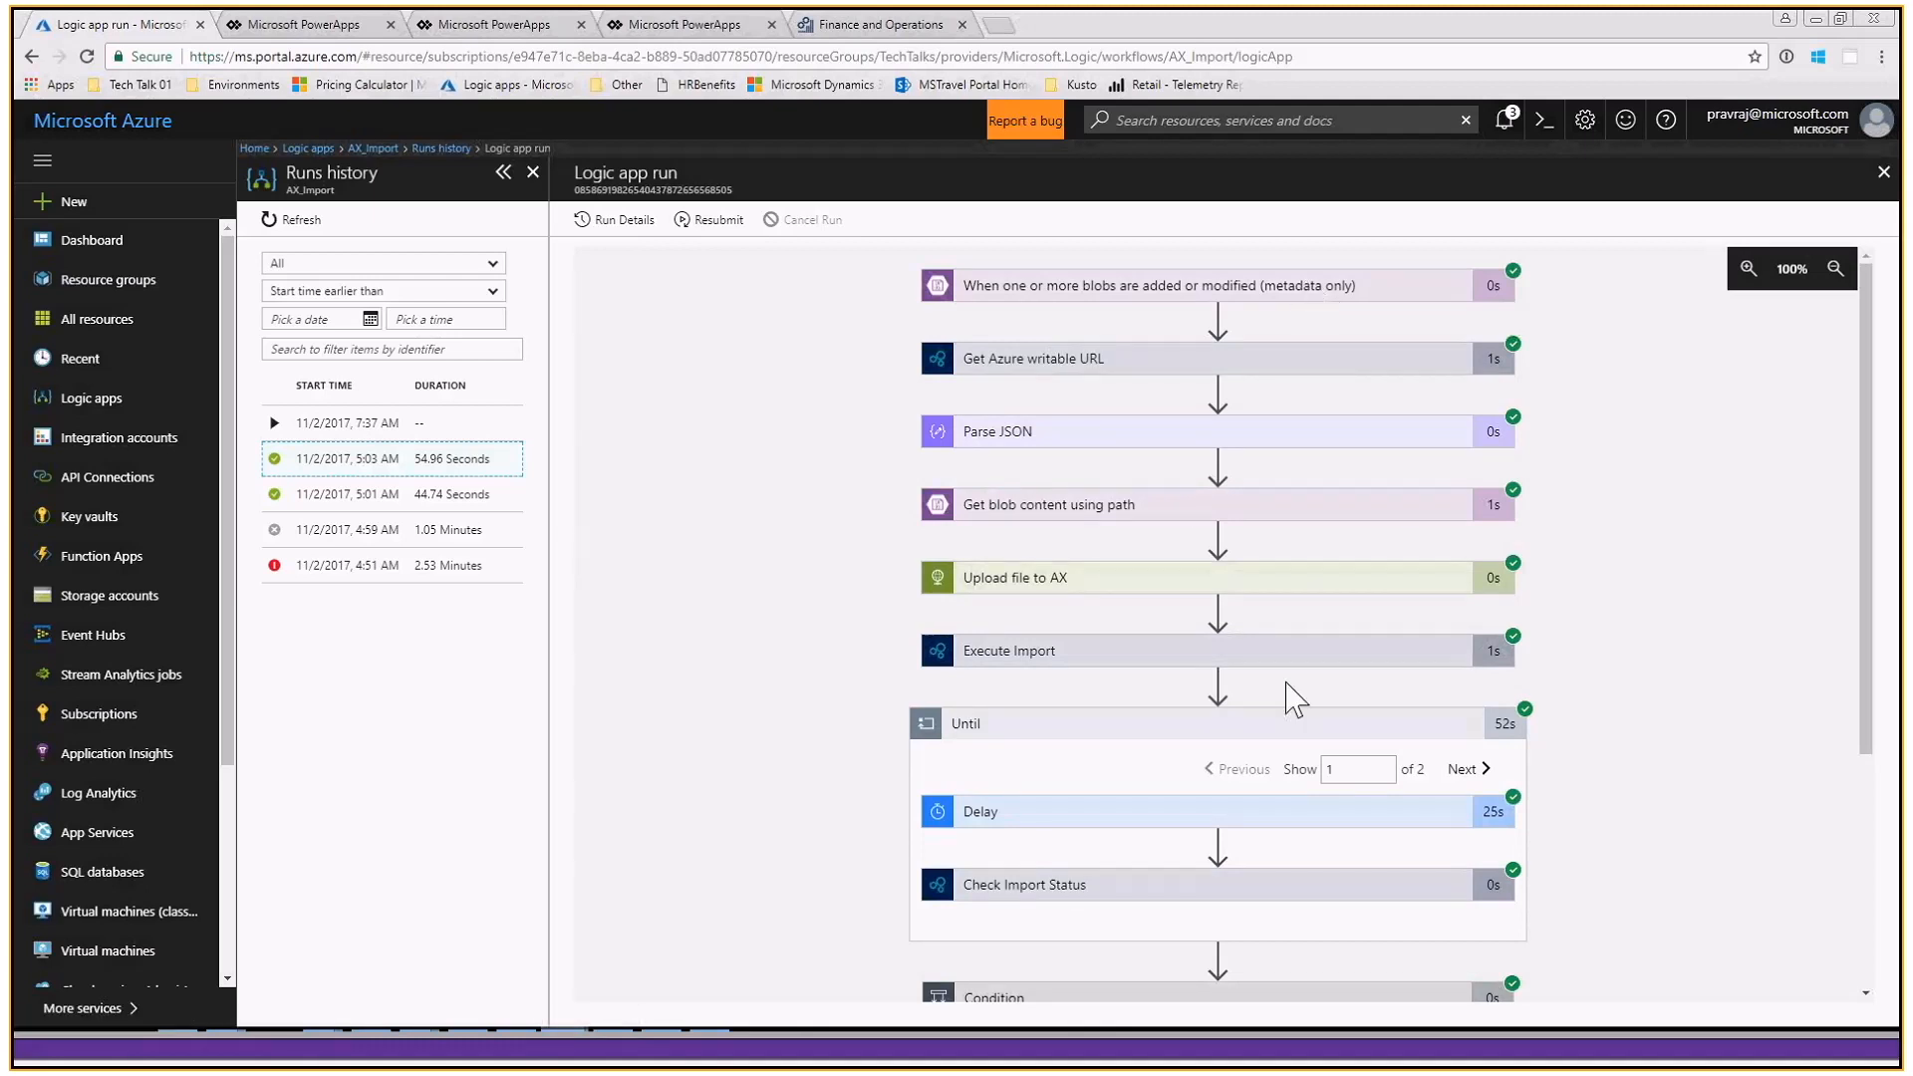
scroll(1290, 692, "down", 2)
scroll(1296, 812, "down", 2)
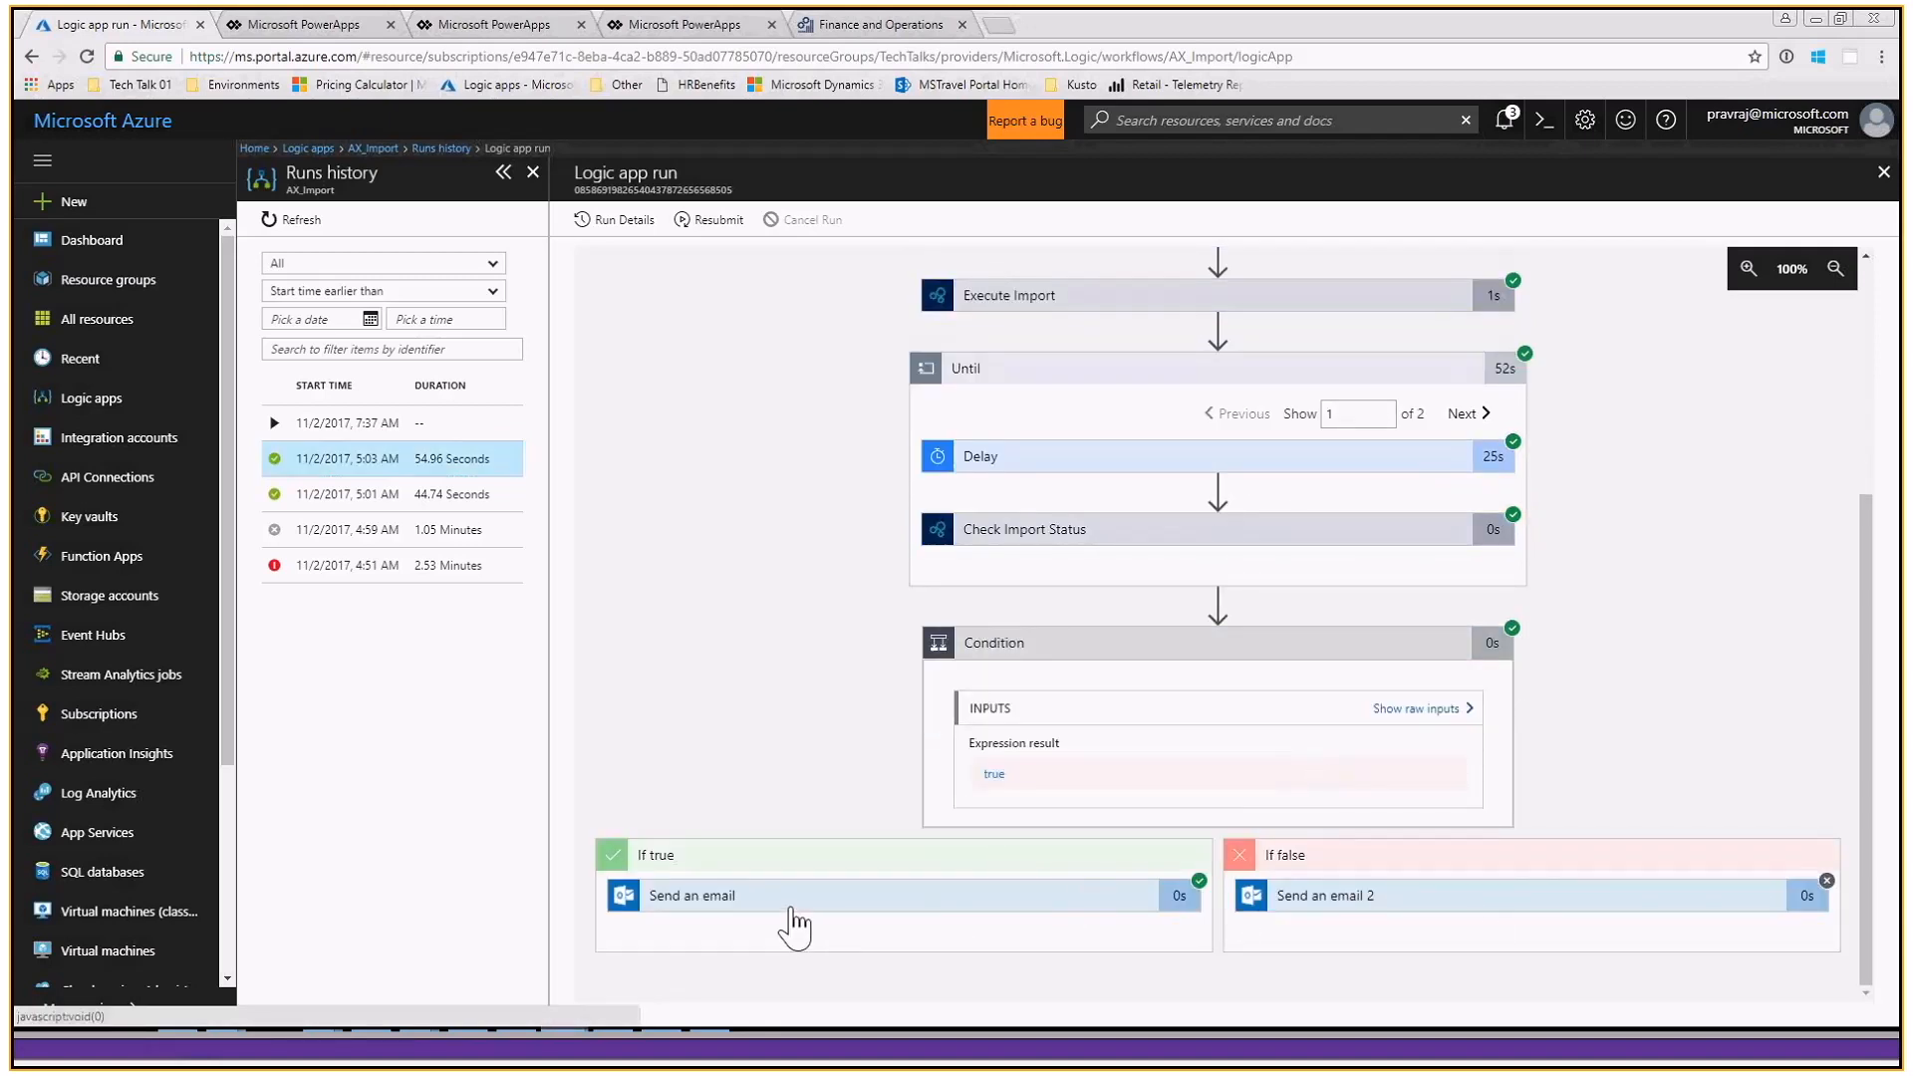
- Open the 7:37 AM run and examine the subject and body of its Send an email action
left_click(427, 427)
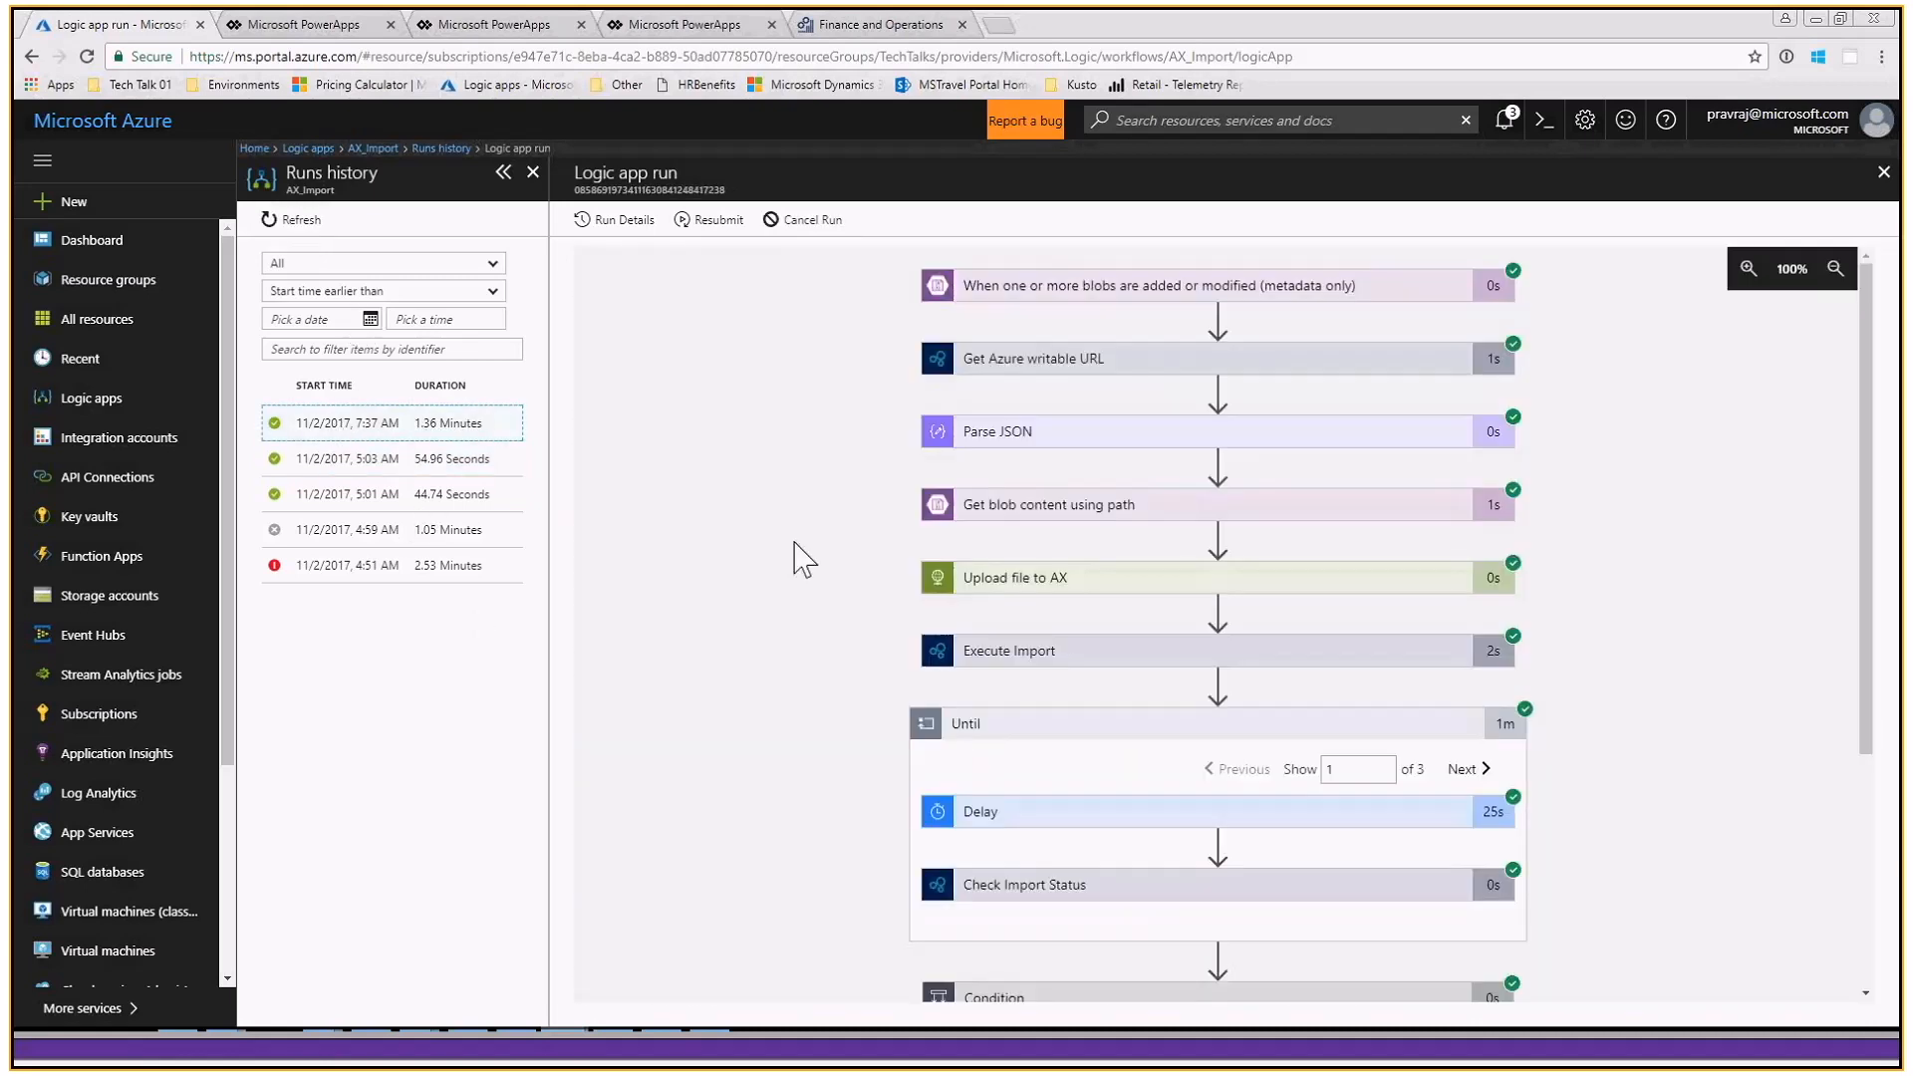
scroll(798, 560, "down", 2)
scroll(803, 565, "down", 3)
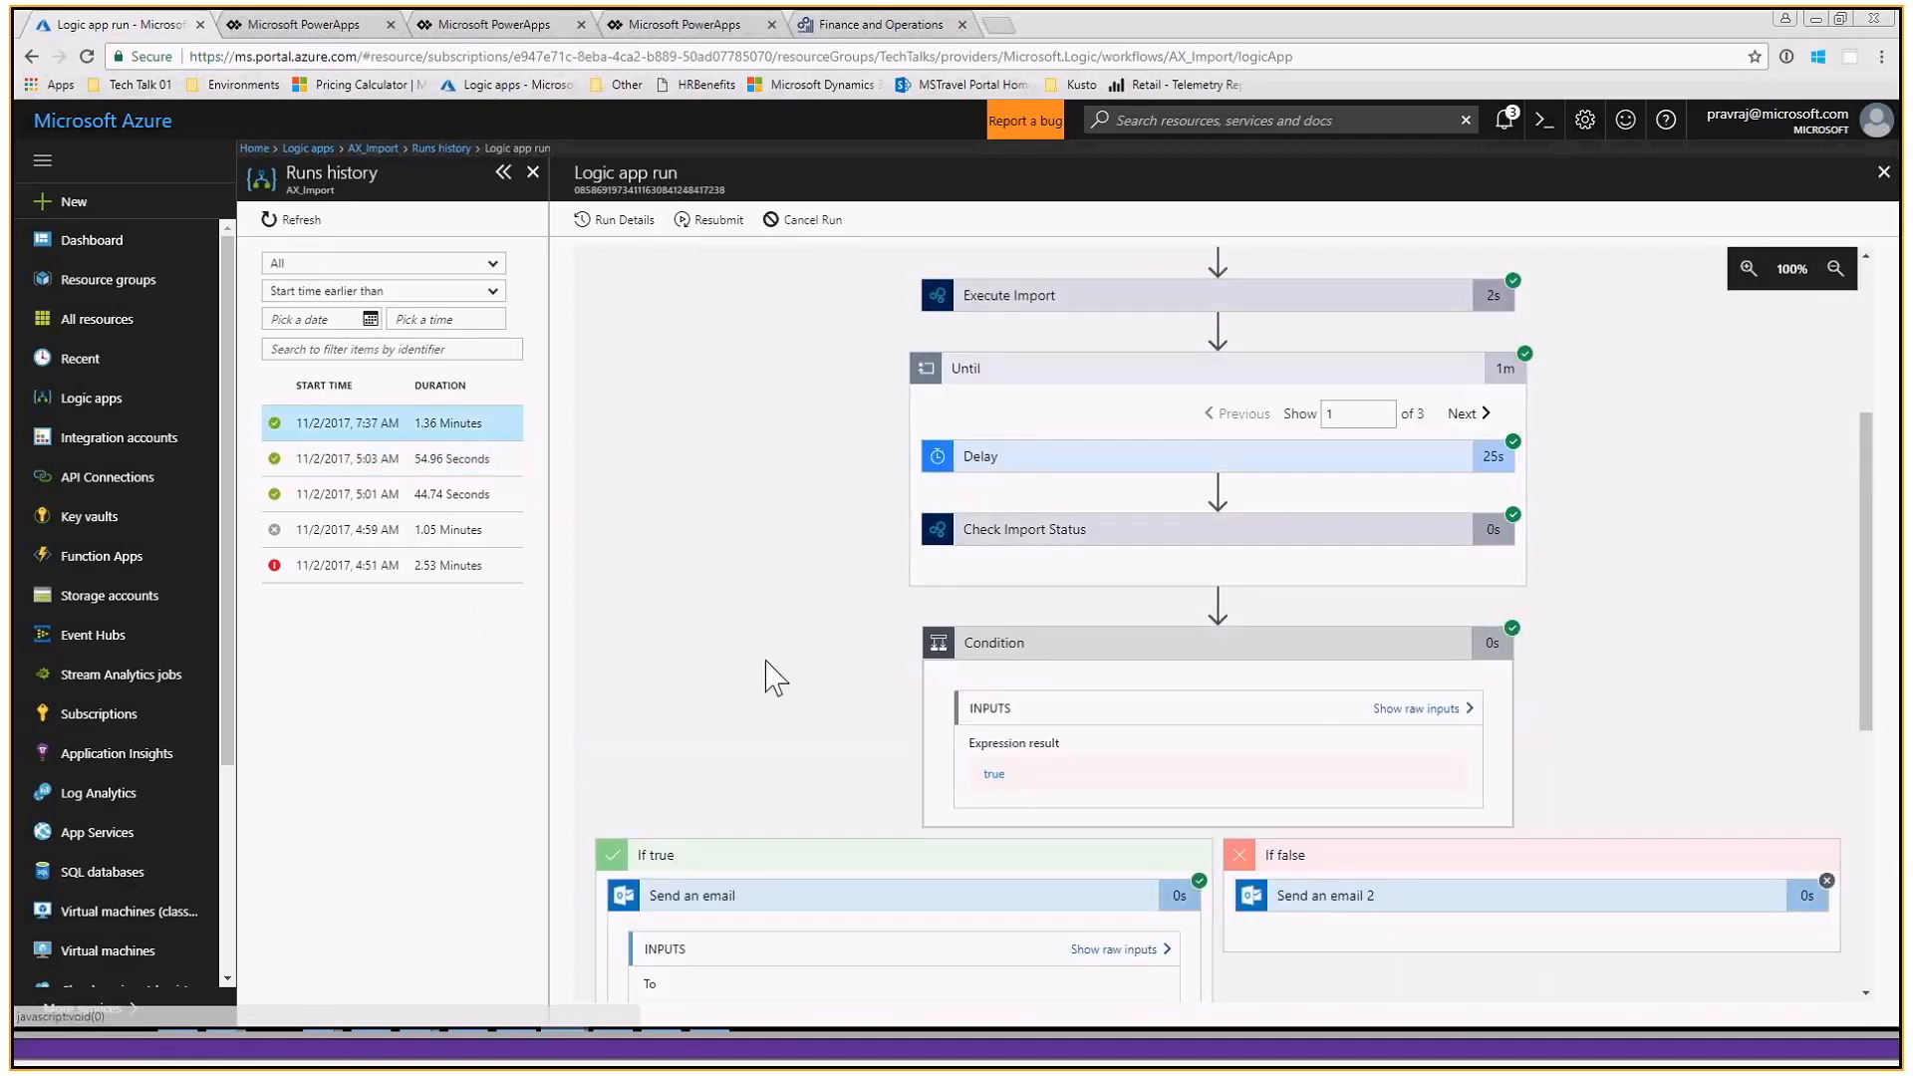
scroll(775, 681, "down", 3)
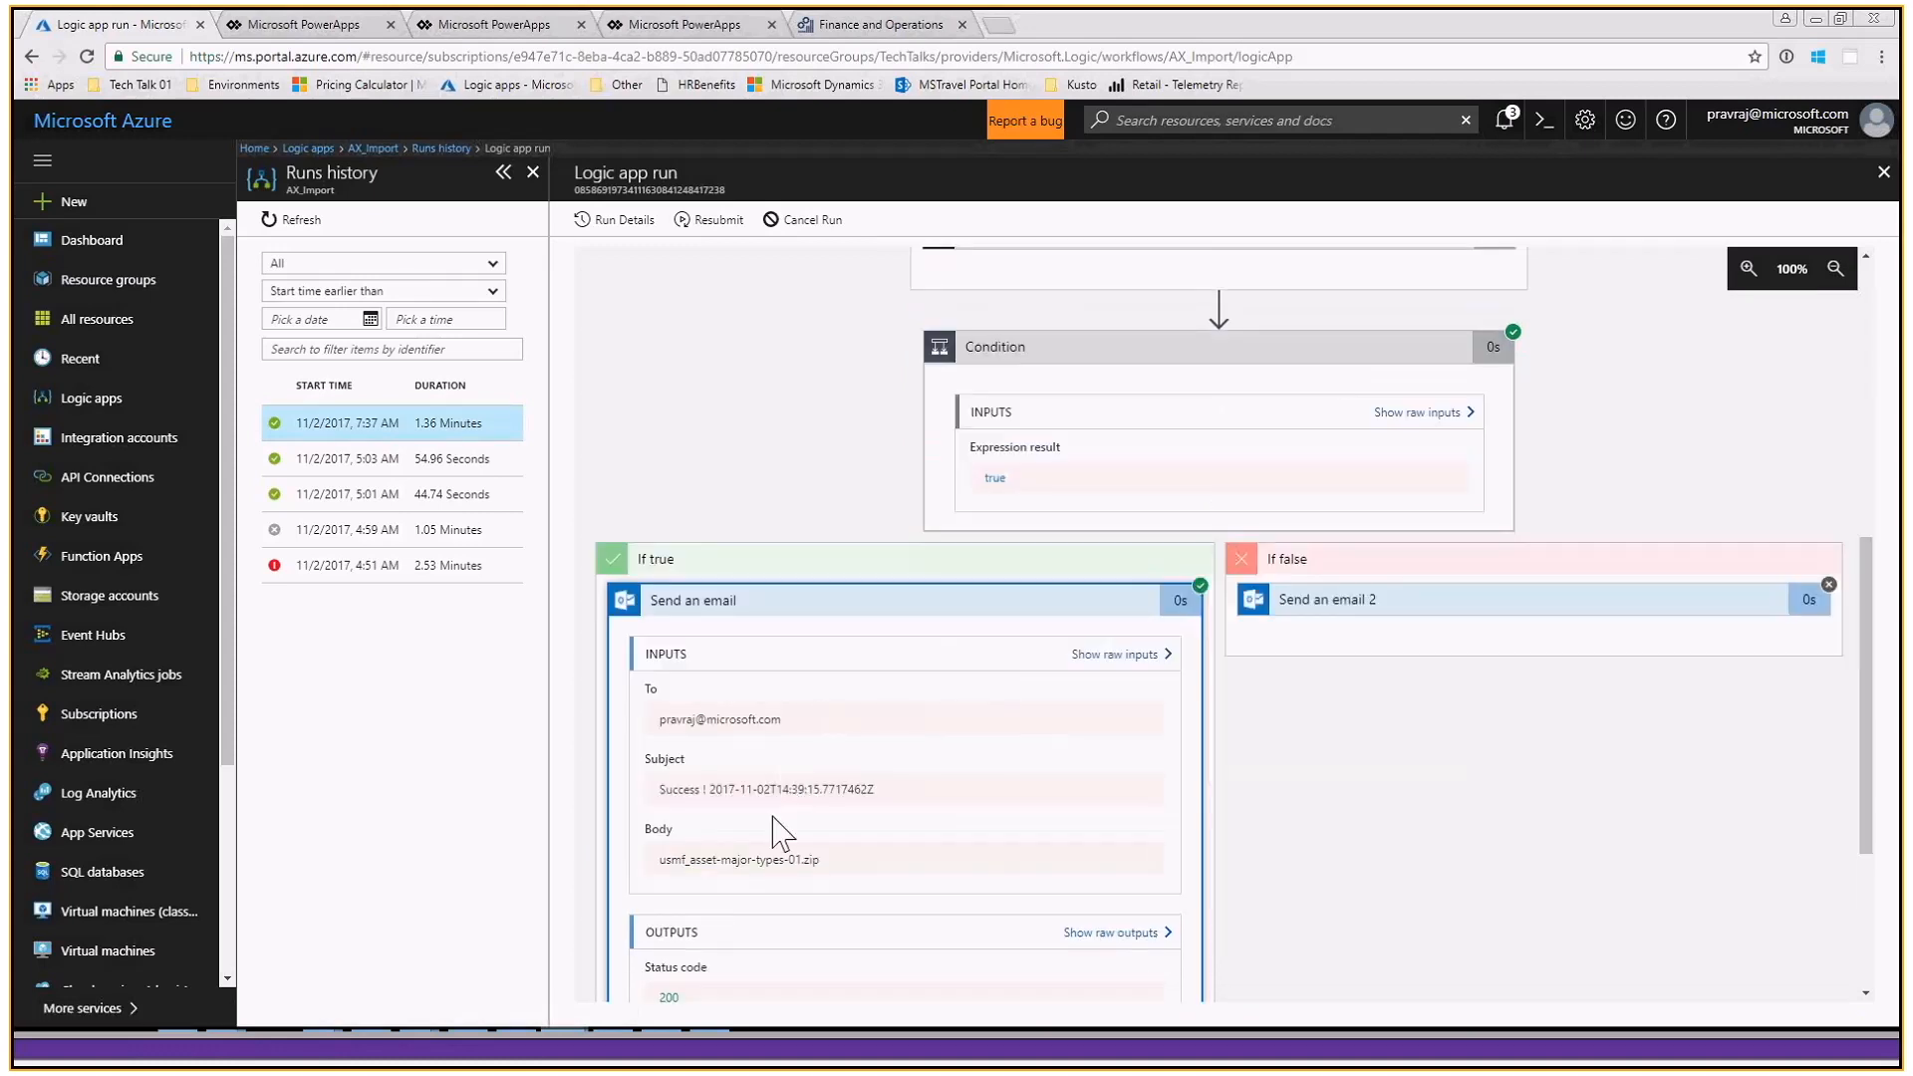
left_click_drag(664, 794, 893, 803)
left_click_drag(671, 861, 847, 881)
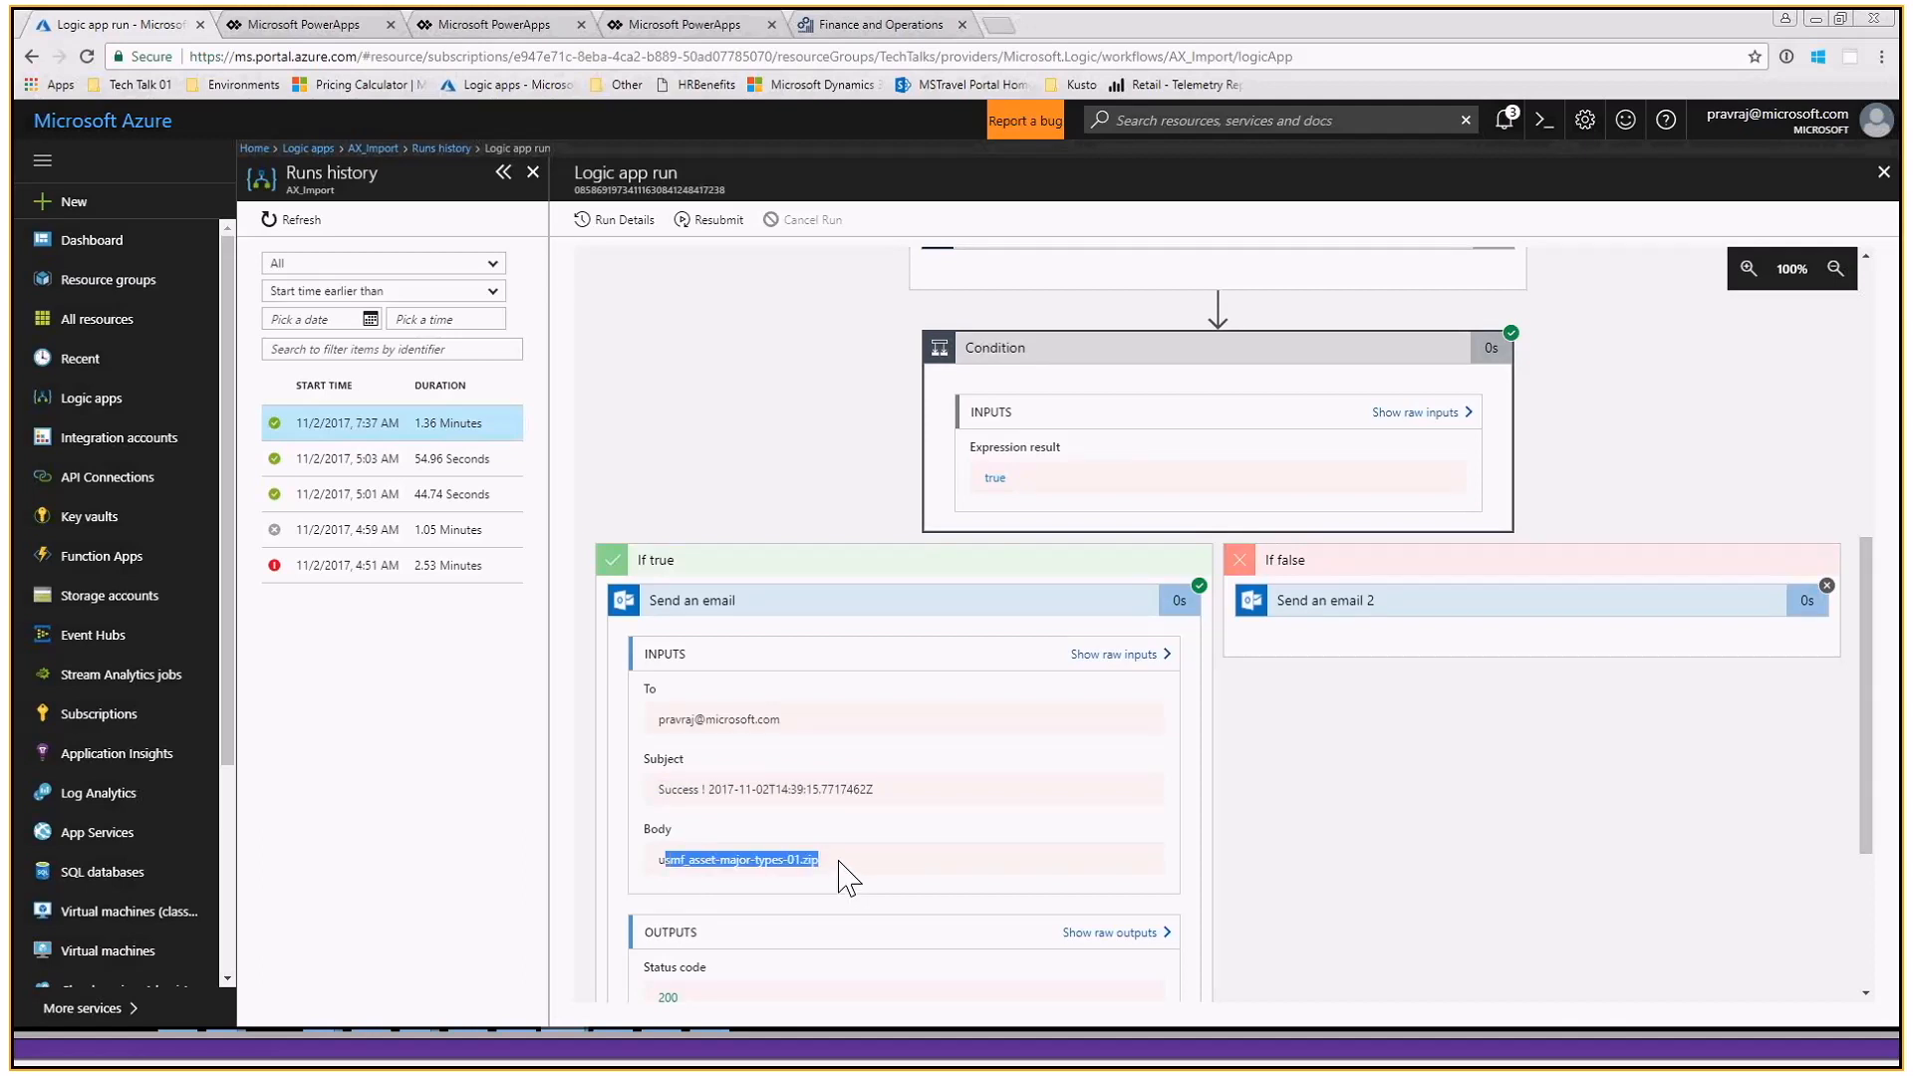
left_click(733, 609)
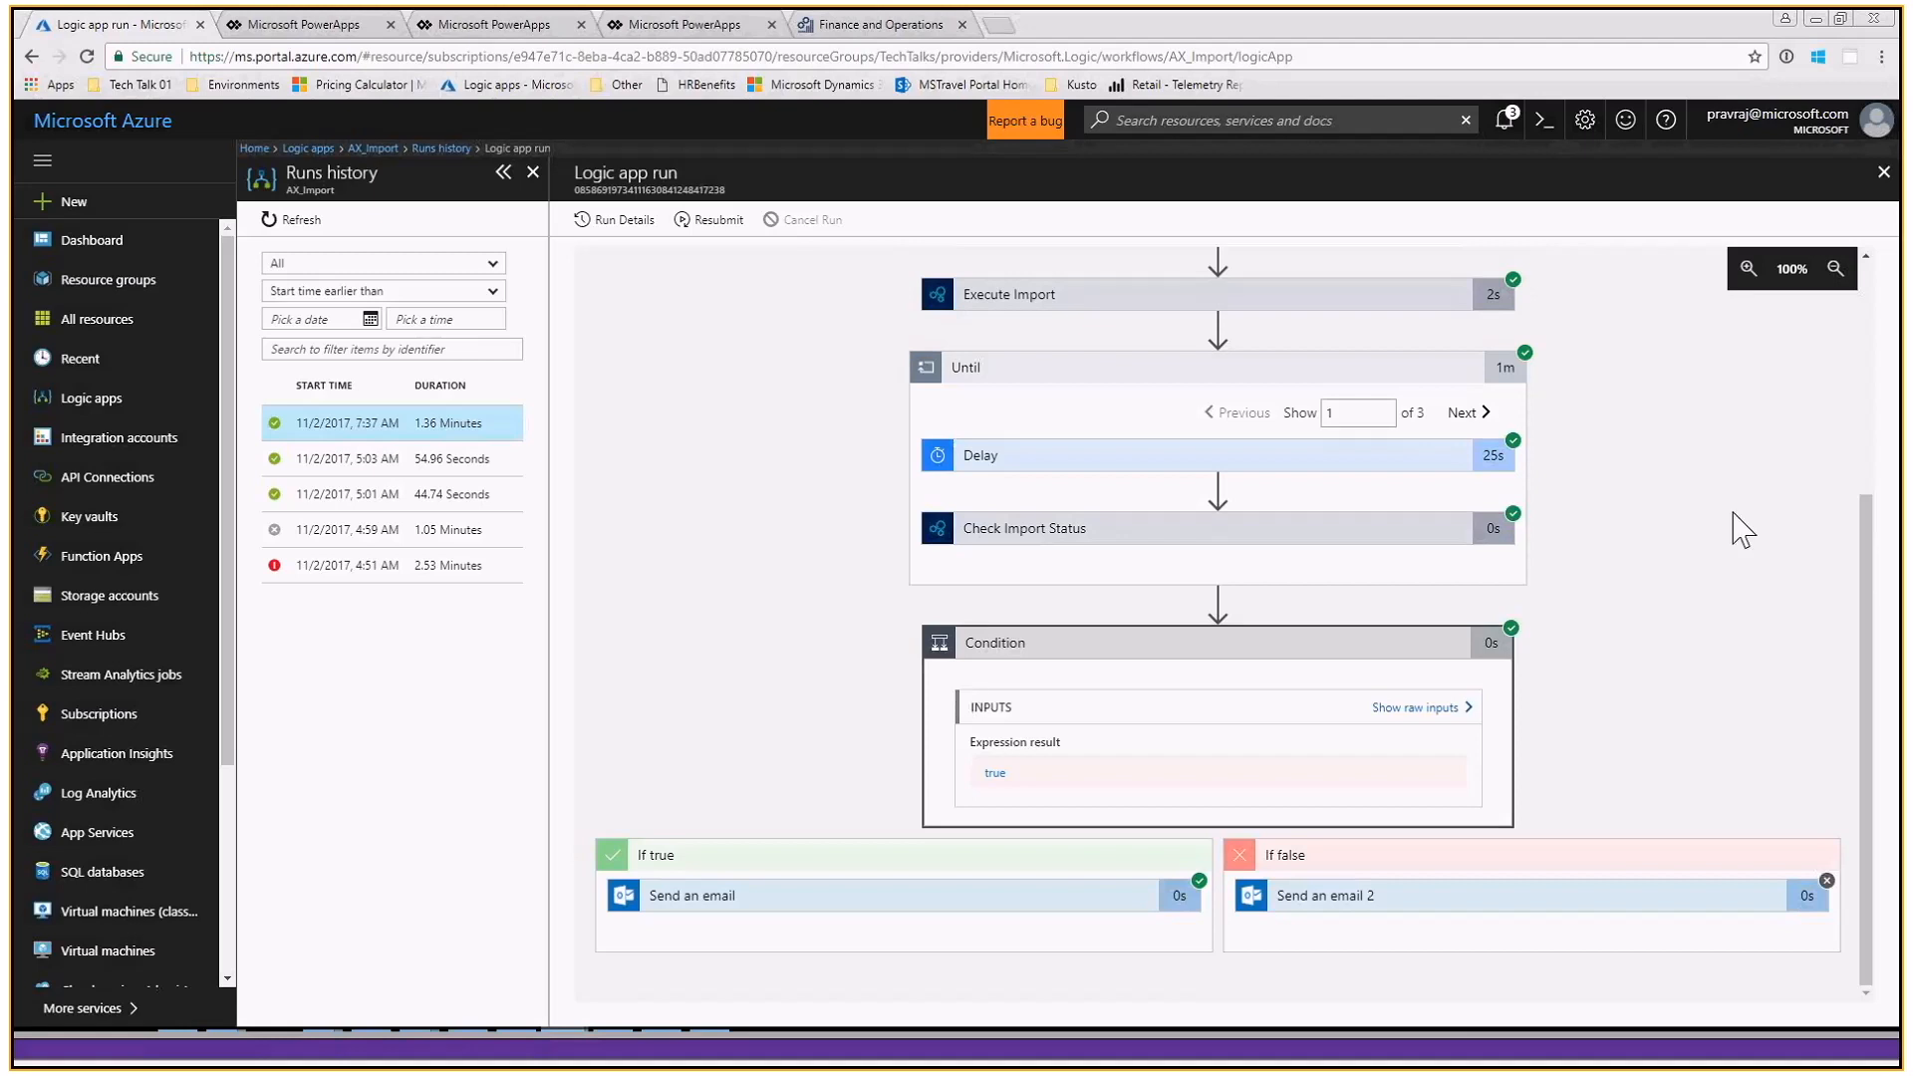
- Minimize the browser and the remote desktop session to return to the presentation slides
left_click(1818, 20)
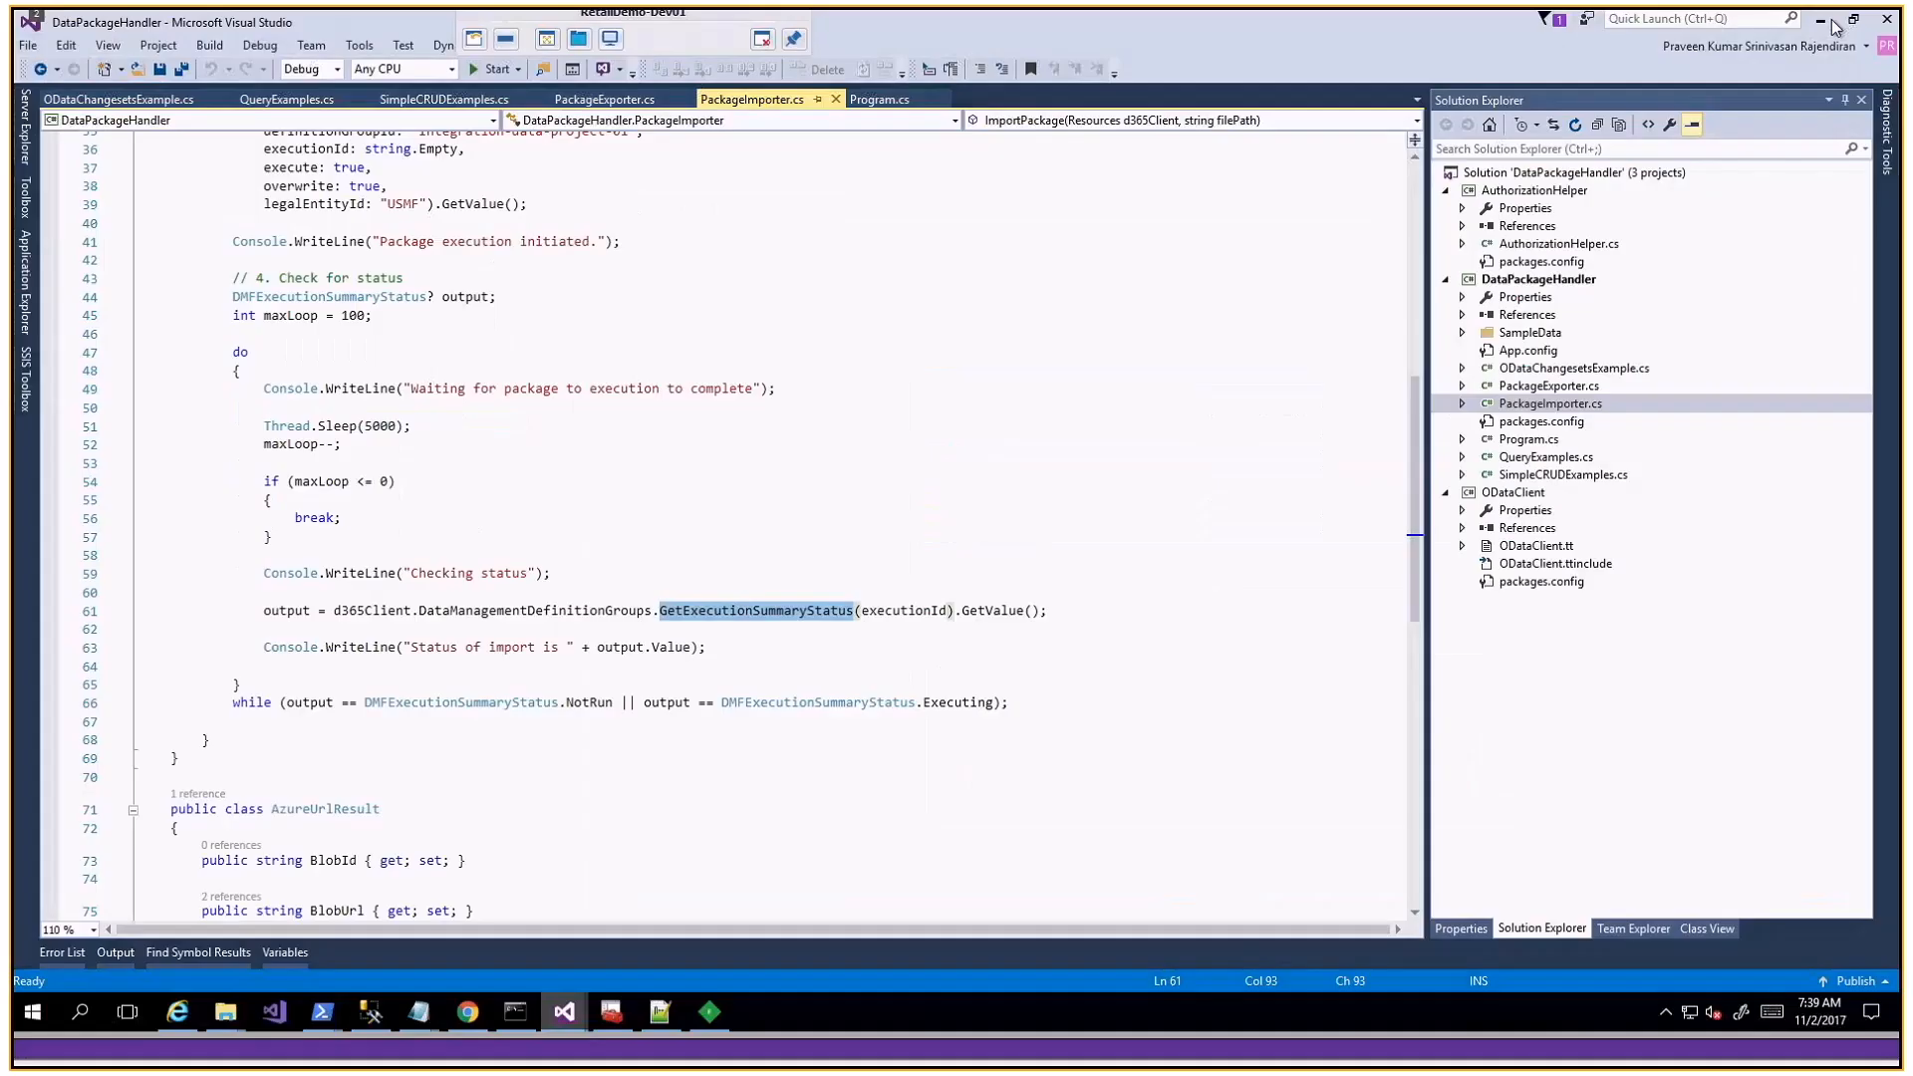
left_click(510, 39)
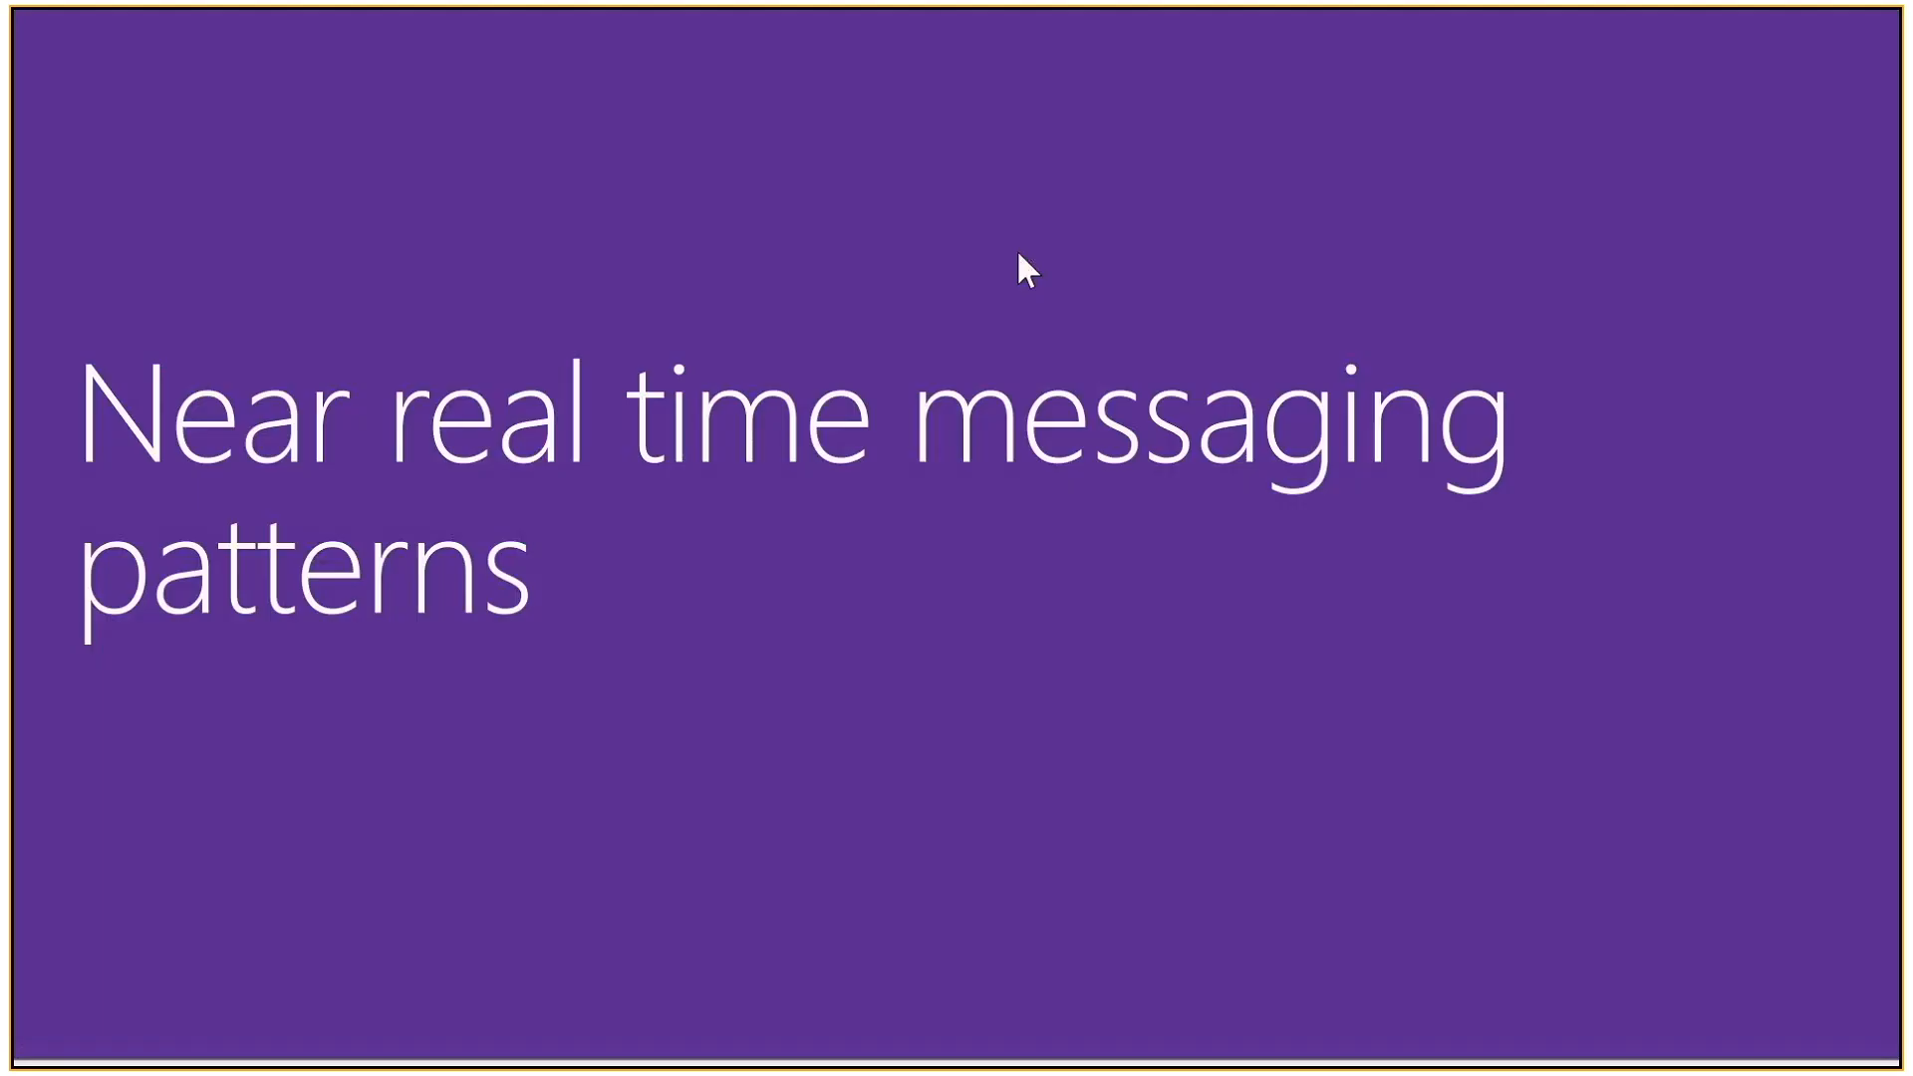